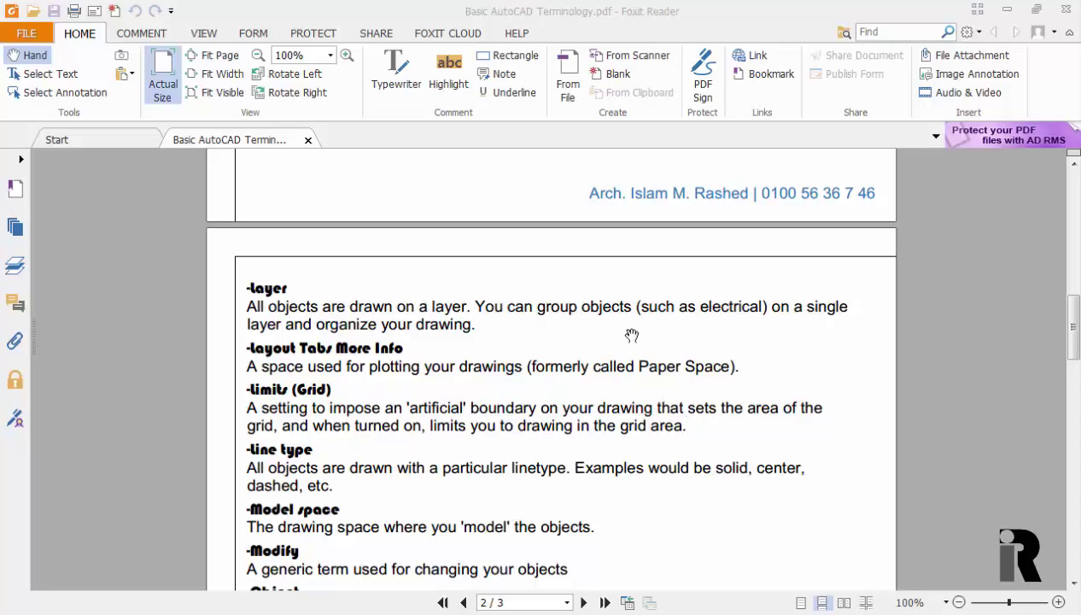
# Move the glossary PDF page so the Layer through Origin entries are visible
pyautogui.moveTo(630, 338); pyautogui.dragTo(612, 261)
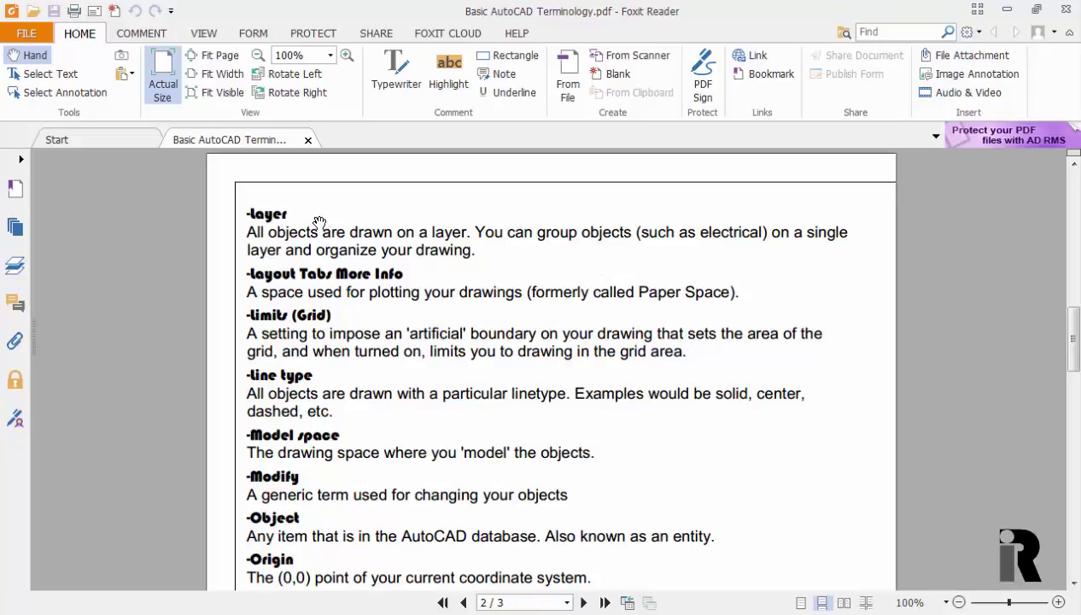
pyautogui.moveTo(319, 222)
pyautogui.mouseDown()
pyautogui.moveTo(318, 256)
pyautogui.moveTo(285, 293)
pyautogui.moveTo(284, 379)
pyautogui.moveTo(290, 320)
pyautogui.moveTo(313, 315)
pyautogui.mouseUp()
pyautogui.scroll(-3, 312, 315)
pyautogui.scroll(-2, 321, 295)
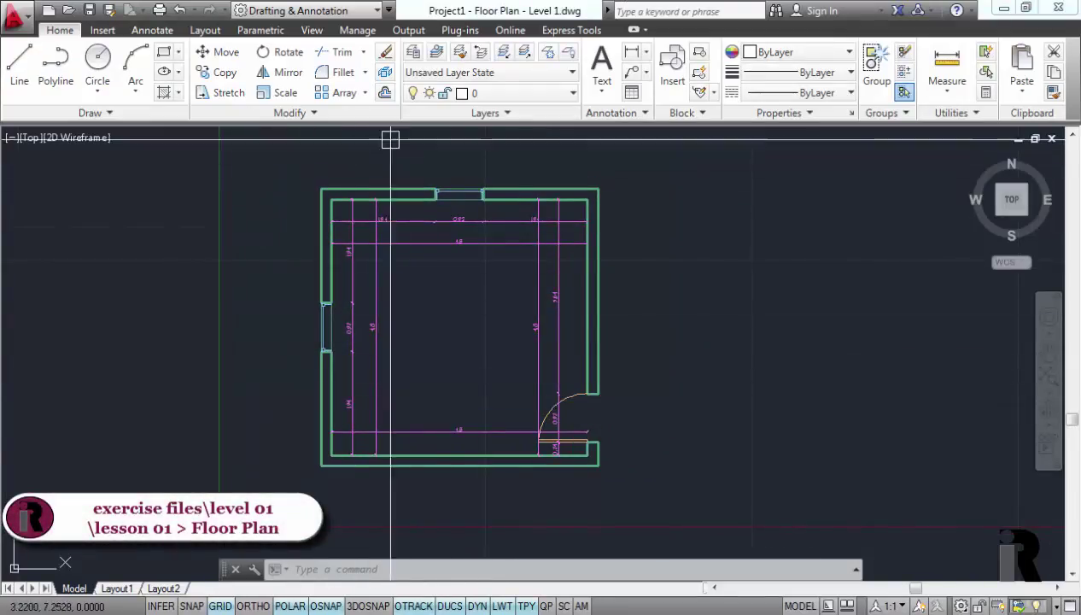
pyautogui.moveTo(289, 374); pyautogui.dragTo(334, 359, button='middle')
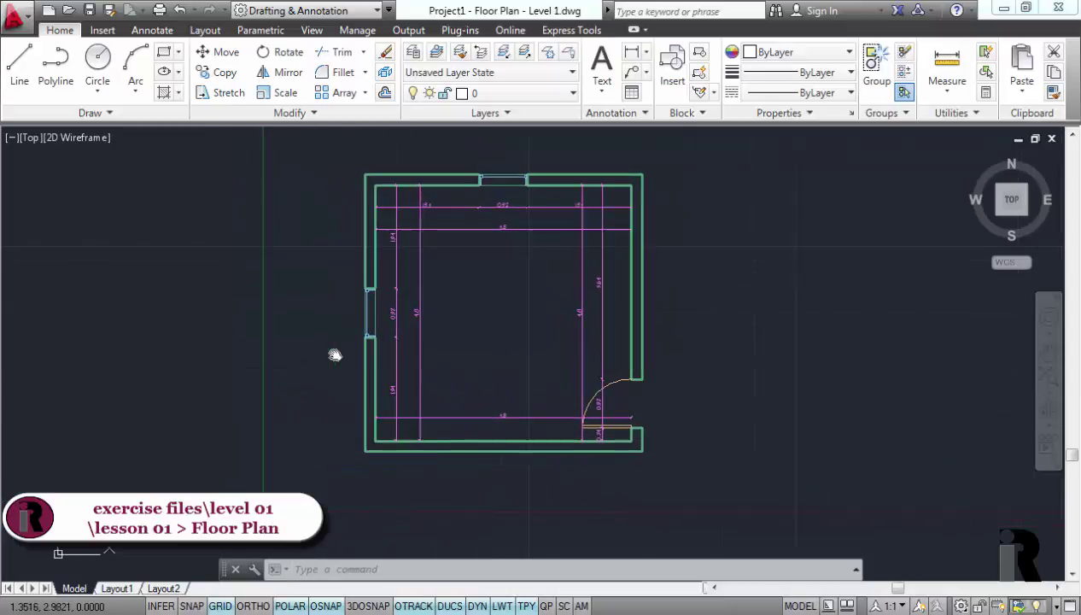
pyautogui.moveTo(491, 312); pyautogui.dragTo(517, 319, button='middle')
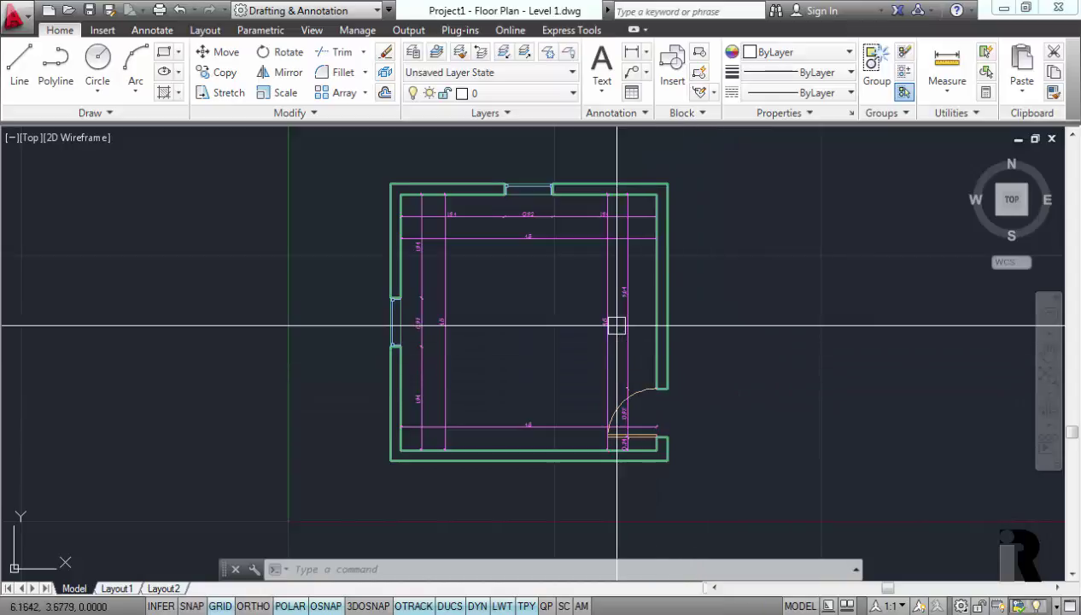
# In the Layers list, switch the A-ANNO-DIMS layer off and back on
pyautogui.click(500, 94)
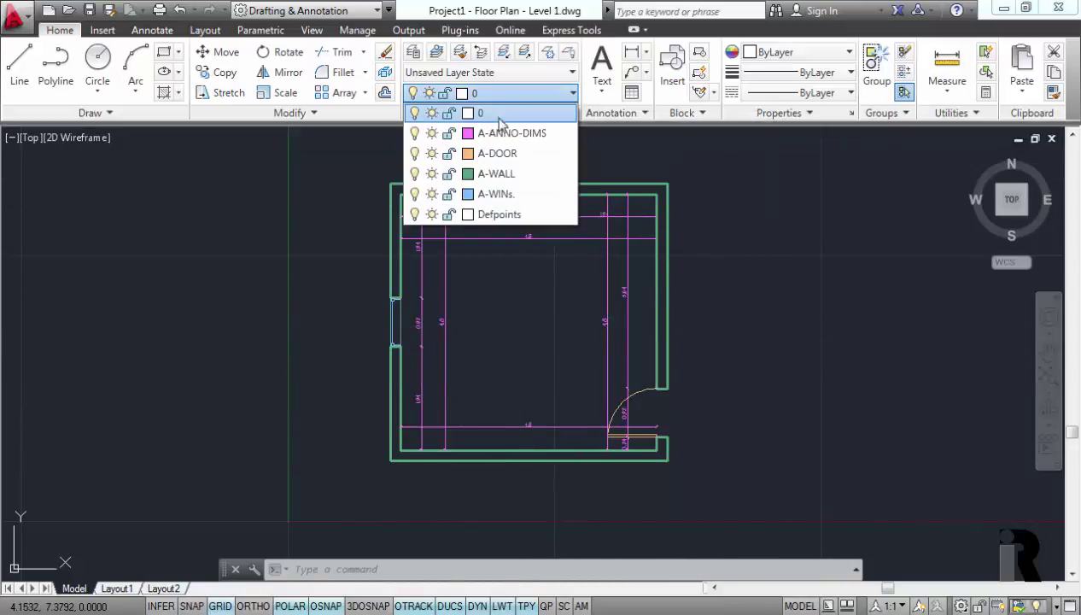
pyautogui.click(507, 273)
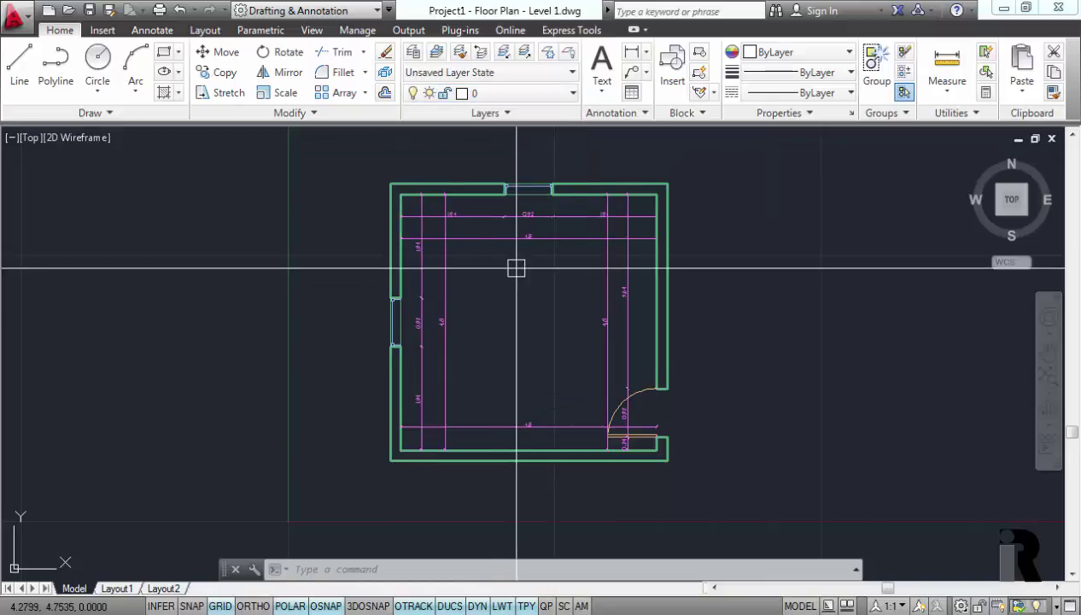
pyautogui.moveTo(514, 268); pyautogui.dragTo(518, 338, button='middle')
pyautogui.click(513, 92)
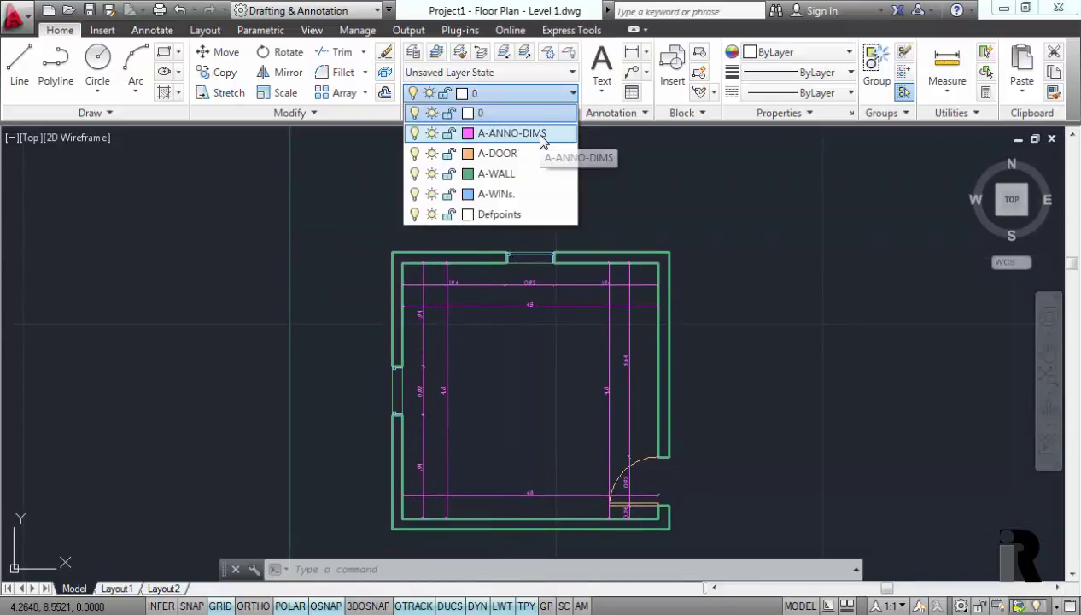
pyautogui.click(415, 134)
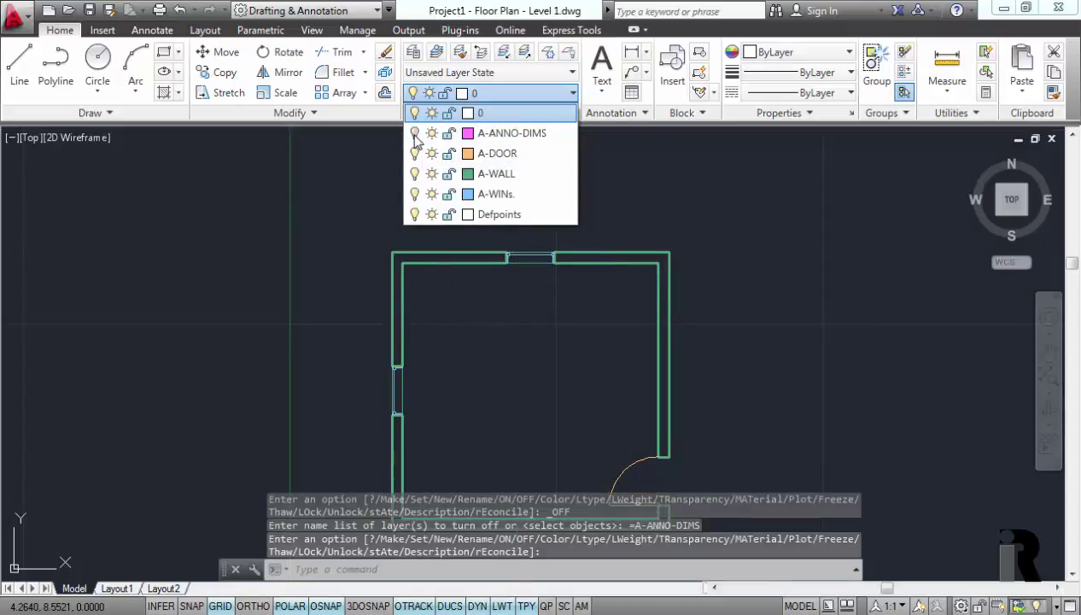
pyautogui.click(415, 134)
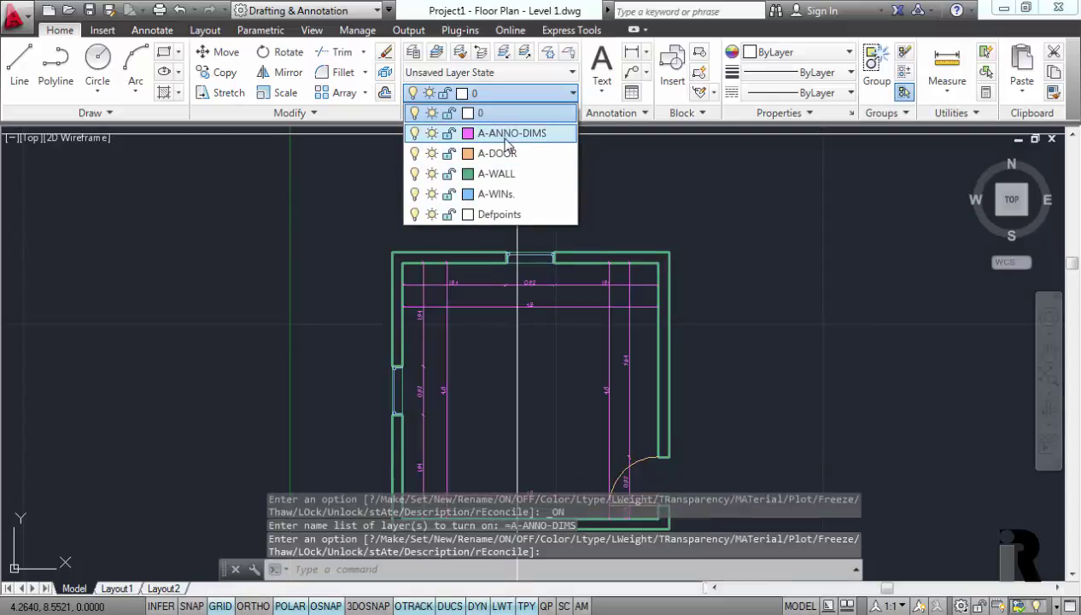
# Switch the A-DOOR, A-WALL and A-WINs. layers off and back on in turn
pyautogui.click(415, 154)
pyautogui.click(415, 154)
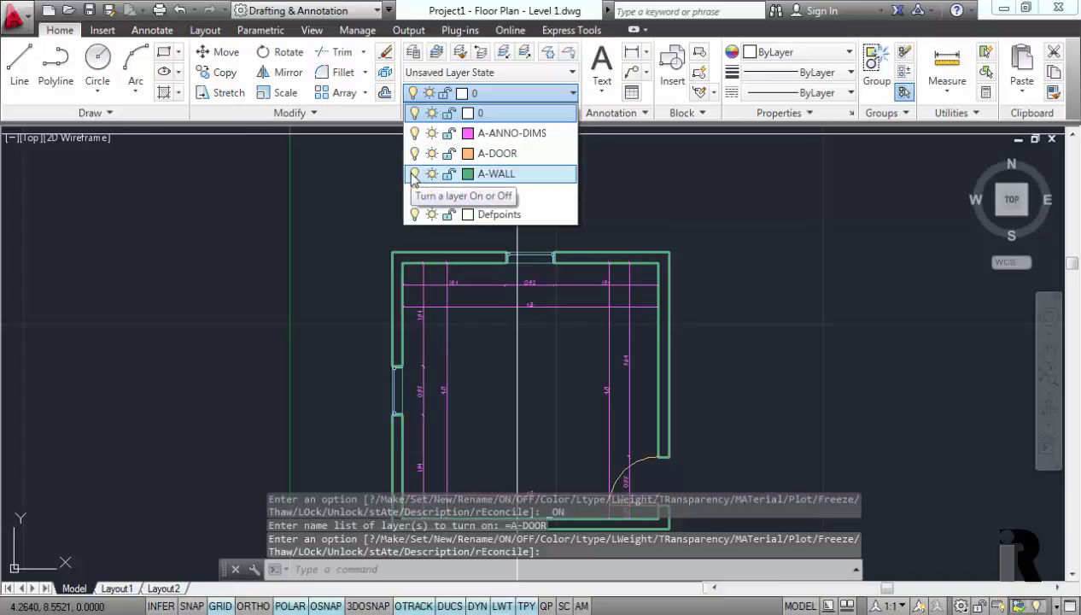
pyautogui.click(416, 174)
pyautogui.click(415, 174)
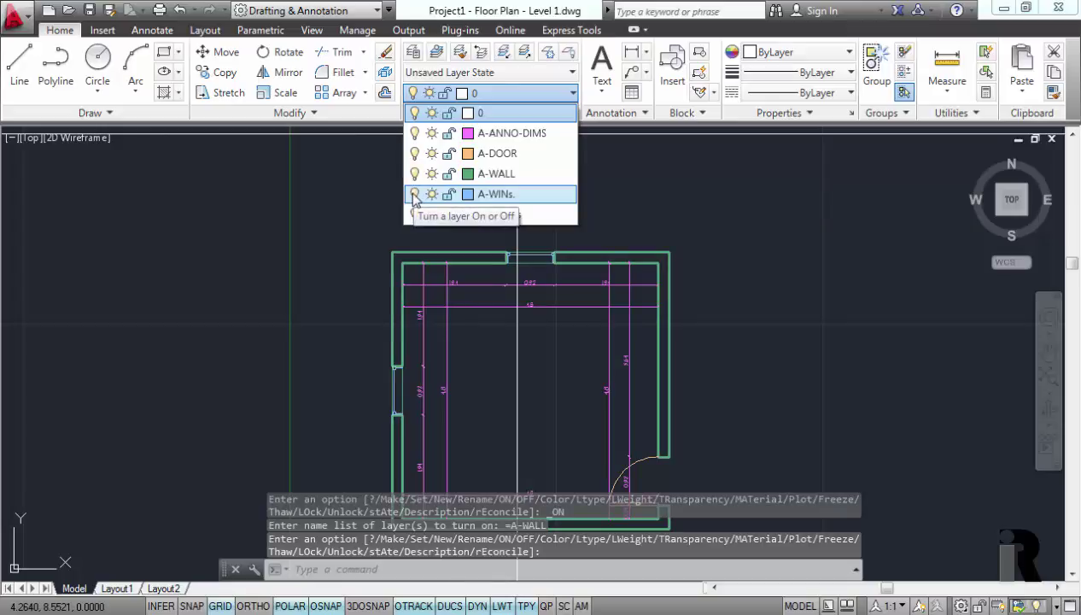
pyautogui.click(415, 195)
pyautogui.click(415, 195)
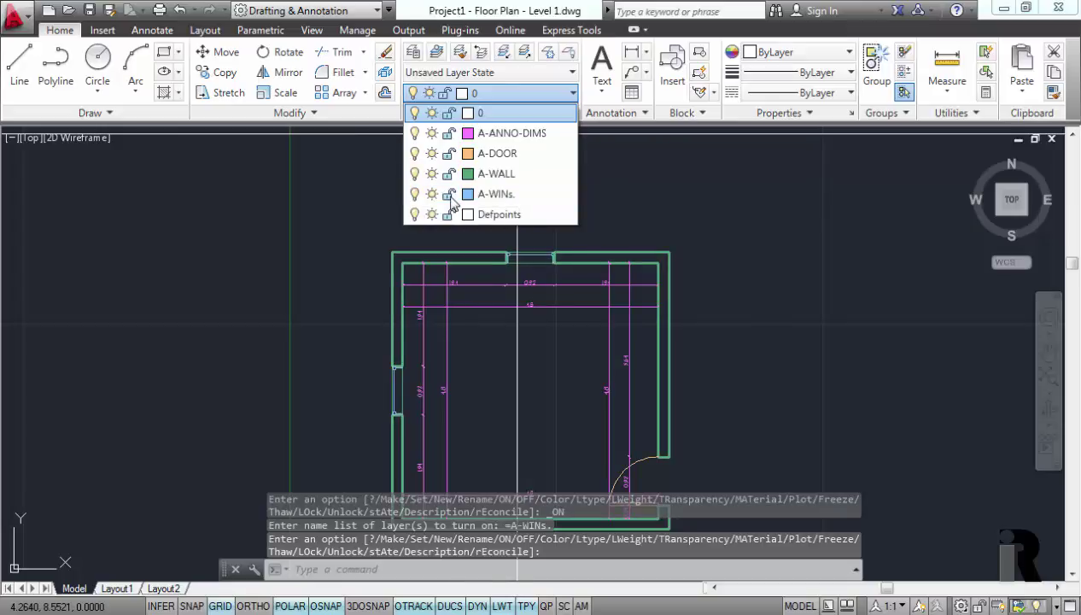
pyautogui.click(824, 211)
pyautogui.moveTo(762, 382); pyautogui.dragTo(762, 321, button='middle')
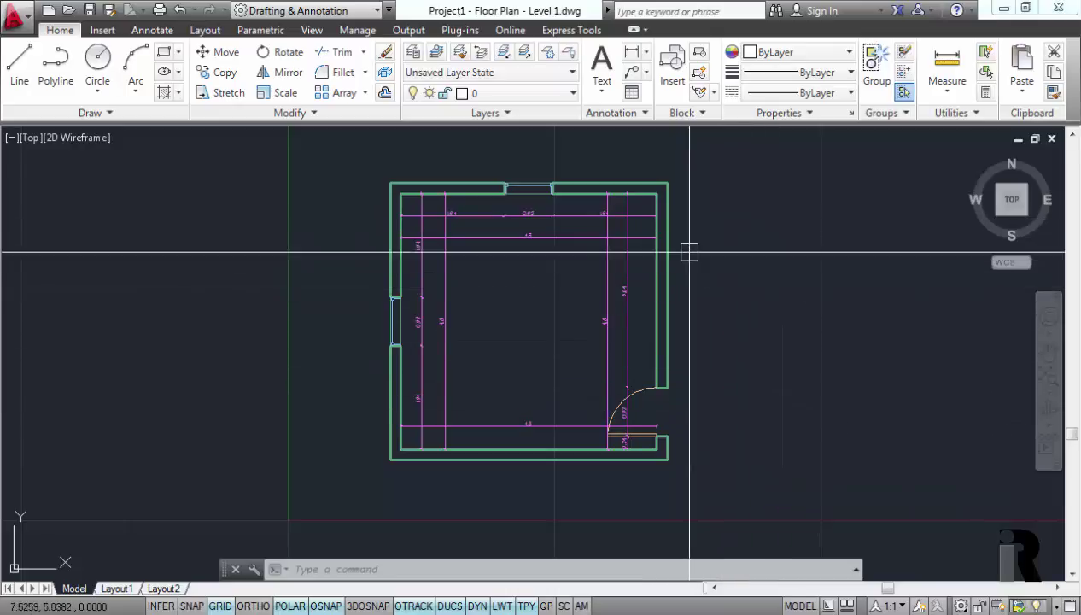
# Pan around the floor plan, then bring the Basic AutoCAD Terminology PDF to the front
pyautogui.moveTo(708, 260); pyautogui.dragTo(685, 291, button='middle')
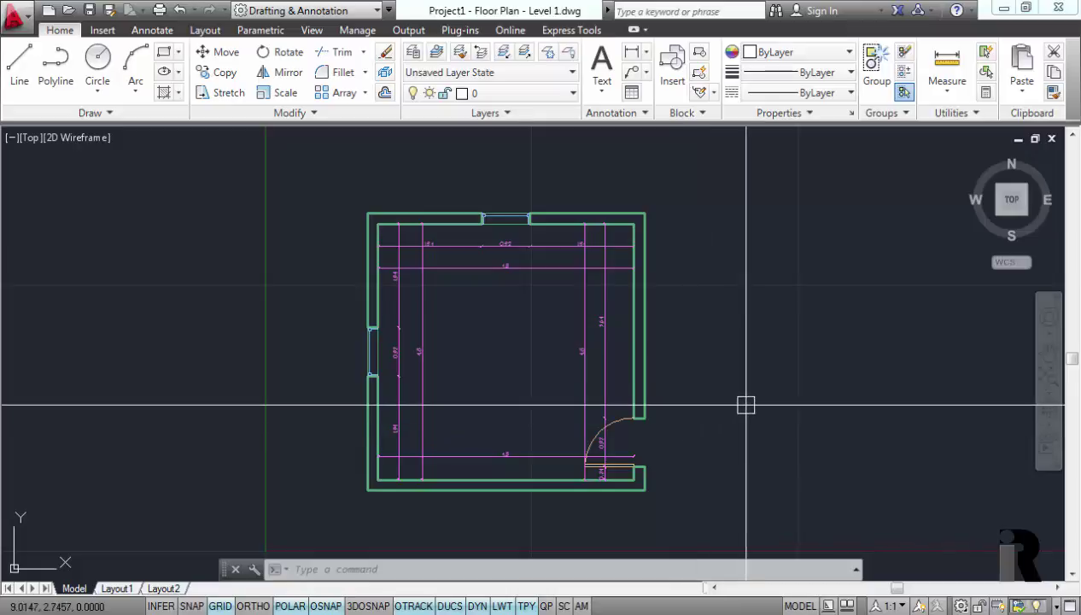
pyautogui.moveTo(692, 435); pyautogui.dragTo(704, 431, button='middle')
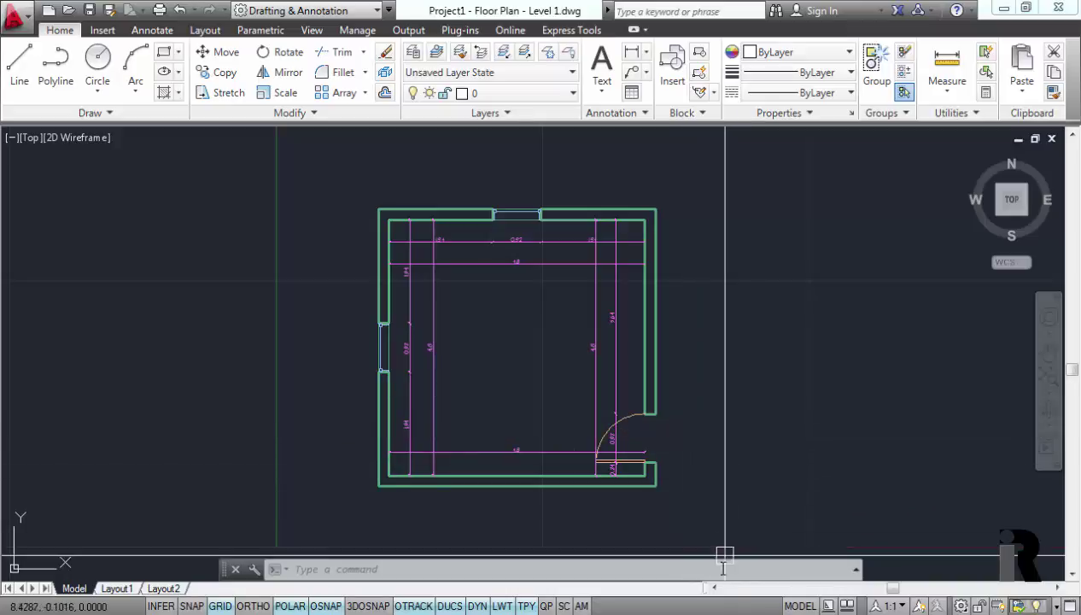
pyautogui.click(675, 574)
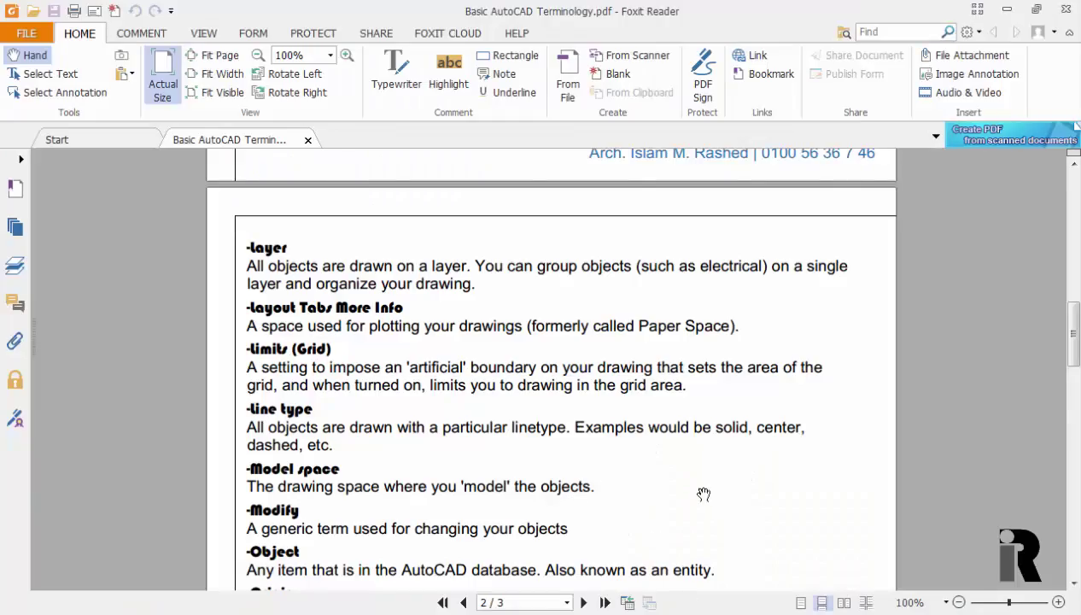
# Nudge the PDF up to review the Layer entry, then return to the AutoCAD floor plan
pyautogui.moveTo(703, 495); pyautogui.dragTo(703, 470)
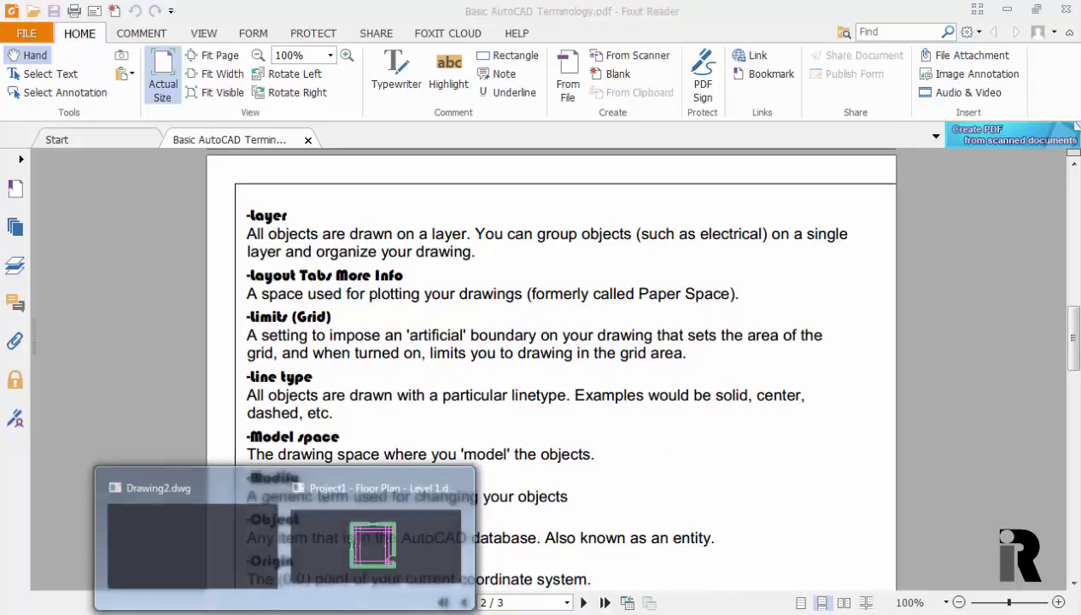
pyautogui.click(367, 529)
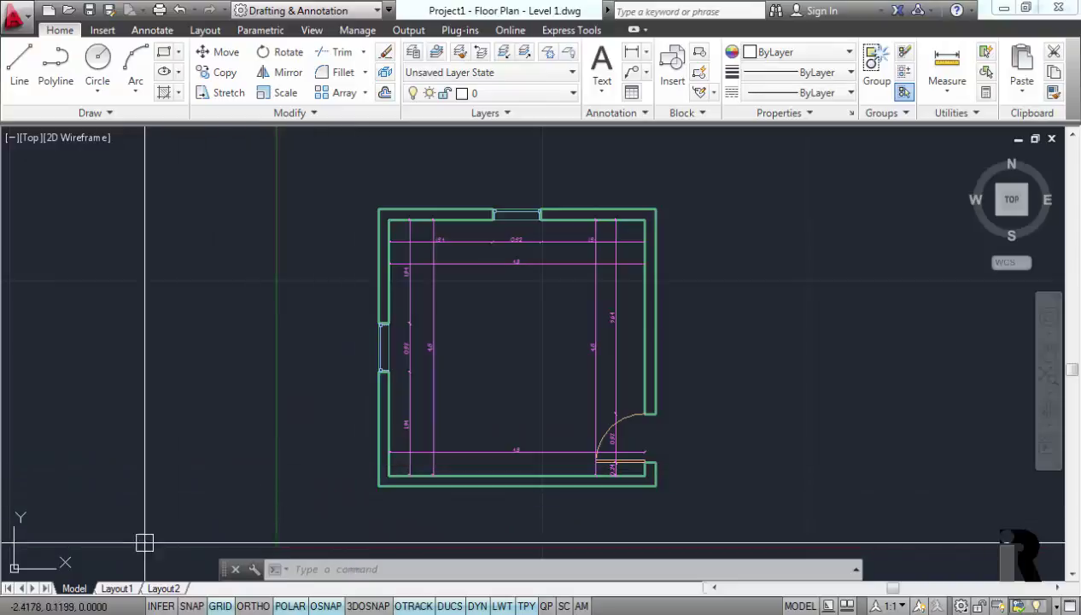
# Preview the plan on Layout1, then in Model space zoom out and pan it lower left
pyautogui.click(117, 588)
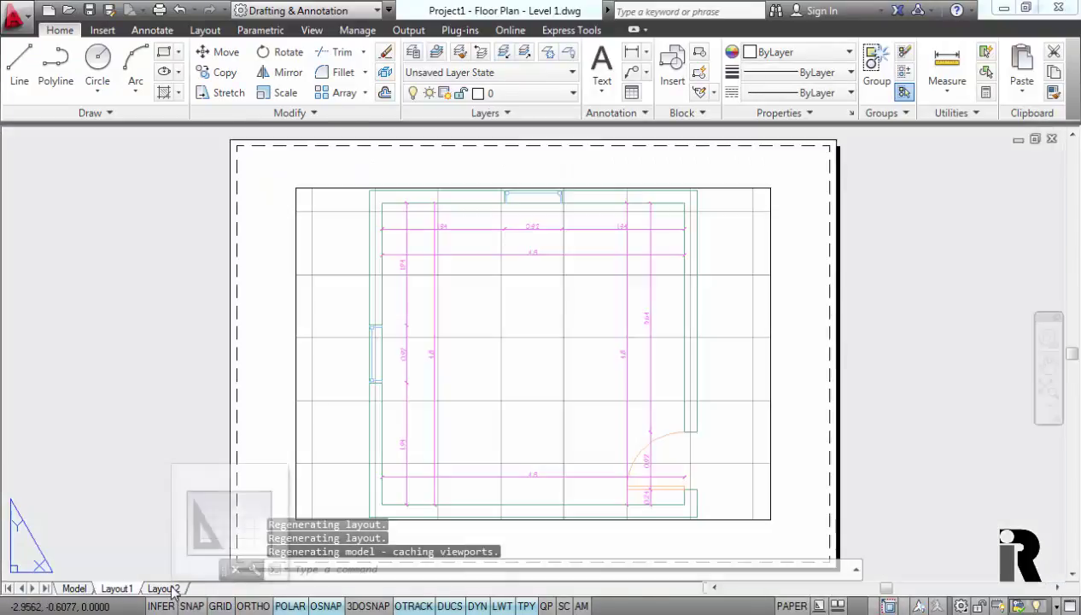
pyautogui.click(74, 588)
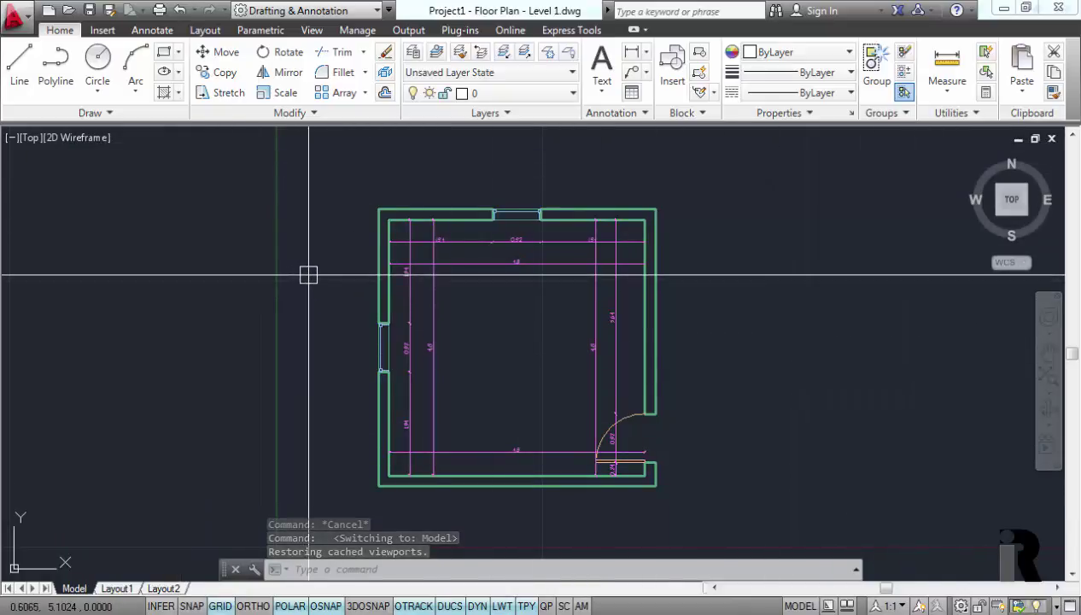
pyautogui.scroll(-3, 308, 274)
pyautogui.scroll(-2, 272, 359)
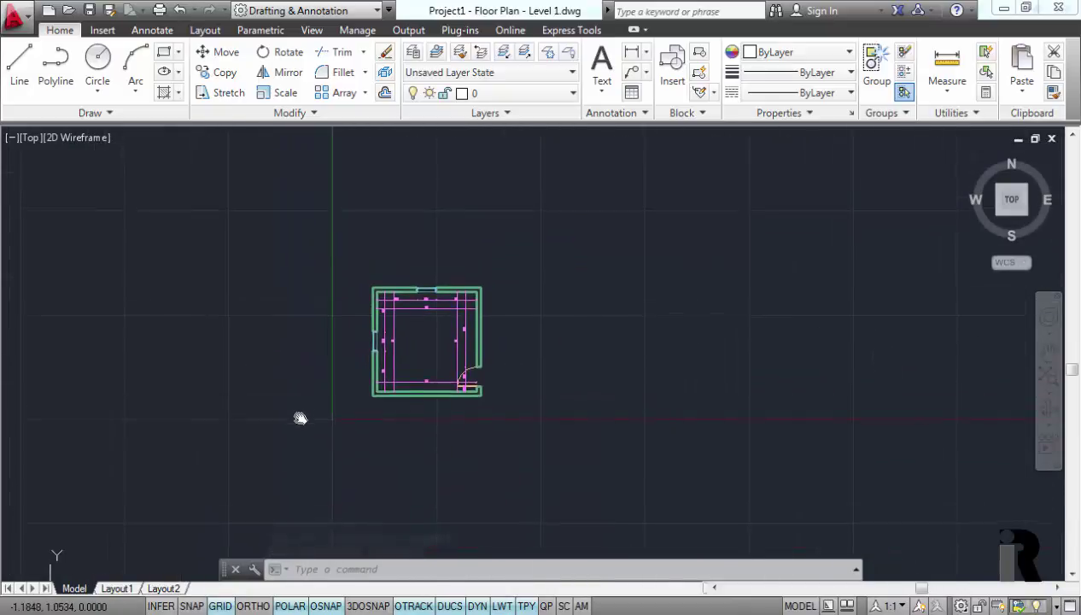
pyautogui.scroll(1, 401, 342)
pyautogui.moveTo(508, 293); pyautogui.dragTo(367, 330, button='middle')
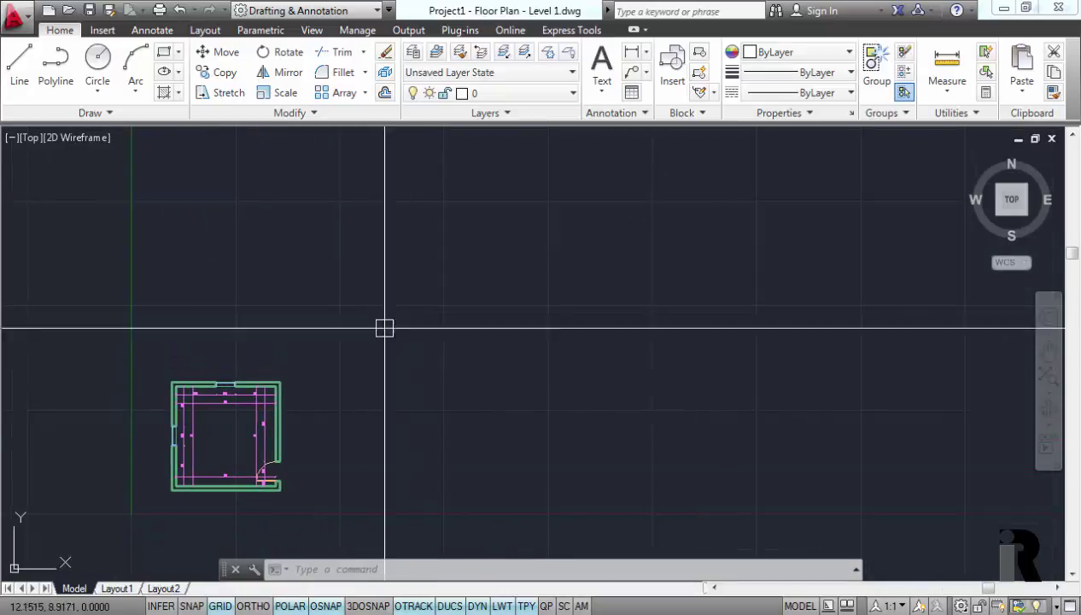
# Crossing-select the whole room and copy it up and to the right with CO
pyautogui.click(325, 330)
pyautogui.click(224, 435)
pyautogui.write('c')
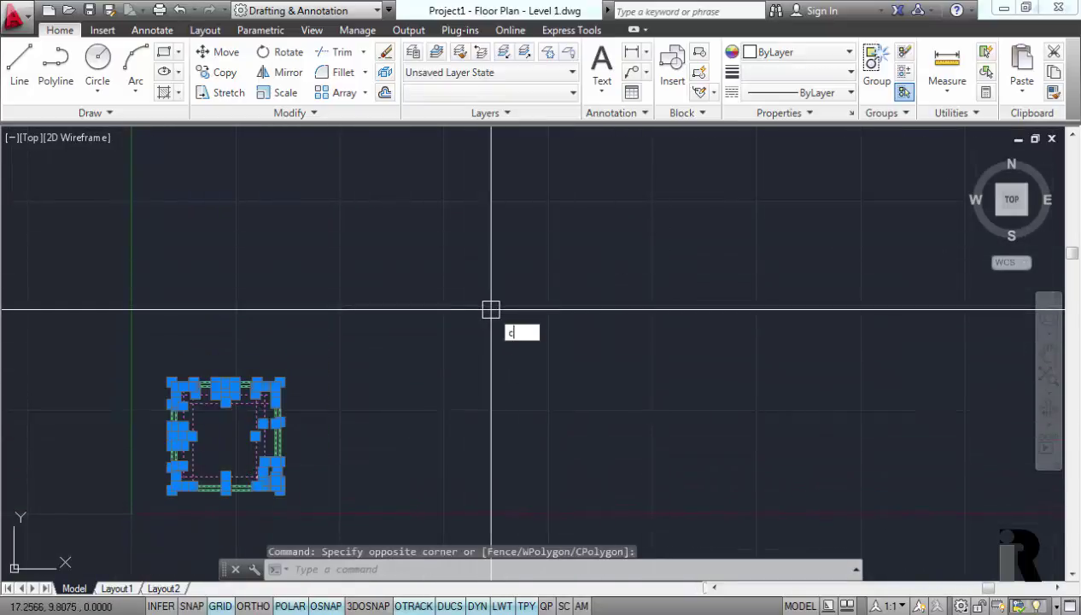
pyautogui.write('o')
pyautogui.press('Return')
pyautogui.click(280, 383)
pyautogui.click(630, 231)
pyautogui.press('Escape')
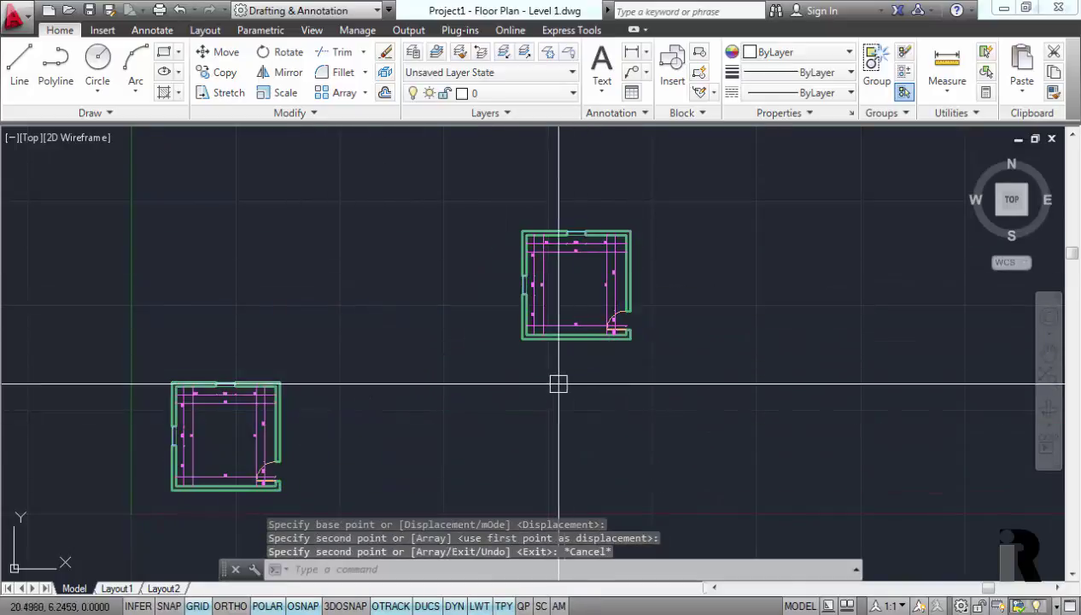
pyautogui.moveTo(386, 408); pyautogui.dragTo(524, 355, button='middle')
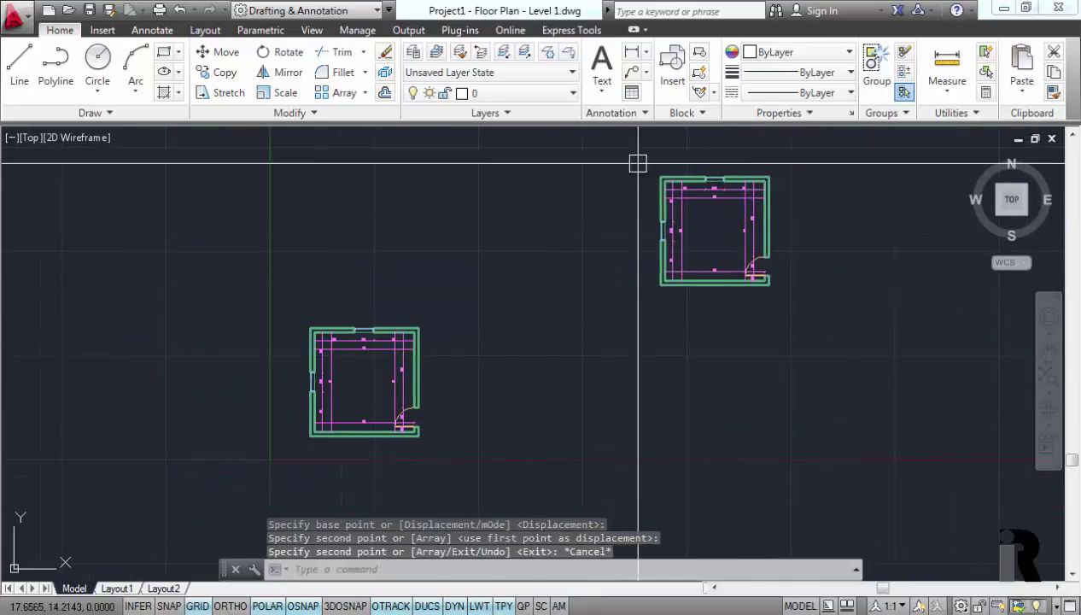
# On Layout1, activate the viewport and zoom extents so both rooms fit
pyautogui.click(110, 591)
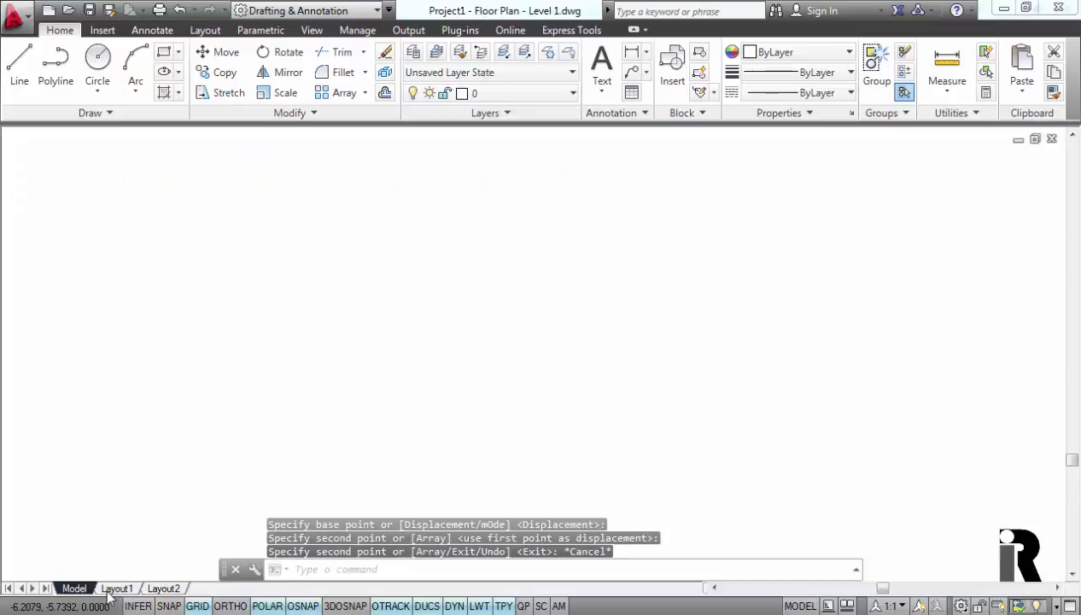
pyautogui.moveTo(712, 301); pyautogui.dragTo(708, 258, button='middle')
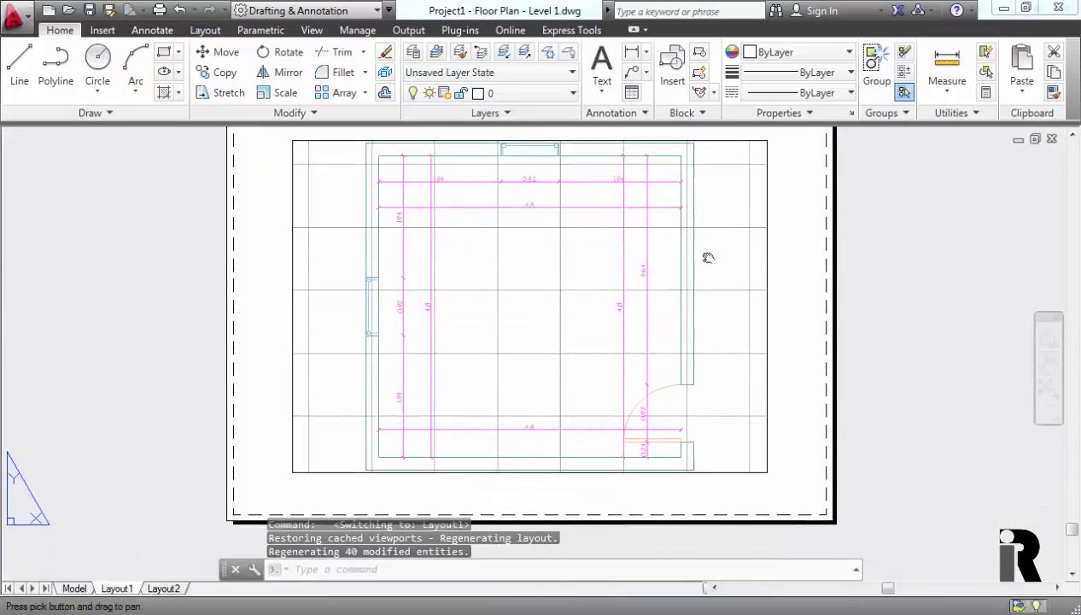
pyautogui.doubleClick(645, 343)
pyautogui.scroll(-10, 645, 343)
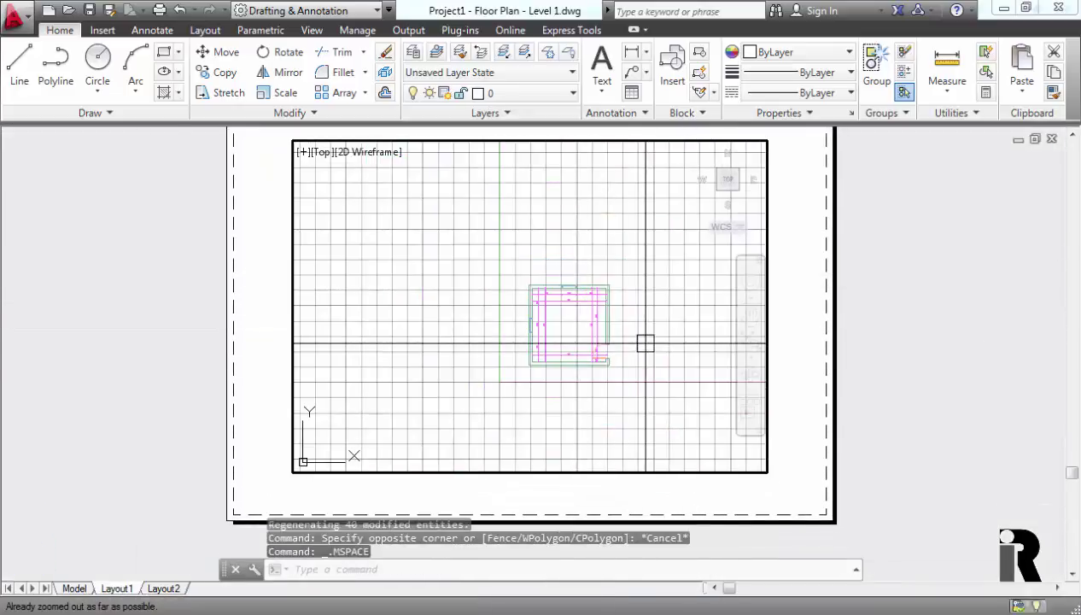
pyautogui.scroll(2, 591, 357)
pyautogui.scroll(5, 441, 386)
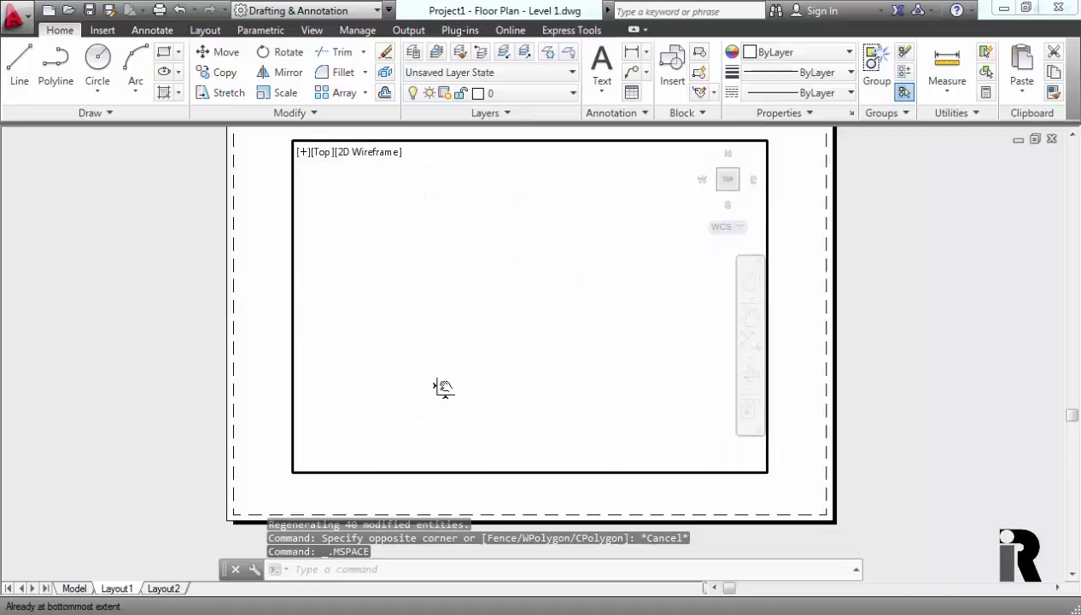
pyautogui.middleClick(486, 367)
pyautogui.middleClick(486, 367)
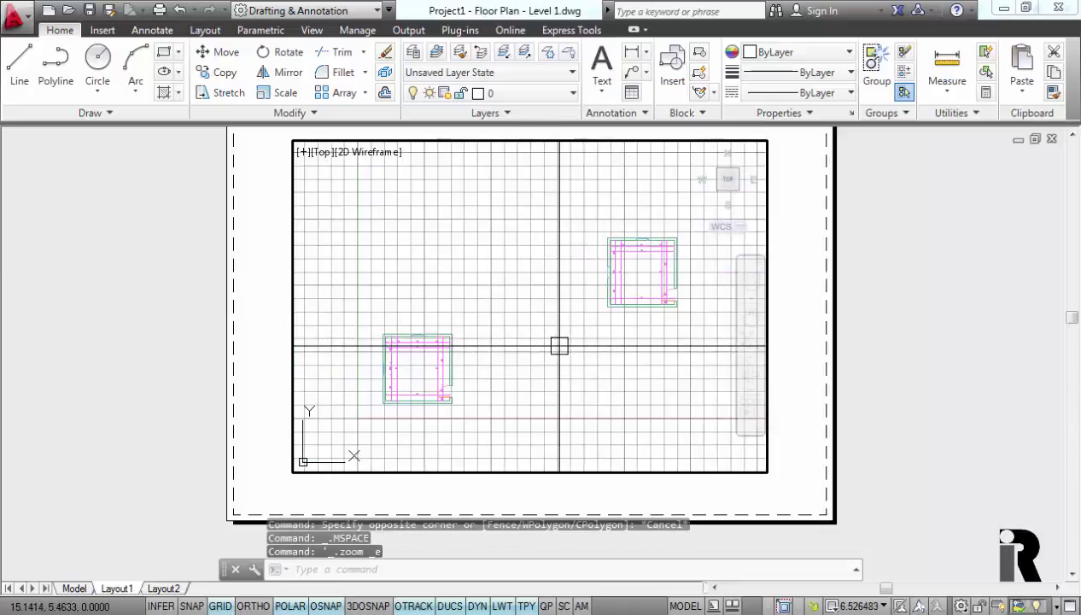
pyautogui.scroll(4, 393, 368)
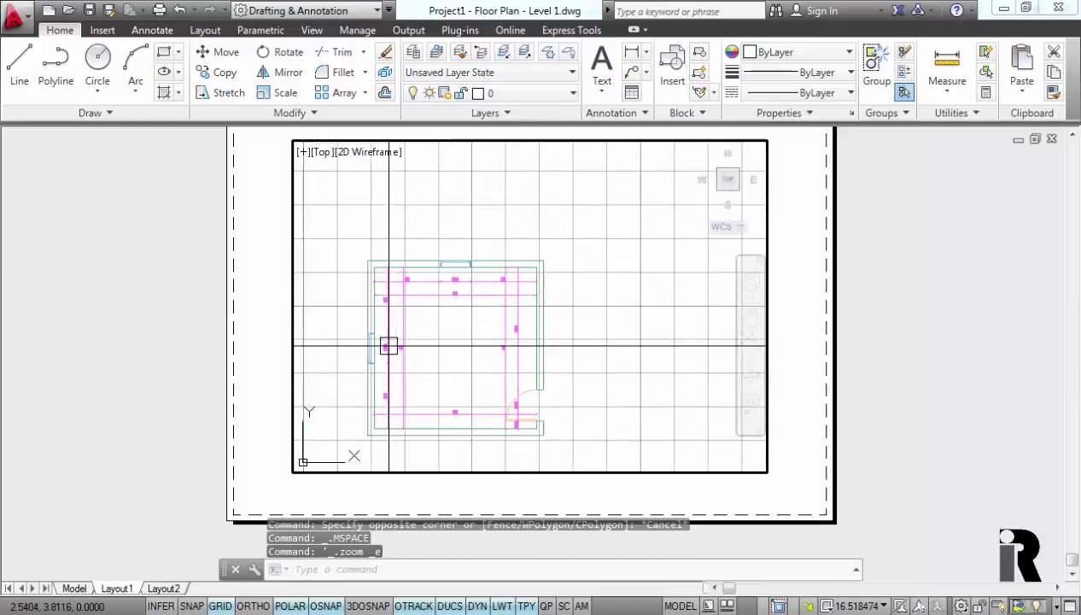
pyautogui.scroll(2, 418, 384)
pyautogui.scroll(1, 490, 354)
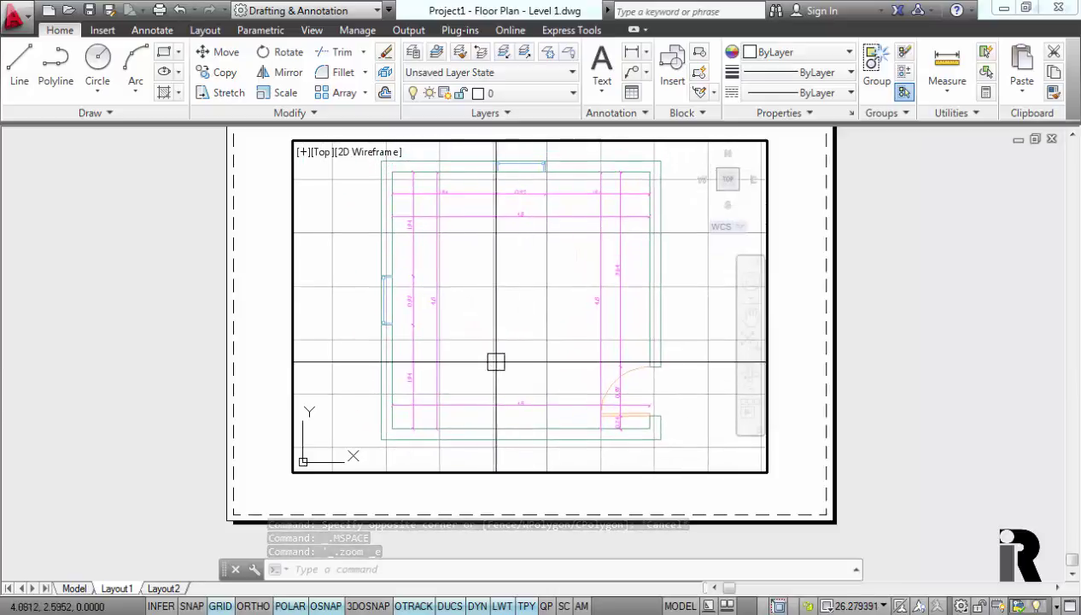
# View the plan on Layout2, return to Layout1, then go back to Model space
pyautogui.click(162, 589)
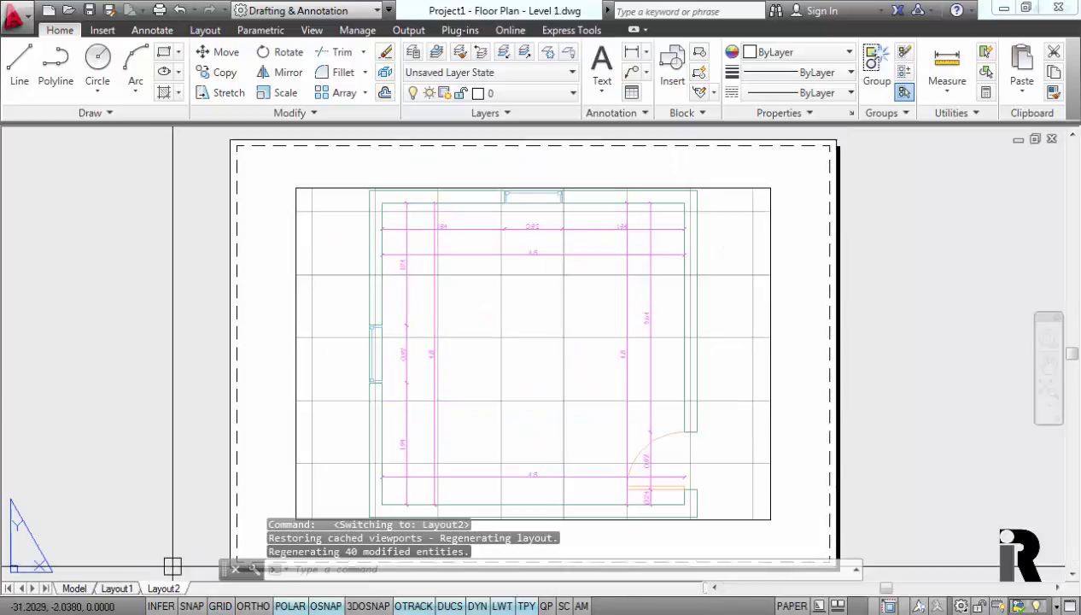
pyautogui.click(118, 589)
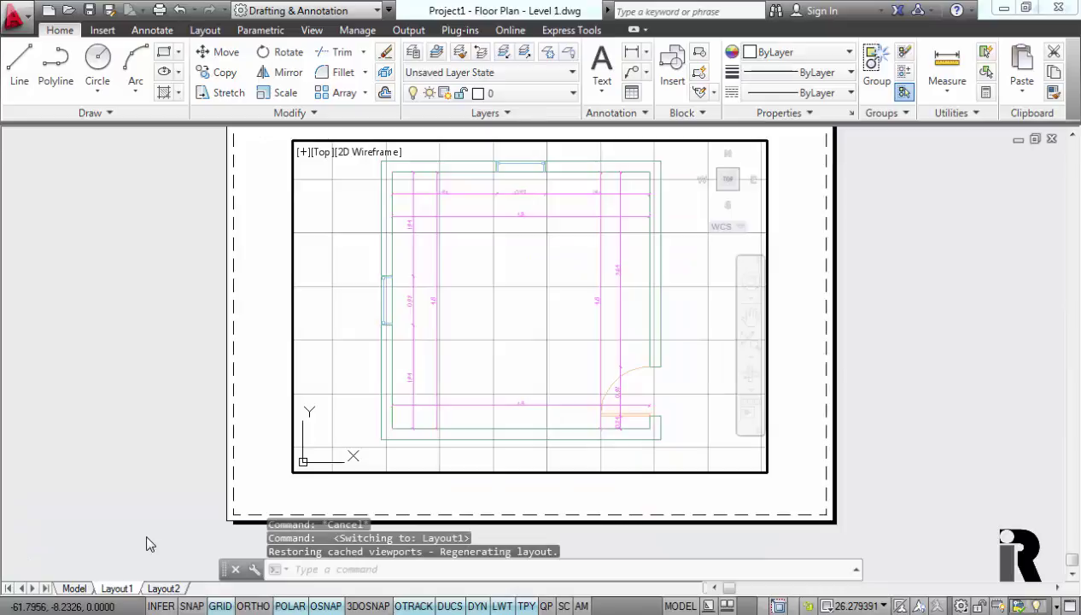
pyautogui.click(74, 588)
pyautogui.click(744, 268)
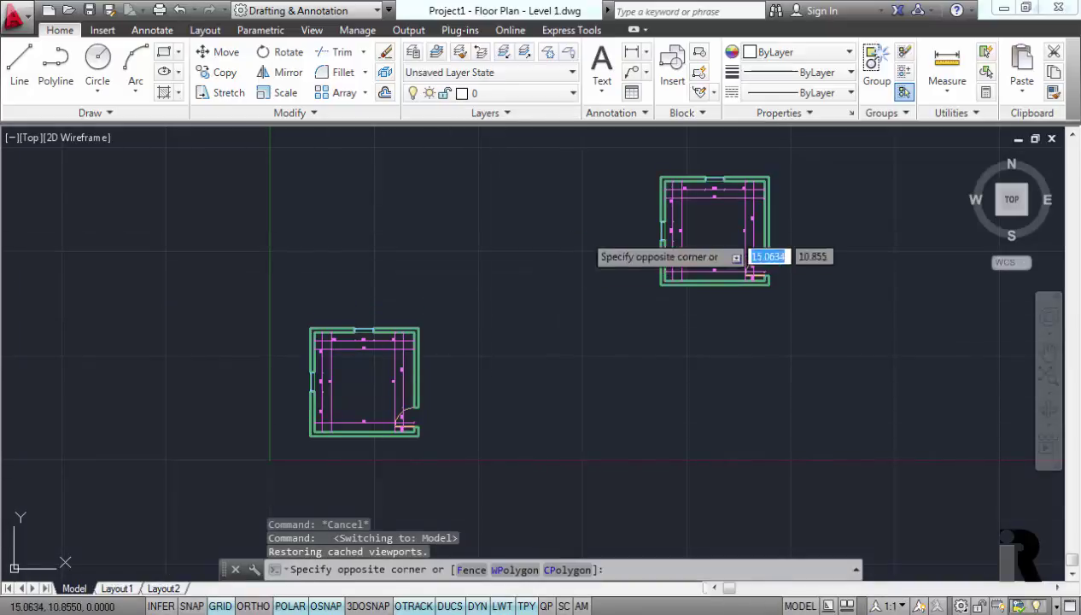
pyautogui.click(744, 270)
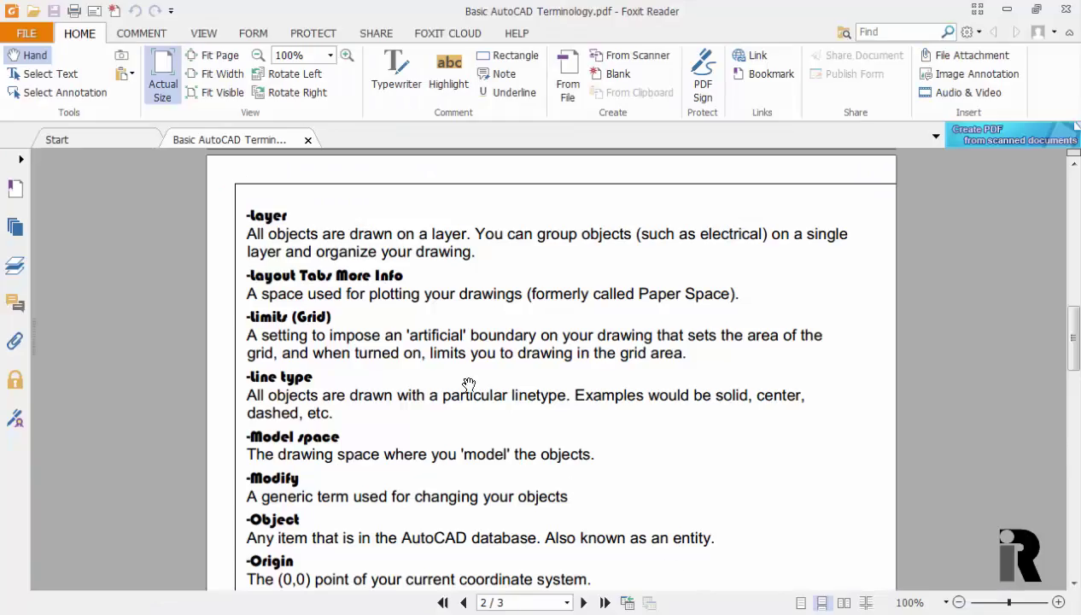
# Highlight part of the Limits (Grid) definition, clear it, and move the page toward Ortho mode
pyautogui.moveTo(391, 353); pyautogui.dragTo(394, 335)
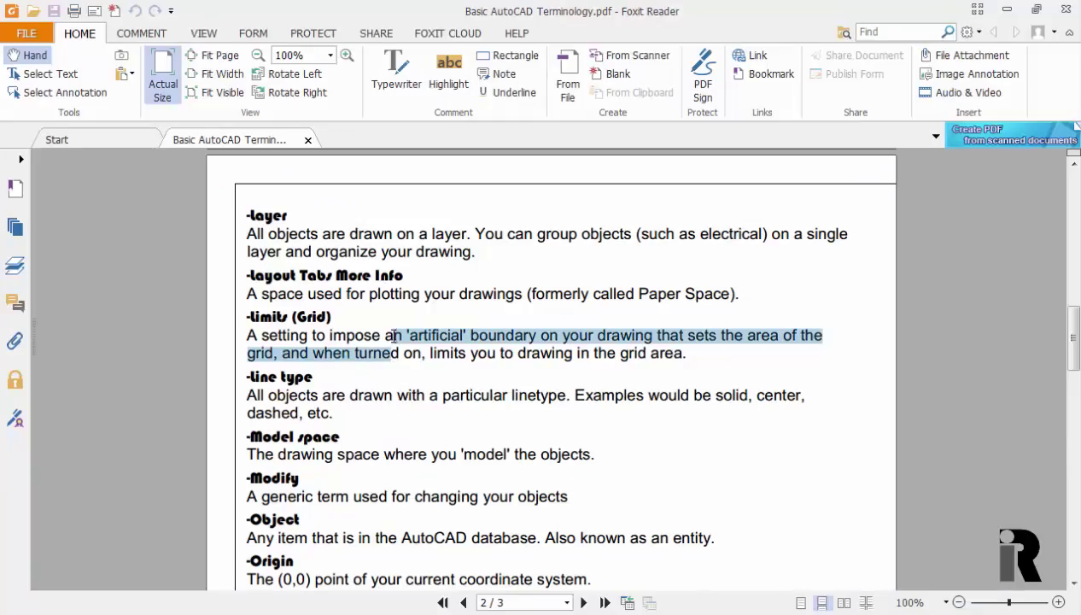
pyautogui.click(388, 311)
pyautogui.moveTo(524, 367); pyautogui.dragTo(527, 327)
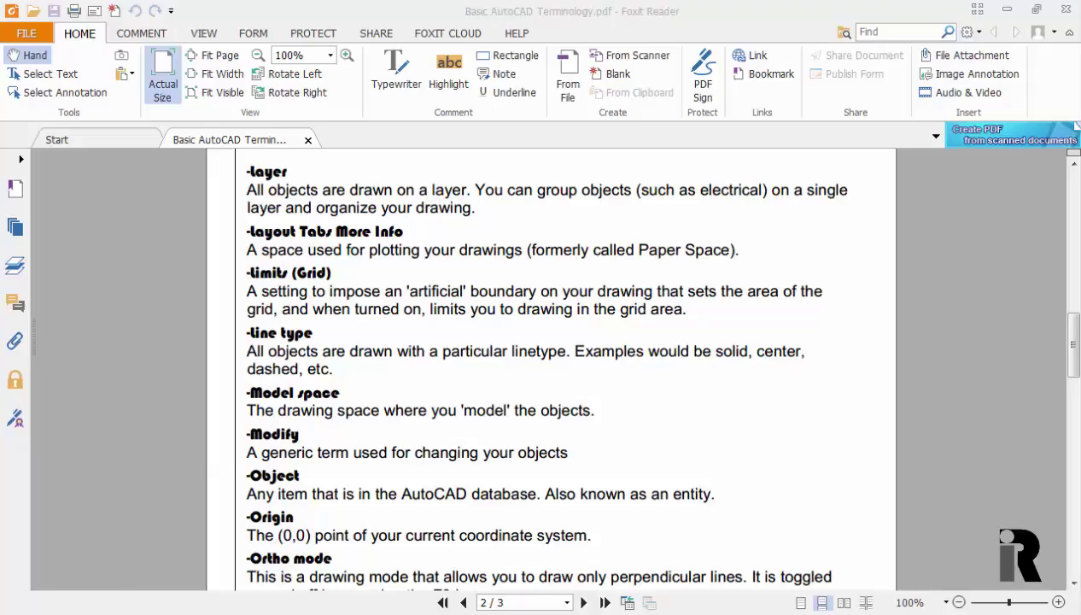
# Pan and zoom Drawing2 until the grid and UCS origin sit toward the lower left
pyautogui.moveTo(340, 461); pyautogui.dragTo(663, 284, button='middle')
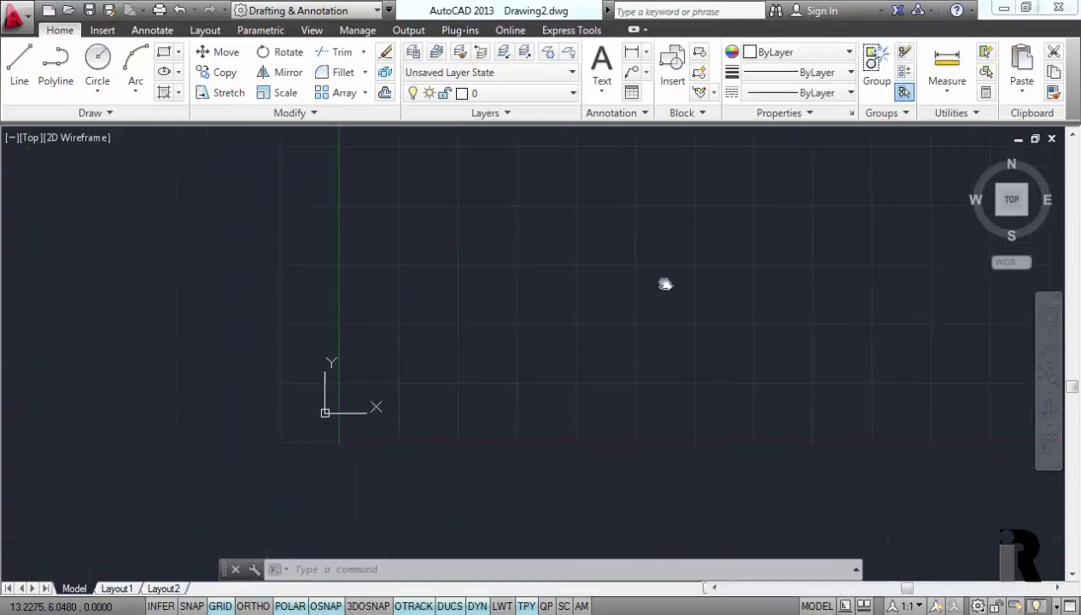
pyautogui.scroll(-2, 534, 301)
pyautogui.moveTo(534, 301); pyautogui.dragTo(442, 330, button='middle')
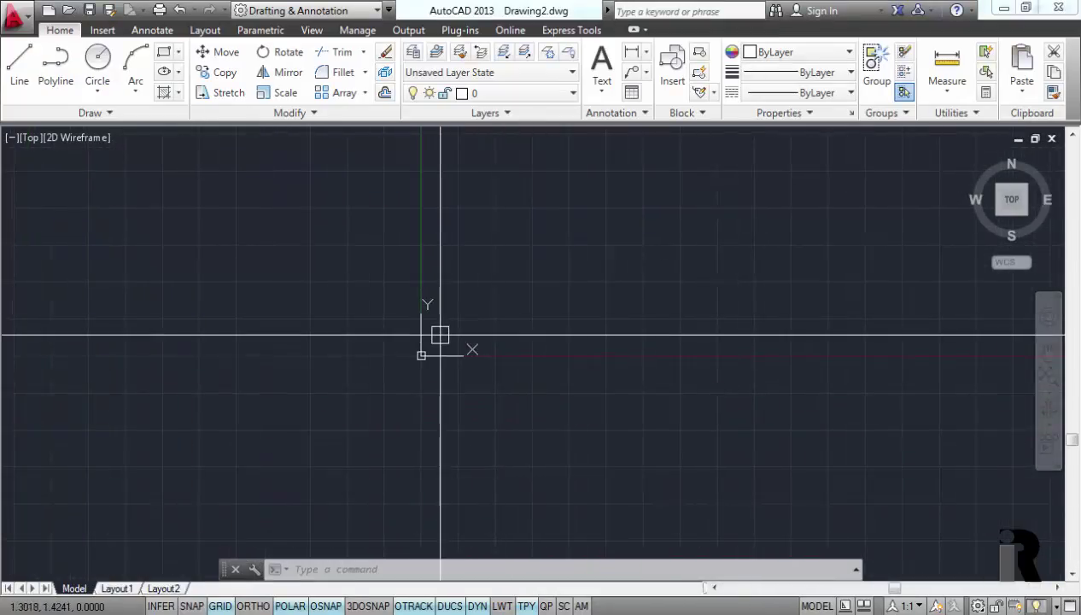
pyautogui.scroll(2, 455, 315)
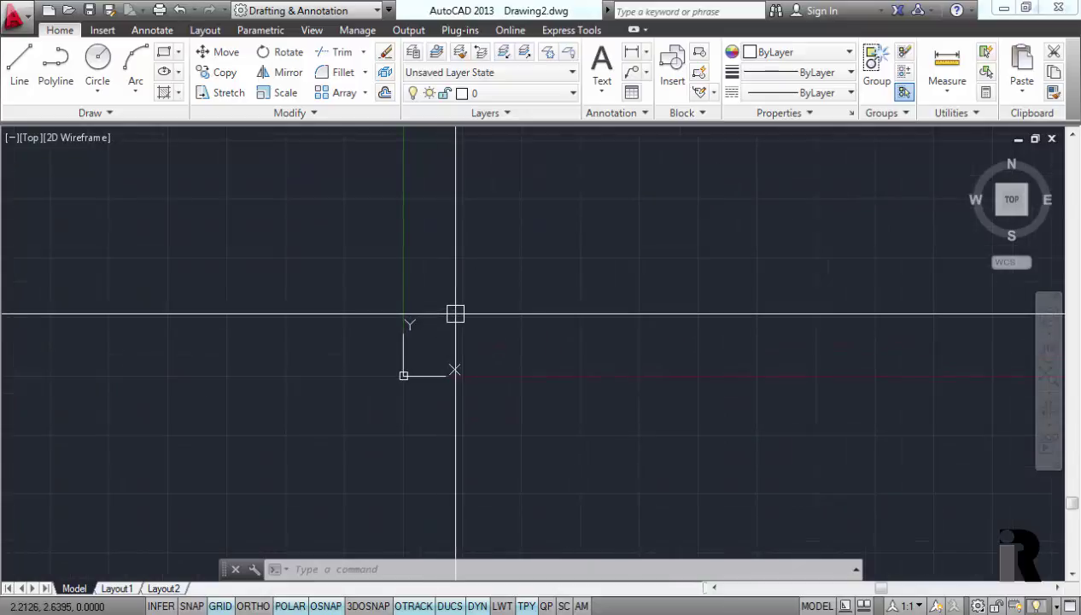
pyautogui.scroll(-2, 470, 316)
pyautogui.scroll(-3, 471, 316)
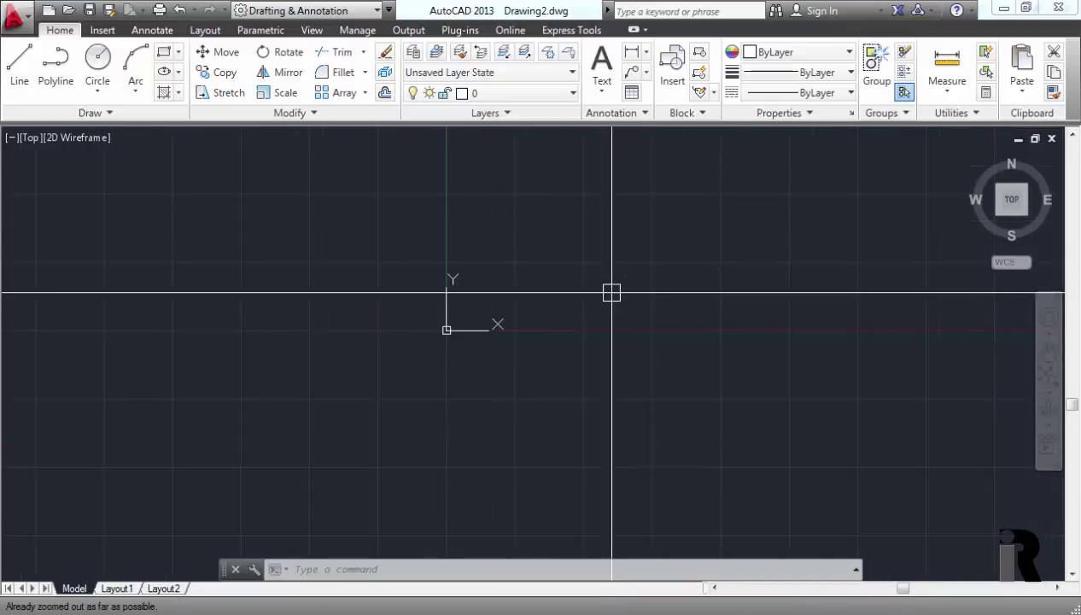
pyautogui.moveTo(491, 215); pyautogui.dragTo(353, 342, button='middle')
# Run LIMITS, keeping 0,0 as lower-left and setting the upper-right corner to 50,50
pyautogui.write('L')
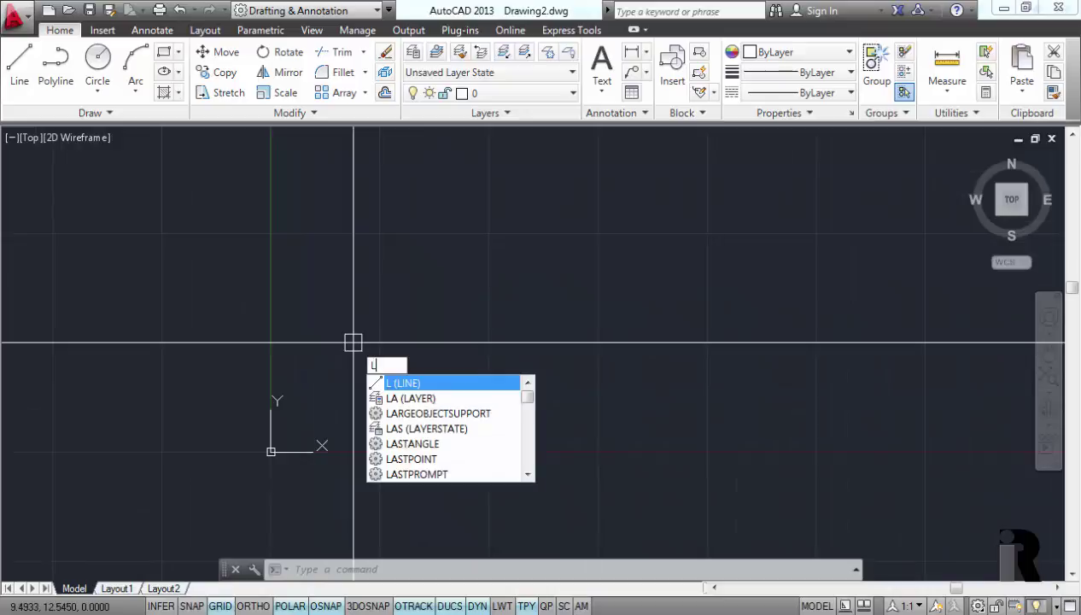
pyautogui.write('IMITS')
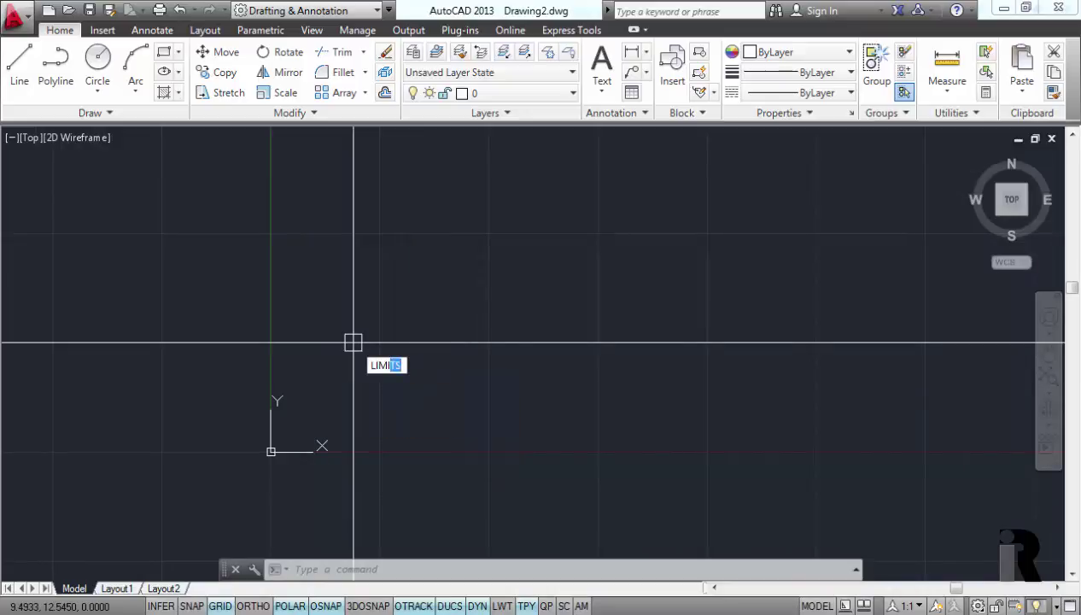
pyautogui.press('Return')
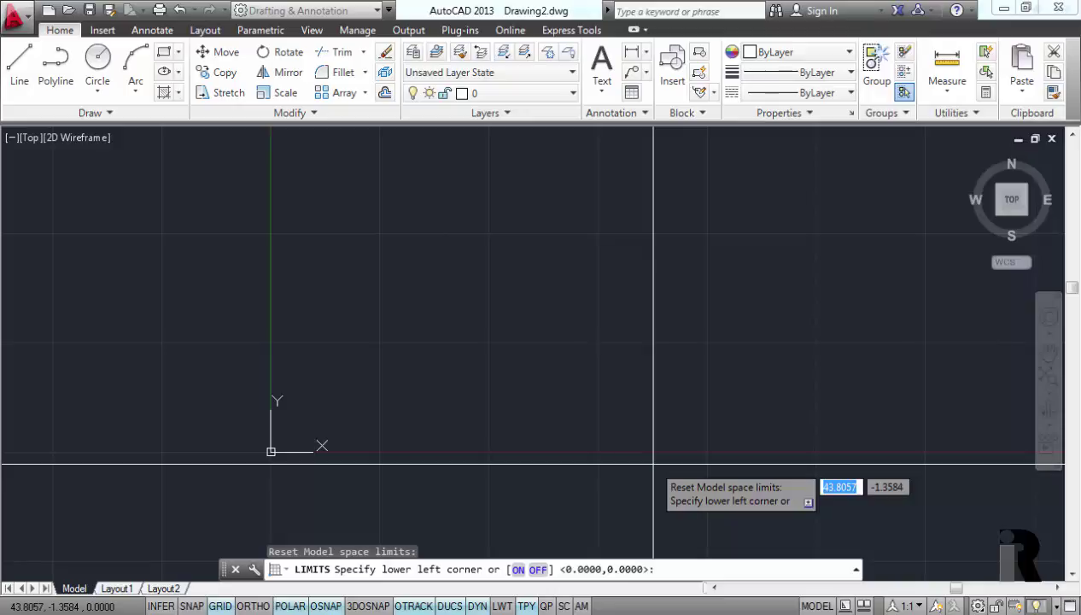
pyautogui.press('Return')
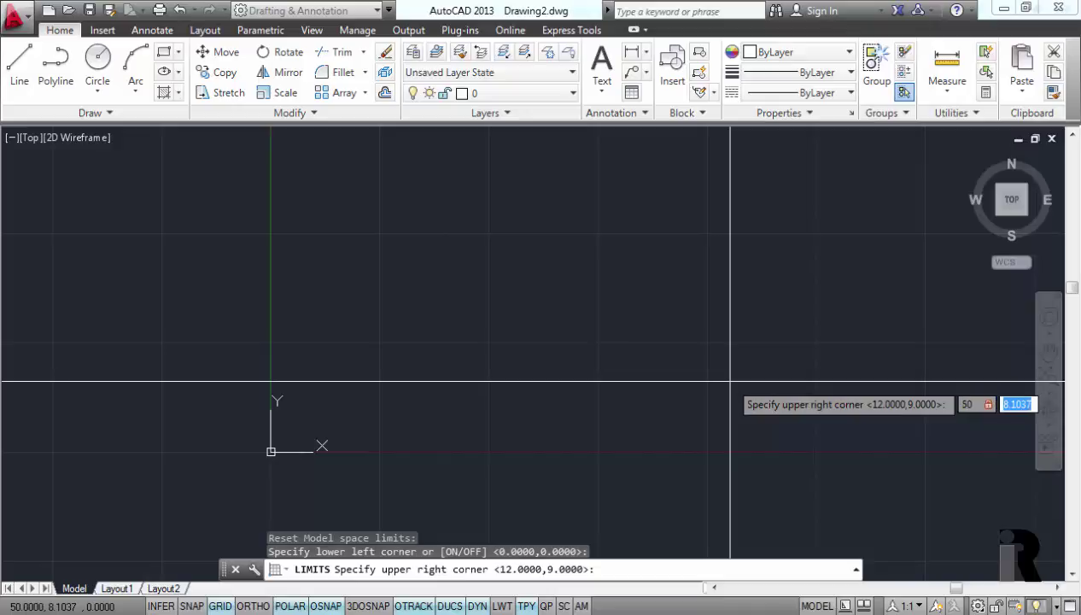
pyautogui.press('Return')
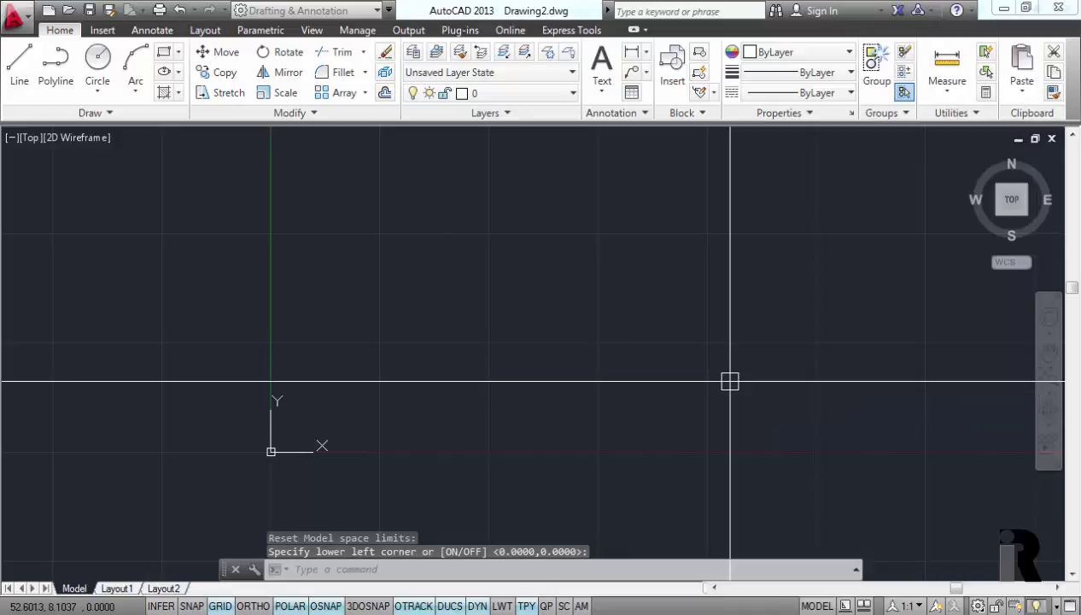
# Zoom extents and pan so the enlarged grid fills the view, origin at lower left
pyautogui.scroll(-2, 752, 376)
pyautogui.moveTo(811, 351); pyautogui.dragTo(661, 391, button='middle')
pyautogui.write('50,5')
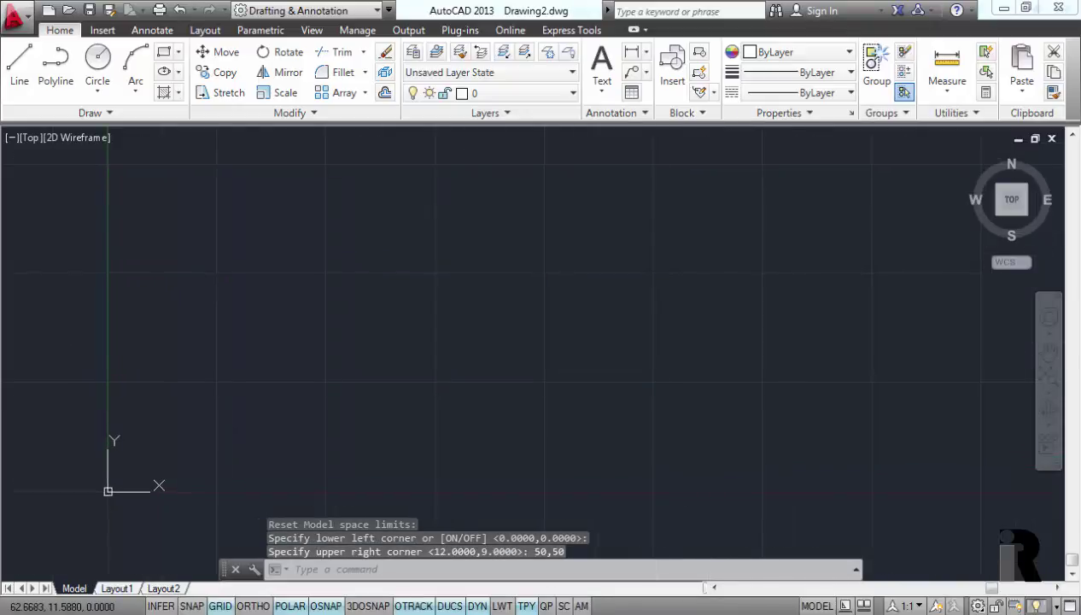
pyautogui.middleClick(661, 390)
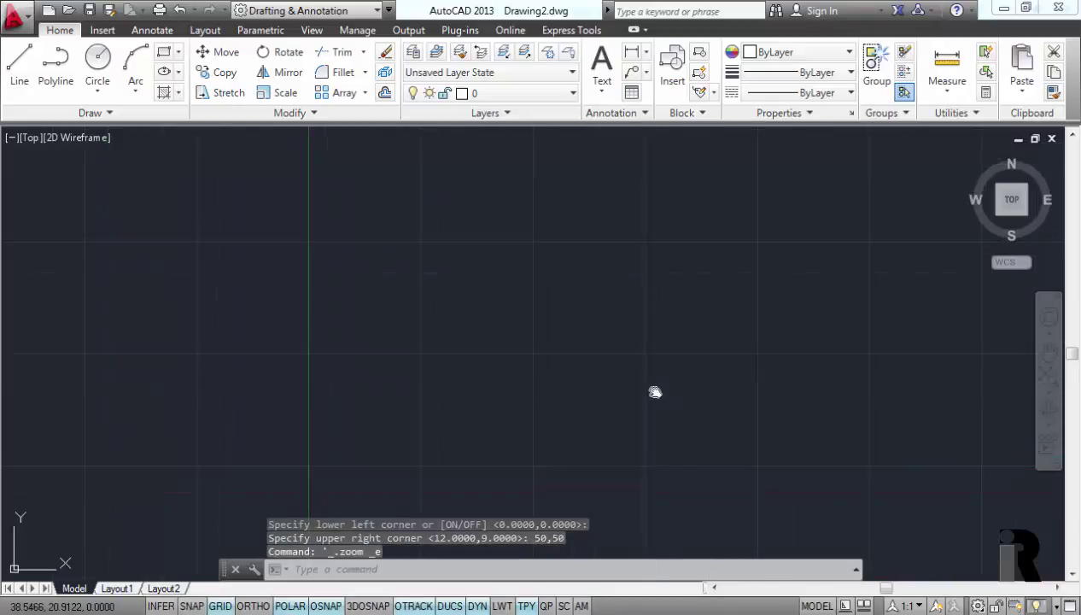
pyautogui.middleClick(816, 297)
pyautogui.moveTo(931, 344)
pyautogui.mouseDown(button='middle')
pyautogui.moveTo(531, 351)
pyautogui.moveTo(864, 403)
pyautogui.mouseUp(button='middle')
pyautogui.moveTo(613, 398)
pyautogui.mouseDown(button='middle')
pyautogui.moveTo(415, 395)
pyautogui.moveTo(582, 393)
pyautogui.mouseUp(button='middle')
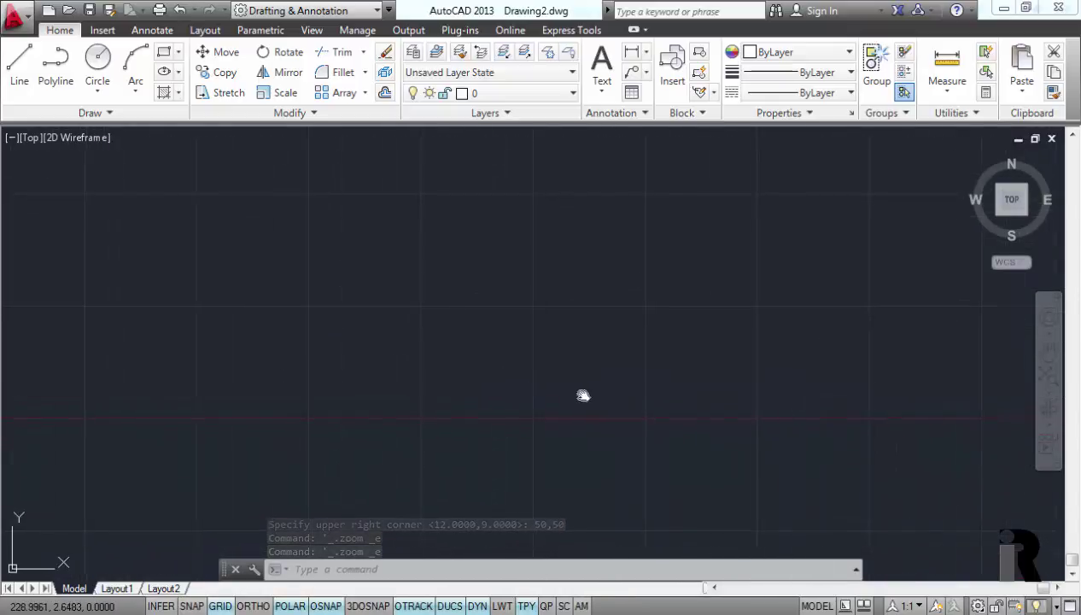
pyautogui.moveTo(946, 343)
pyautogui.mouseDown(button='middle')
pyautogui.moveTo(517, 383)
pyautogui.moveTo(534, 377)
pyautogui.mouseUp(button='middle')
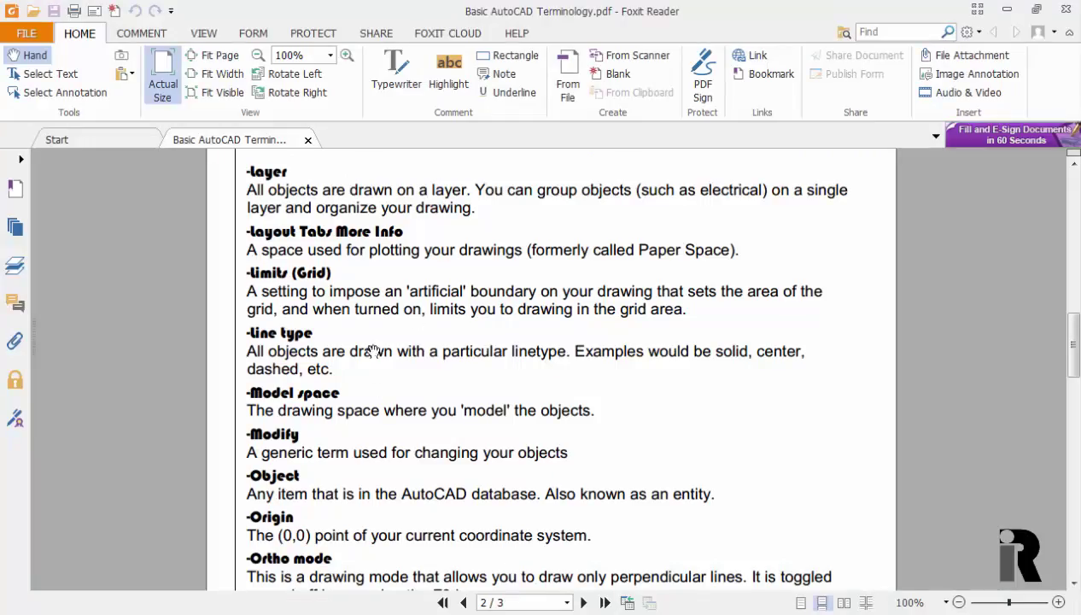
# Drag the glossary page upward until the Ortho mode entry is fully visible
pyautogui.moveTo(431, 332); pyautogui.dragTo(437, 240)
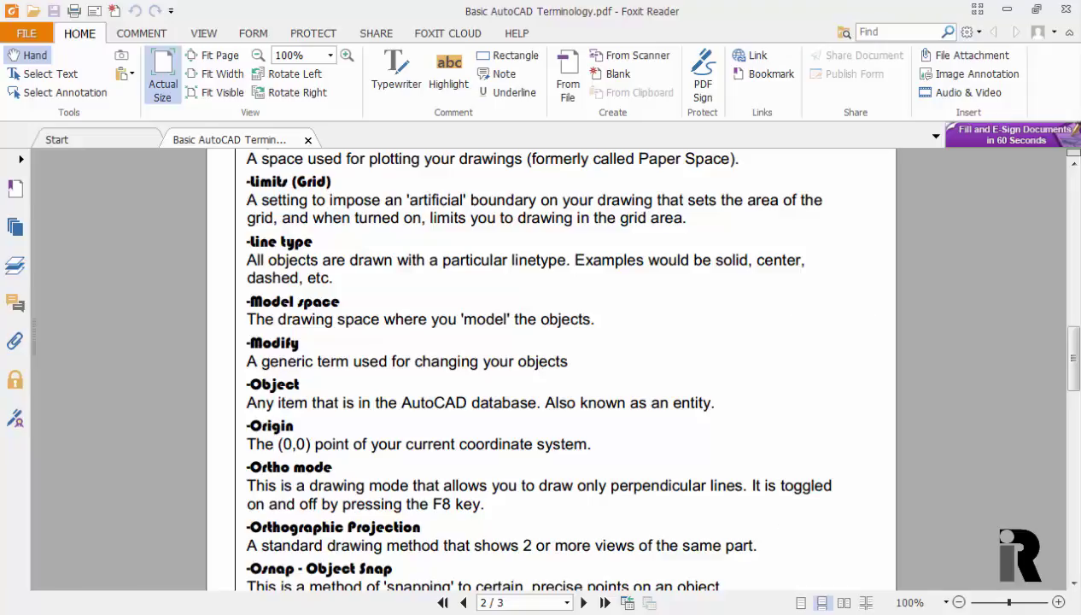
# Switch to the empty Drawing2, fit it in view, and glance at the linetype list
pyautogui.click(345, 550)
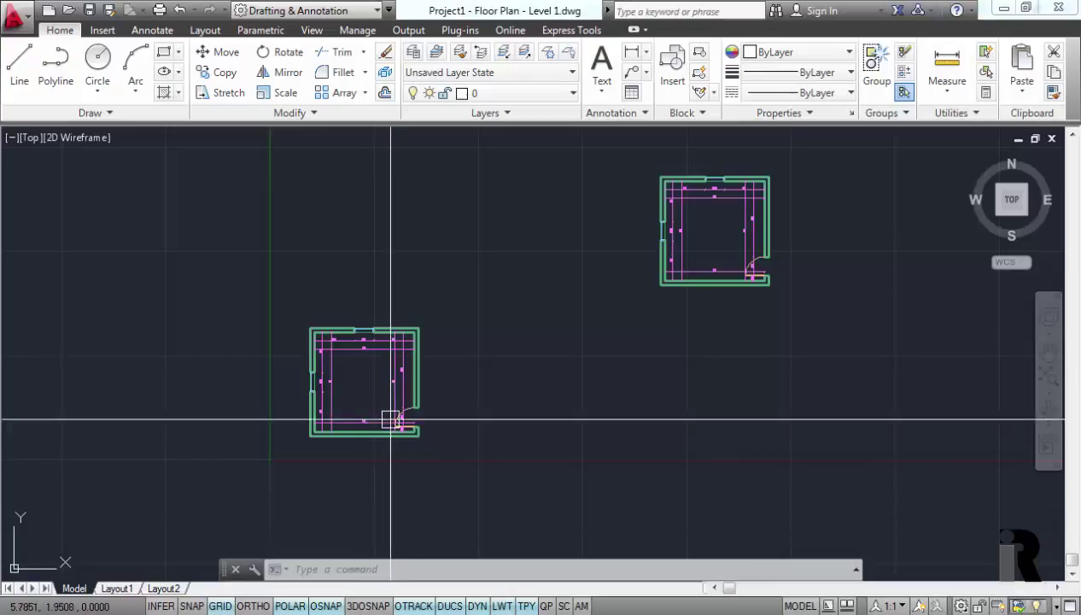
pyautogui.scroll(2, 335, 318)
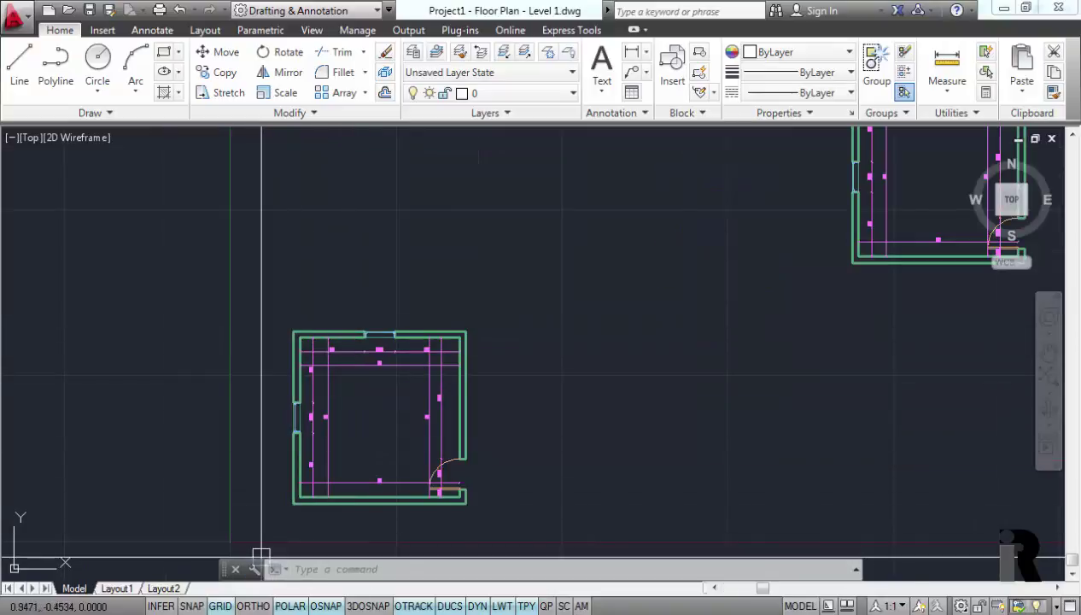
pyautogui.click(208, 504)
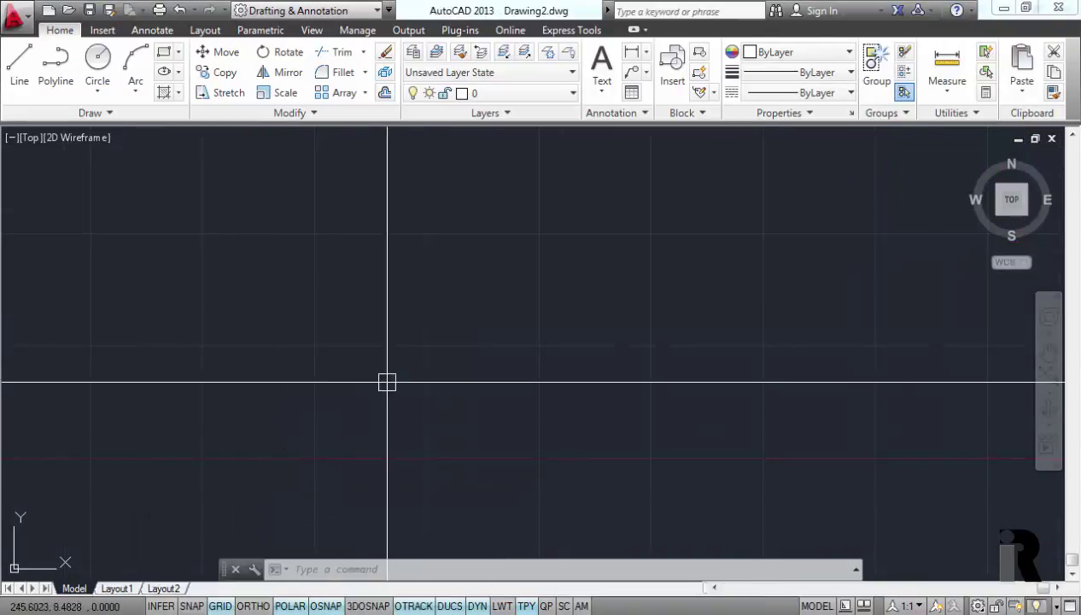
pyautogui.scroll(-3, 358, 391)
pyautogui.scroll(-2, 598, 324)
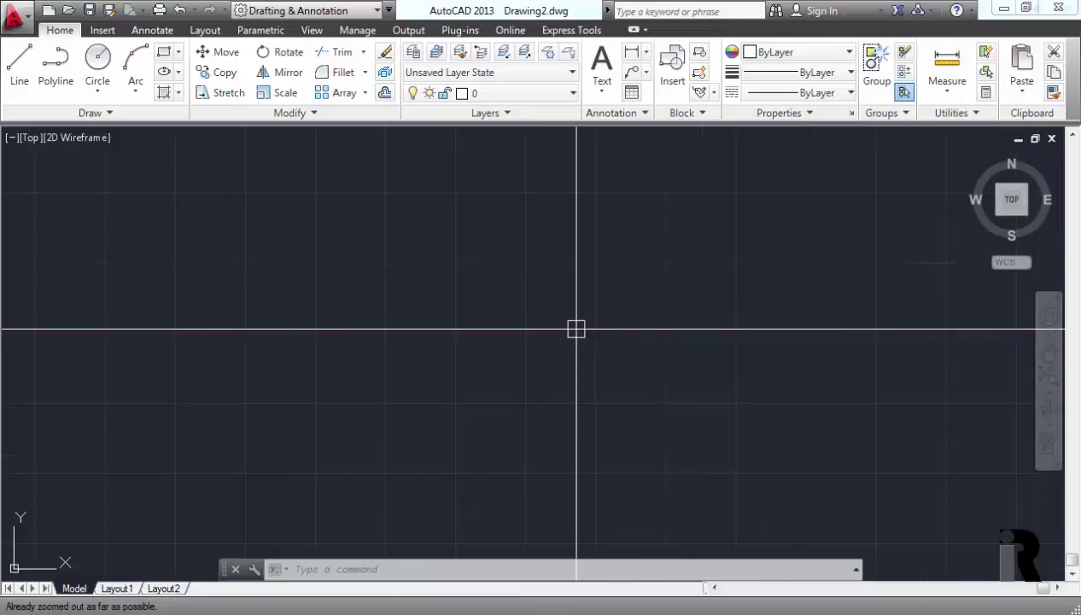
pyautogui.middleClick(576, 329)
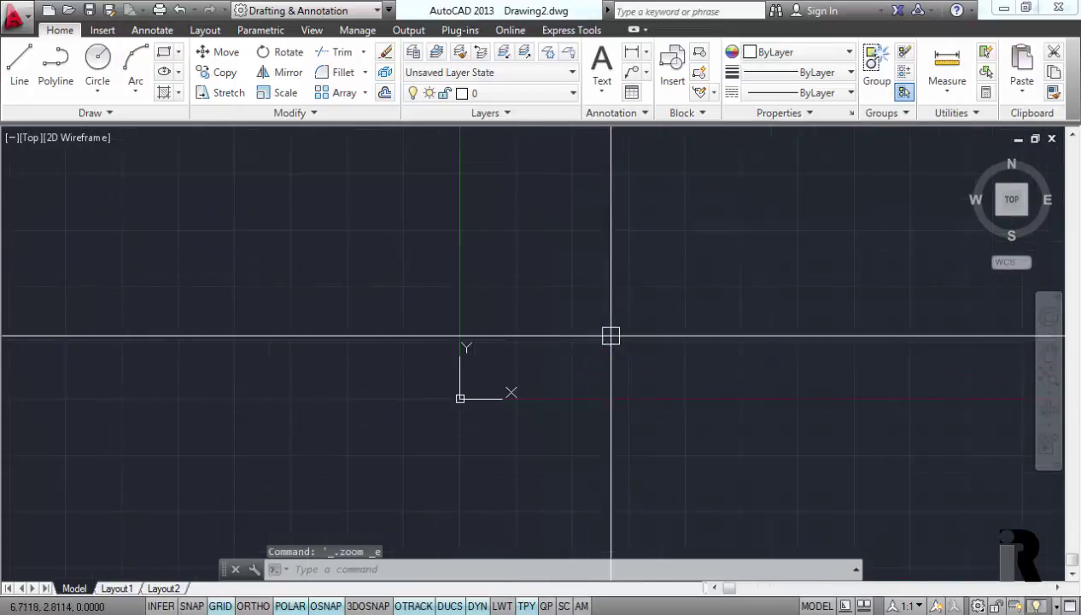
pyautogui.scroll(2, 610, 336)
pyautogui.scroll(4, 584, 365)
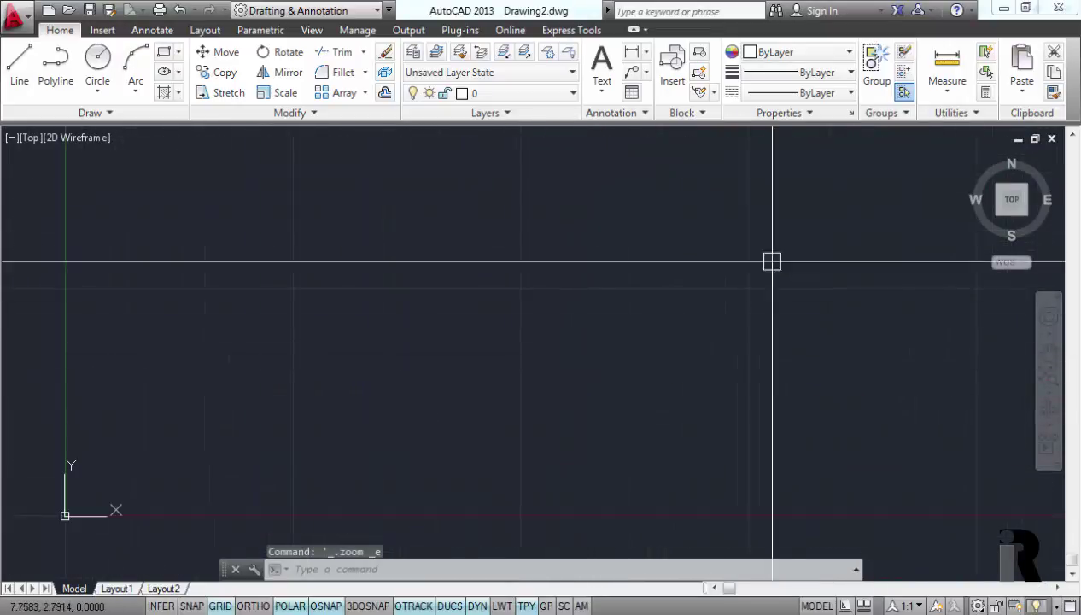
pyautogui.click(759, 99)
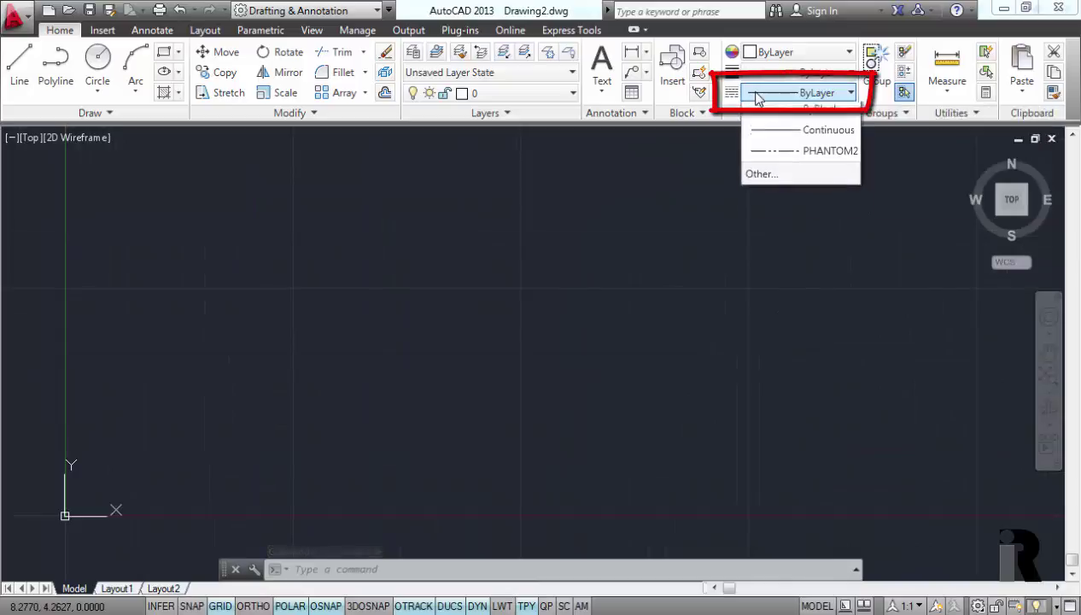
pyautogui.click(759, 99)
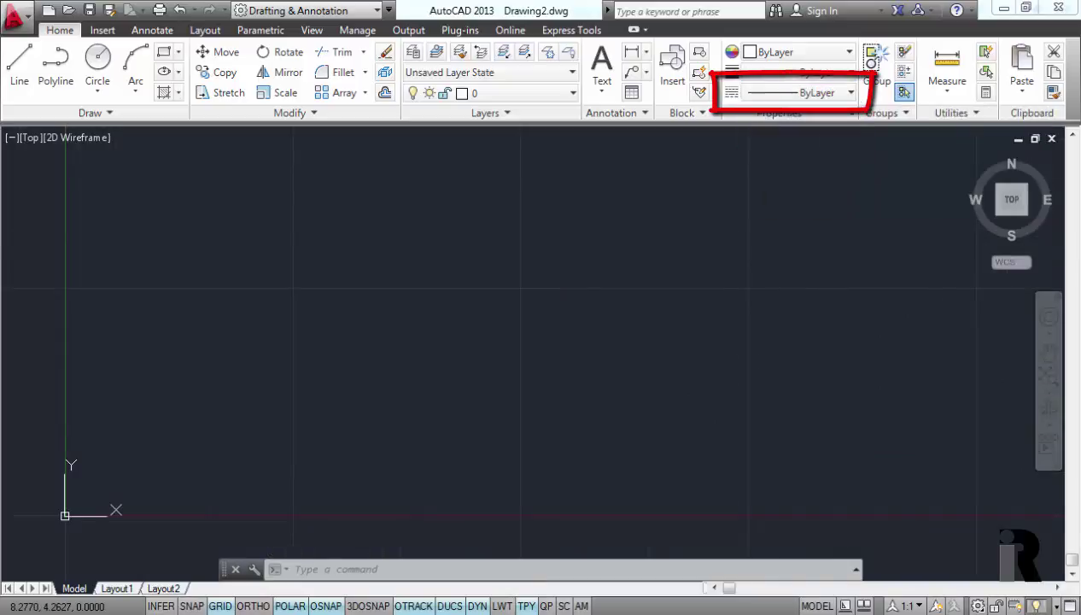
# Draw a single line rising diagonally from lower left to upper right
pyautogui.click(19, 65)
pyautogui.click(252, 403)
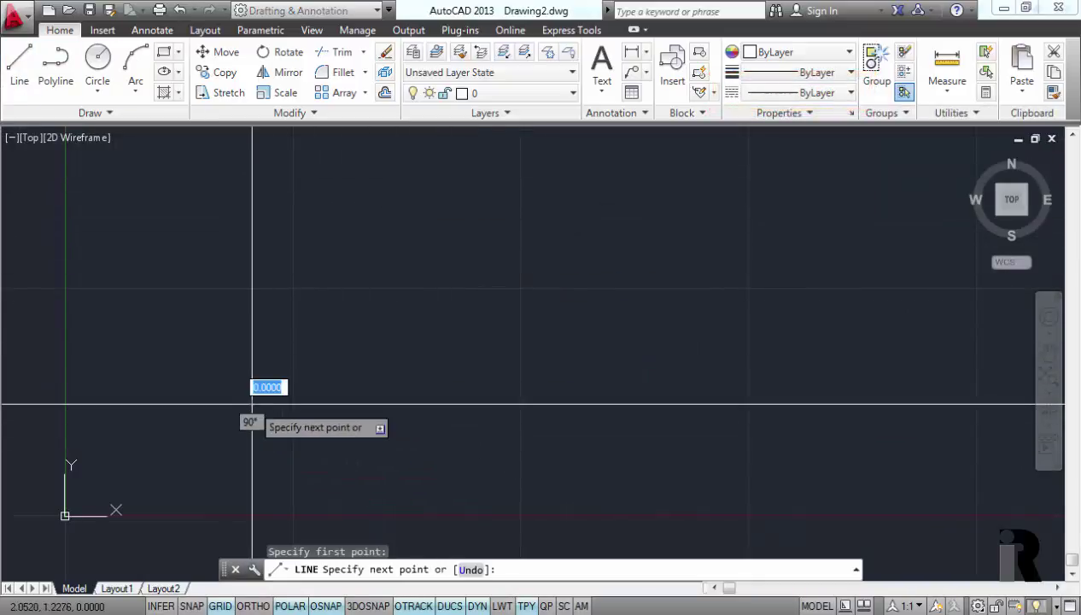
pyautogui.click(628, 260)
pyautogui.press('Escape')
# Select the new line and give it the dashed PHANTOM2 linetype, trying Continuous first
pyautogui.click(654, 304)
pyautogui.click(621, 242)
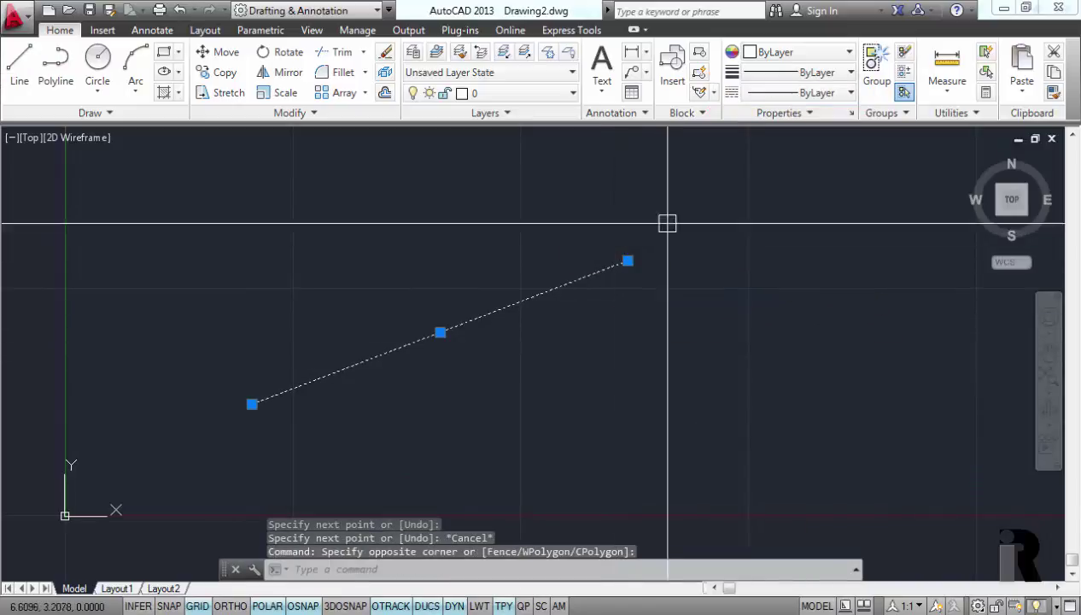
pyautogui.click(815, 94)
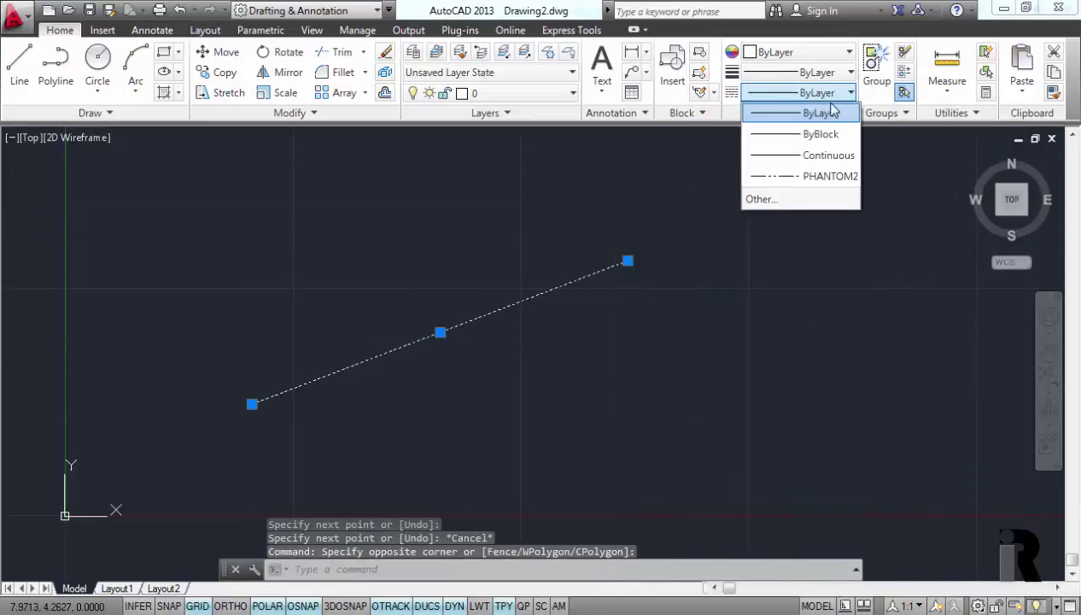
pyautogui.click(825, 157)
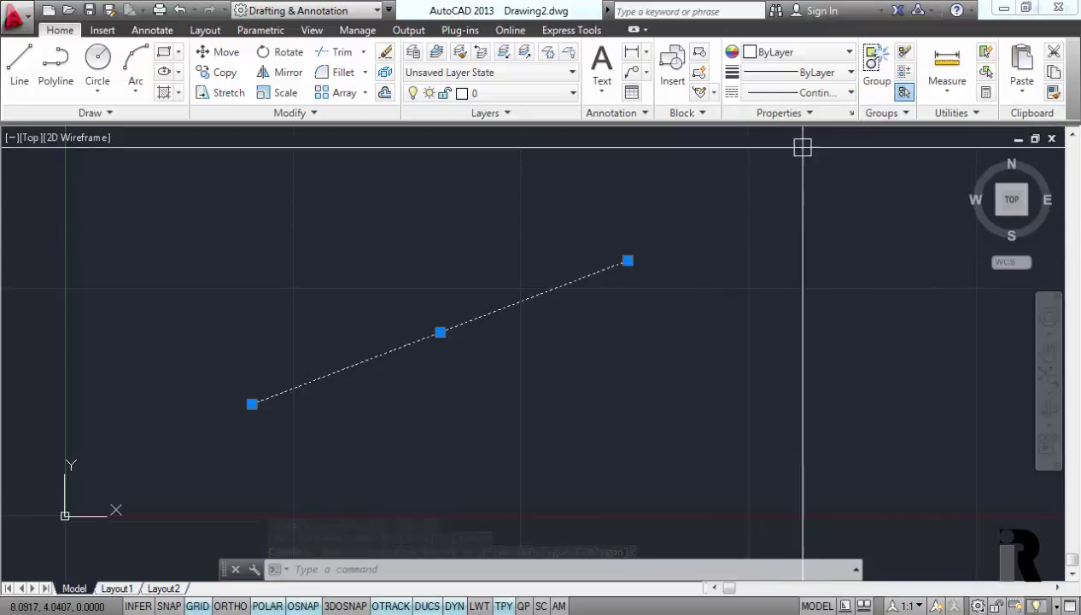
pyautogui.click(816, 93)
pyautogui.click(818, 177)
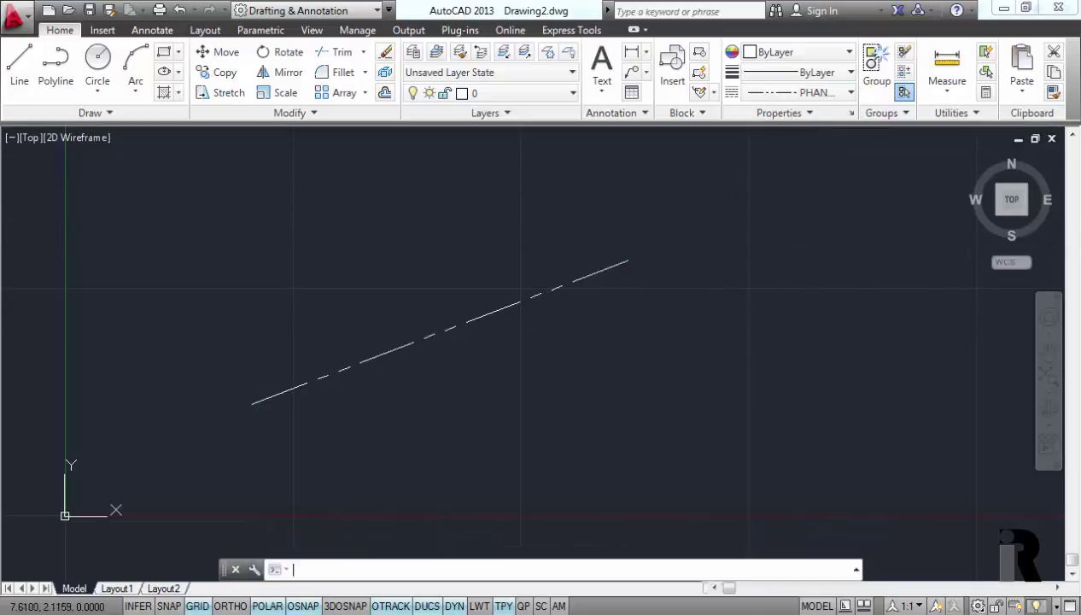
pyautogui.press('Escape')
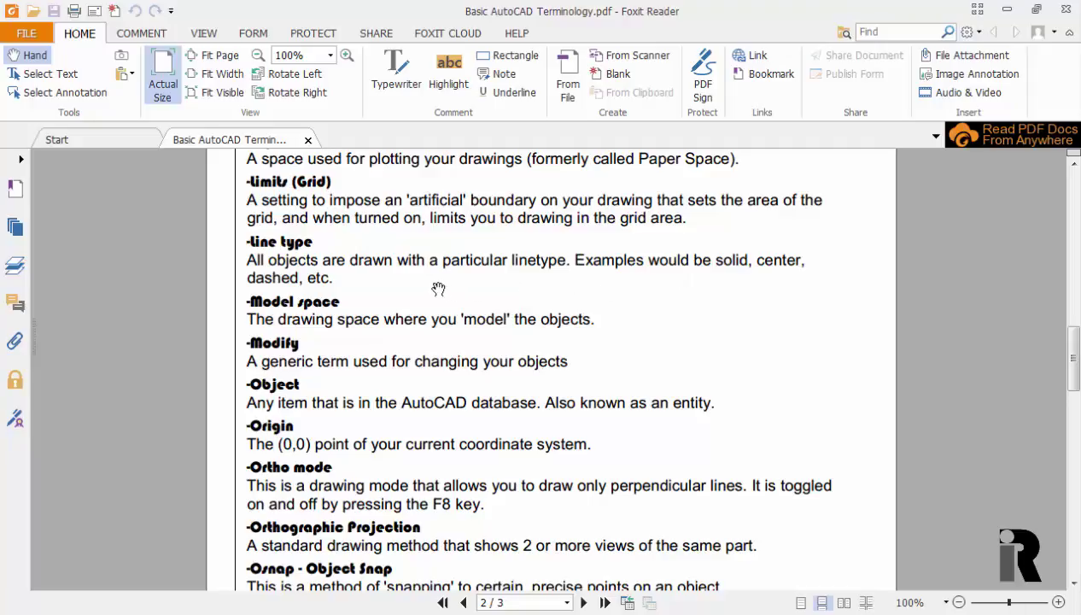
# Scroll the terminology PDF up to the Line type entry
pyautogui.moveTo(366, 294); pyautogui.dragTo(367, 250)
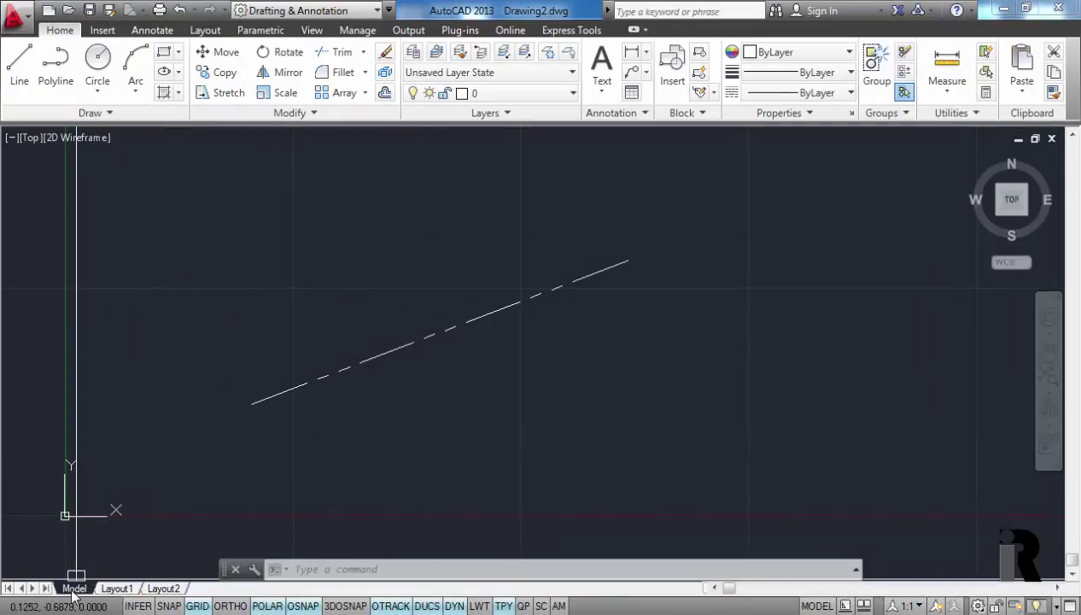
# Select the dashed line, preview it on the Layout1 sheet, then return to Model space
pyautogui.click(441, 350)
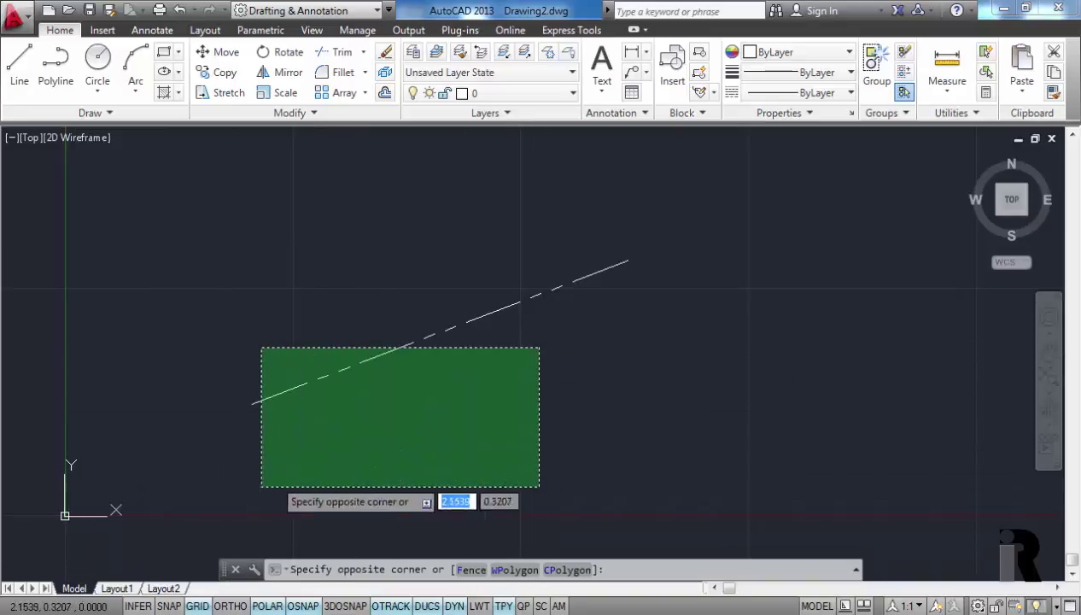
pyautogui.click(260, 485)
pyautogui.click(115, 589)
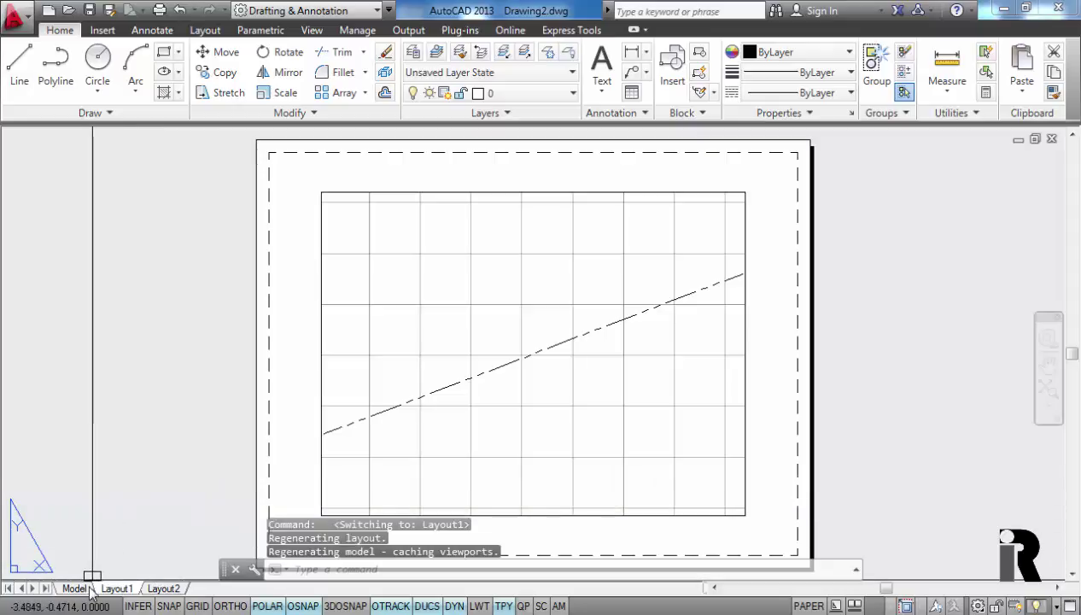
pyautogui.click(74, 589)
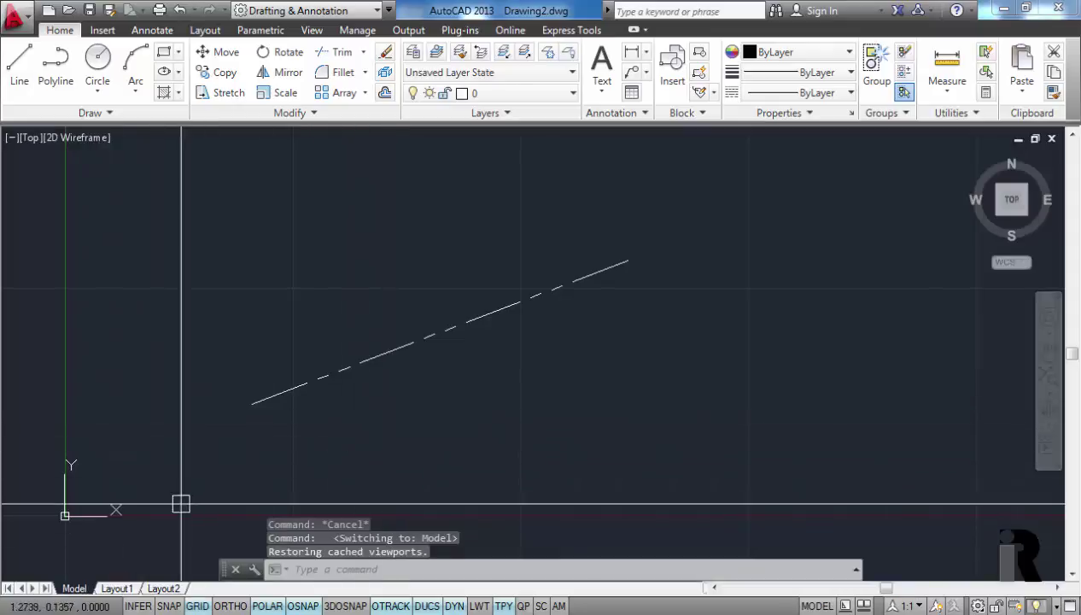
# Zoom out, then switch to the PDF and scroll to the Osnap, Pan and Panel entries
pyautogui.scroll(-10, 601, 288)
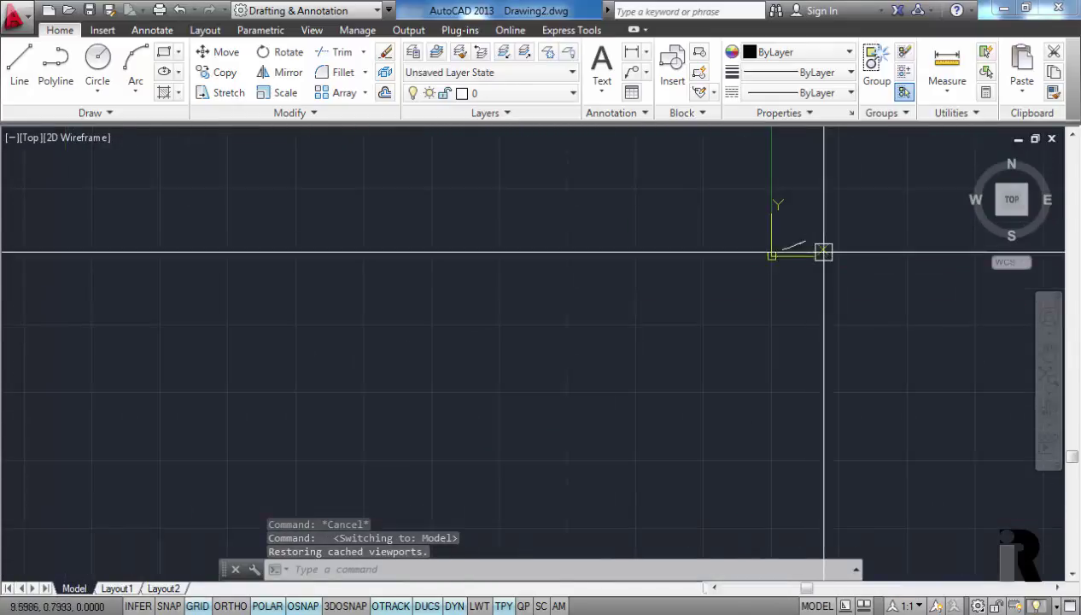
pyautogui.scroll(-3, 485, 292)
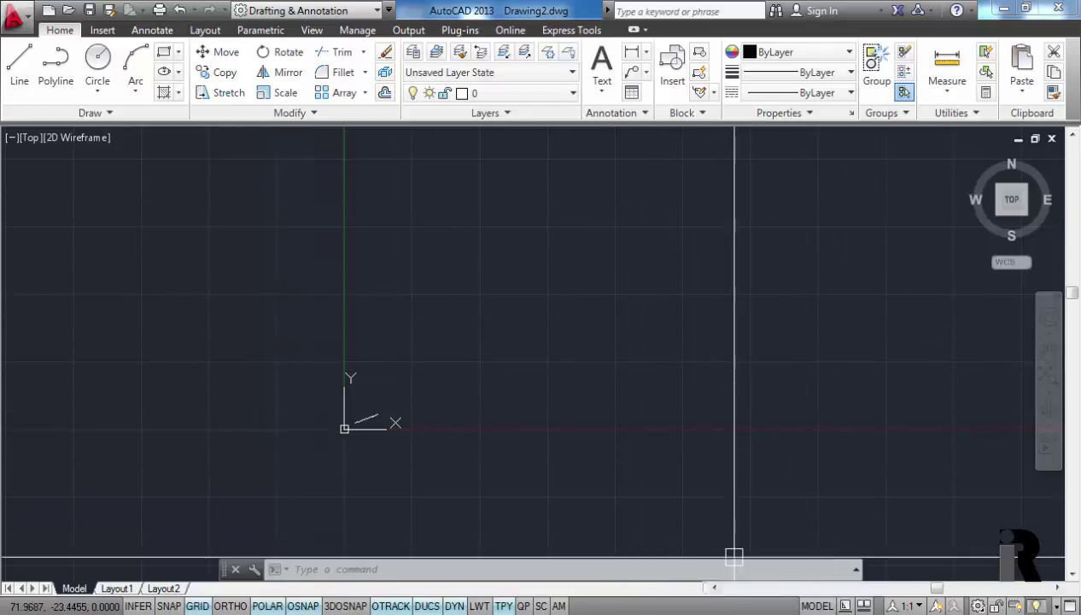
pyautogui.hotkey('alt', 'Tab')
pyautogui.moveTo(337, 305); pyautogui.dragTo(336, 234)
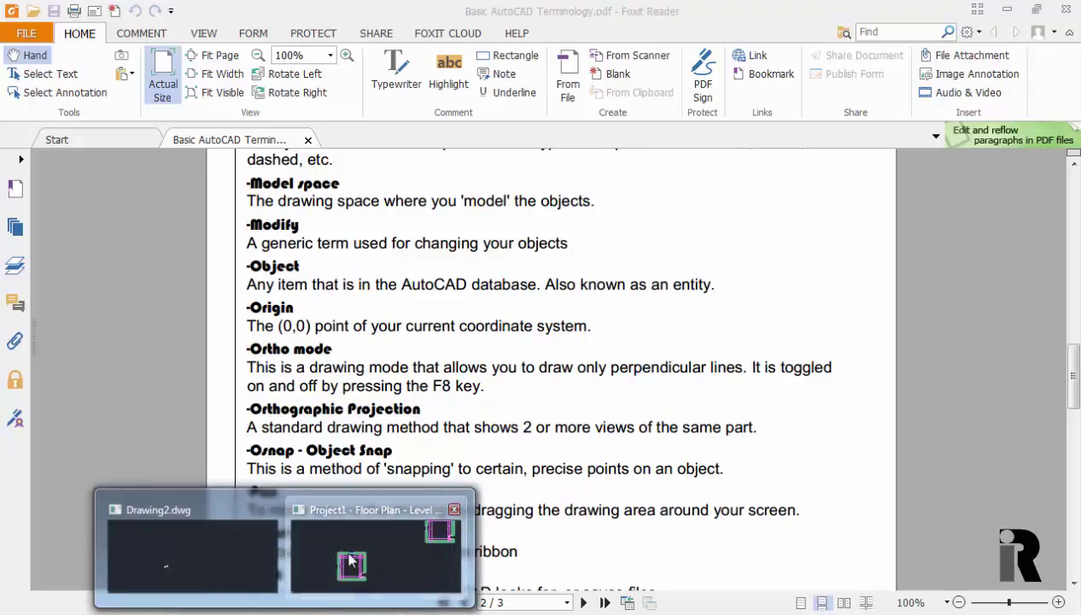
# Switch to the Floor Plan - Level 1 drawing, select the top wall, and pin the Modify slide-out
pyautogui.click(349, 559)
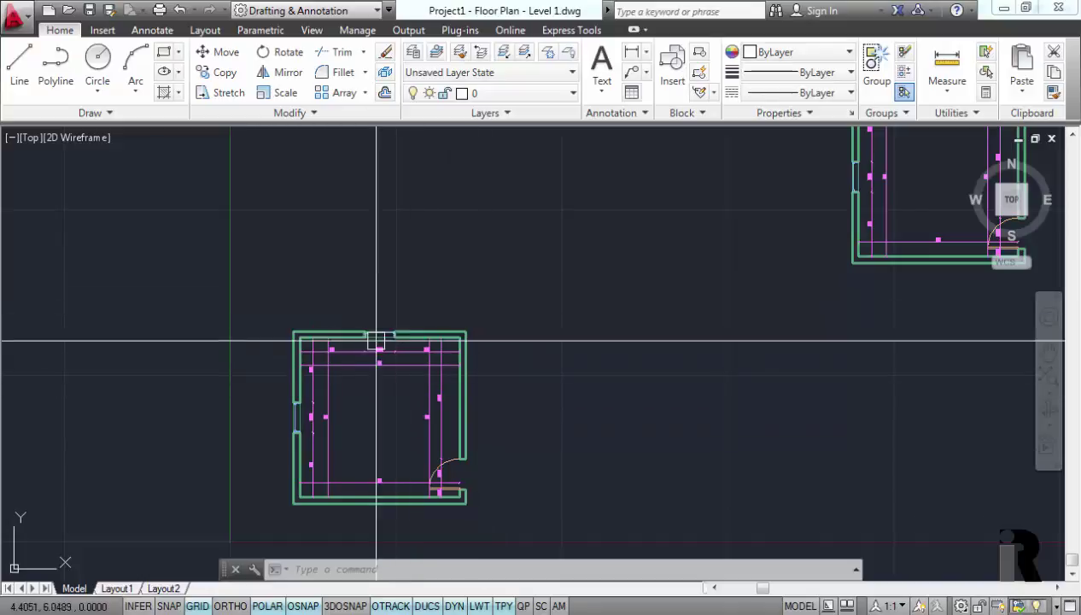
pyautogui.scroll(4, 282, 351)
pyautogui.scroll(4, 317, 299)
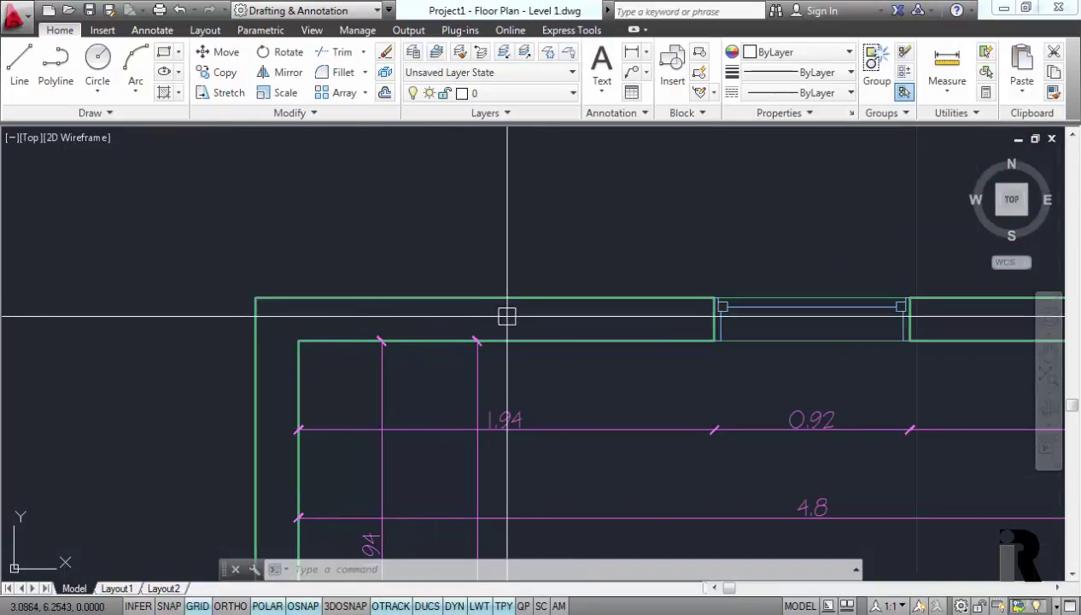
pyautogui.click(543, 315)
pyautogui.click(525, 295)
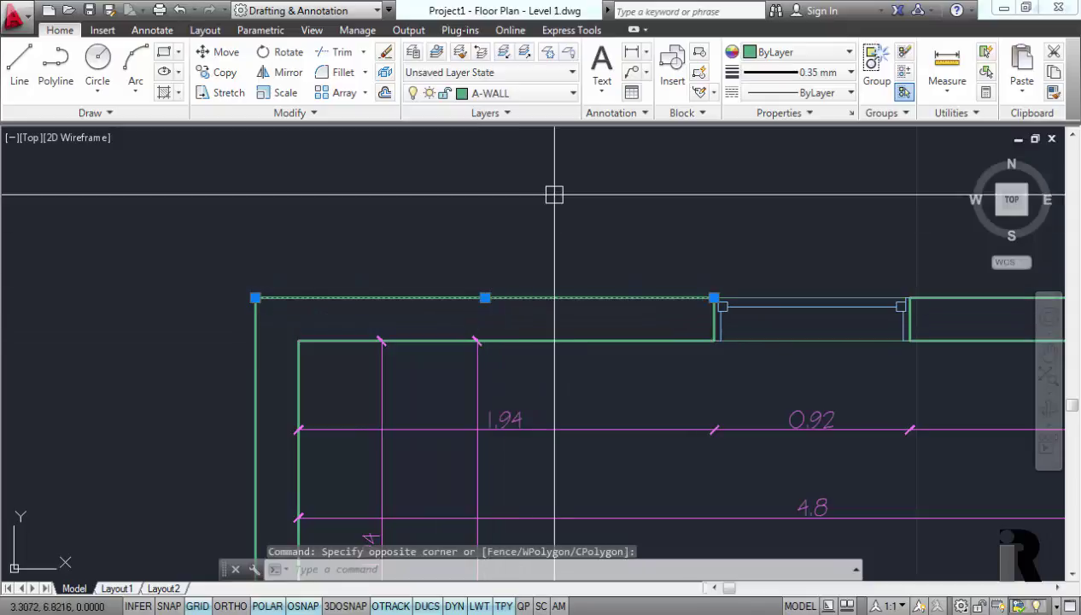
pyautogui.click(306, 116)
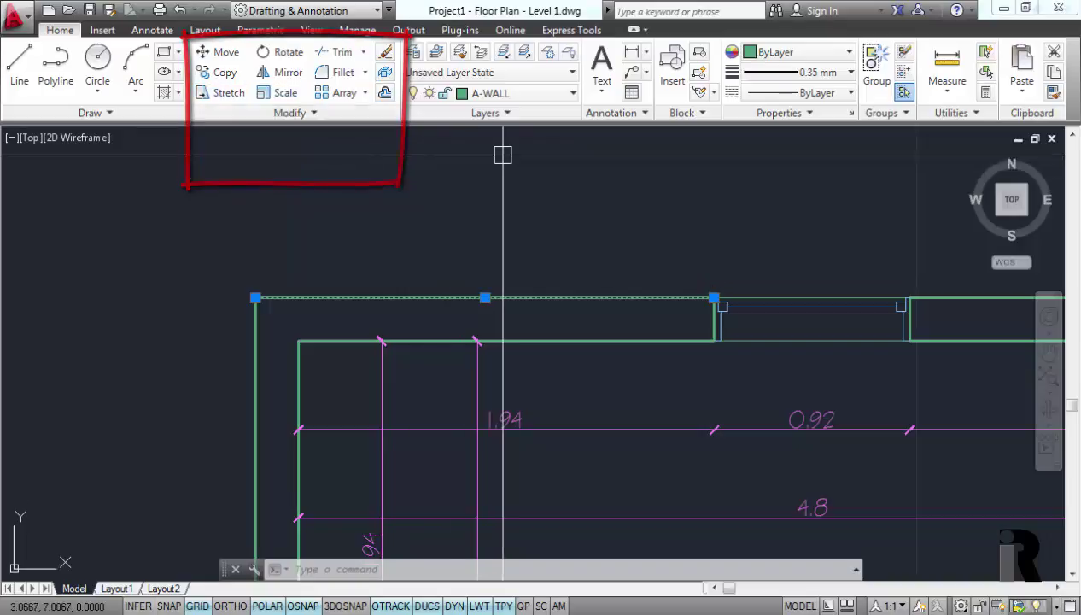
pyautogui.press('Escape')
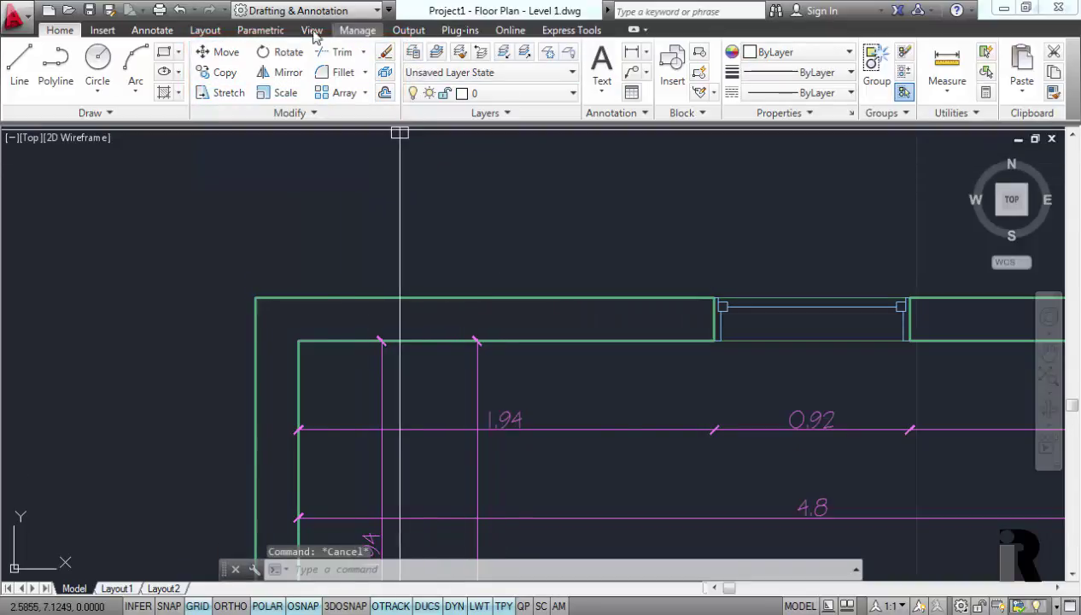
pyautogui.click(309, 112)
pyautogui.click(195, 171)
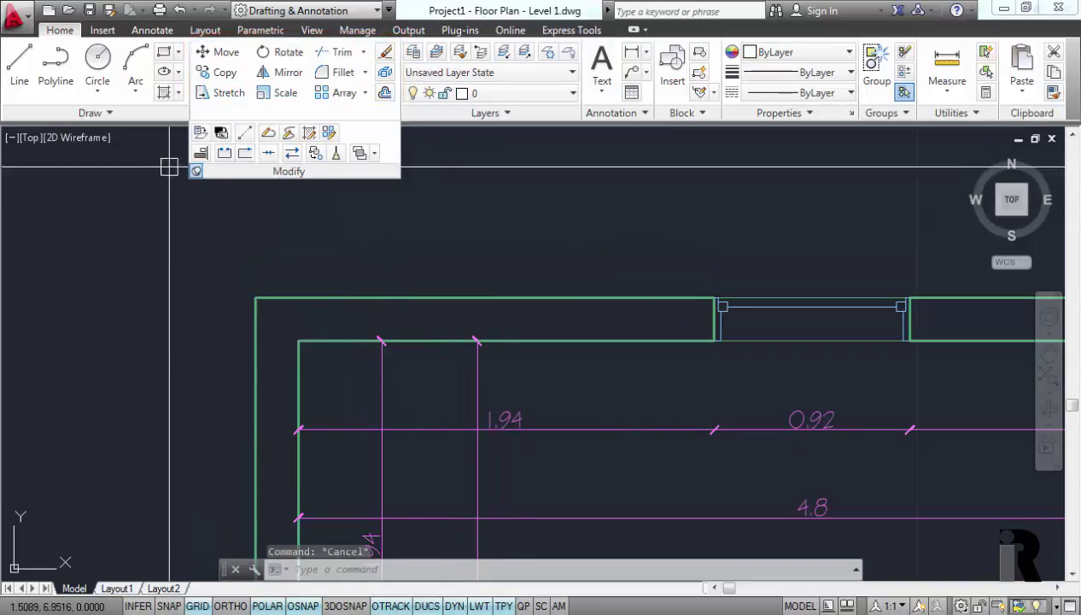
pyautogui.press('Escape')
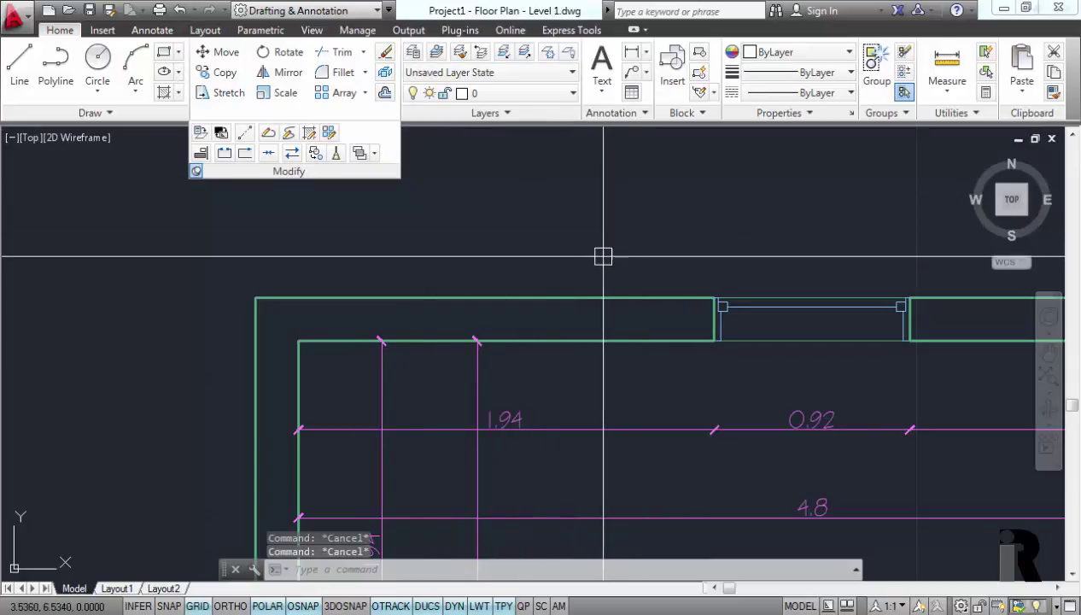
# Rotate the top wall about its midpoint to a diagonal, undo it, and close the slide-out
pyautogui.click(601, 253)
pyautogui.click(557, 306)
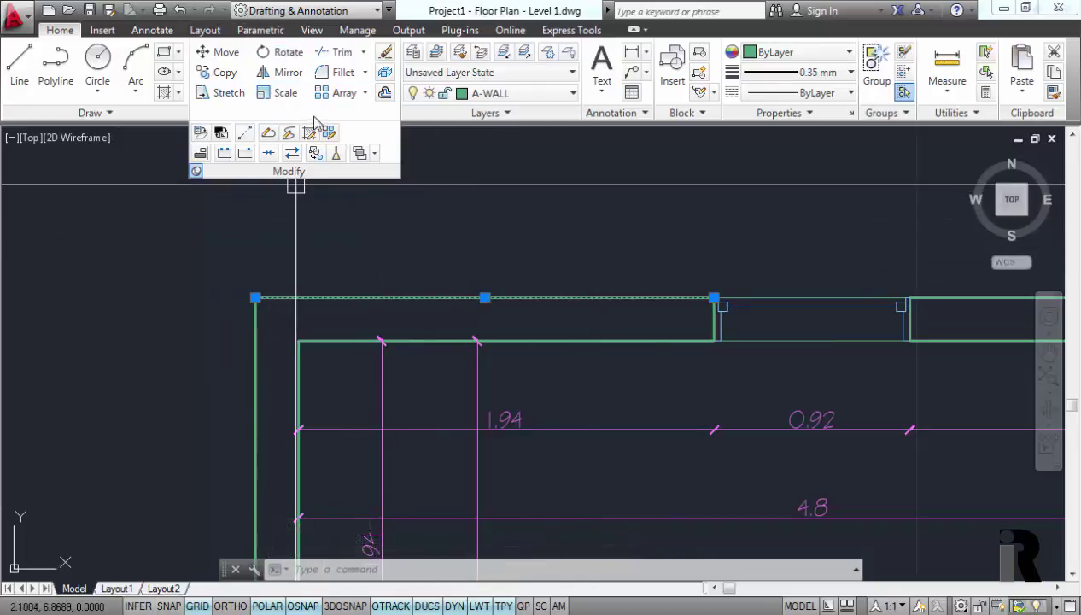
pyautogui.click(288, 51)
pyautogui.click(484, 297)
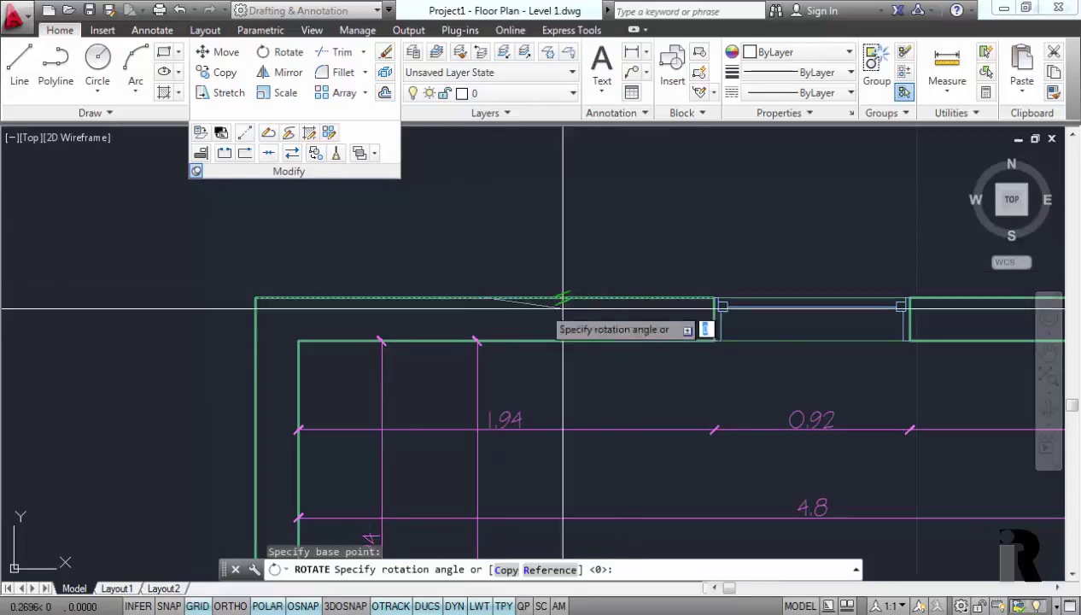
pyautogui.click(598, 402)
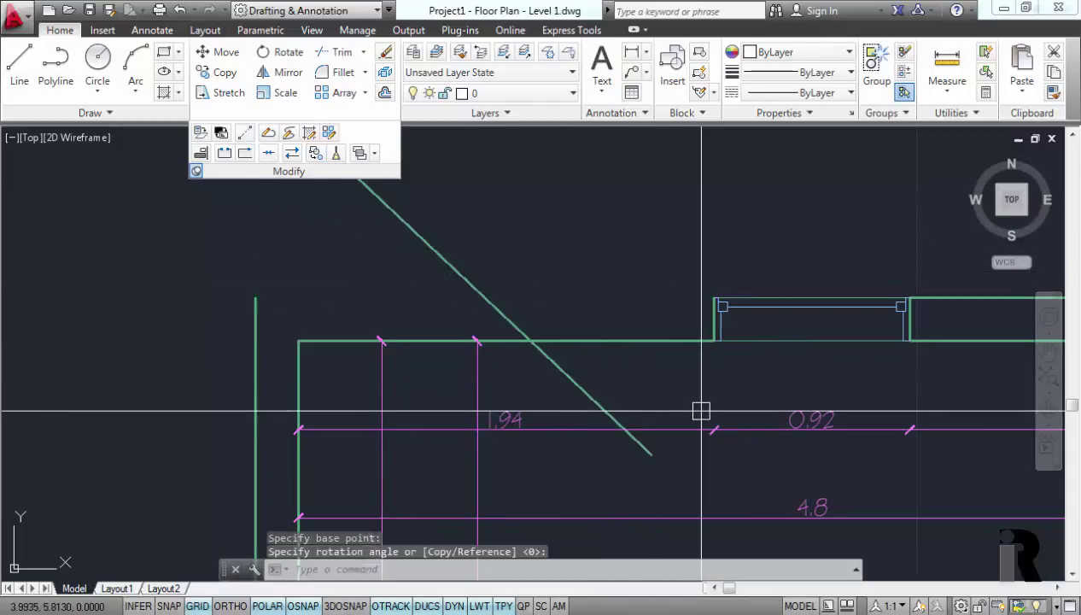
pyautogui.hotkey('ctrl', 'z')
pyautogui.hotkey('ctrl', 'z')
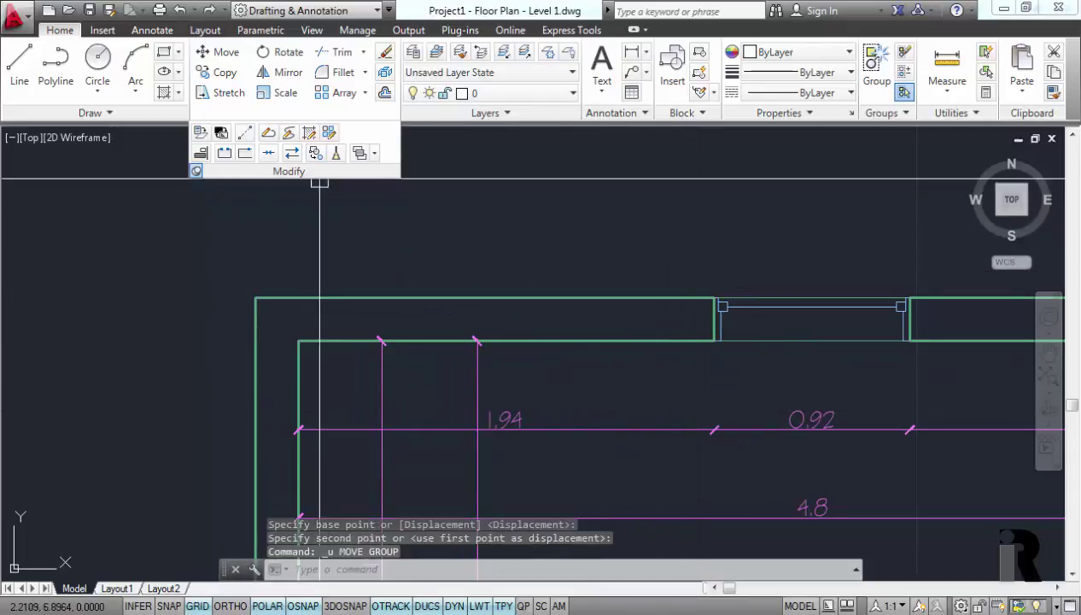
pyautogui.click(247, 218)
pyautogui.click(169, 256)
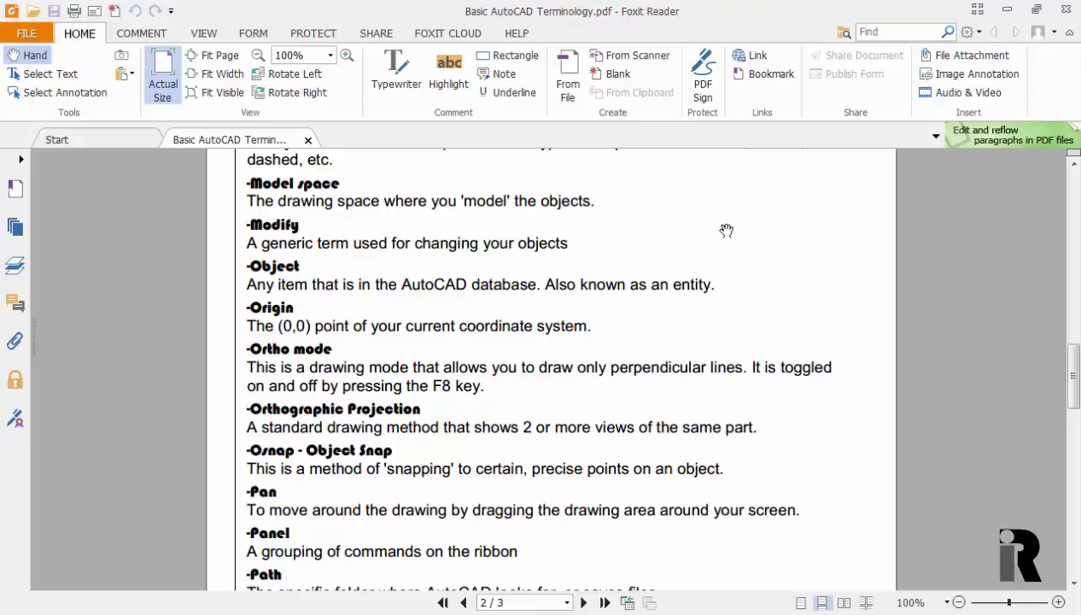
# Check the layers of the wall line, the 1.94 dimension and the window block
pyautogui.scroll(-1, 525, 305)
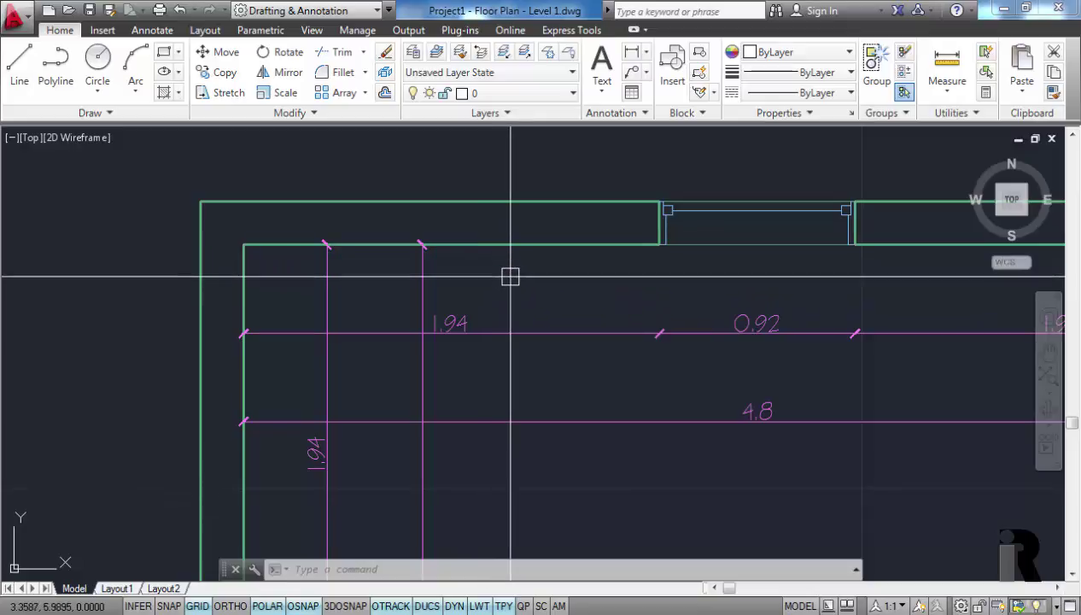
pyautogui.click(540, 246)
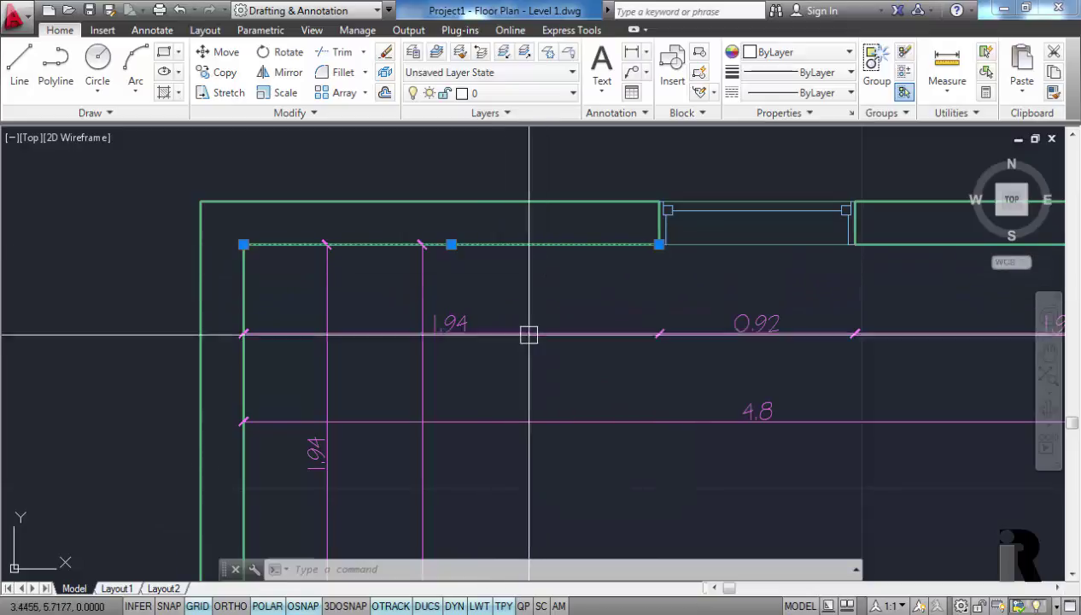
pyautogui.press('Escape')
pyautogui.click(523, 334)
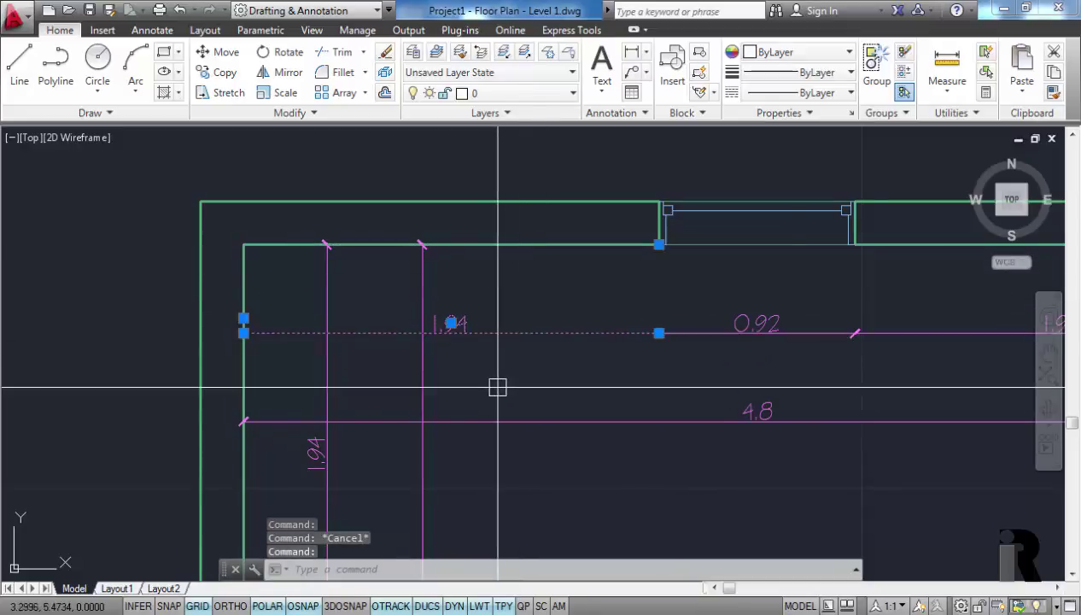
pyautogui.press('Escape')
pyautogui.click(724, 222)
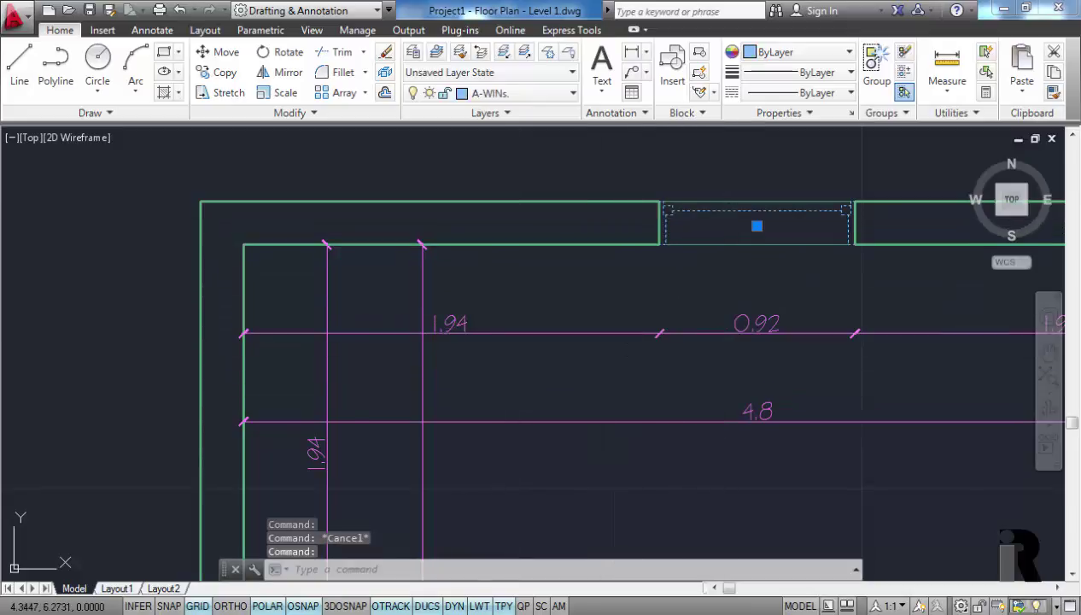
pyautogui.press('Escape')
# Pan to the room's right side and check the top wall's layer there
pyautogui.moveTo(873, 306); pyautogui.dragTo(678, 314, button='middle')
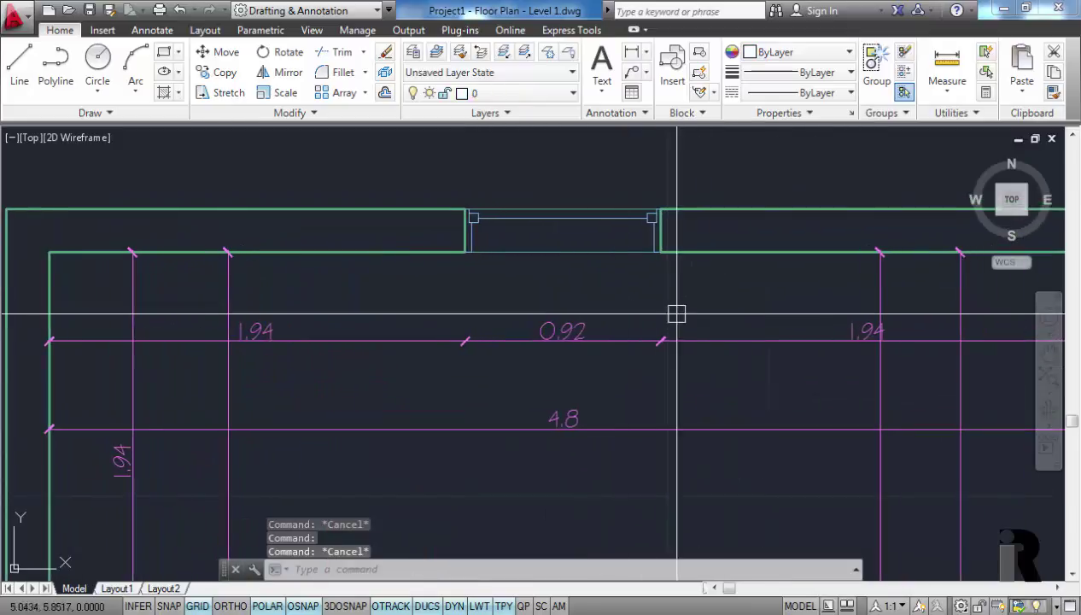
pyautogui.click(818, 252)
pyautogui.scroll(-5, 622, 274)
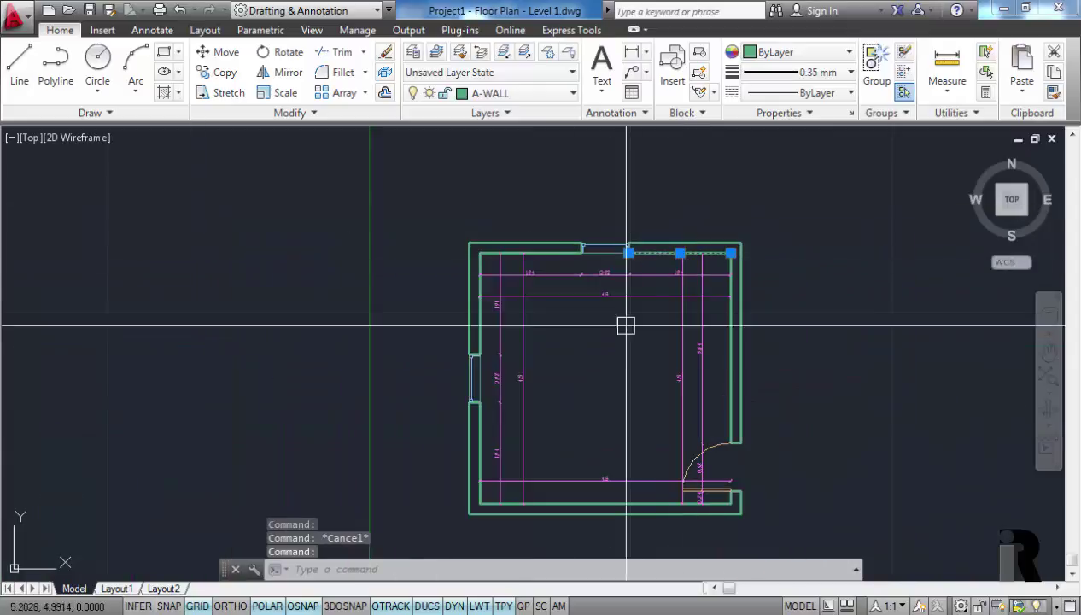
pyautogui.scroll(2, 647, 435)
pyautogui.scroll(-2, 598, 418)
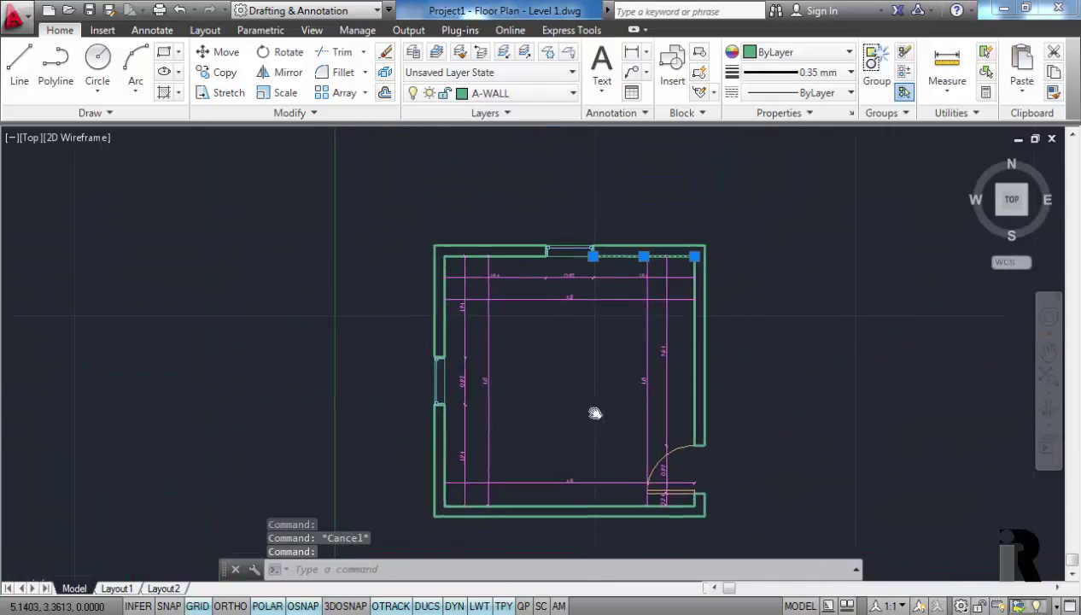
pyautogui.press('Escape')
# Switch to the terminology PDF and re-check the right-hand top wall's layer
pyautogui.hotkey('alt', 'Tab')
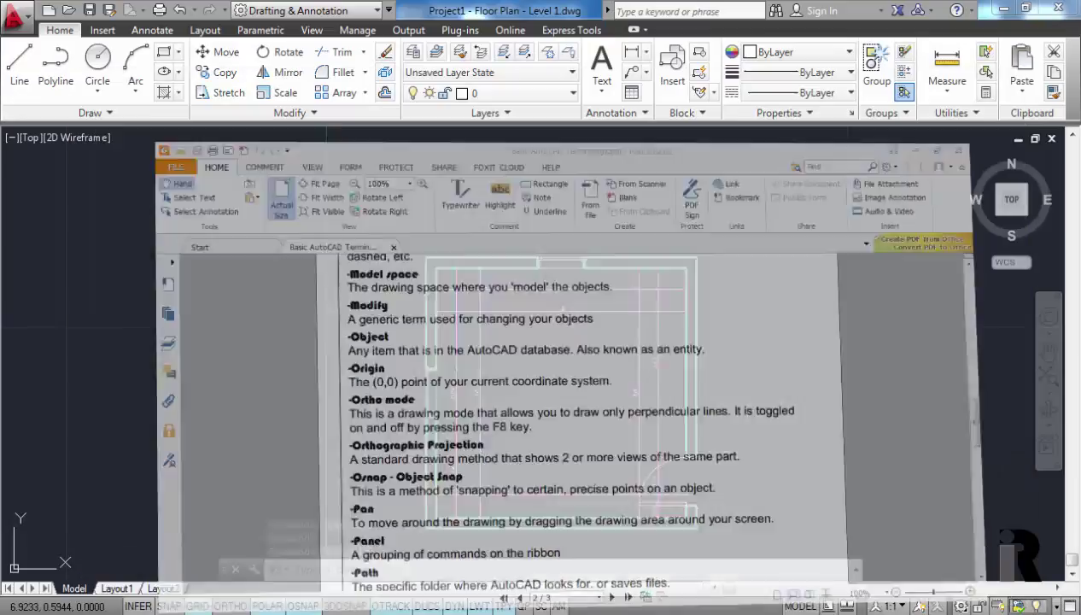
pyautogui.scroll(2, 662, 247)
pyautogui.scroll(3, 656, 242)
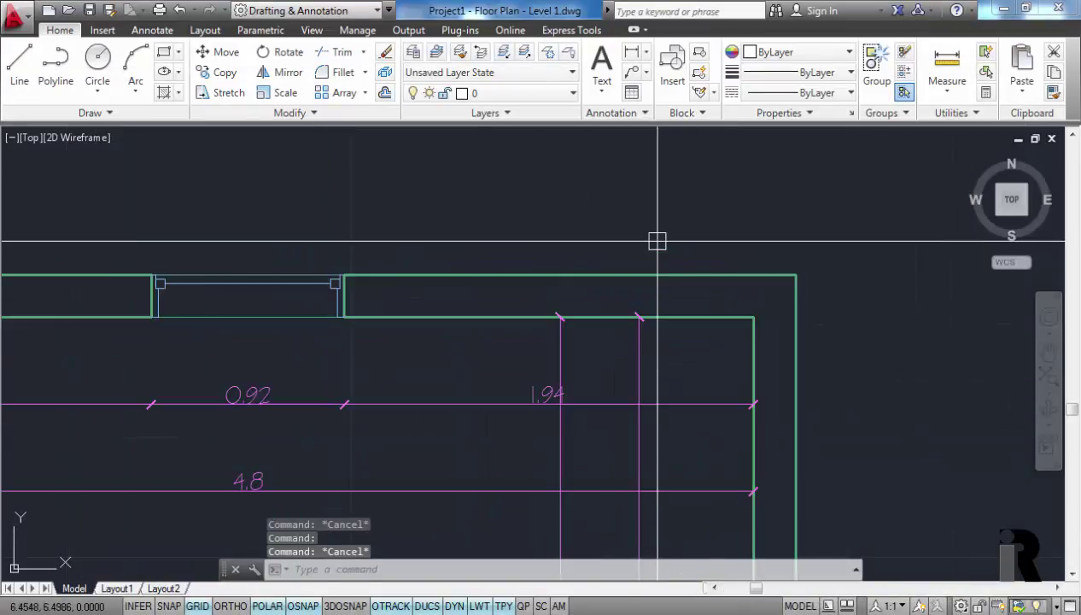
pyautogui.click(591, 280)
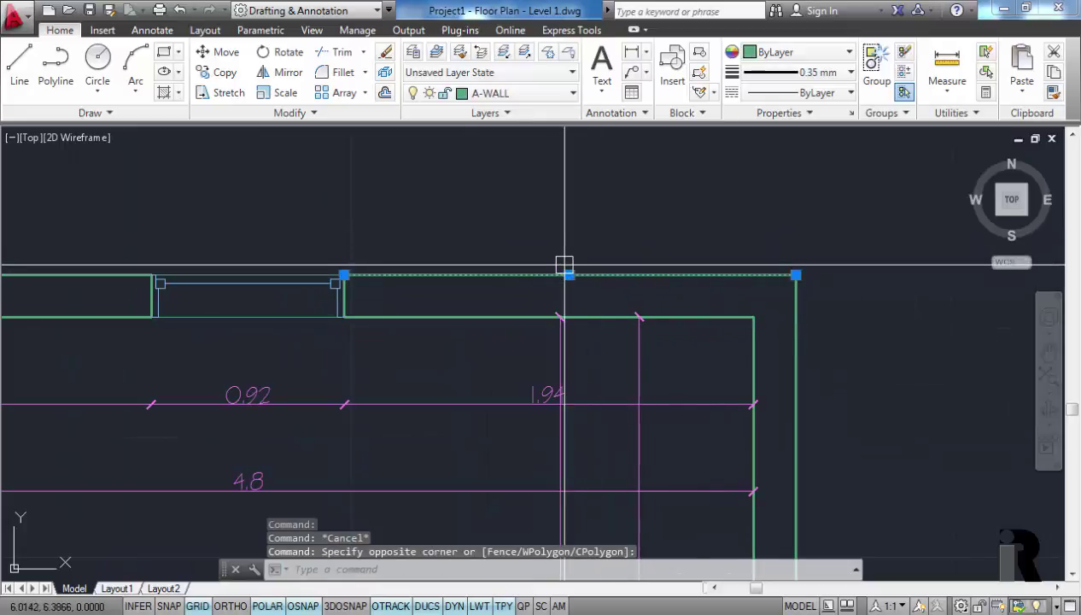
pyautogui.press('Escape')
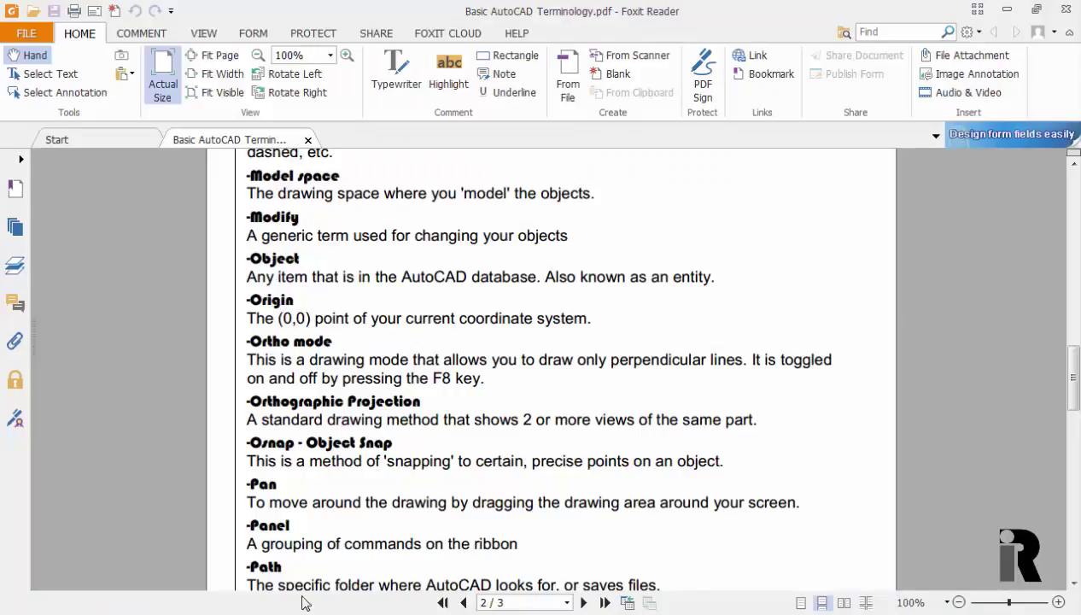
# In Drawing2, draw a line with L from 0,0 toward the lower left
pyautogui.click(197, 551)
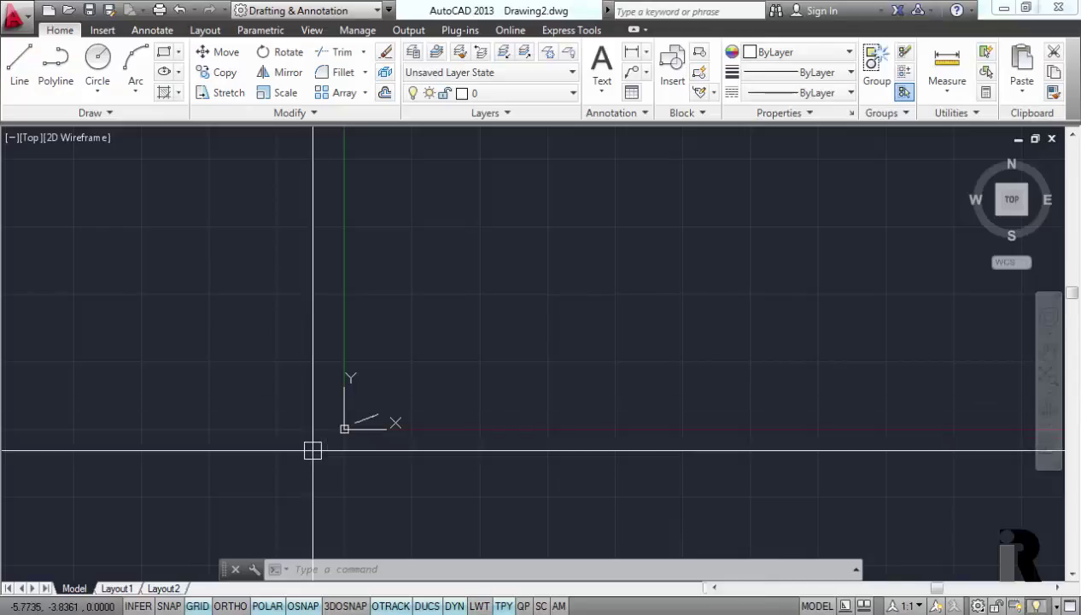
pyautogui.moveTo(313, 451); pyautogui.dragTo(442, 398, button='middle')
pyautogui.scroll(3, 461, 341)
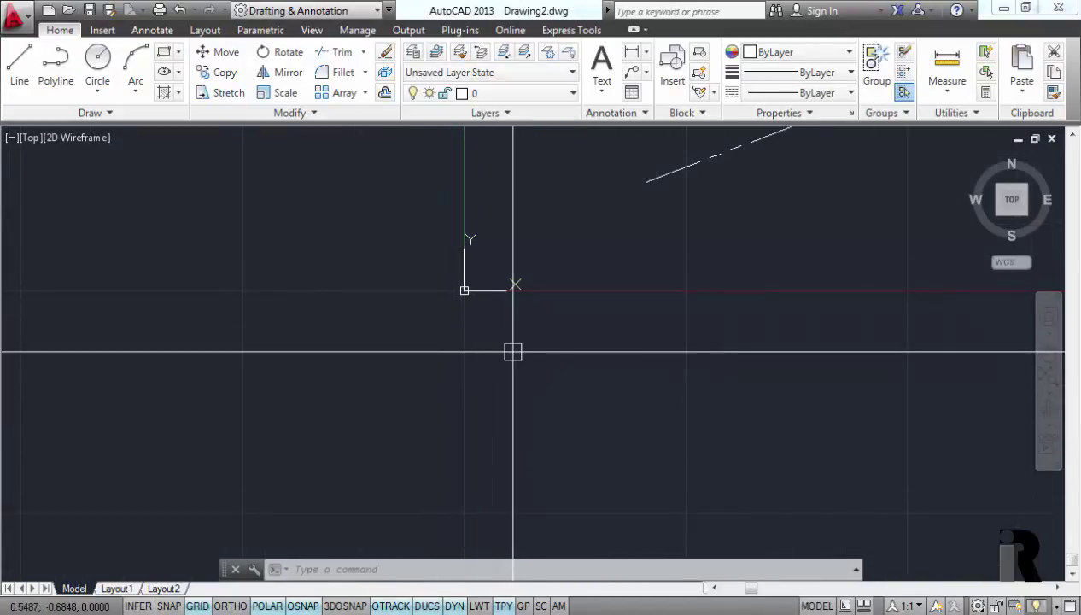
pyautogui.write('l')
pyautogui.press('Return')
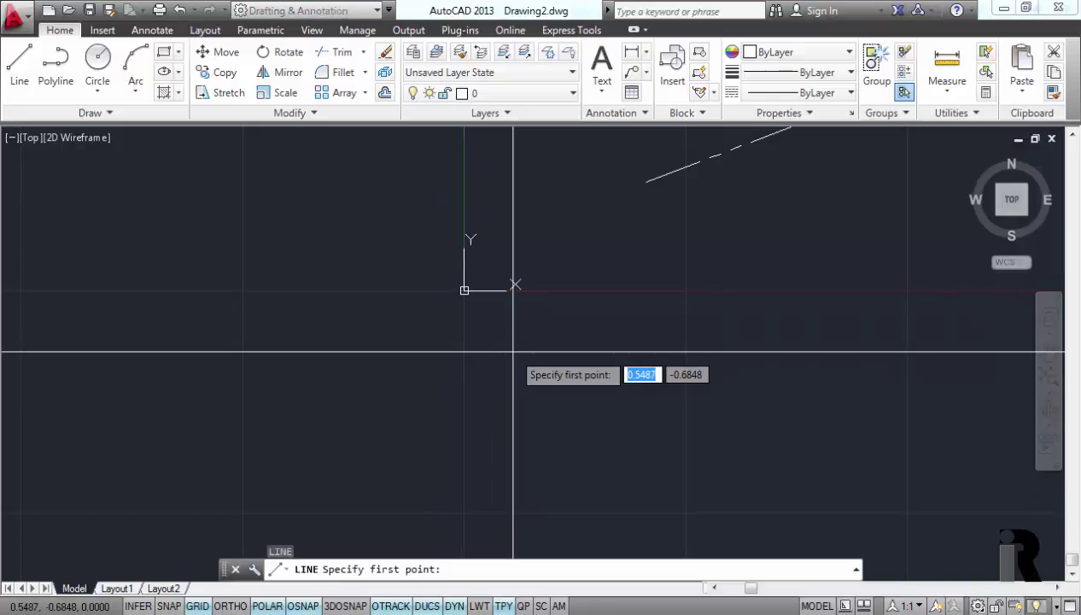
pyautogui.write('0')
pyautogui.press('Tab')
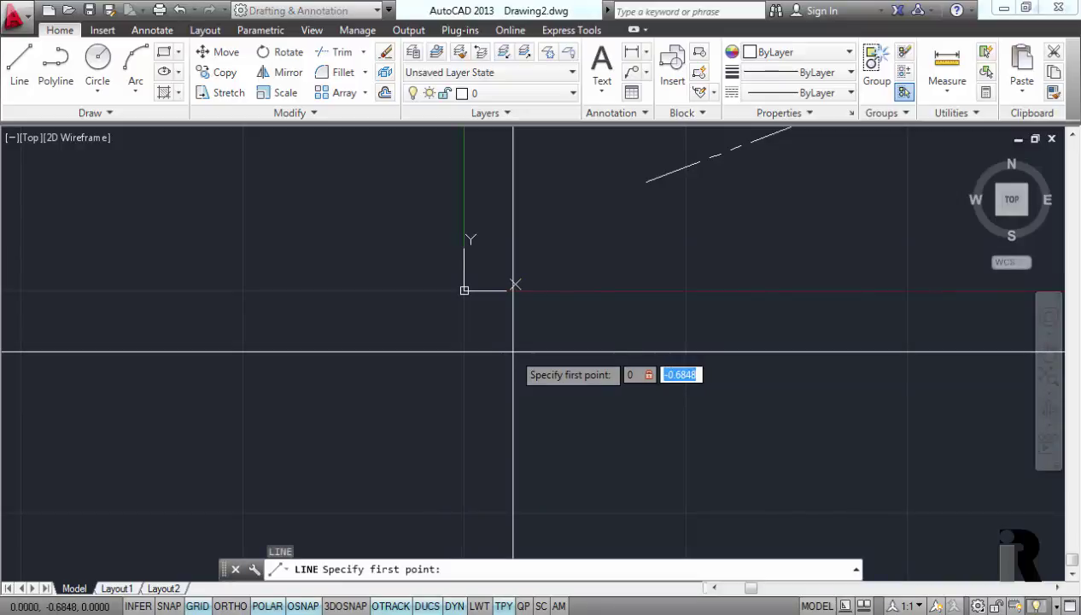
pyautogui.write('0')
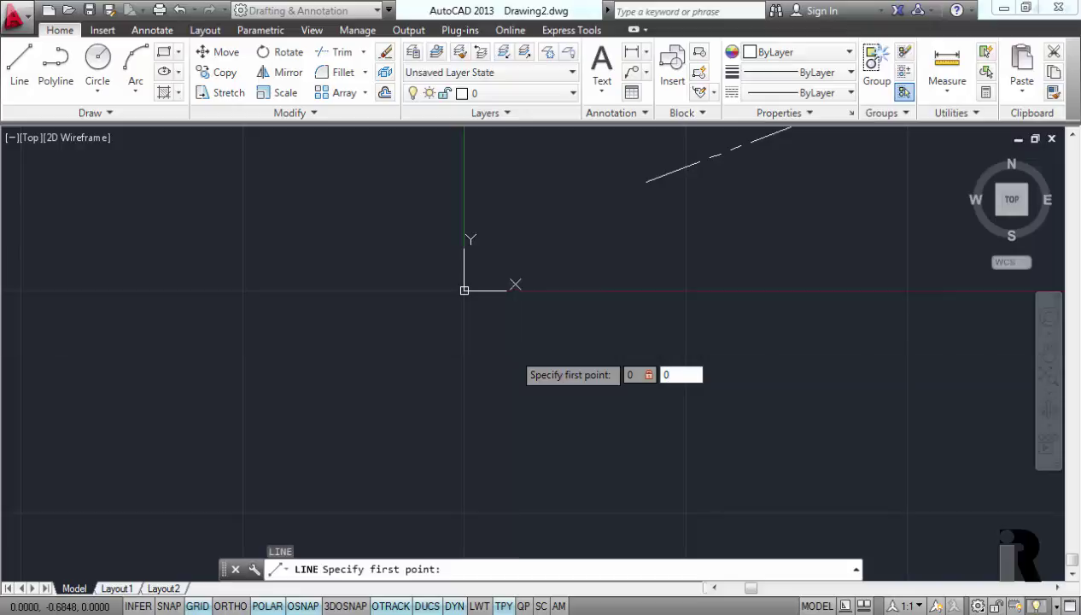
pyautogui.press('Return')
pyautogui.scroll(2, 437, 293)
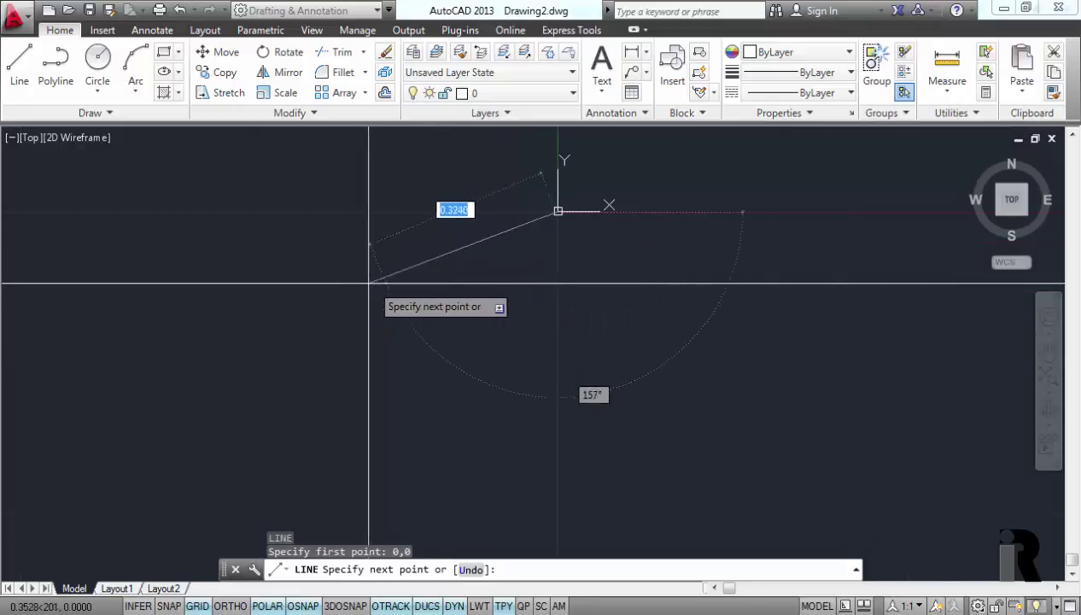
pyautogui.click(362, 284)
pyautogui.press('Escape')
# Use ID on the line's origin endpoint to confirm it reads 0,0,0
pyautogui.scroll(3, 528, 315)
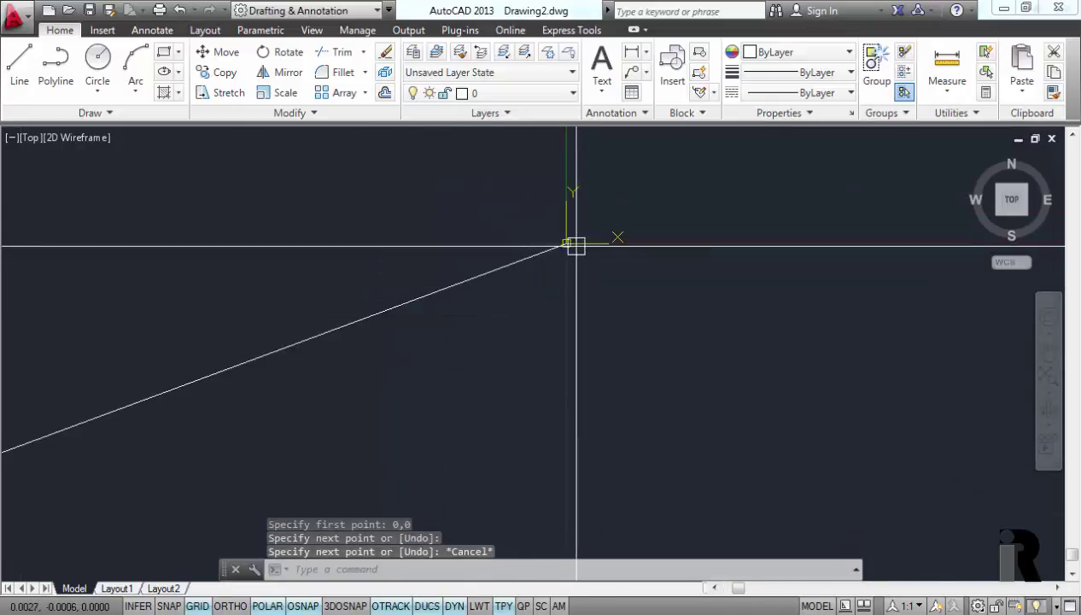
pyautogui.write('id')
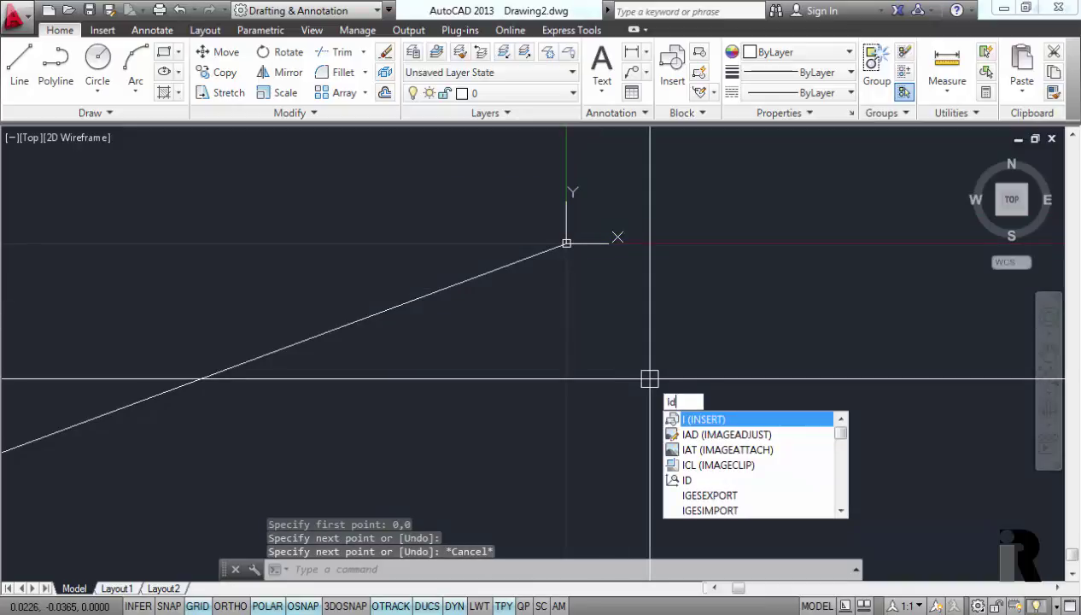
pyautogui.press('Return')
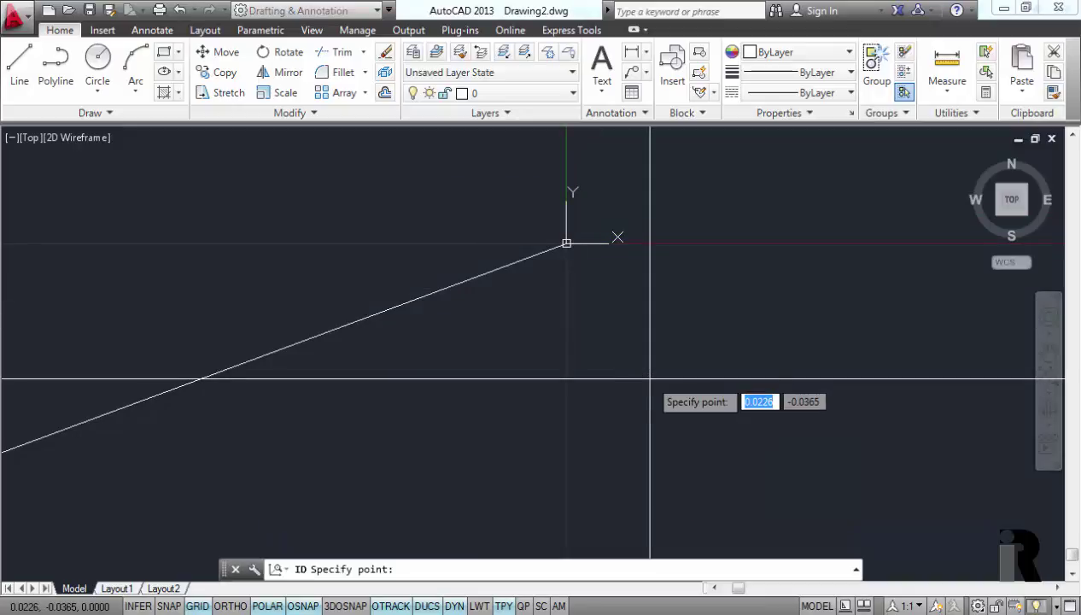
pyautogui.click(567, 243)
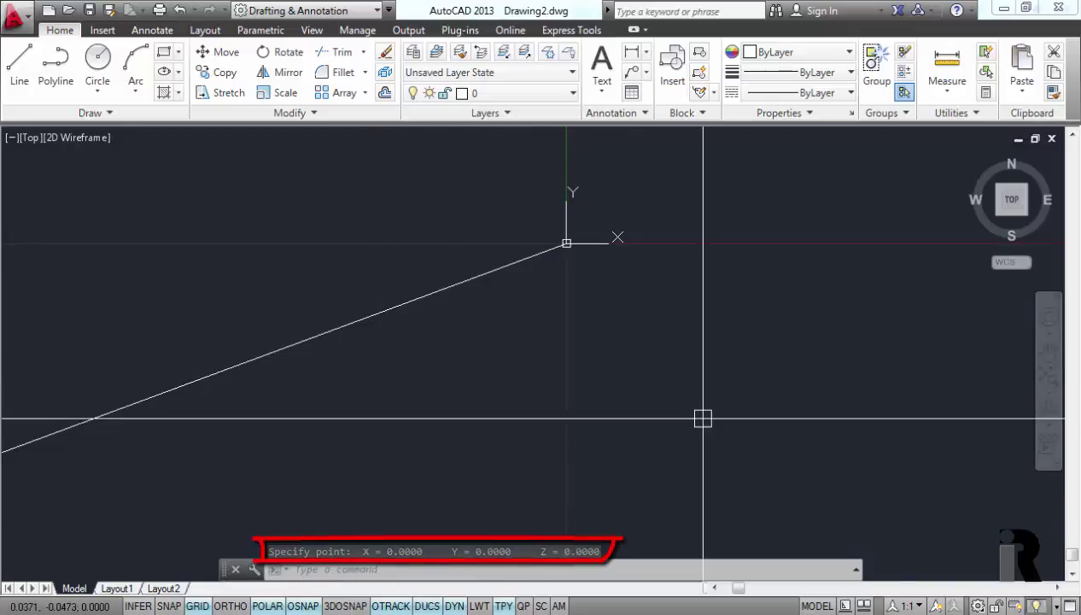
pyautogui.scroll(-2, 563, 359)
pyautogui.scroll(-3, 568, 356)
pyautogui.scroll(-3, 567, 311)
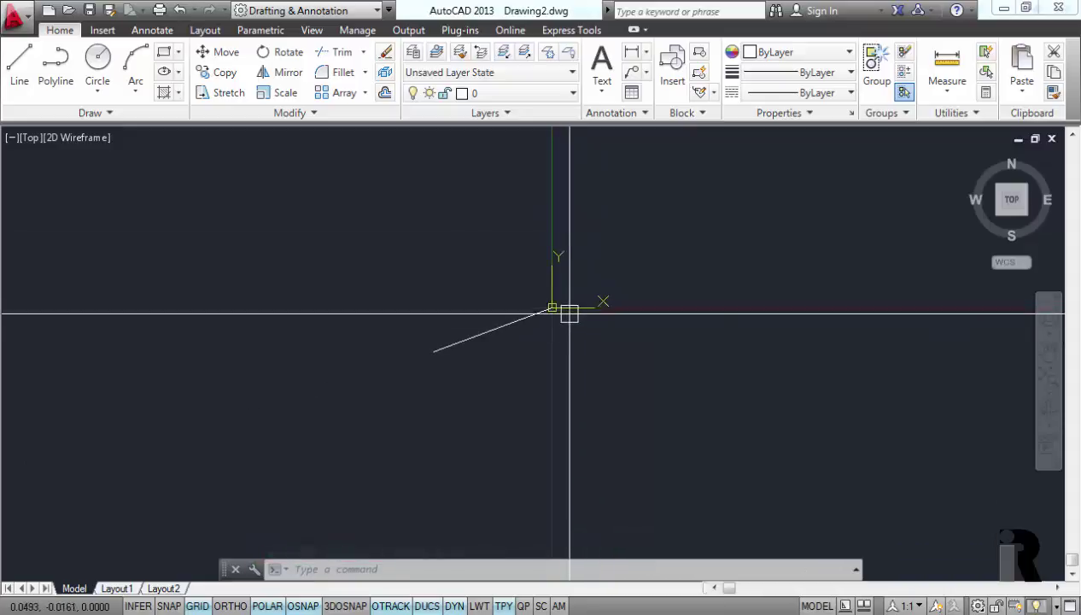
pyautogui.scroll(2, 567, 311)
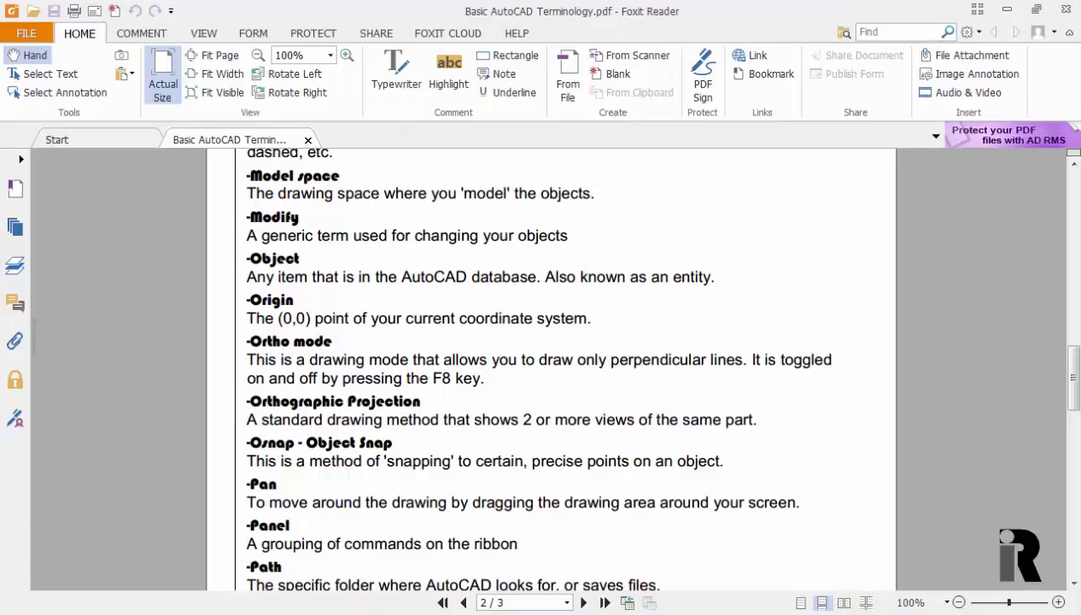
# Scroll the PDF to the Pick and Plot entries, then return to AutoCAD's Drawing2
pyautogui.scroll(-3, 333, 302)
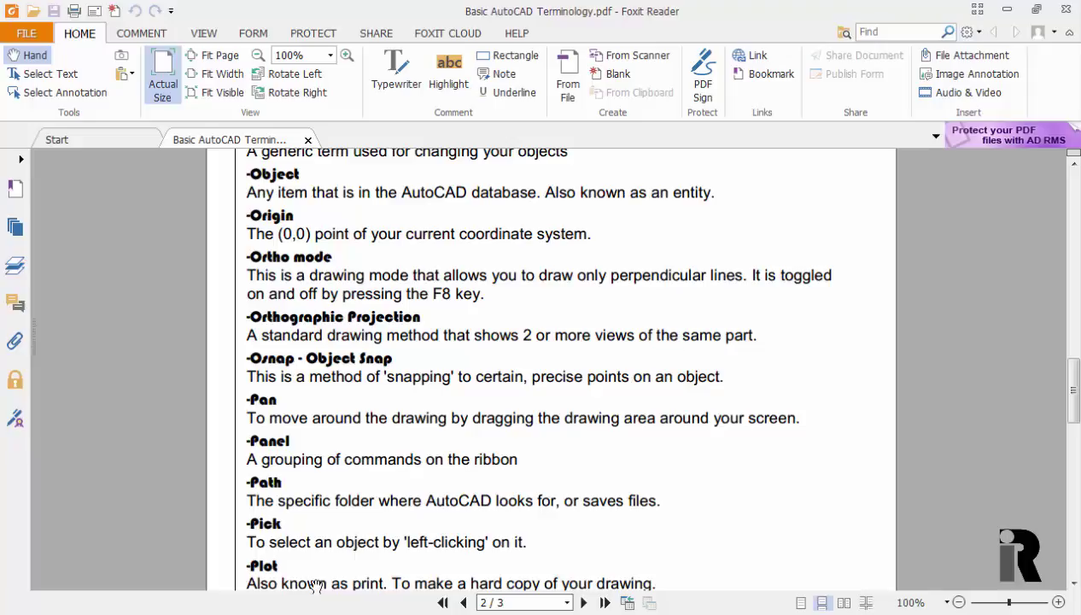
pyautogui.click(222, 566)
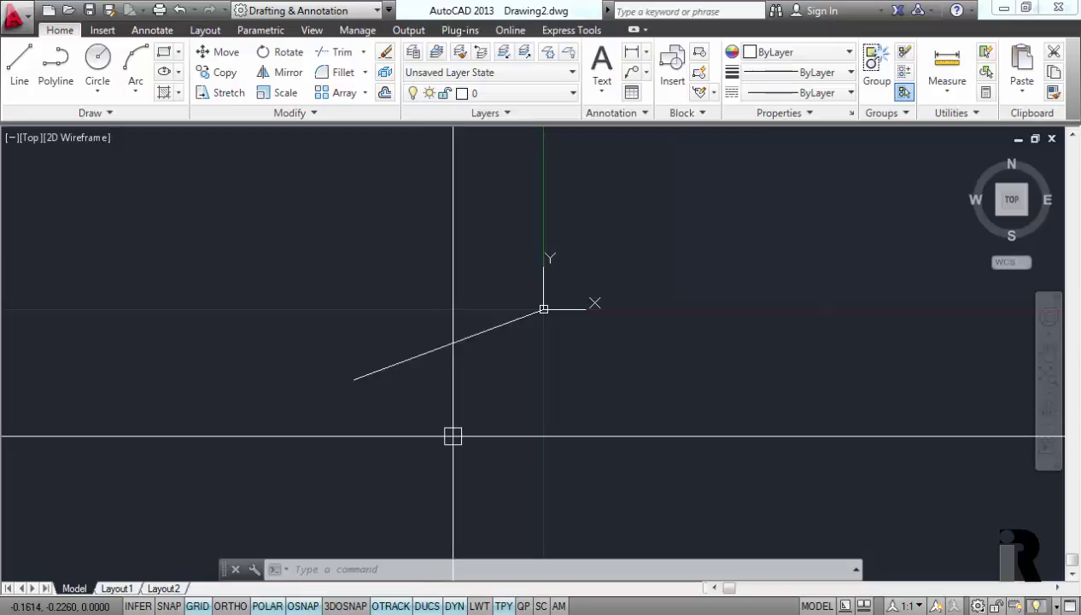
# With Ortho mode on, draw a stepped outline of perpendicular line segments
pyautogui.moveTo(654, 401); pyautogui.dragTo(597, 400, button='middle')
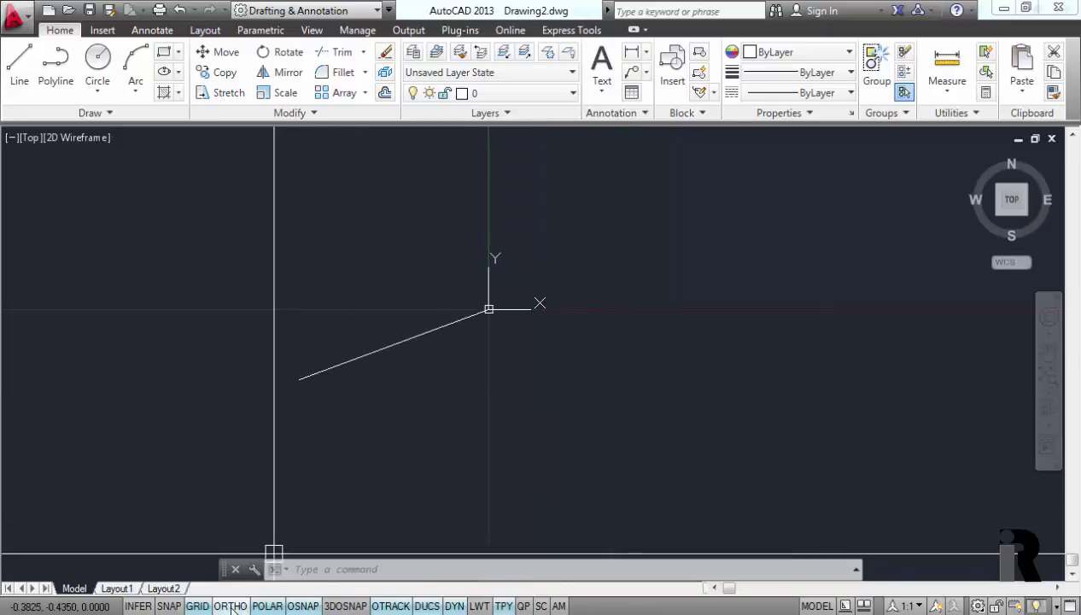
pyautogui.click(230, 606)
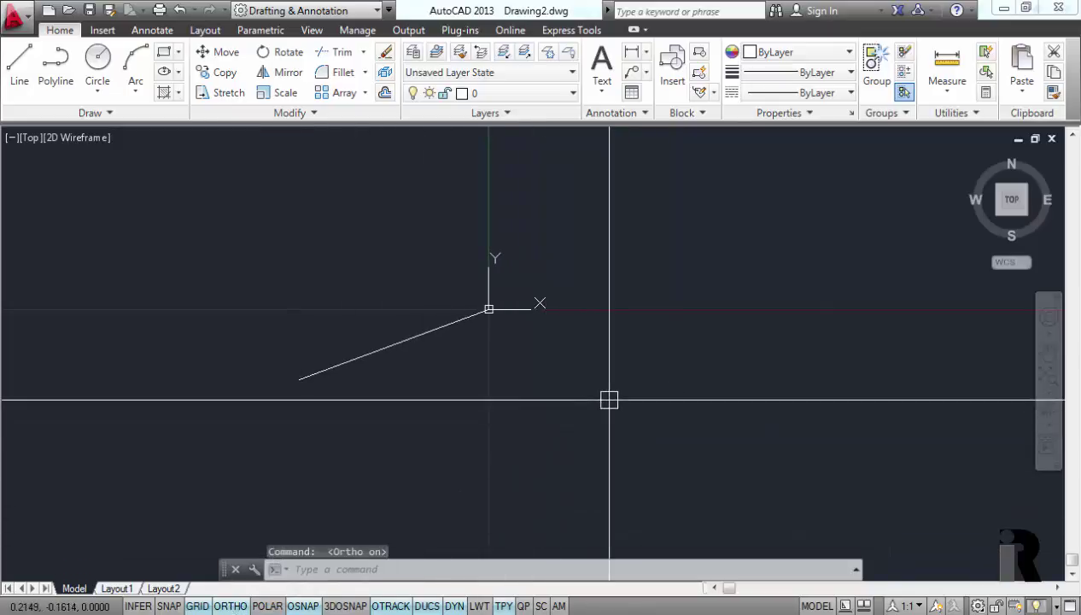
pyautogui.moveTo(608, 398); pyautogui.dragTo(497, 458, button='middle')
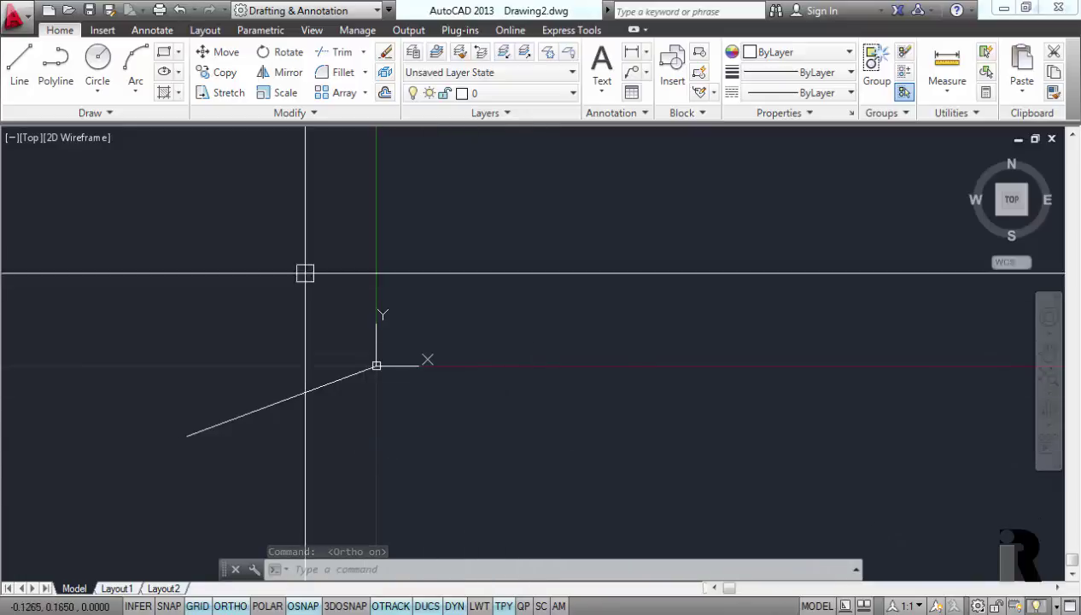
pyautogui.click(21, 69)
pyautogui.click(598, 225)
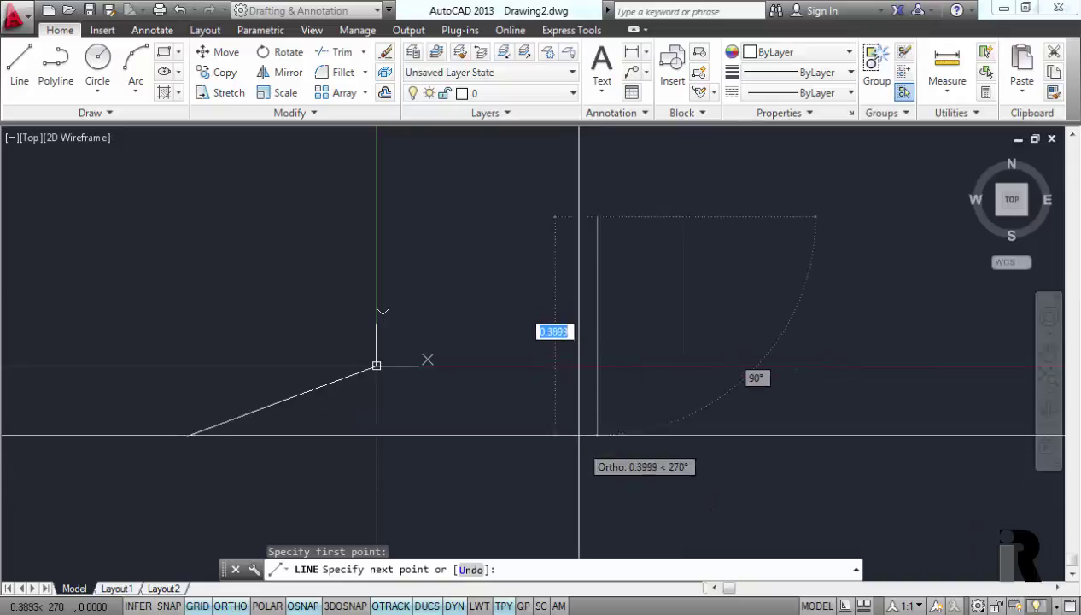
pyautogui.click(301, 216)
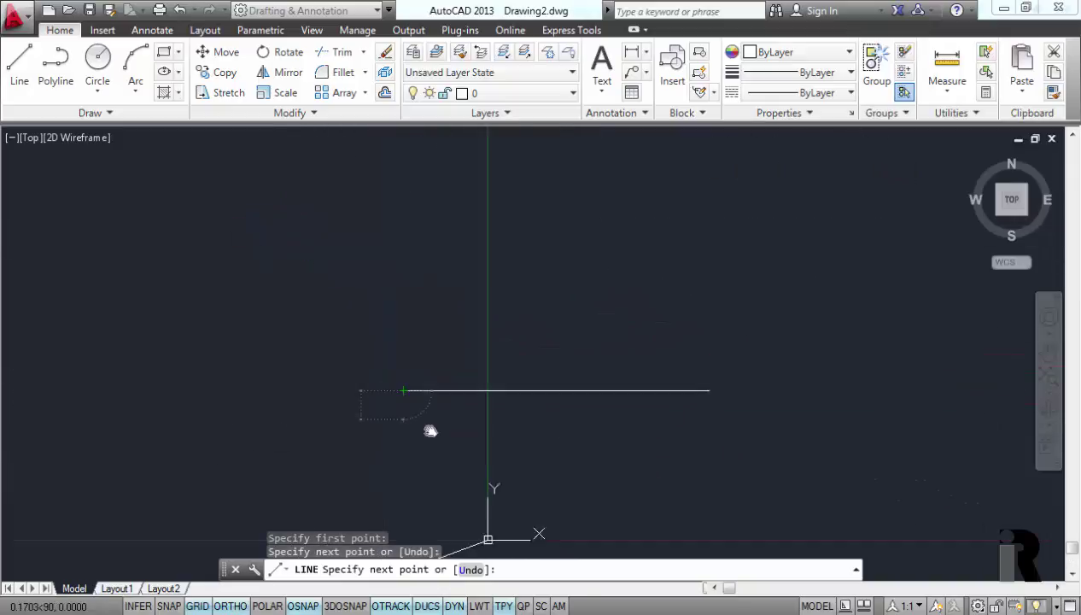
pyautogui.scroll(3, 449, 415)
pyautogui.scroll(-2, 445, 427)
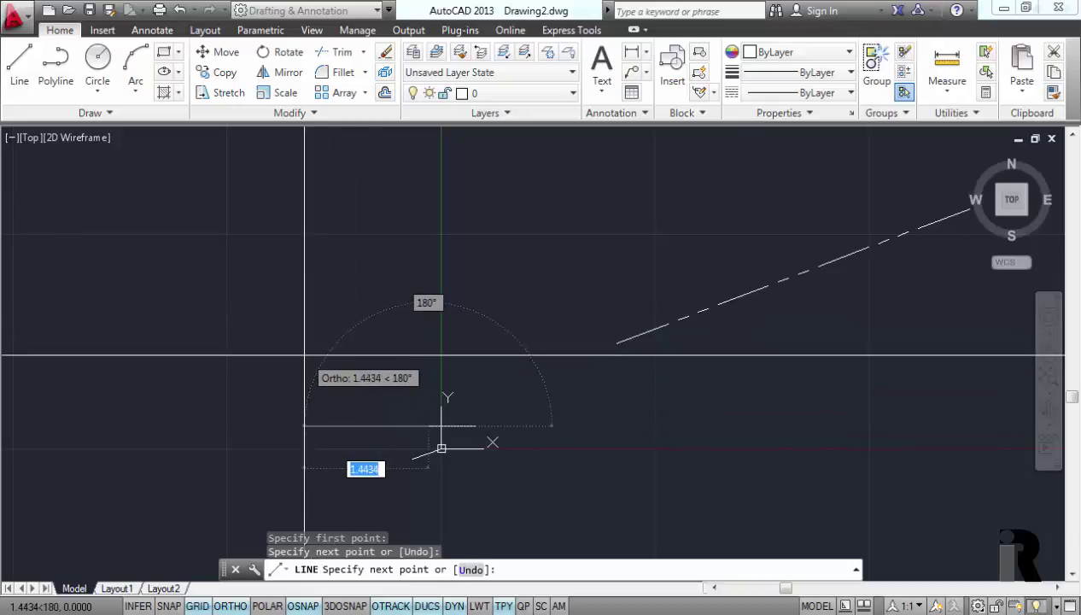
pyautogui.click(428, 260)
pyautogui.click(598, 260)
pyautogui.click(598, 467)
pyautogui.click(598, 331)
pyautogui.click(842, 330)
pyautogui.press('Escape')
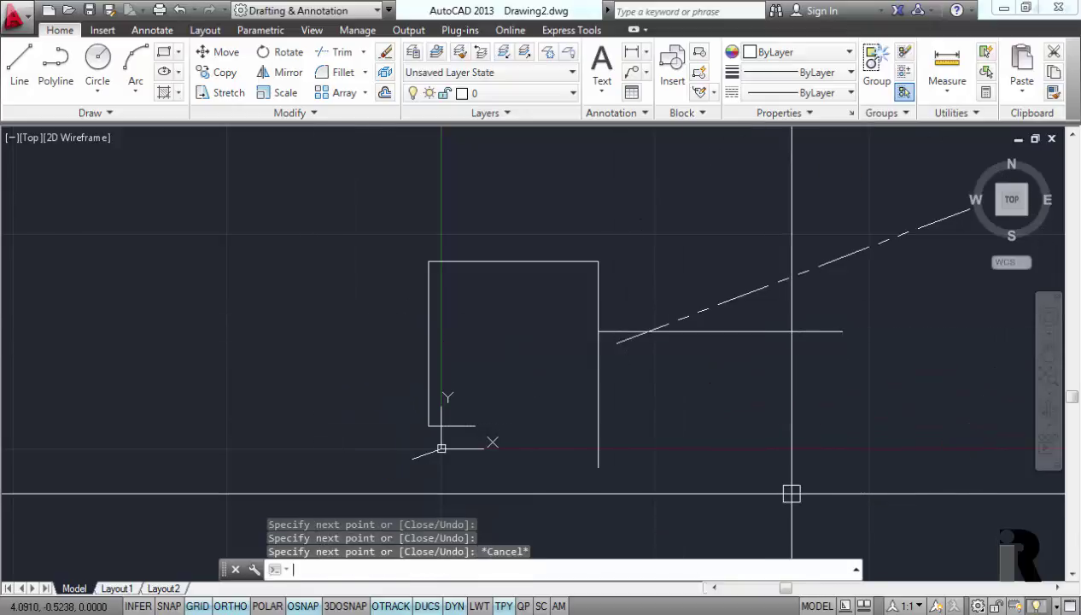
# Turn Ortho off and draw two line segments at free angles
pyautogui.click(247, 606)
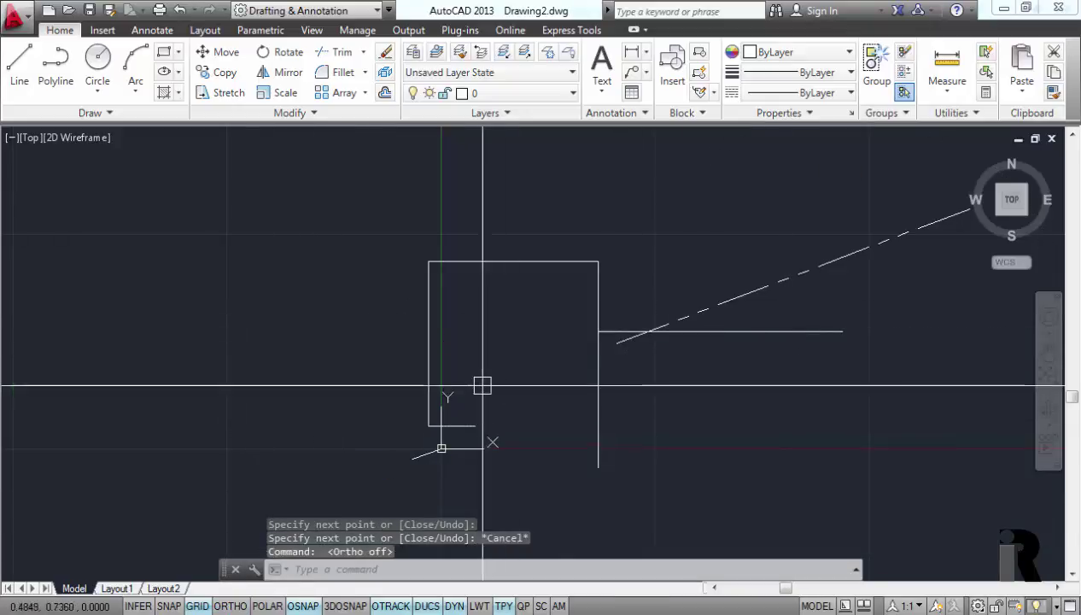
pyautogui.click(19, 64)
pyautogui.click(138, 309)
pyautogui.click(322, 196)
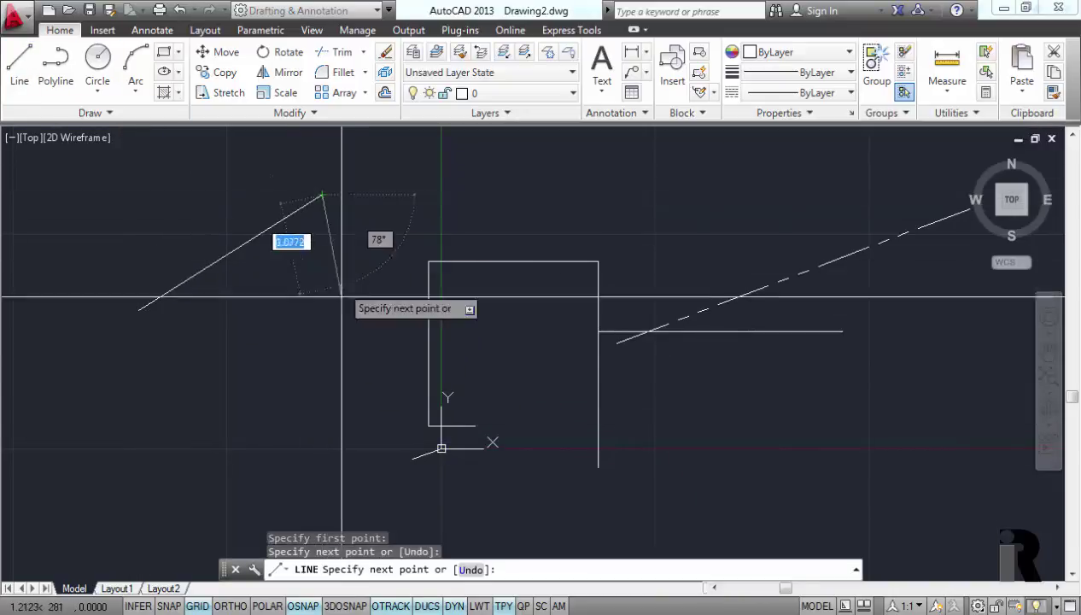
pyautogui.click(343, 385)
pyautogui.press('Escape')
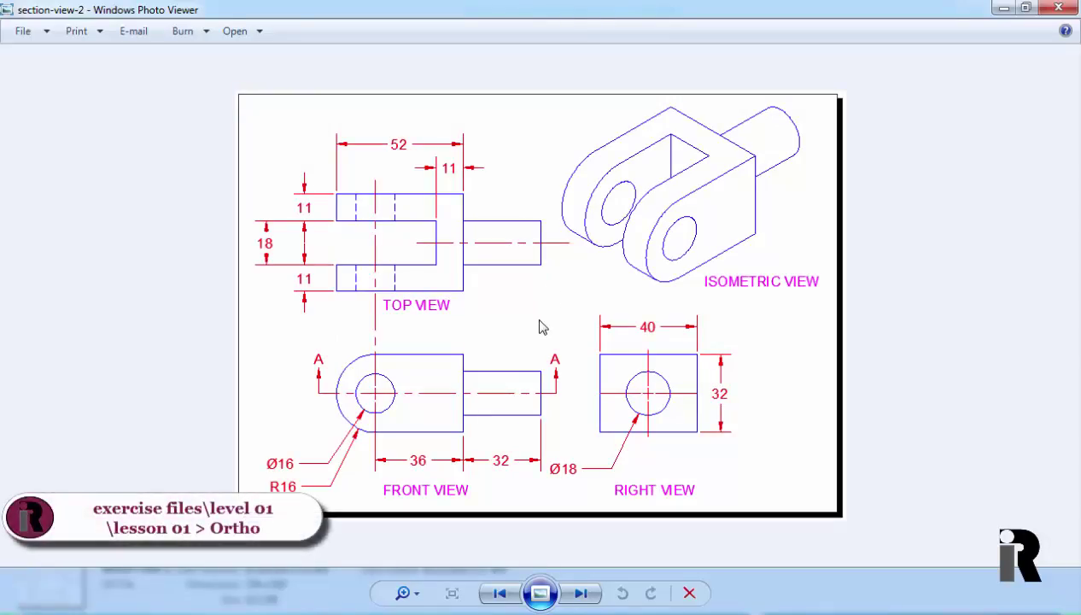
# Bring up section-view-2, showing the part's views with cutting plane A–A, in Photo Viewer
pyautogui.click(689, 593)
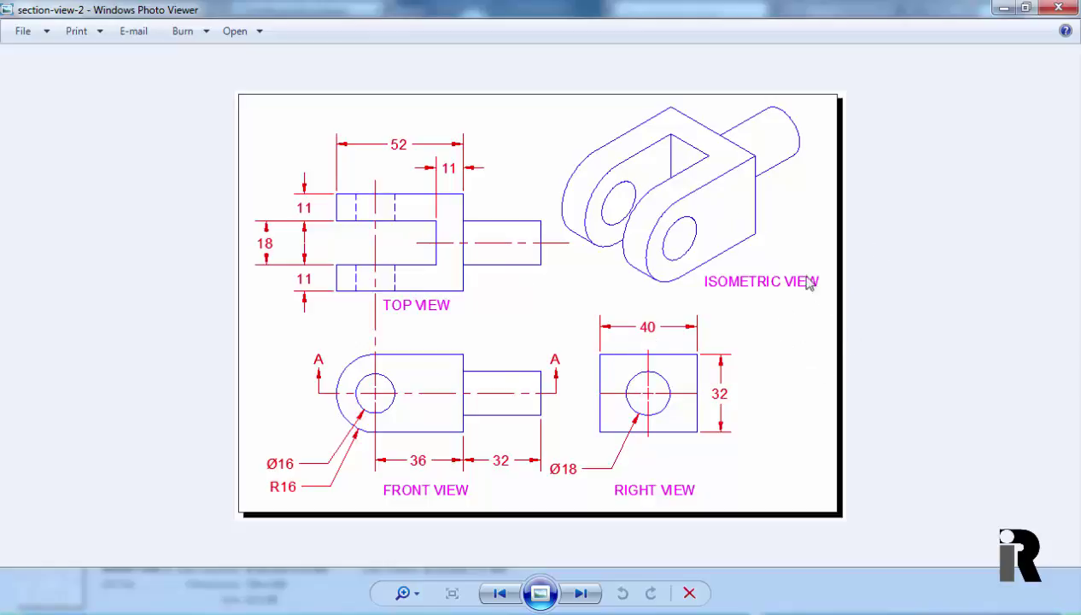
pyautogui.moveTo(803, 323)
pyautogui.mouseDown()
pyautogui.moveTo(740, 265)
pyautogui.moveTo(735, 297)
pyautogui.moveTo(778, 265)
pyautogui.mouseUp()
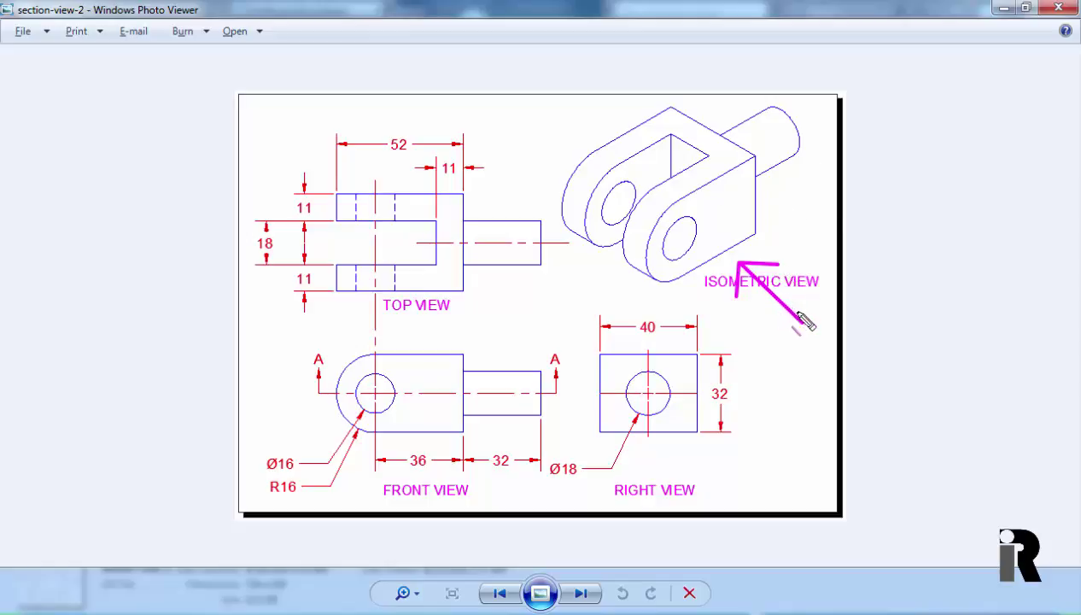
pyautogui.moveTo(565, 335)
pyautogui.mouseDown()
pyautogui.moveTo(499, 325)
pyautogui.moveTo(296, 493)
pyautogui.moveTo(567, 334)
pyautogui.mouseUp()
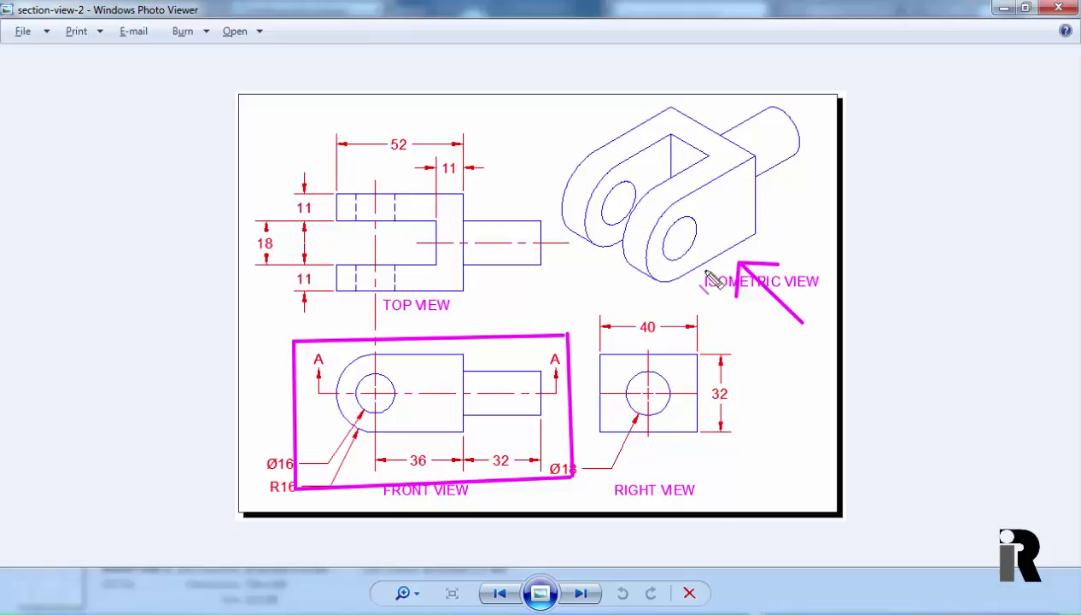
pyautogui.moveTo(664, 297)
pyautogui.mouseDown()
pyautogui.moveTo(814, 205)
pyautogui.moveTo(815, 235)
pyautogui.moveTo(780, 209)
pyautogui.mouseUp()
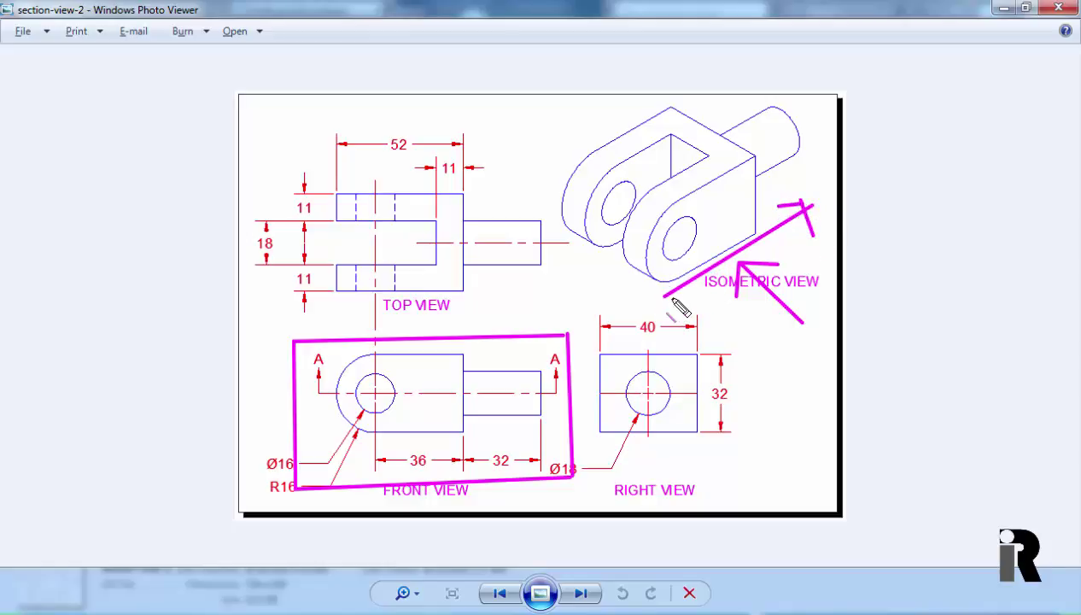
pyautogui.moveTo(663, 297); pyautogui.dragTo(535, 223)
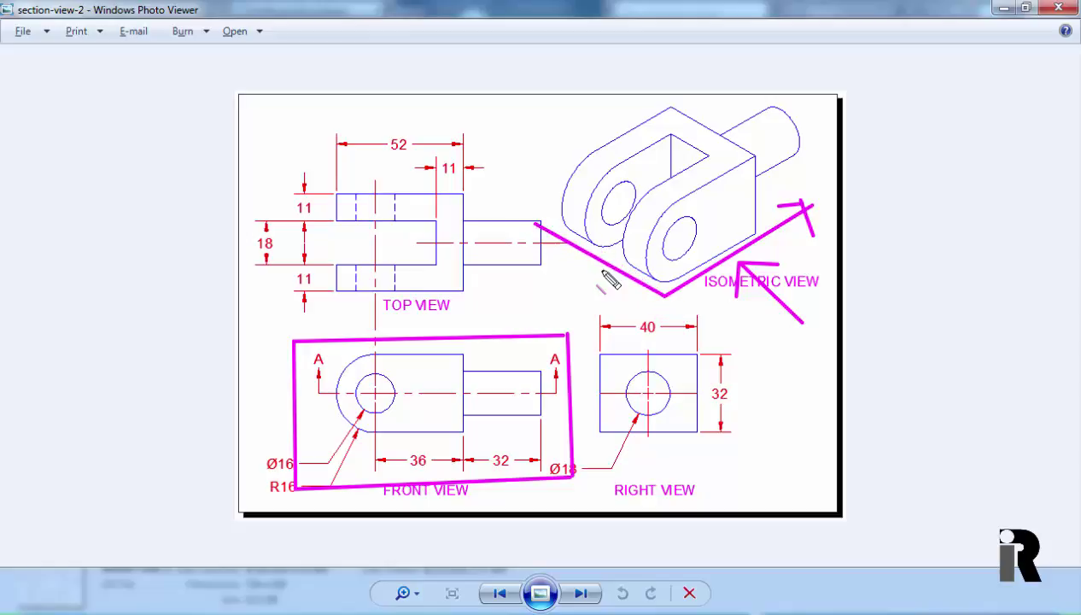
pyautogui.moveTo(664, 297)
pyautogui.mouseDown()
pyautogui.moveTo(660, 108)
pyautogui.moveTo(679, 144)
pyautogui.mouseUp()
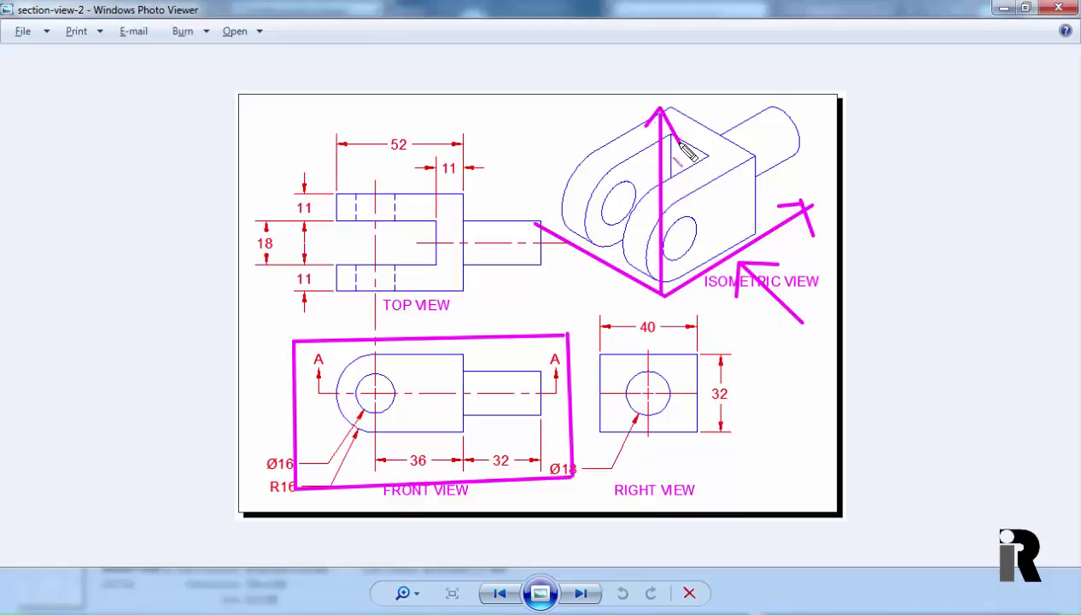
pyautogui.moveTo(551, 258)
pyautogui.mouseDown()
pyautogui.moveTo(538, 224)
pyautogui.moveTo(574, 210)
pyautogui.mouseUp()
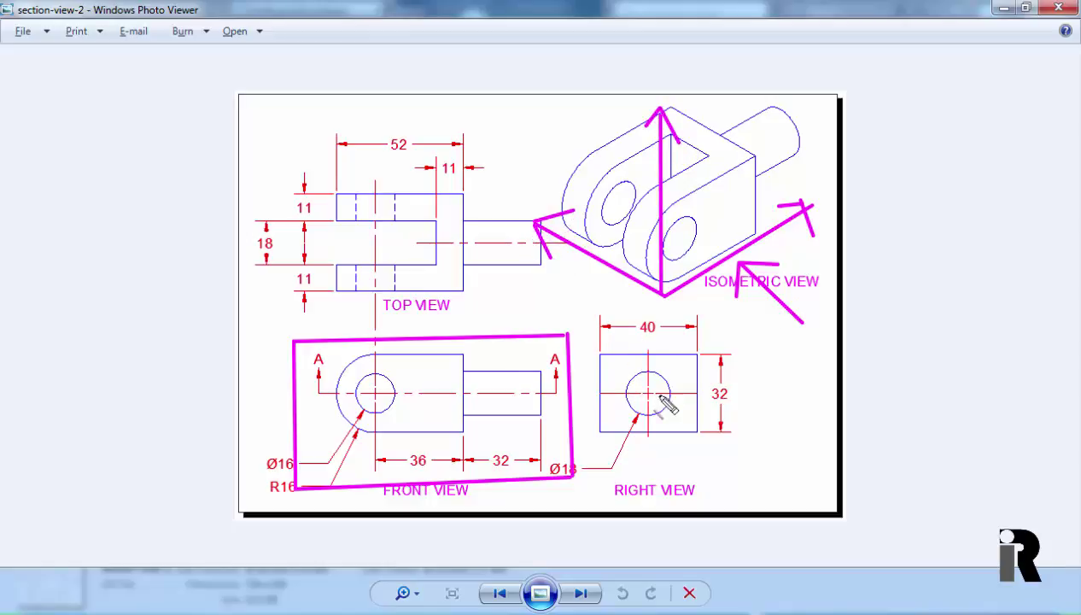
pyautogui.press('Escape')
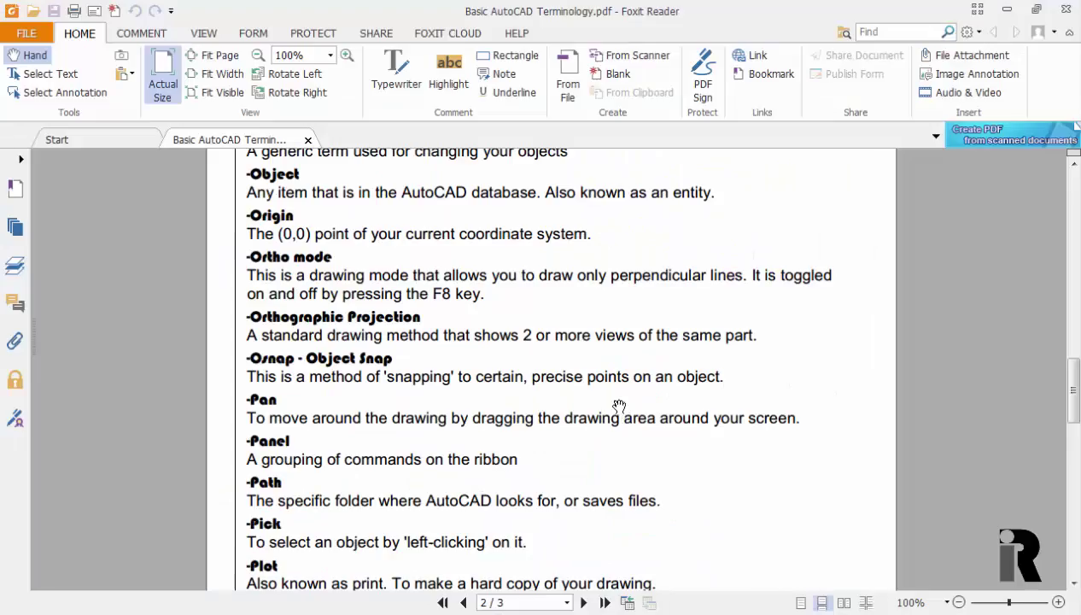
# Scroll the glossary to the Polar coordinates entry, then switch to the Floor Plan - Level 1 drawing
pyautogui.moveTo(426, 363); pyautogui.dragTo(352, 328)
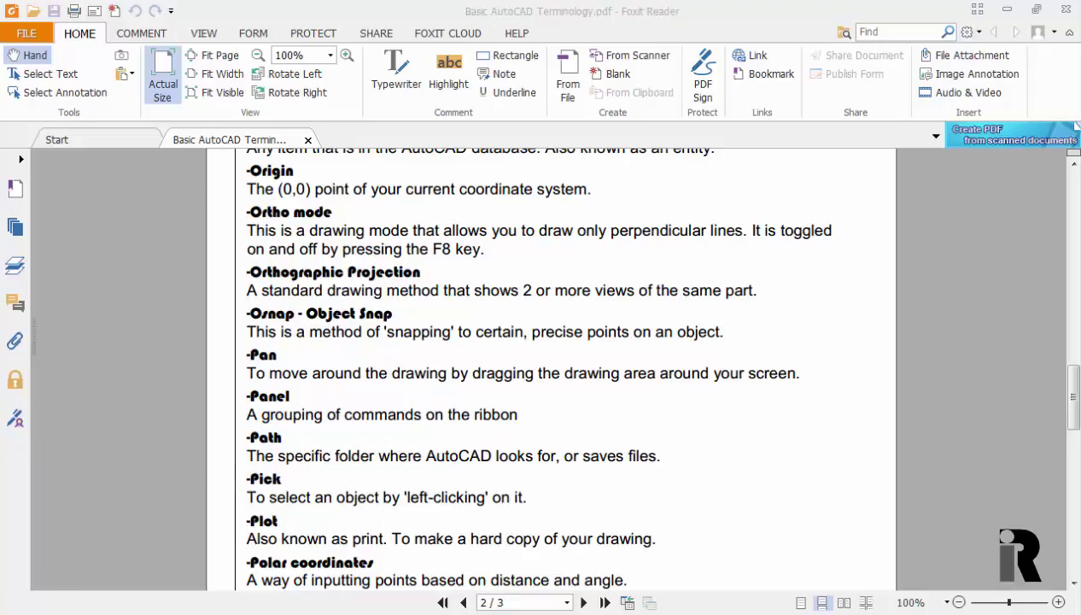
pyautogui.click(323, 577)
# Re-centre the room and try starting a line at the top-right wall corner, cancelling twice
pyautogui.scroll(-2, 446, 386)
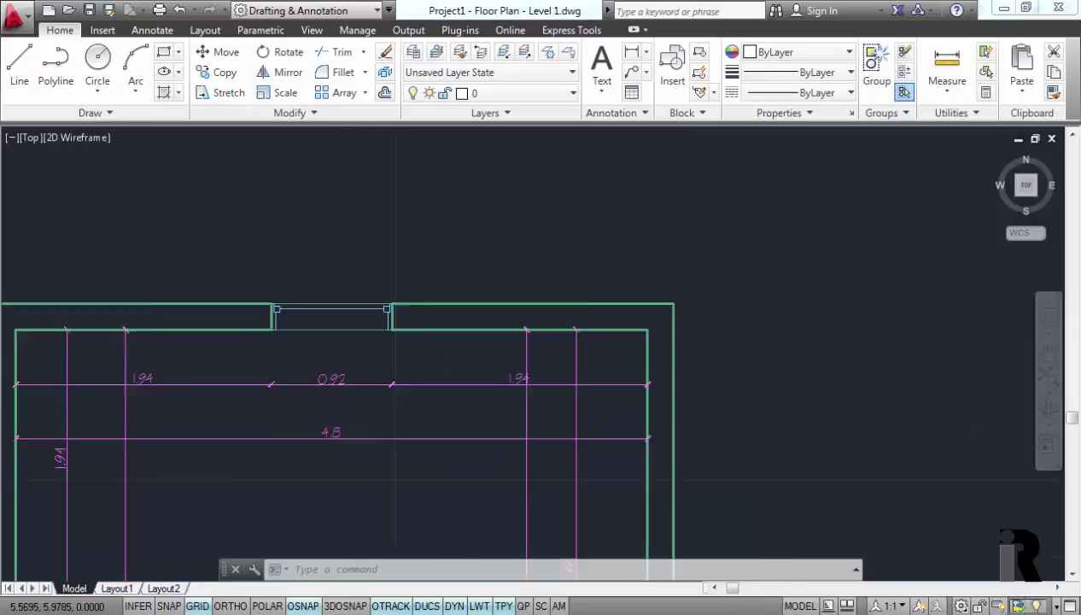
pyautogui.scroll(-2, 458, 493)
pyautogui.scroll(-2, 547, 353)
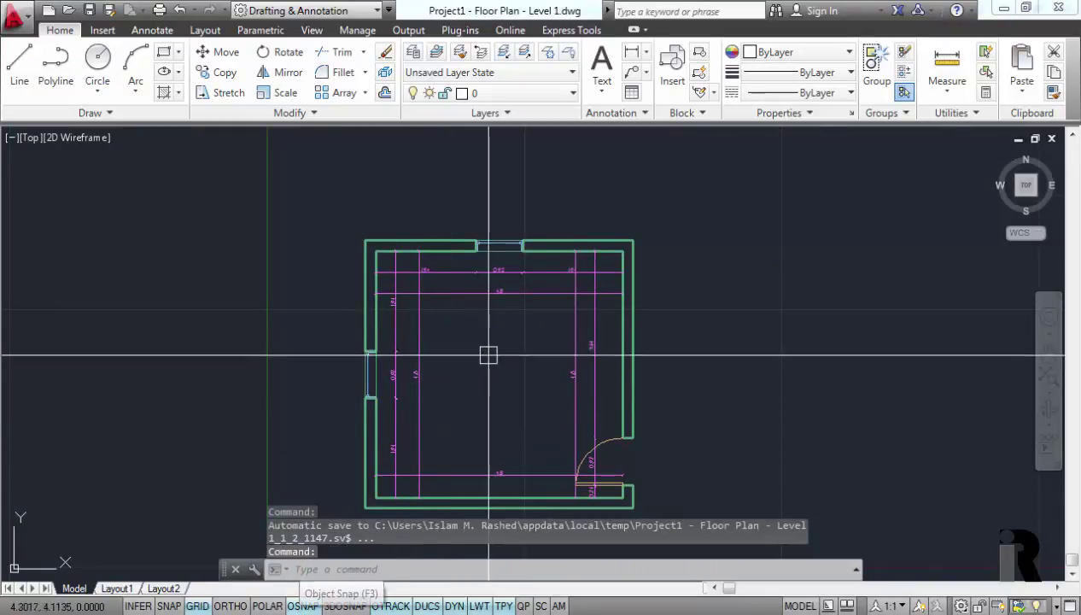
pyautogui.moveTo(490, 357); pyautogui.dragTo(521, 333, button='middle')
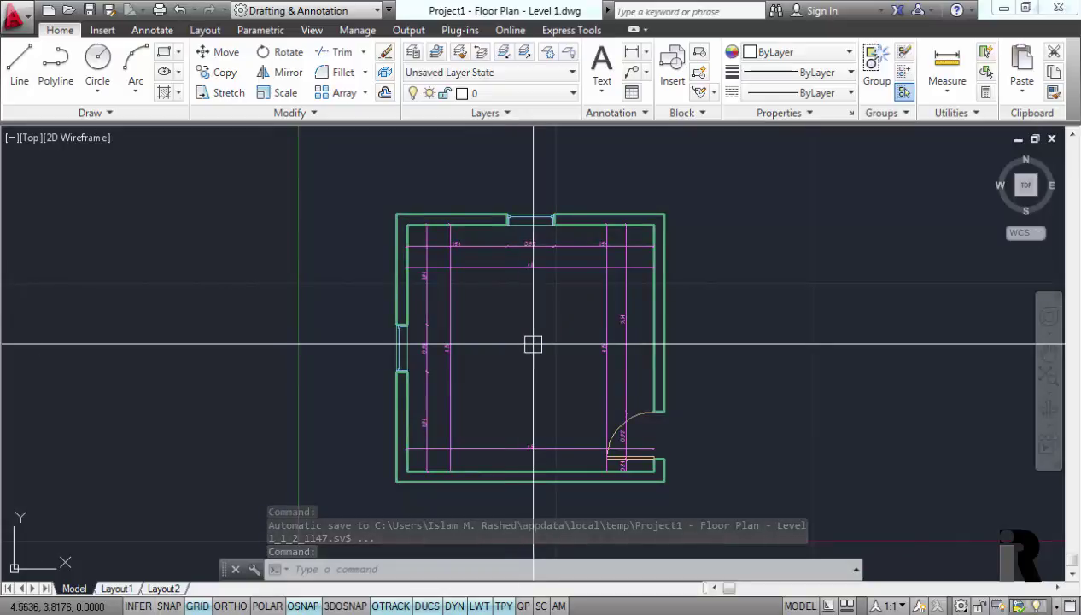
pyautogui.click(17, 69)
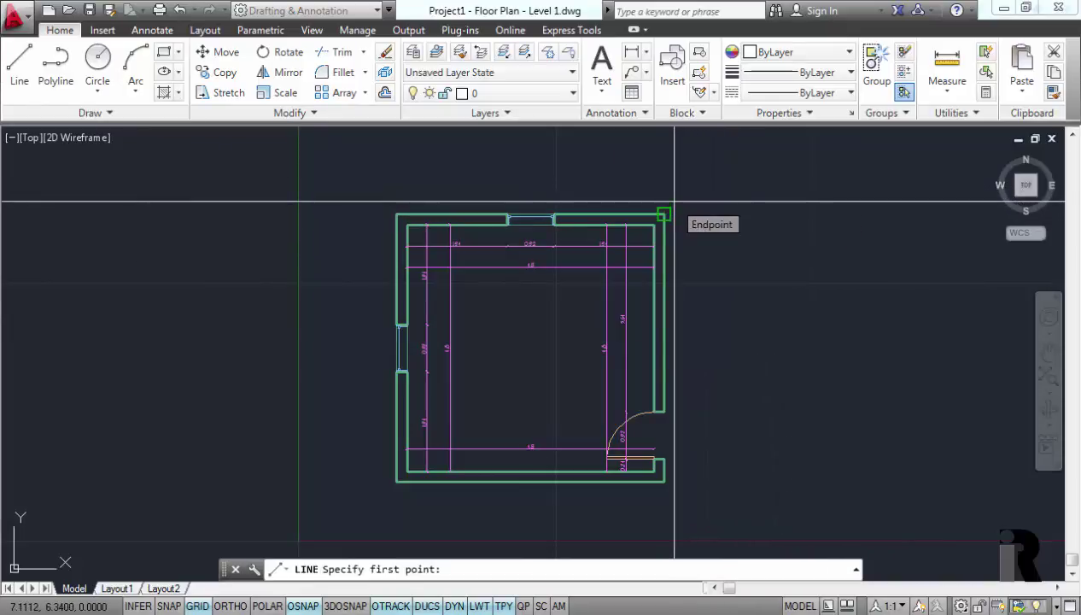
pyautogui.click(674, 202)
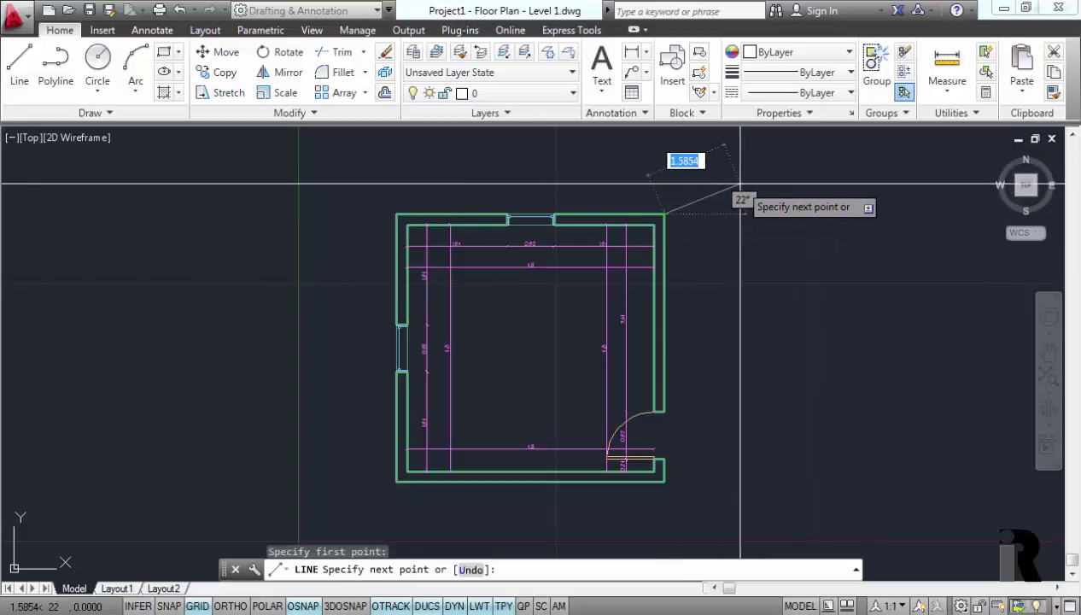
pyautogui.press('Escape')
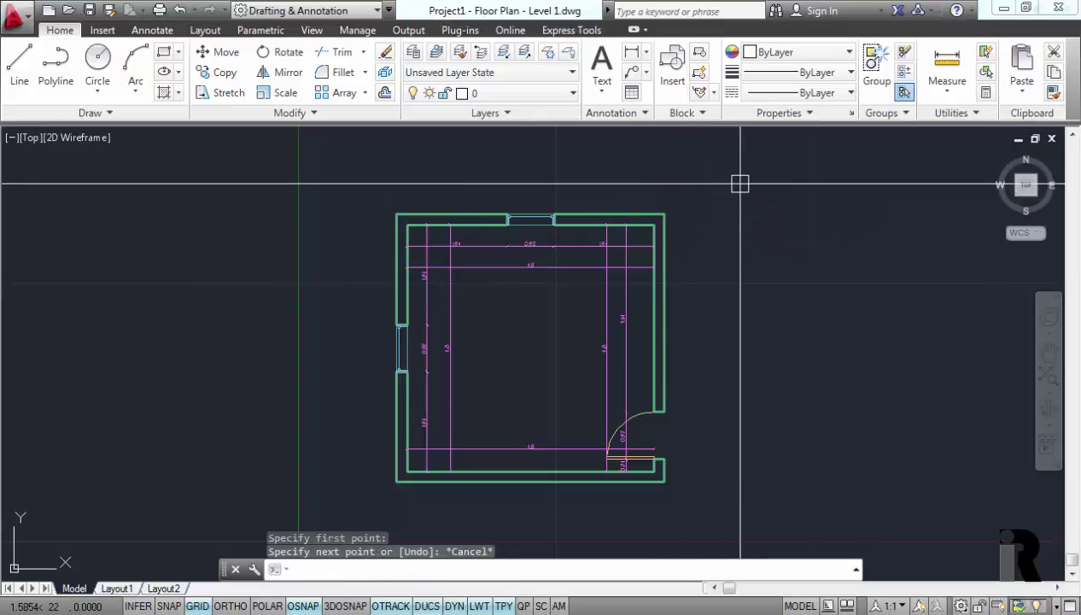
pyautogui.press('Return')
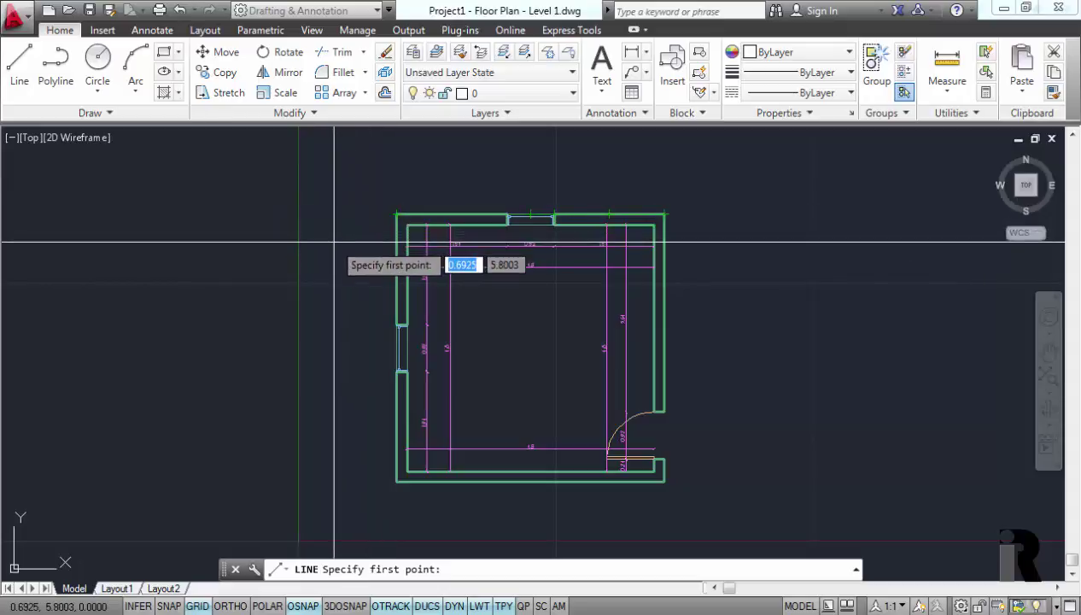
pyautogui.press('Escape')
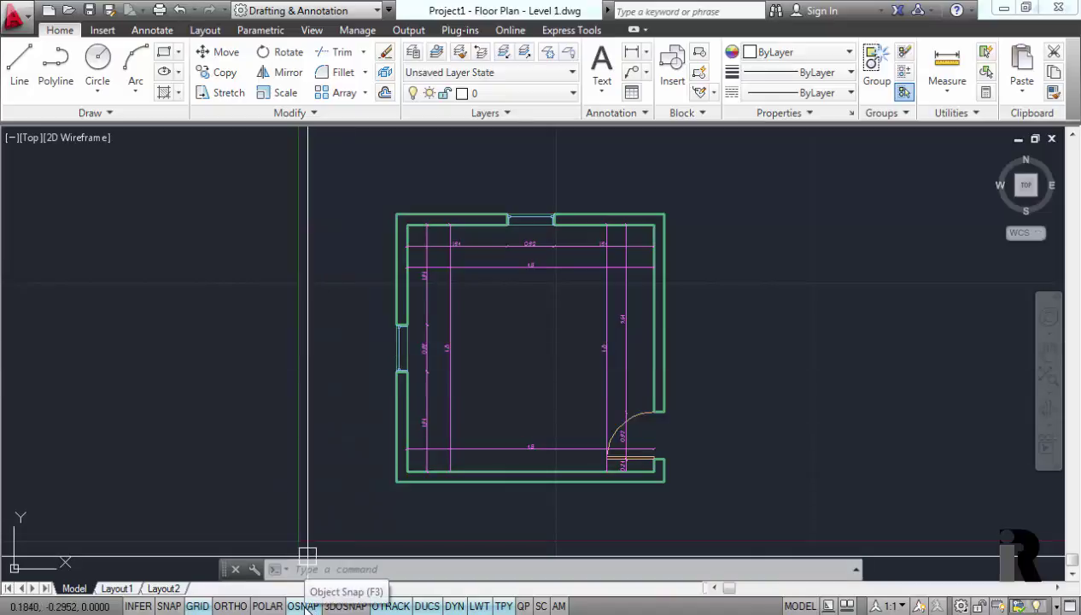
# With object snap off, start a line at the top-right wall corner and cancel it
pyautogui.click(305, 604)
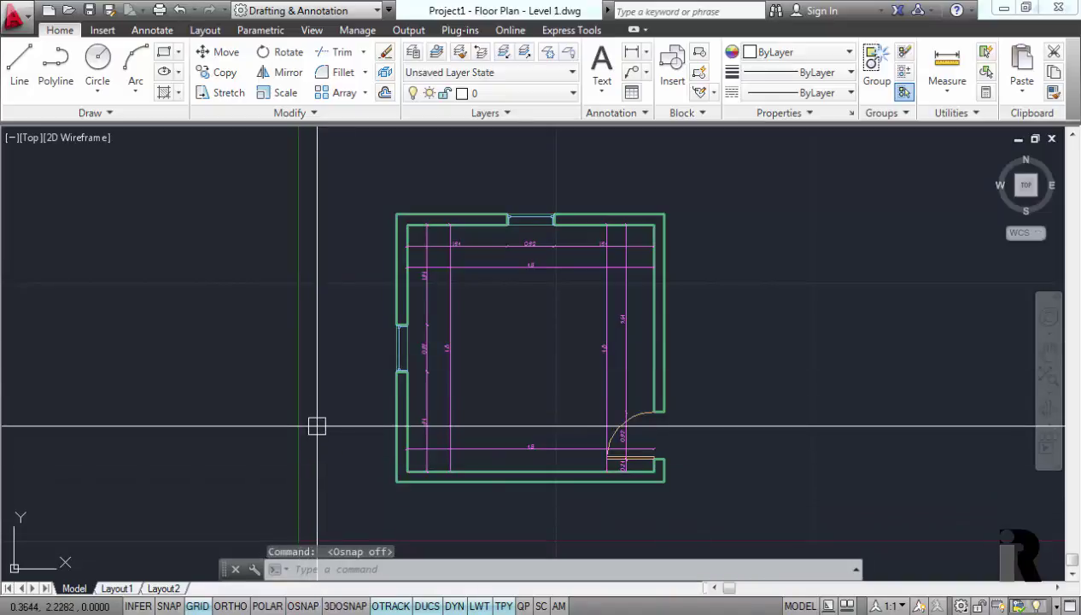
pyautogui.click(21, 68)
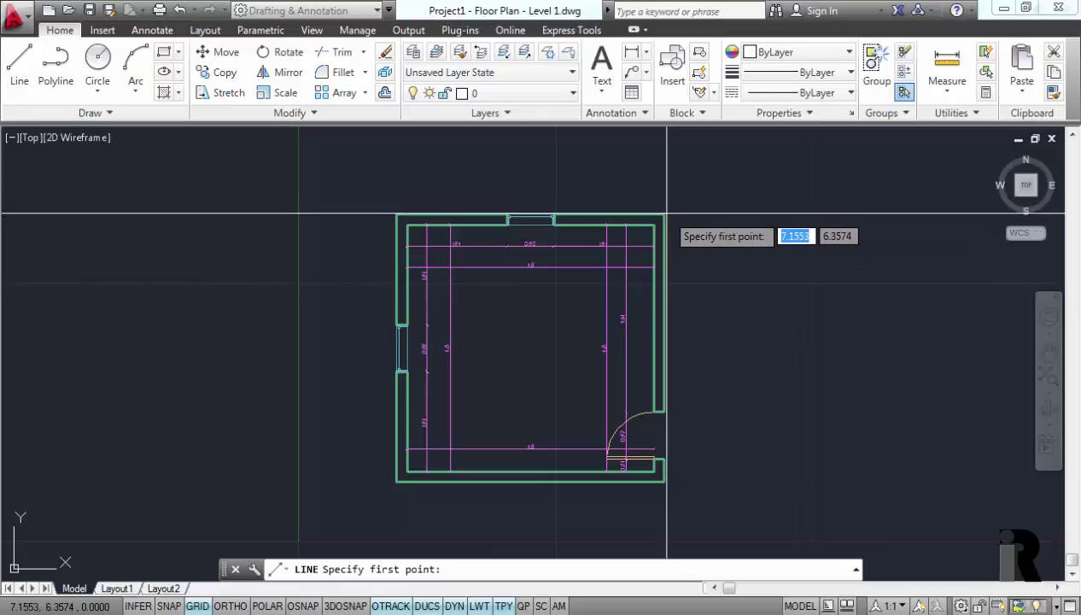
pyautogui.click(665, 214)
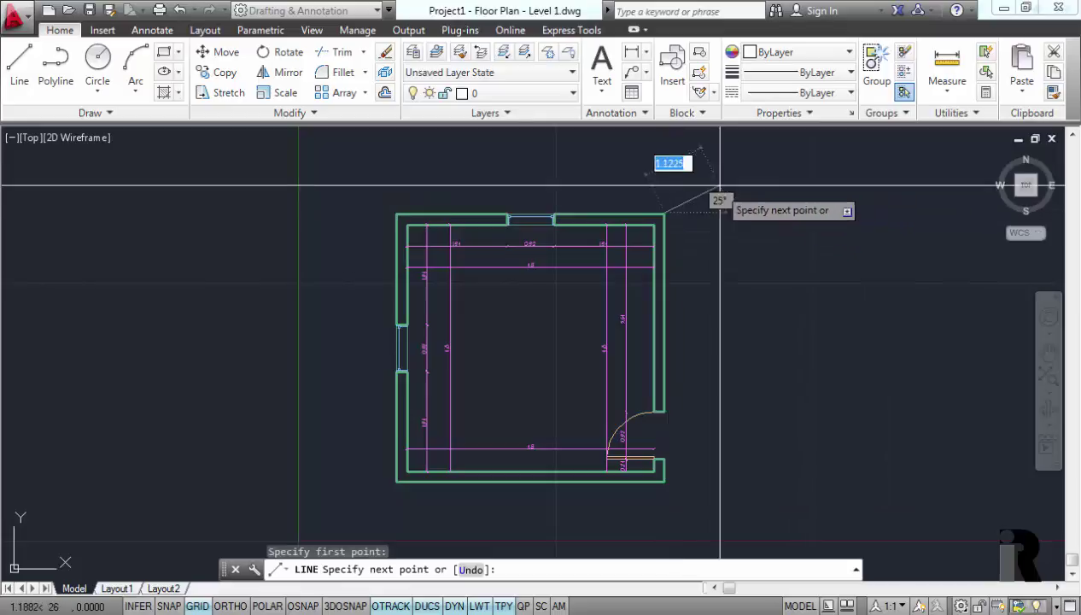
pyautogui.press('Escape')
# Zoom into the top-right corner and move the stray diagonal line's endpoint onto the wall corner
pyautogui.scroll(3, 705, 208)
pyautogui.scroll(3, 640, 225)
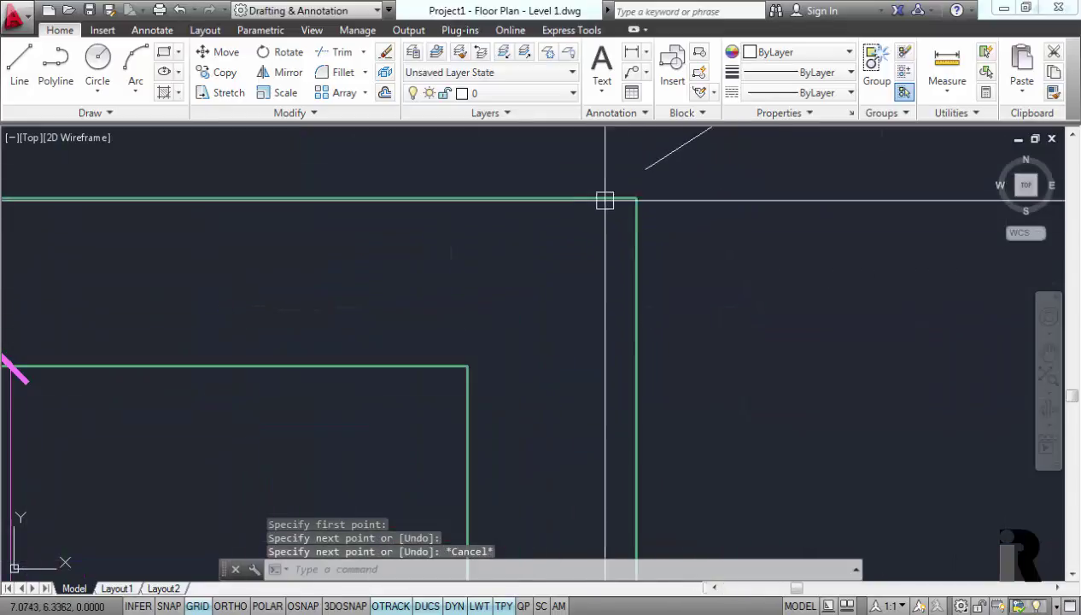
pyautogui.scroll(2, 604, 201)
pyautogui.moveTo(604, 201)
pyautogui.mouseDown(button='middle')
pyautogui.moveTo(676, 192)
pyautogui.moveTo(559, 323)
pyautogui.mouseUp(button='middle')
pyautogui.moveTo(559, 324); pyautogui.dragTo(645, 200)
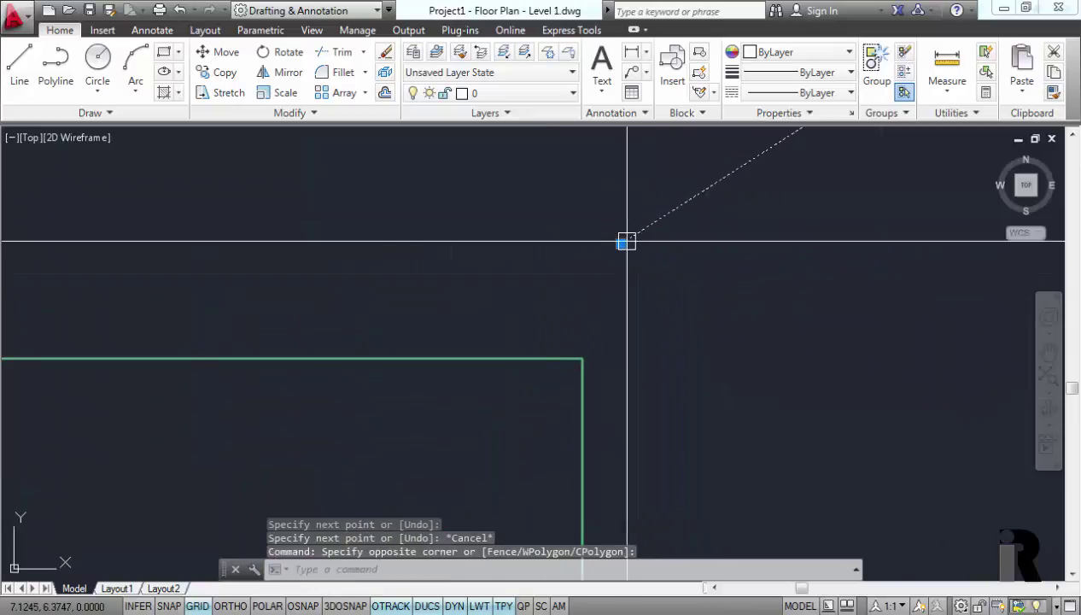
pyautogui.click(625, 239)
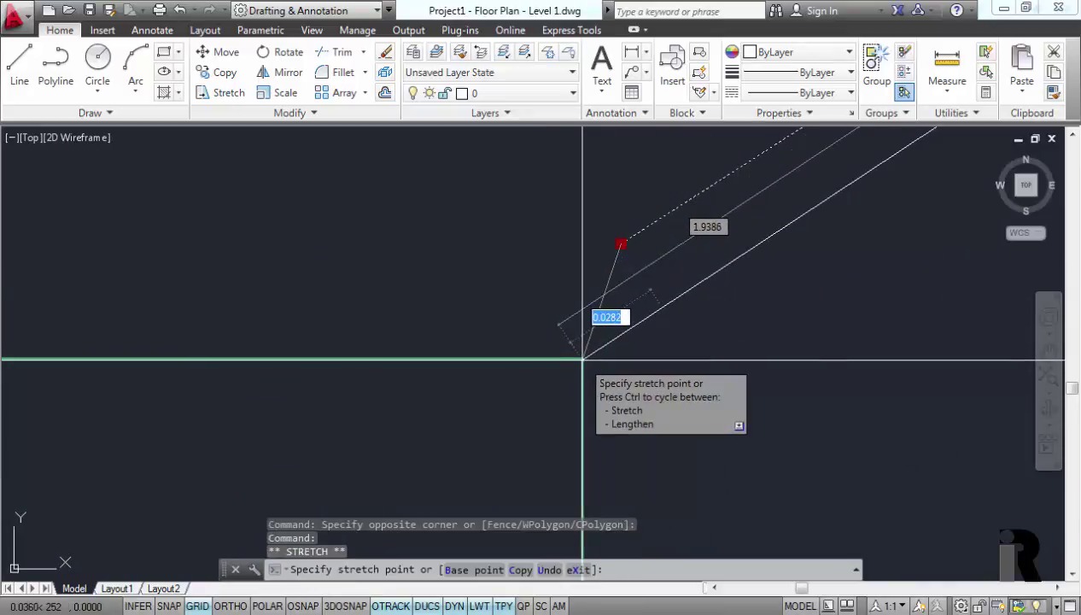
pyautogui.click(583, 360)
pyautogui.moveTo(646, 397); pyautogui.dragTo(646, 349, button='middle')
pyautogui.scroll(2, 598, 341)
pyautogui.scroll(2, 511, 371)
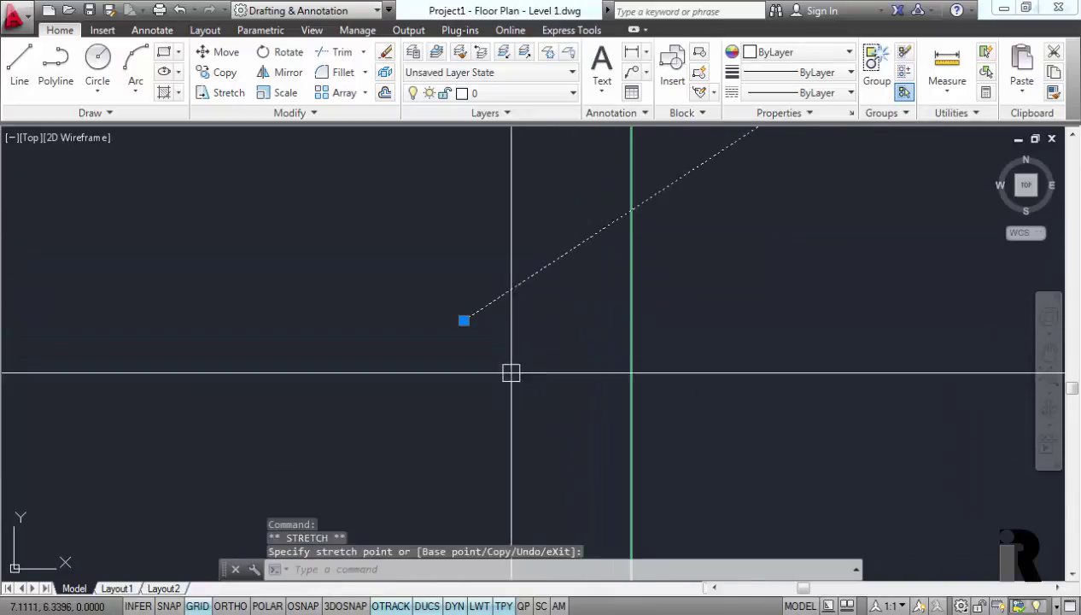
pyautogui.moveTo(512, 372); pyautogui.dragTo(571, 433, button='middle')
pyautogui.scroll(-6, 571, 433)
pyautogui.press('Escape')
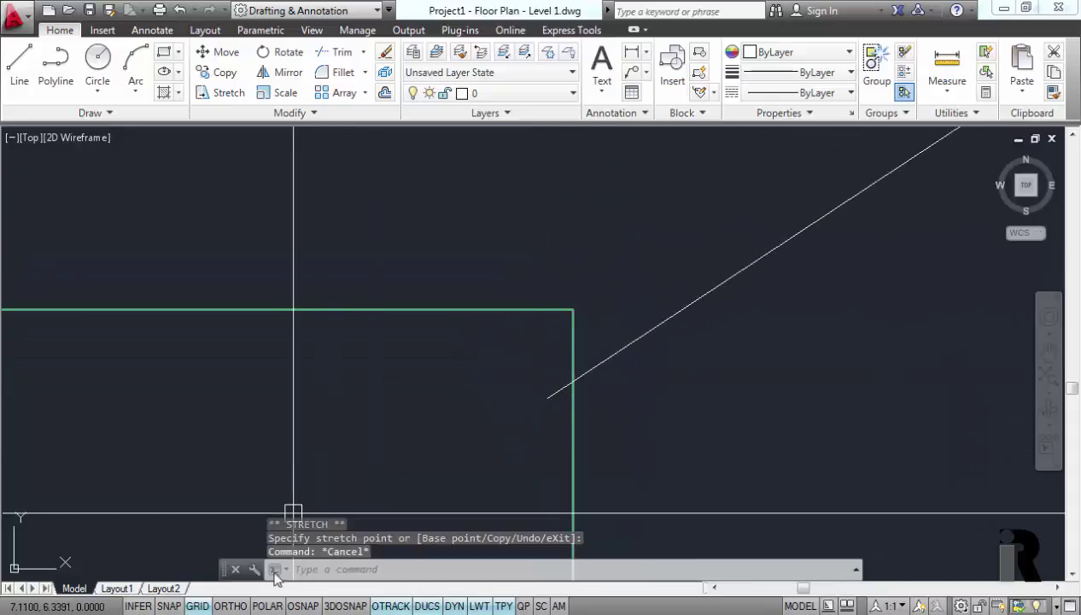
# Turn object snap on and start a line (L) snapped exactly to the wall corner
pyautogui.click(304, 606)
pyautogui.write('l')
pyautogui.press('Return')
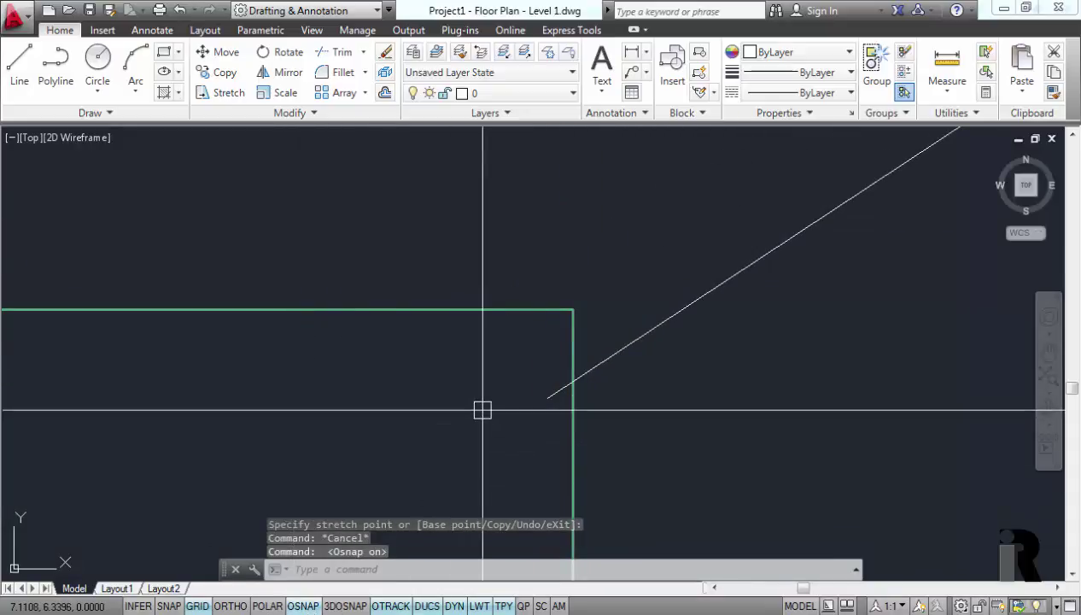
pyautogui.click(572, 309)
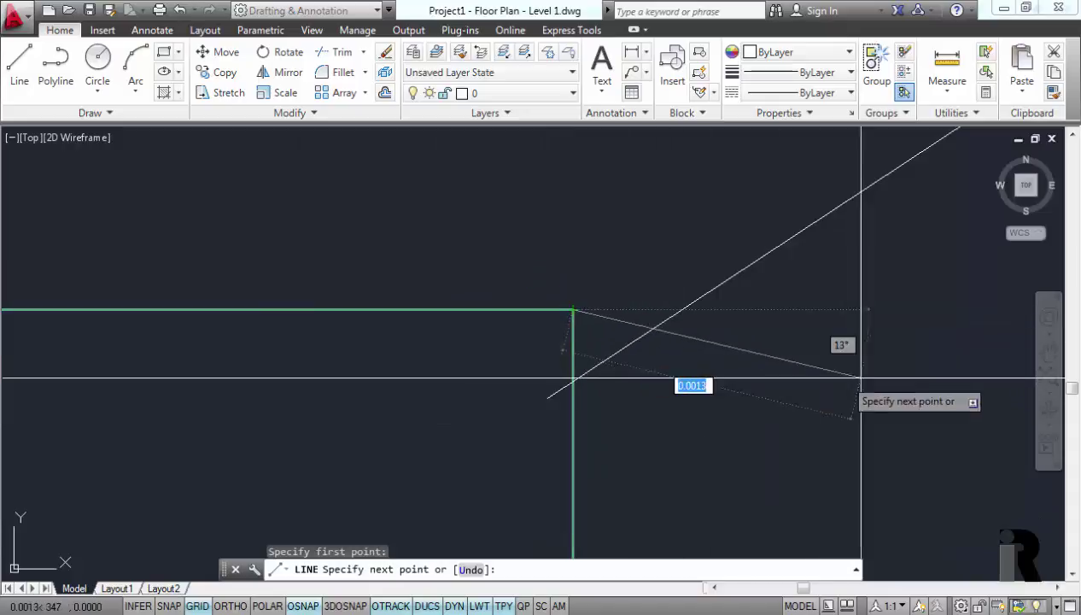
pyautogui.press('Escape')
# Window-select around the corner to inspect the new line, then zoom back out
pyautogui.scroll(3, 577, 307)
pyautogui.scroll(2, 454, 244)
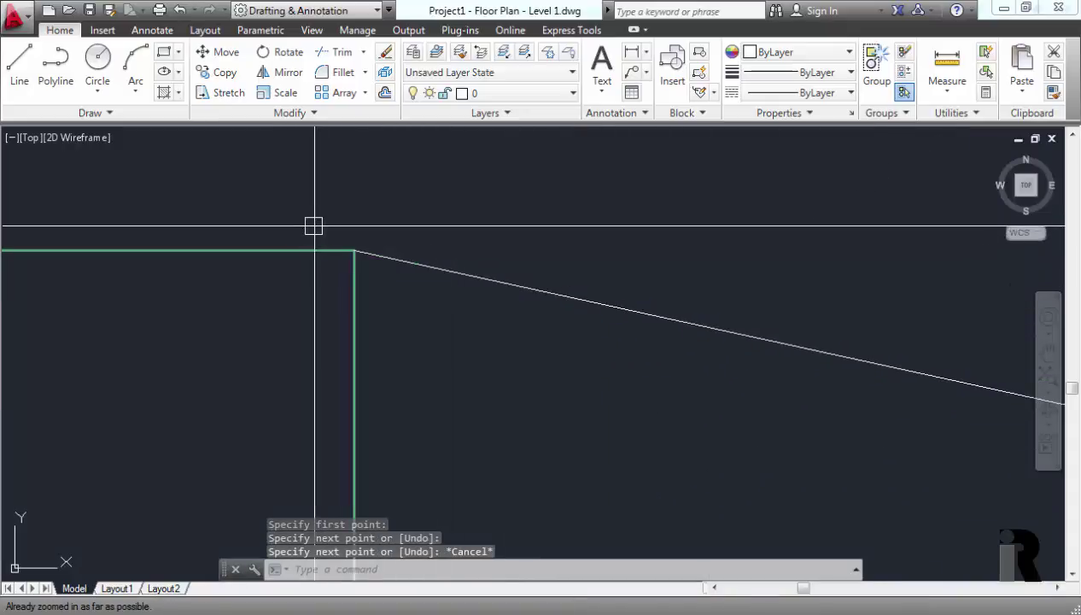
pyautogui.click(508, 200)
pyautogui.click(420, 366)
pyautogui.scroll(-3, 461, 268)
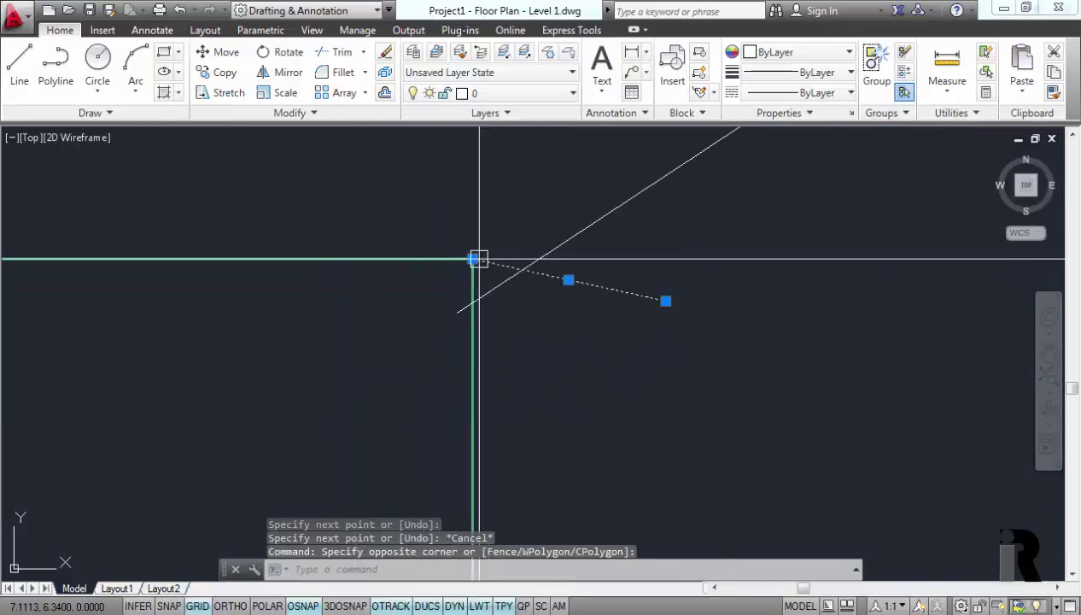
pyautogui.press('Escape')
pyautogui.scroll(-5, 650, 331)
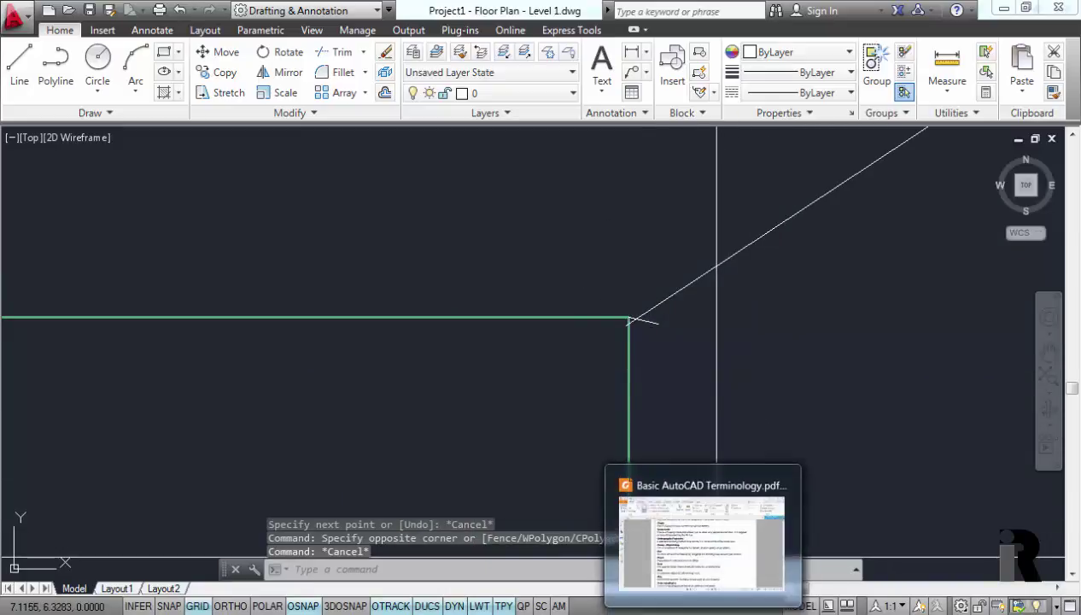
# Switch to the terminology PDF to read the Osnap - Object Snap entry
pyautogui.click(714, 608)
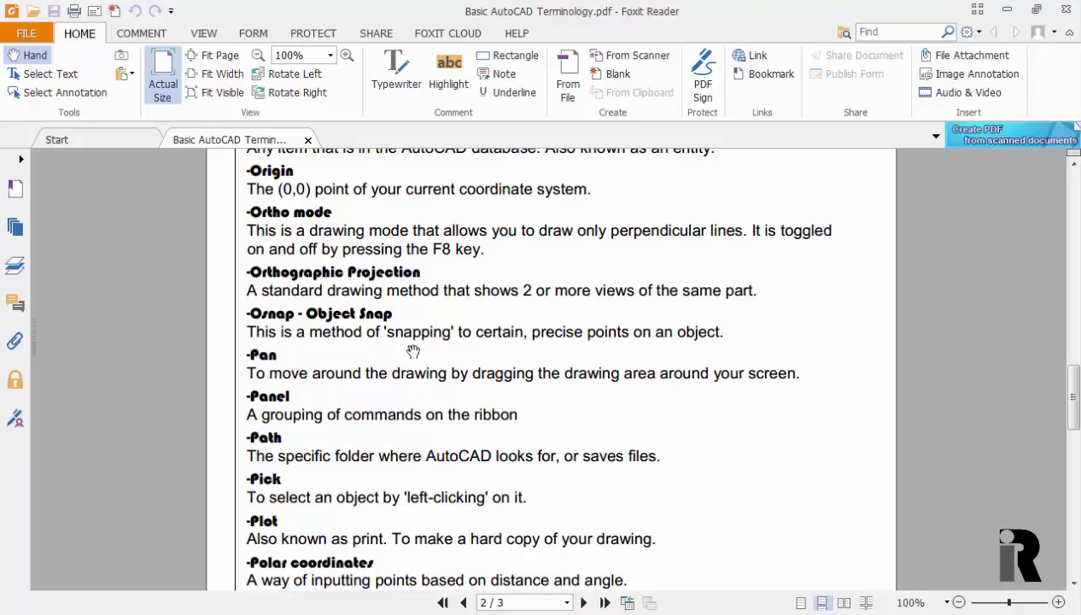
# Back in the floor plan, zoom with the wheel and drag-pan until the room is centred
pyautogui.click(376, 521)
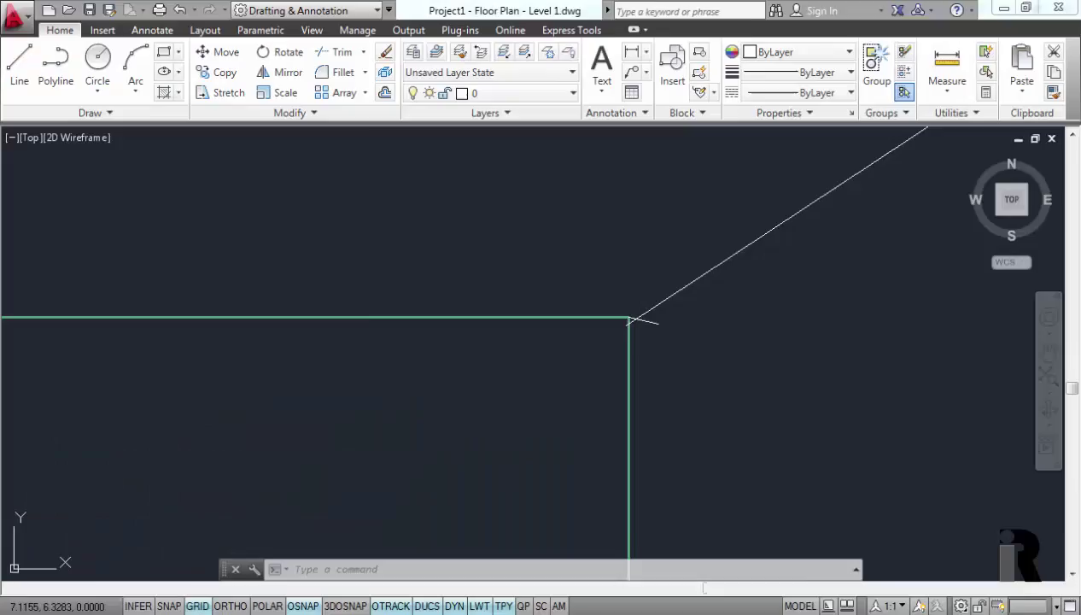
pyautogui.scroll(-2, 450, 368)
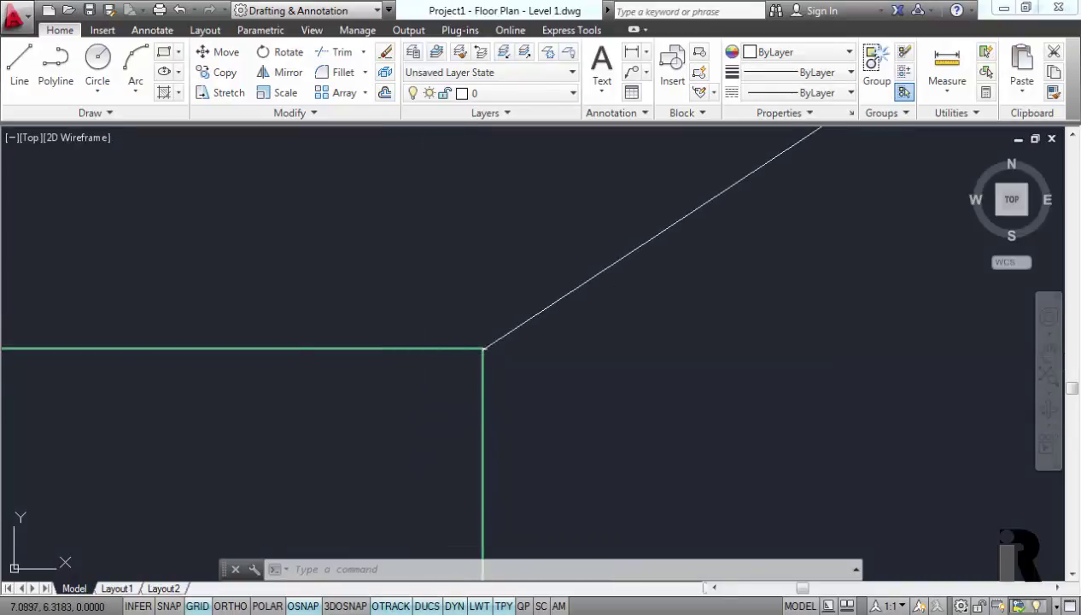
pyautogui.moveTo(417, 418); pyautogui.dragTo(722, 239, button='middle')
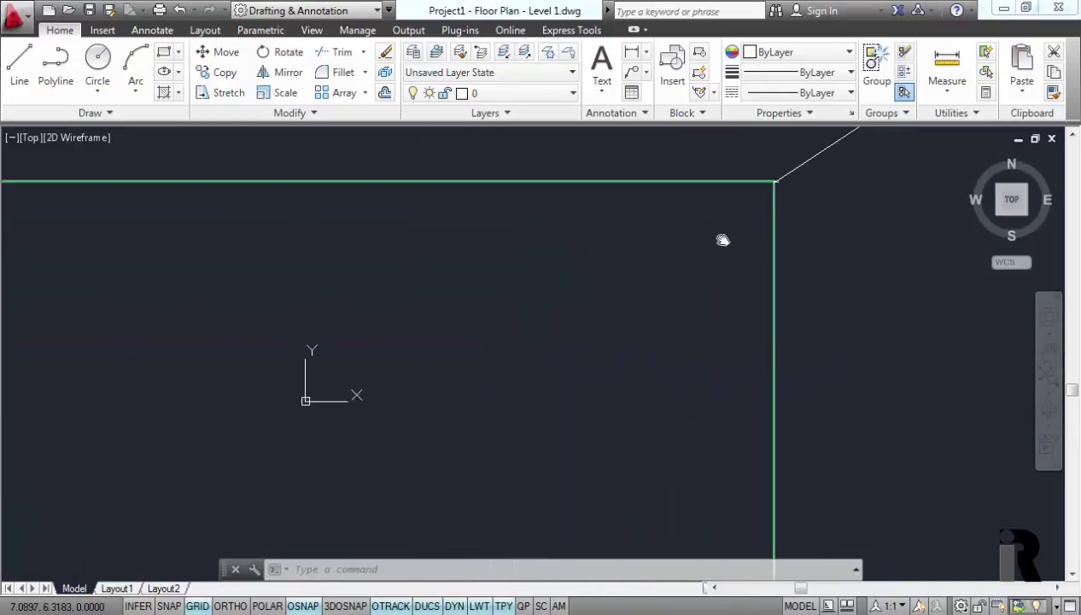
pyautogui.scroll(-2, 391, 424)
pyautogui.scroll(-2, 350, 459)
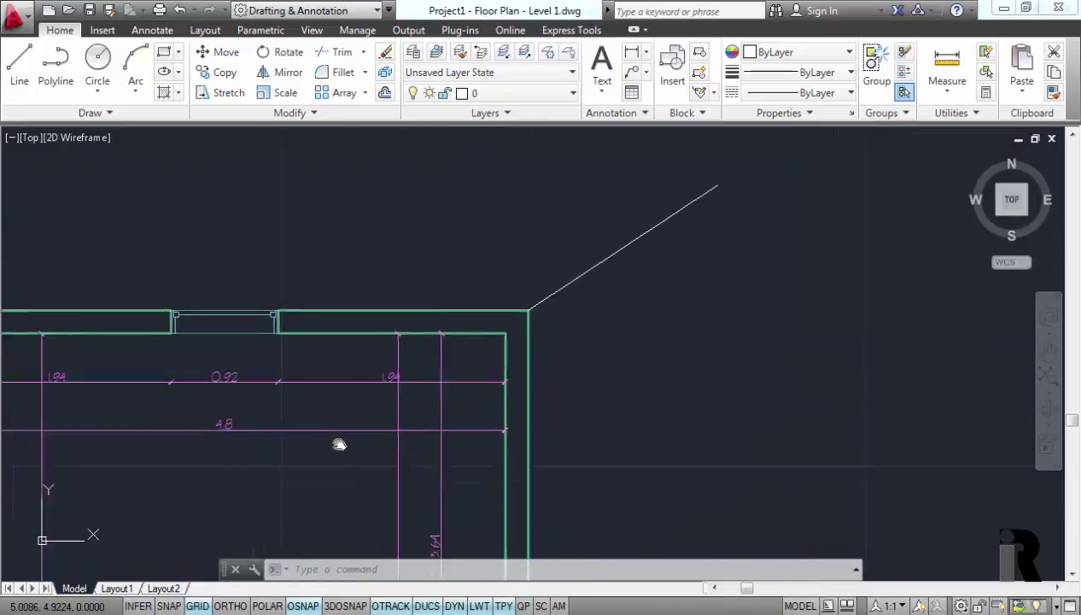
pyautogui.moveTo(338, 441)
pyautogui.mouseDown(button='middle')
pyautogui.moveTo(809, 246)
pyautogui.moveTo(426, 370)
pyautogui.moveTo(678, 379)
pyautogui.moveTo(441, 389)
pyautogui.moveTo(506, 379)
pyautogui.moveTo(507, 365)
pyautogui.mouseUp(button='middle')
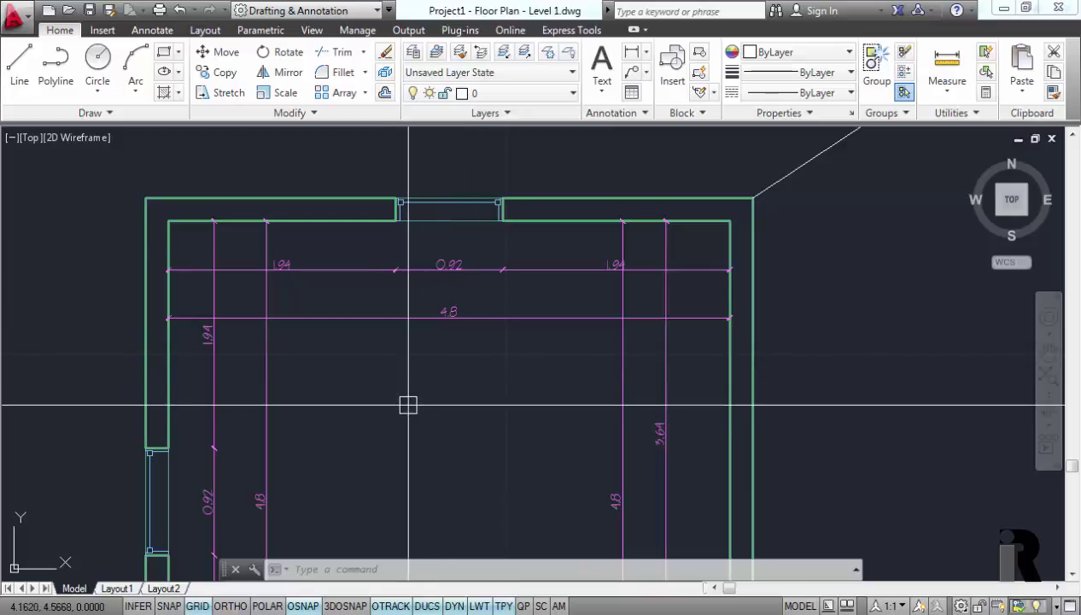
pyautogui.scroll(-5, 511, 317)
pyautogui.scroll(2, 505, 316)
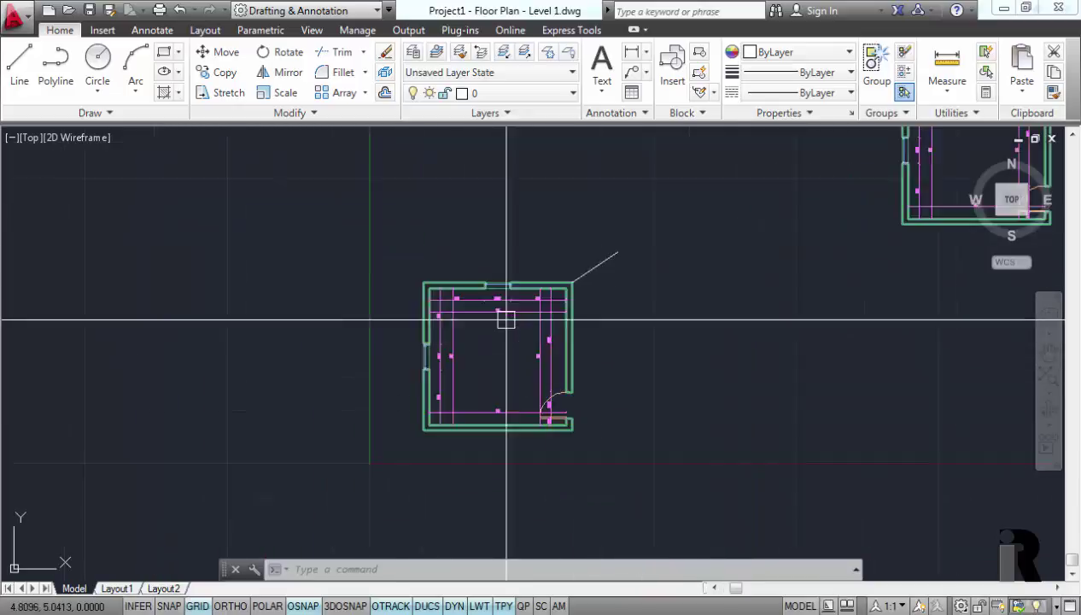
pyautogui.scroll(4, 505, 318)
pyautogui.moveTo(869, 176)
pyautogui.mouseDown(button='middle')
pyautogui.moveTo(430, 333)
pyautogui.moveTo(757, 251)
pyautogui.moveTo(579, 333)
pyautogui.moveTo(425, 381)
pyautogui.moveTo(444, 374)
pyautogui.mouseUp(button='middle')
pyautogui.write('P')
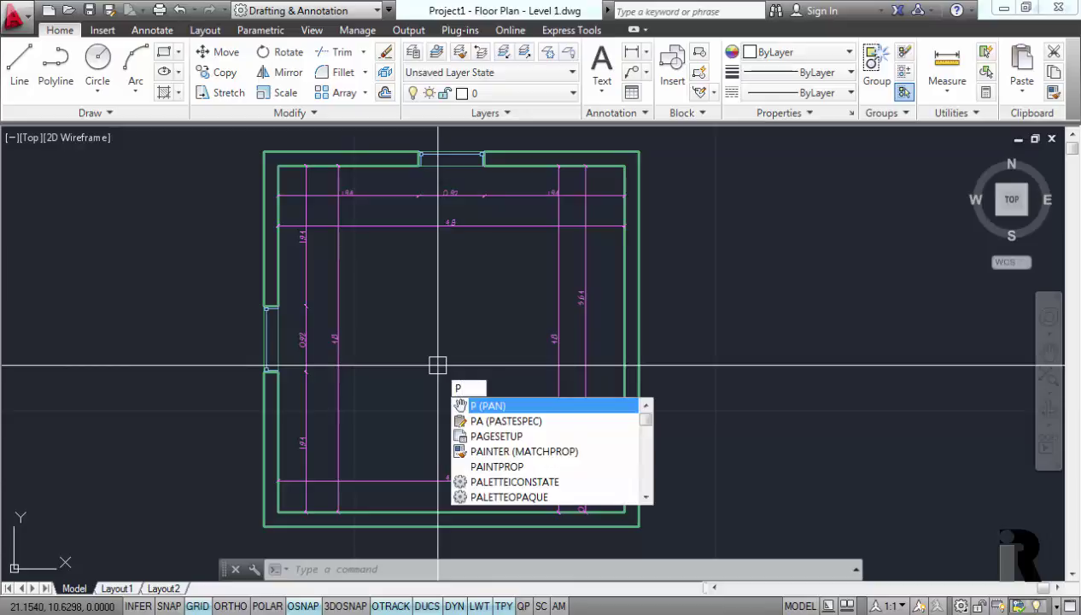
# Pan the floor plan using the PAN command and the navigation bar Pan button
pyautogui.press('Return')
pyautogui.moveTo(461, 353)
pyautogui.mouseDown()
pyautogui.moveTo(535, 369)
pyautogui.moveTo(446, 355)
pyautogui.moveTo(514, 335)
pyautogui.moveTo(331, 349)
pyautogui.moveTo(447, 352)
pyautogui.moveTo(402, 340)
pyautogui.moveTo(217, 415)
pyautogui.moveTo(381, 386)
pyautogui.moveTo(646, 285)
pyautogui.moveTo(645, 306)
pyautogui.mouseUp()
pyautogui.press('Escape')
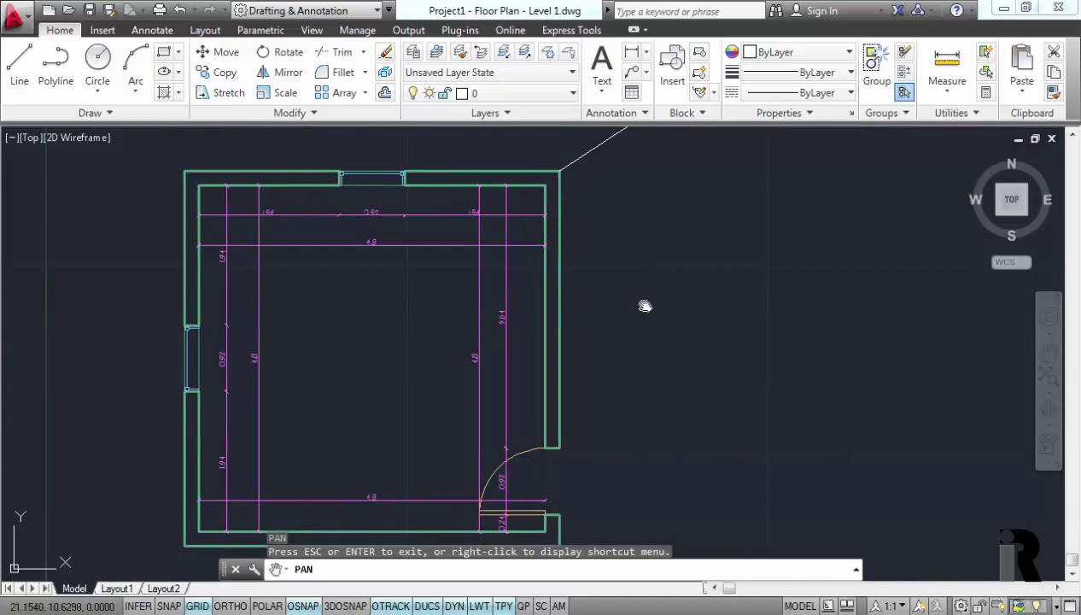
pyautogui.click(1049, 354)
pyautogui.moveTo(862, 202); pyautogui.dragTo(471, 334)
pyautogui.moveTo(938, 231)
pyautogui.mouseDown()
pyautogui.moveTo(741, 266)
pyautogui.moveTo(584, 340)
pyautogui.mouseUp()
pyautogui.press('Escape')
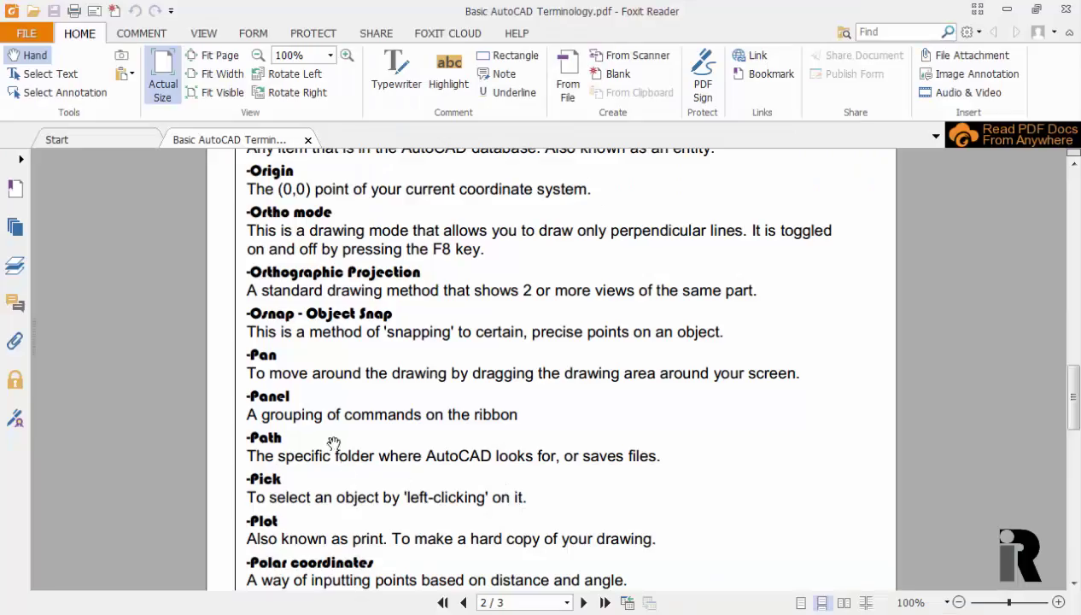
# Scroll the glossary to read the Pan definition
pyautogui.moveTo(350, 396)
pyautogui.mouseDown()
pyautogui.moveTo(400, 339)
pyautogui.moveTo(413, 199)
pyautogui.mouseUp()
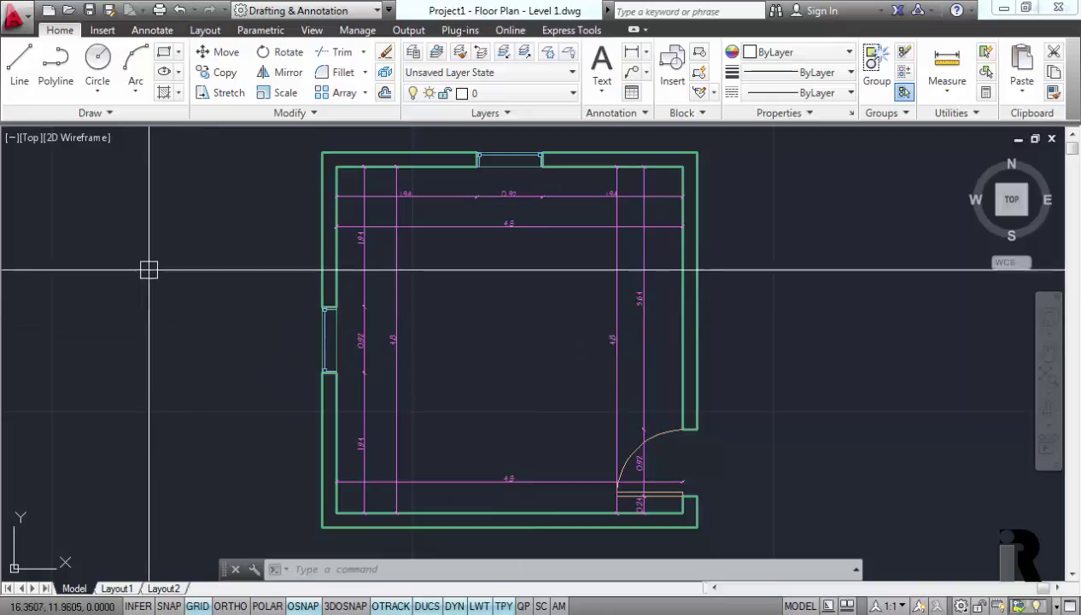
# Check the saved folder path of Project1 - Floor Plan - Level 1.dwg under Recent Documents
pyautogui.click(19, 20)
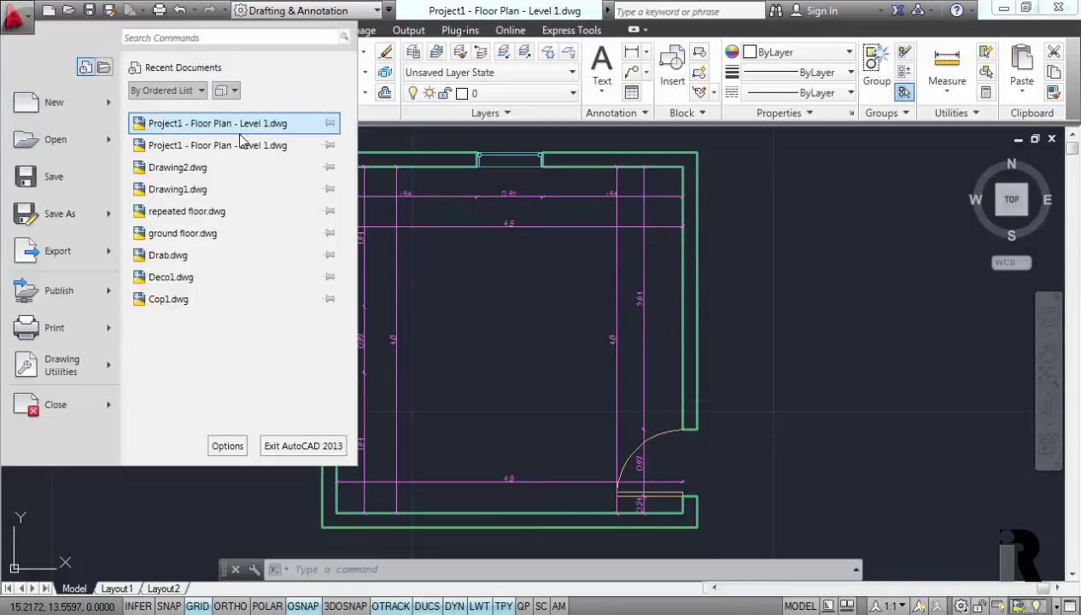
pyautogui.moveTo(218, 123)
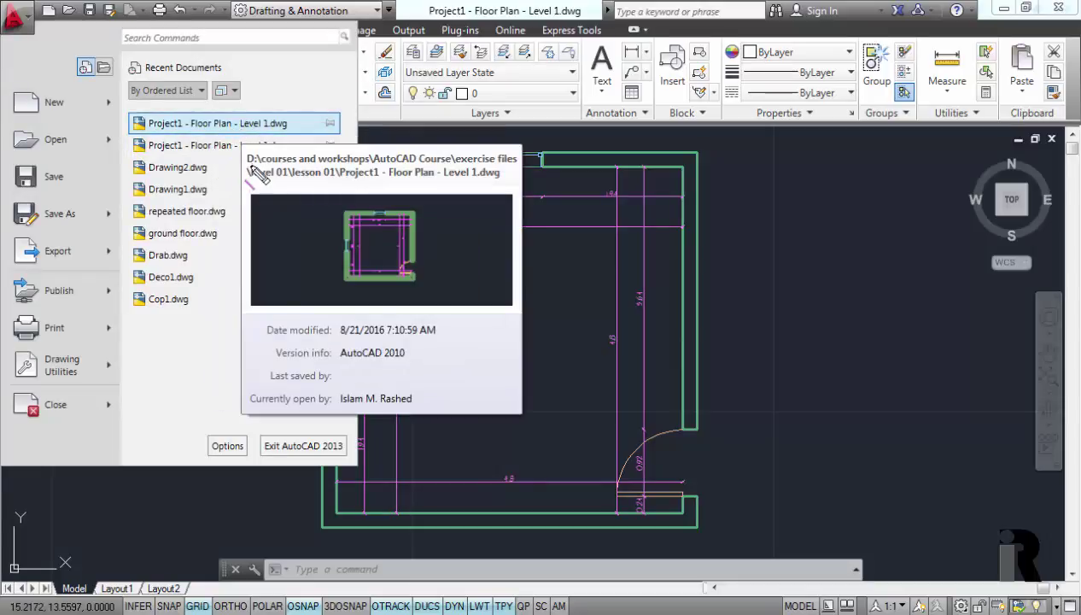
pyautogui.moveTo(248, 165); pyautogui.dragTo(500, 164)
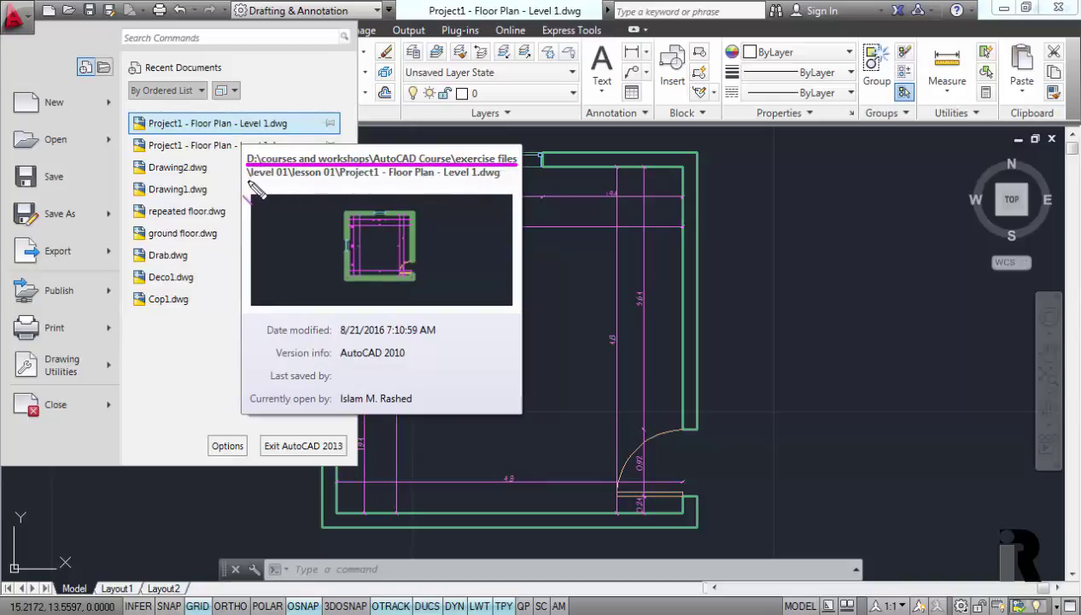
pyautogui.moveTo(250, 179); pyautogui.dragTo(501, 179)
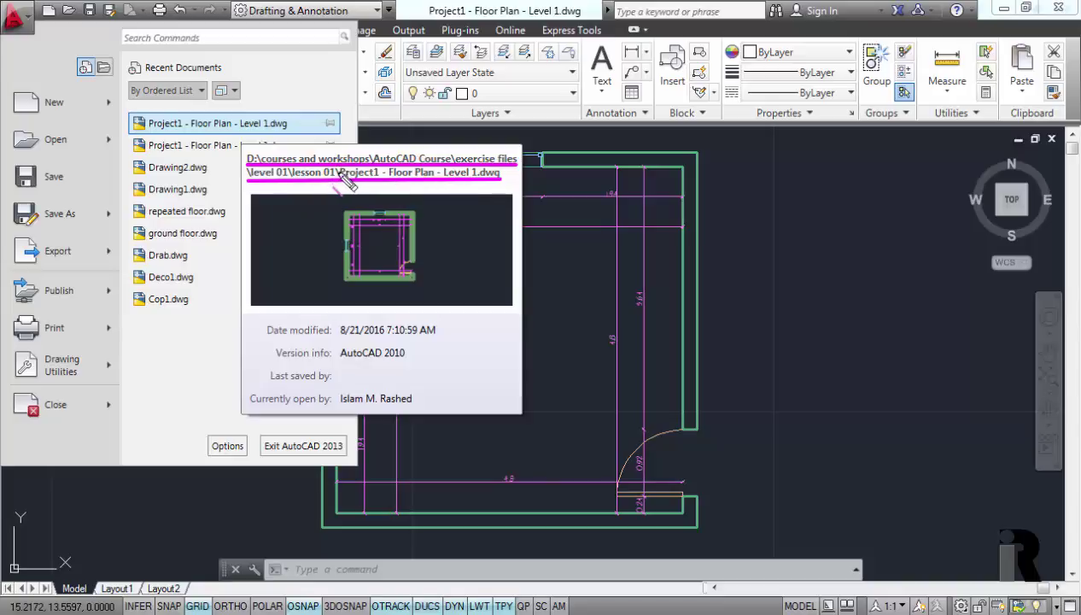
pyautogui.moveTo(398, 184); pyautogui.dragTo(500, 178)
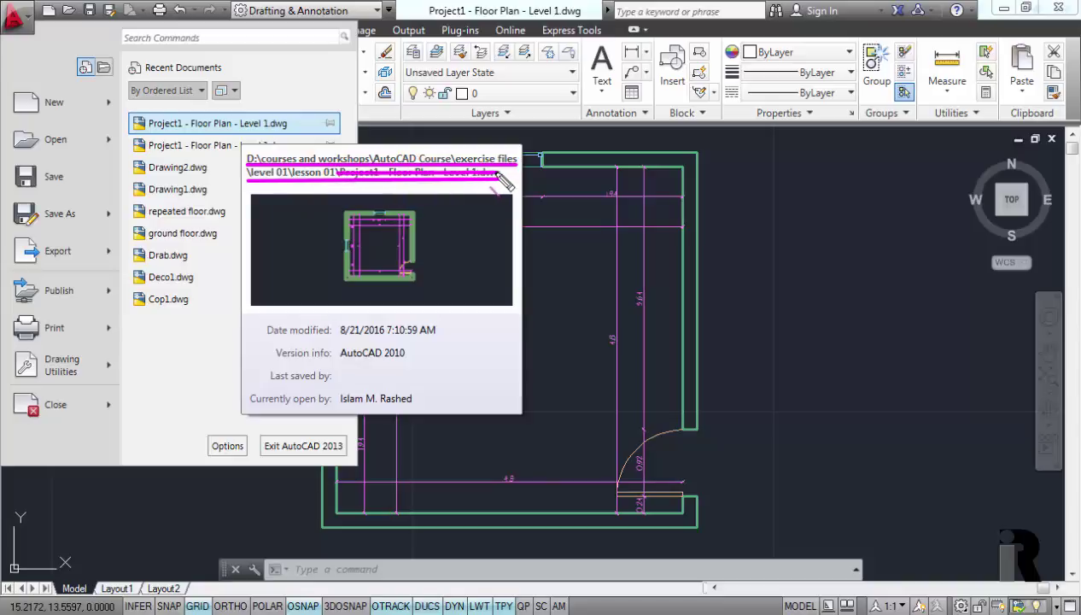
pyautogui.moveTo(338, 173); pyautogui.dragTo(392, 210)
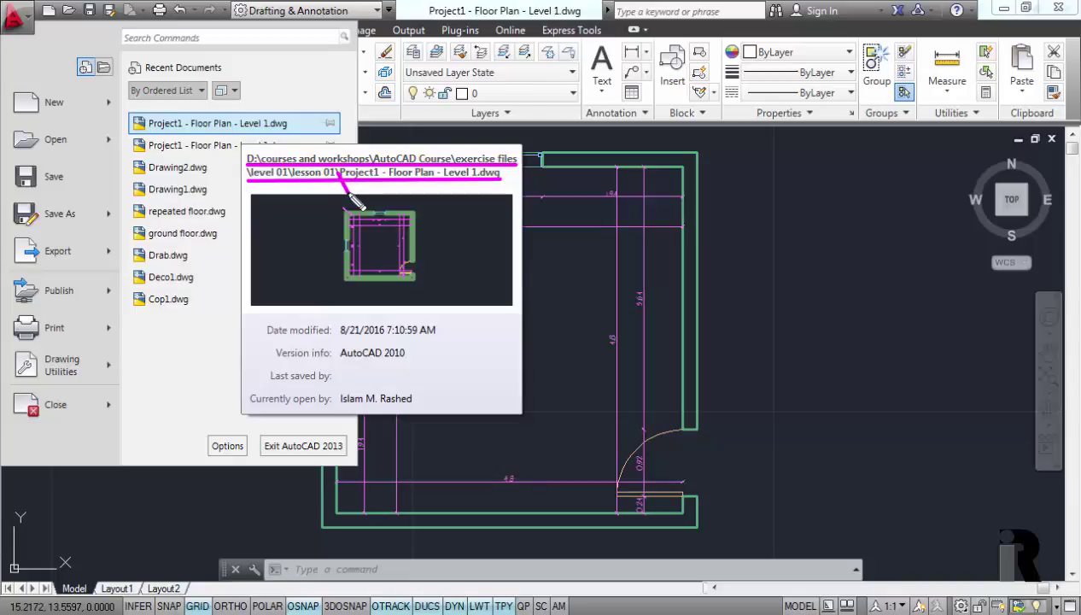
pyautogui.click(378, 224)
pyautogui.moveTo(634, 420); pyautogui.dragTo(615, 418, button='middle')
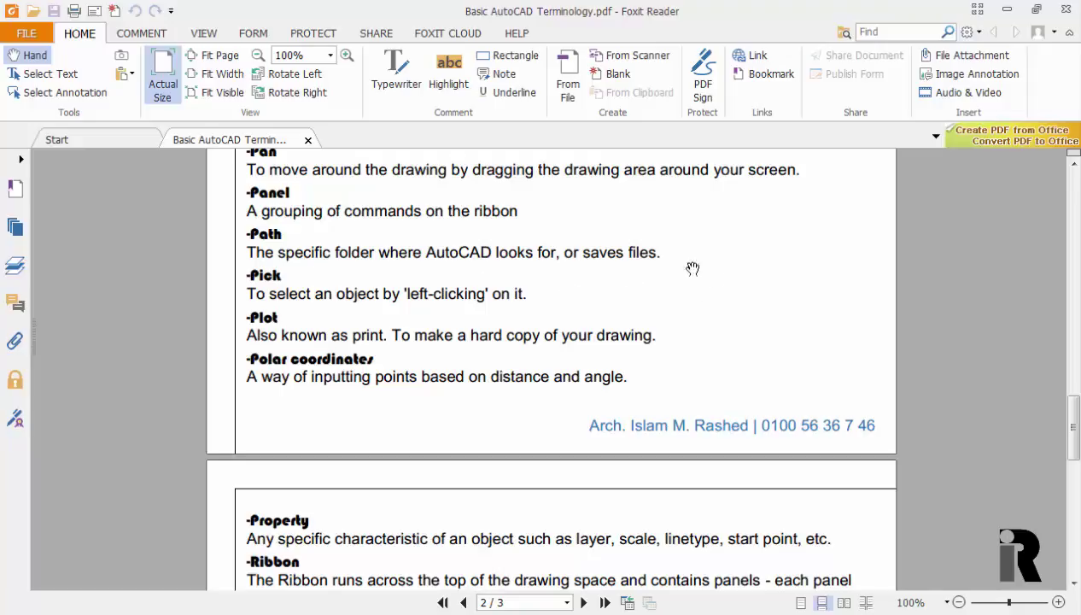
# Scroll the glossary to read the Path and Pick definitions
pyautogui.moveTo(680, 262); pyautogui.dragTo(681, 259)
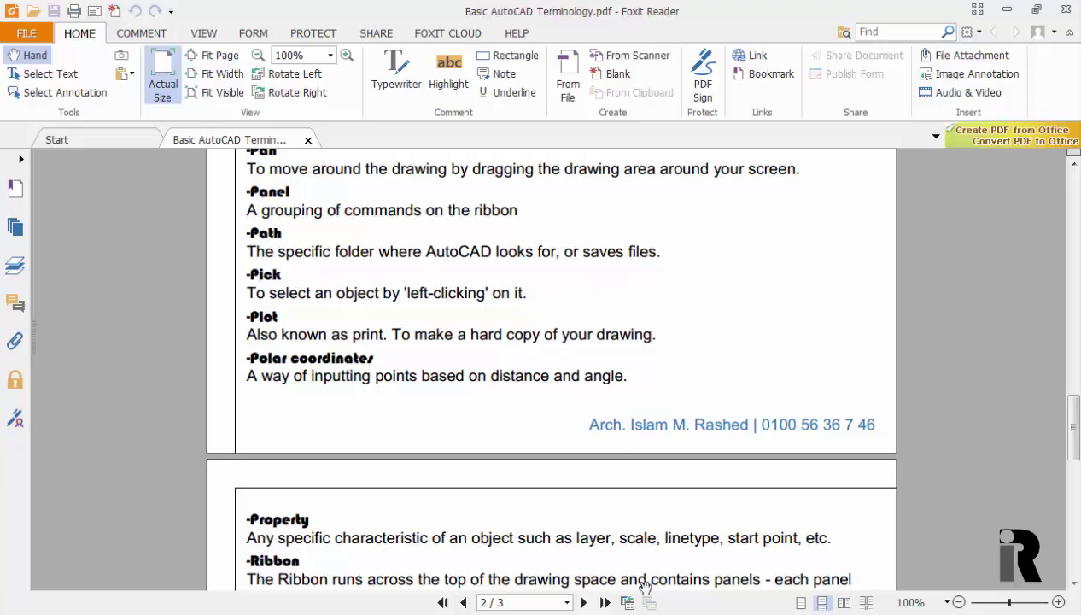
# Select the right outer wall twice to check its A-WALL layer and 0.35 mm lineweight
pyautogui.click(367, 512)
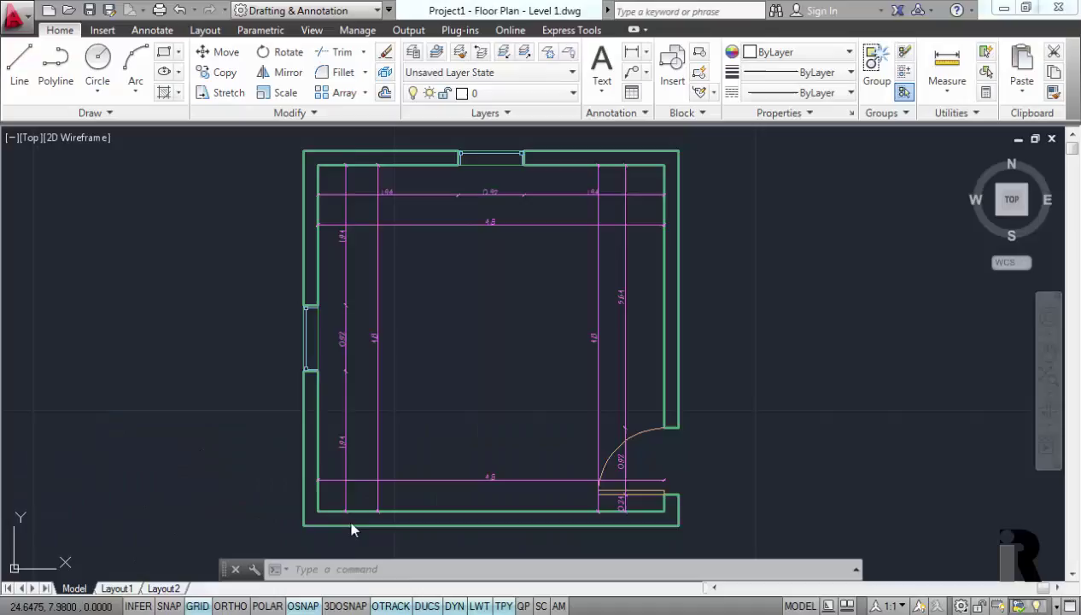
pyautogui.click(683, 267)
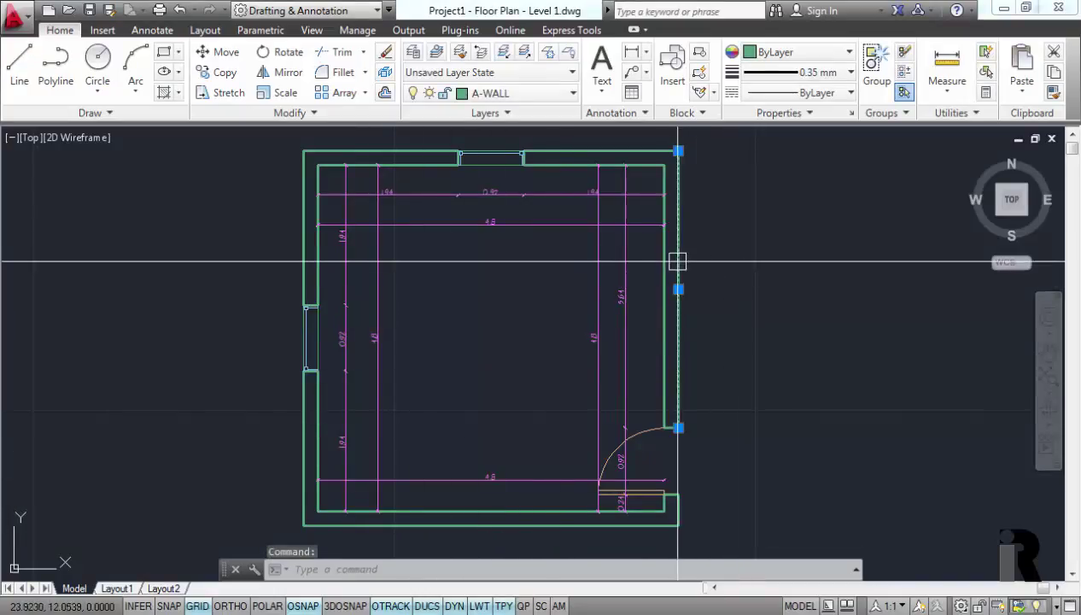
pyautogui.press('Escape')
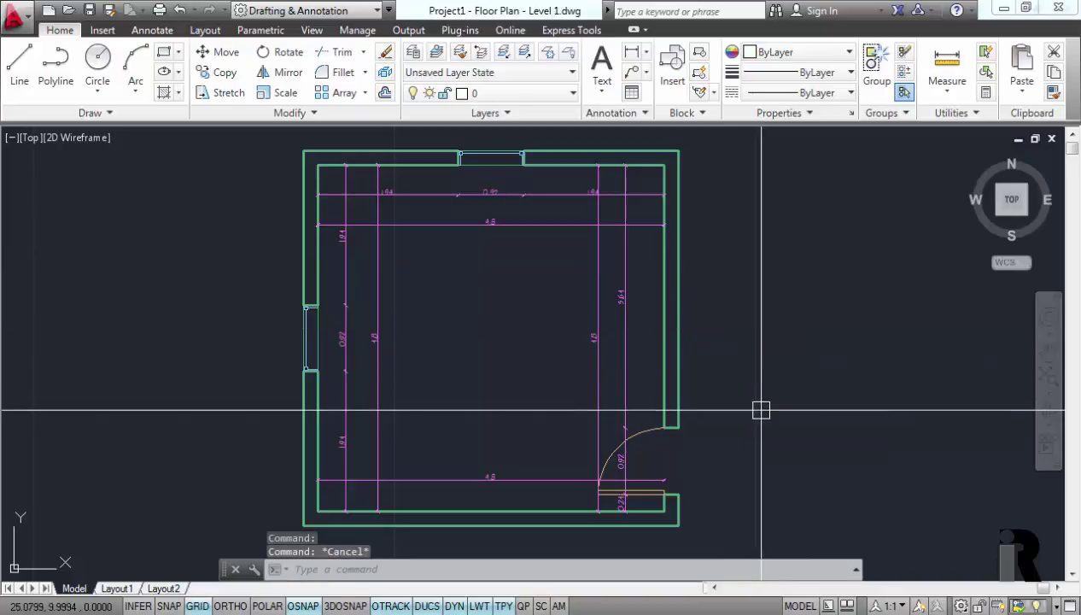
pyautogui.click(681, 340)
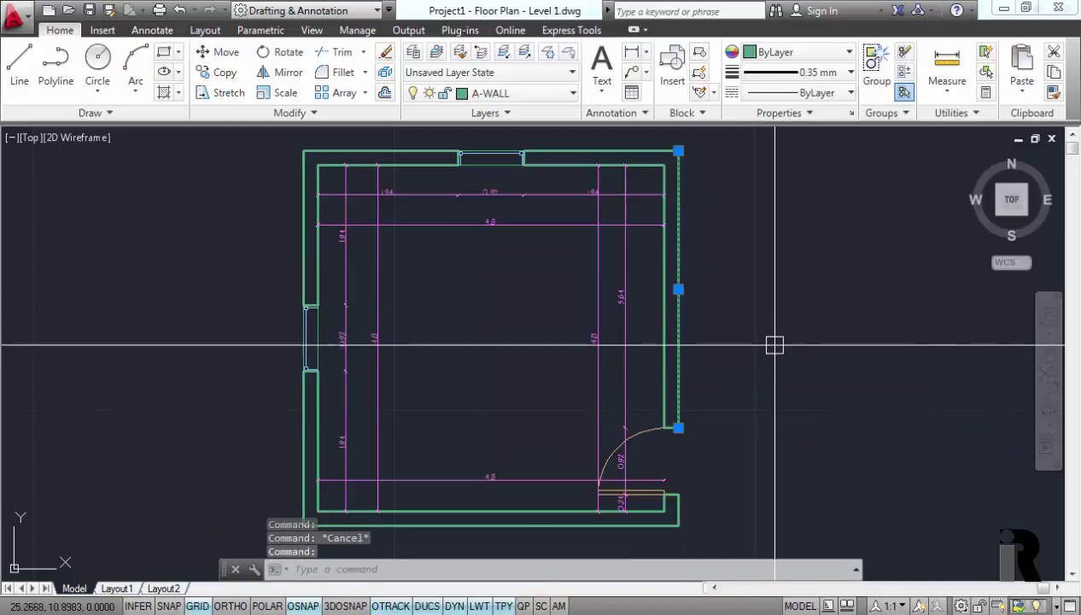
pyautogui.press('Escape')
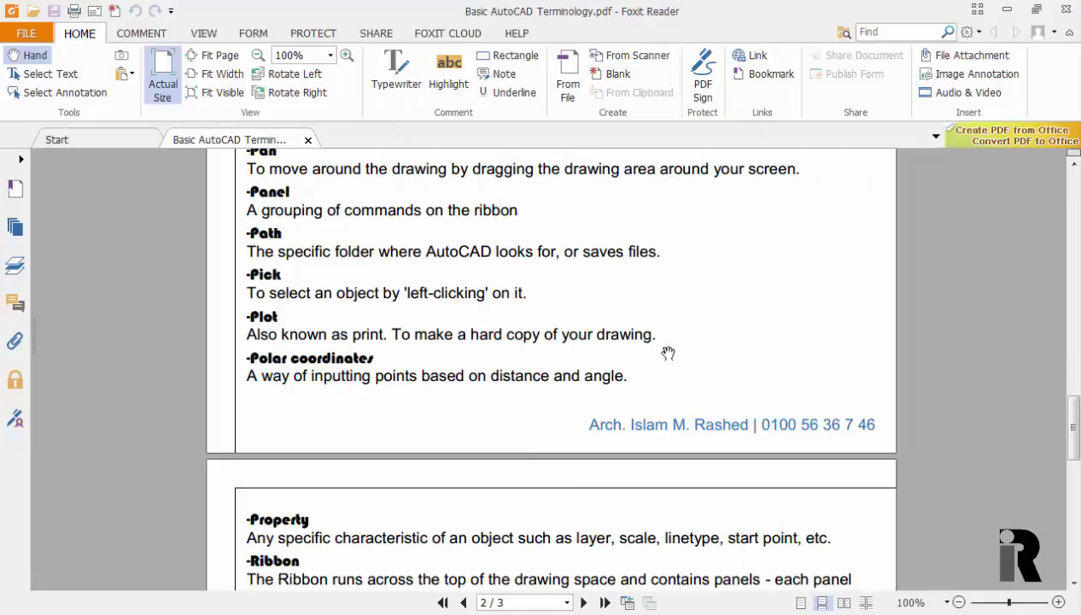
pyautogui.moveTo(670, 350); pyautogui.dragTo(667, 333)
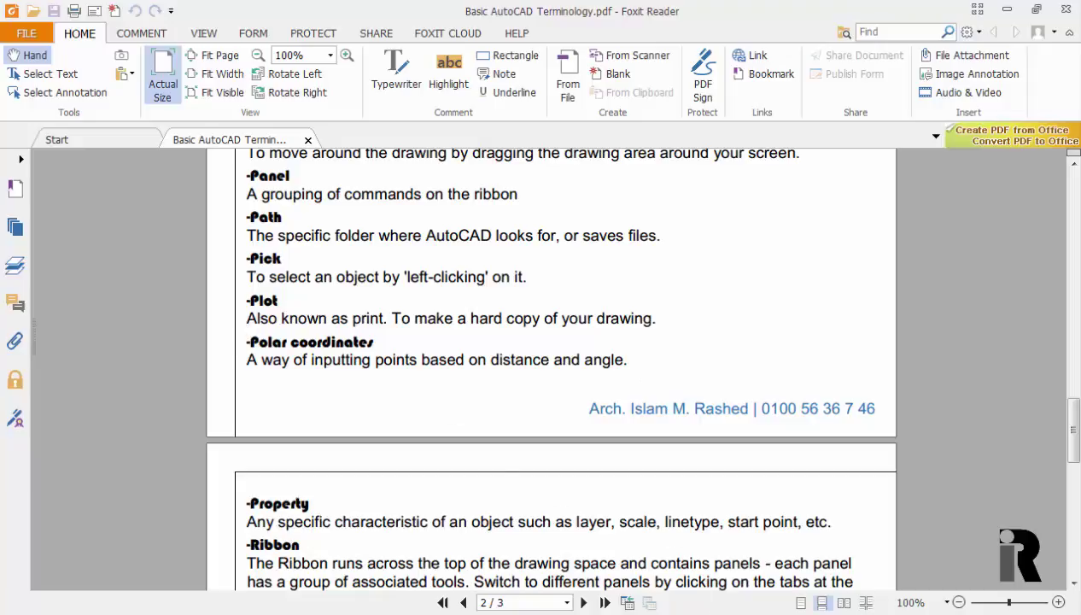
pyautogui.click(398, 554)
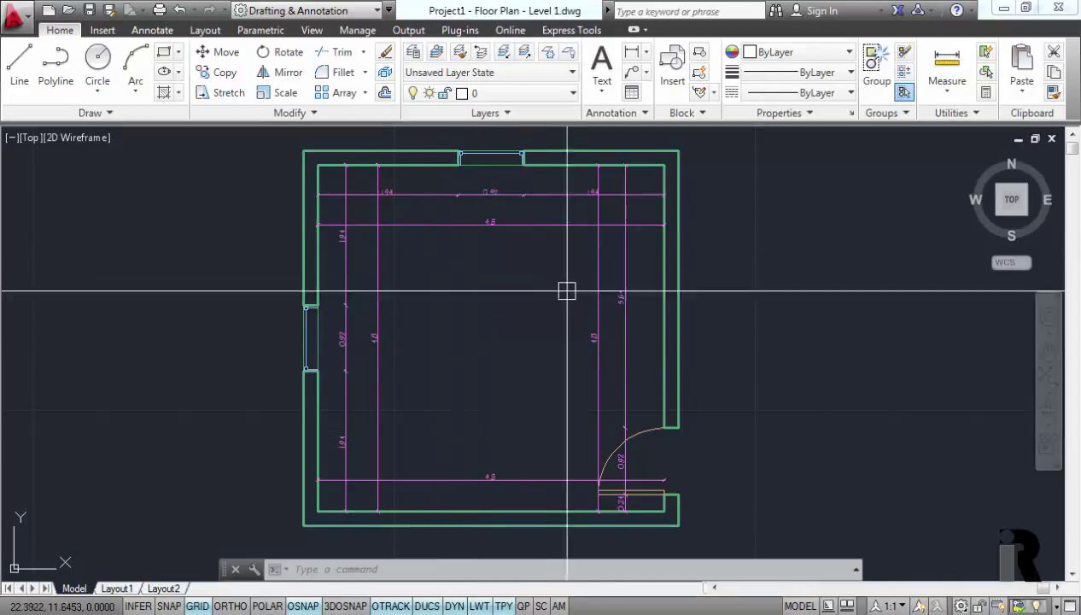
pyautogui.moveTo(498, 307); pyautogui.dragTo(510, 305, button='middle')
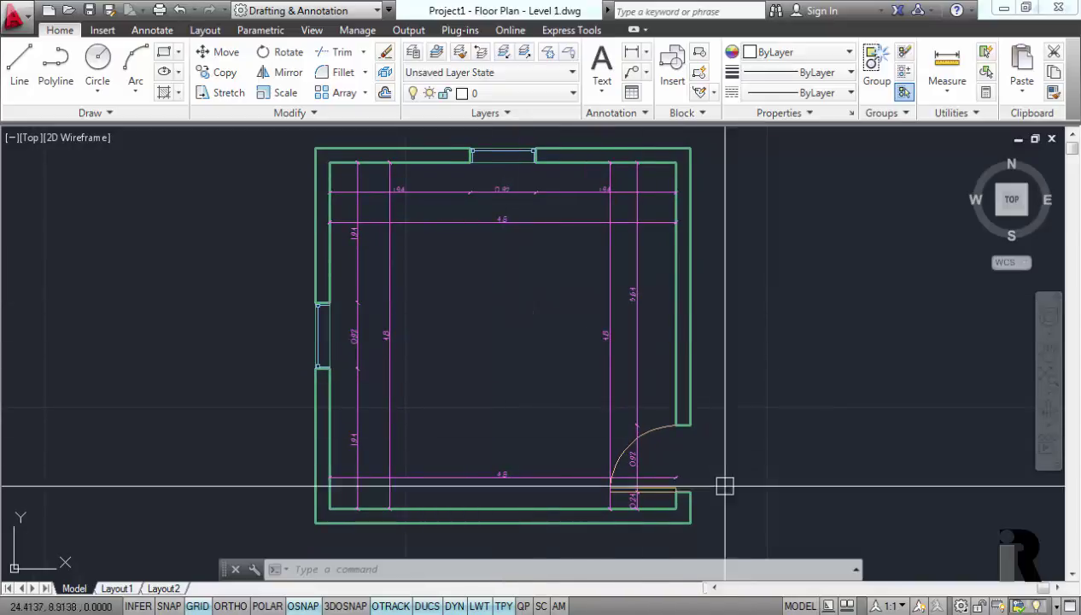
pyautogui.click(720, 550)
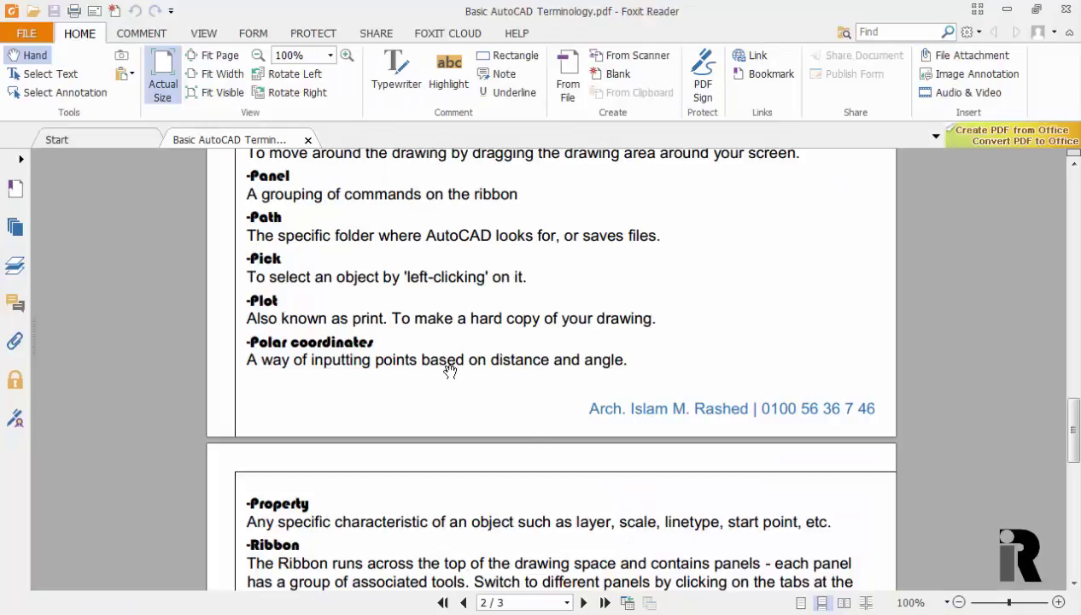
pyautogui.moveTo(446, 408); pyautogui.dragTo(444, 364)
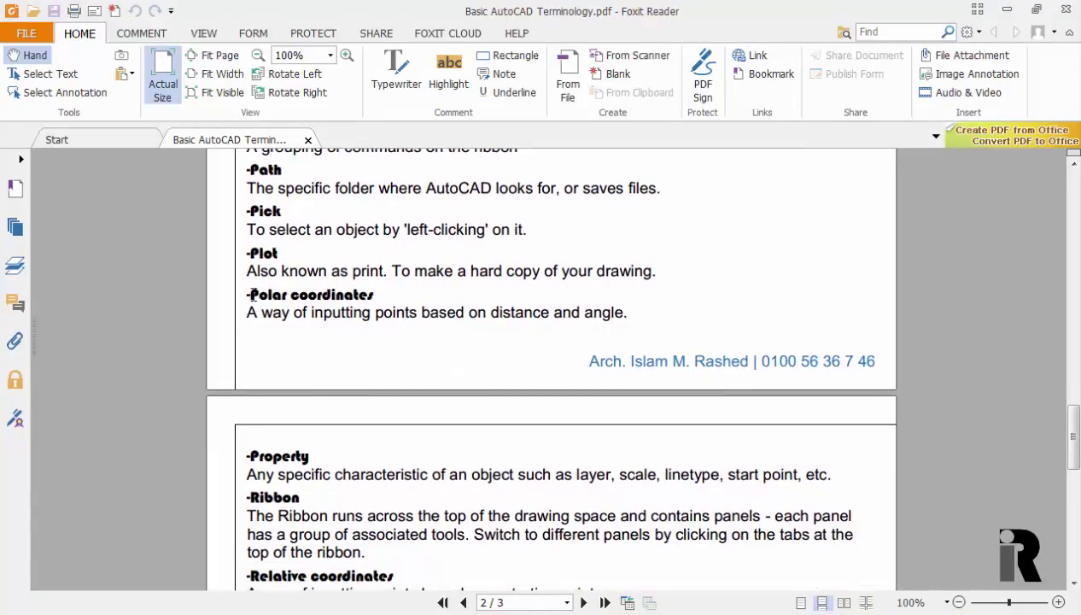
pyautogui.moveTo(251, 296); pyautogui.dragTo(367, 294)
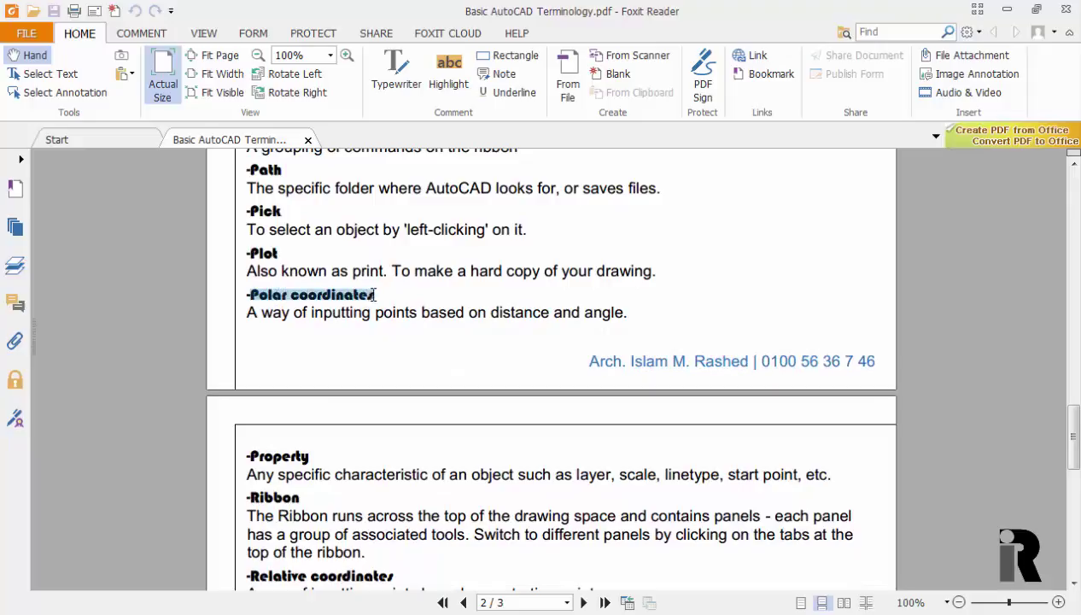
pyautogui.click(416, 298)
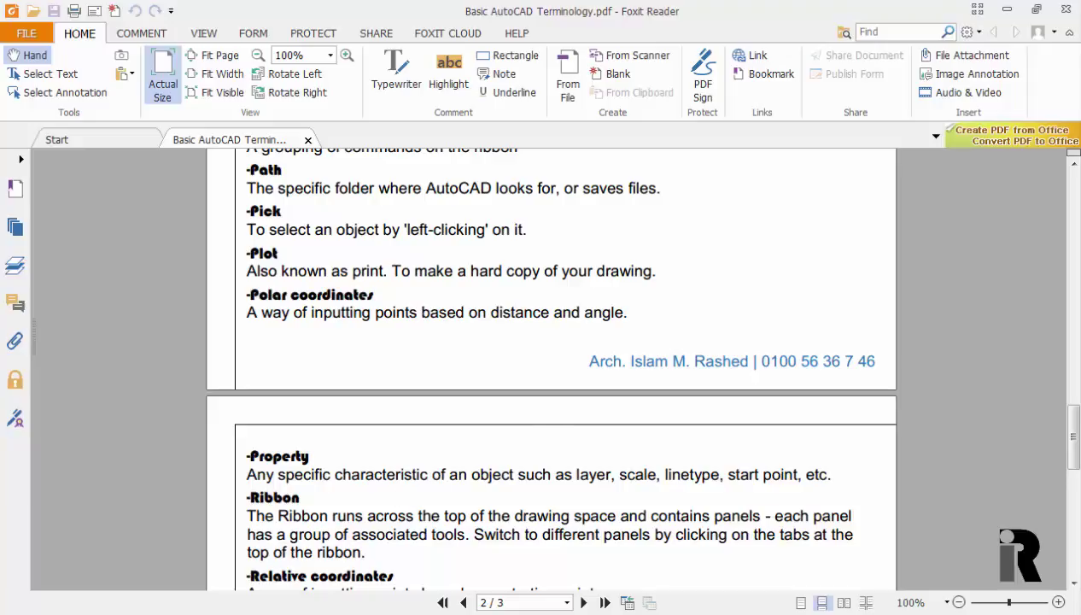
# Zoom and pan to the upper-right room, then start a line (L) from a point beside it
pyautogui.click(322, 531)
pyautogui.scroll(-5, 323, 392)
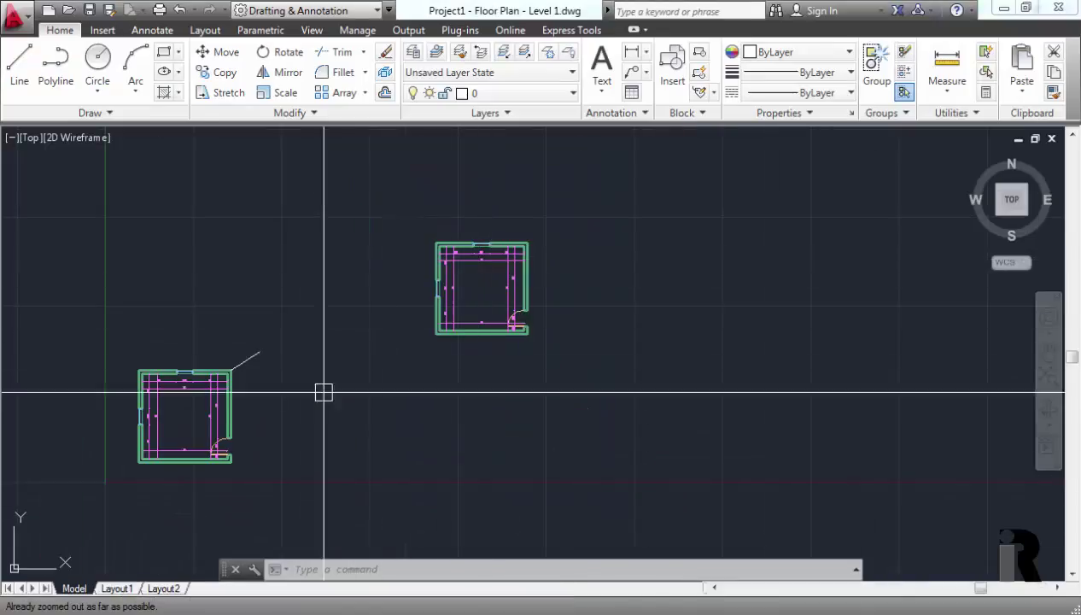
pyautogui.moveTo(324, 392); pyautogui.dragTo(490, 386, button='middle')
pyautogui.scroll(4, 336, 410)
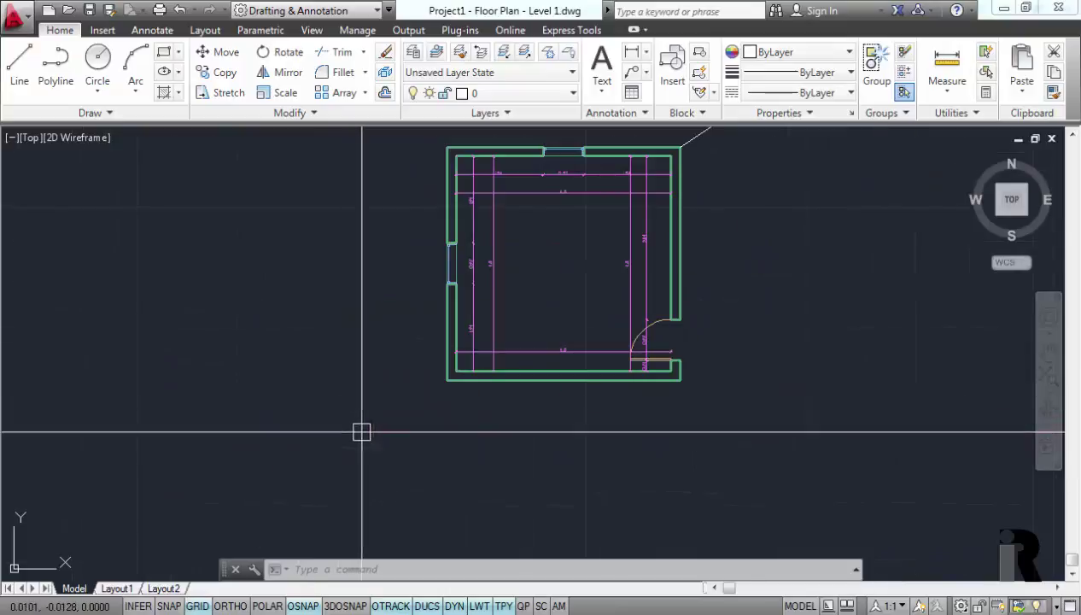
pyautogui.moveTo(652, 425); pyautogui.dragTo(463, 444, button='middle')
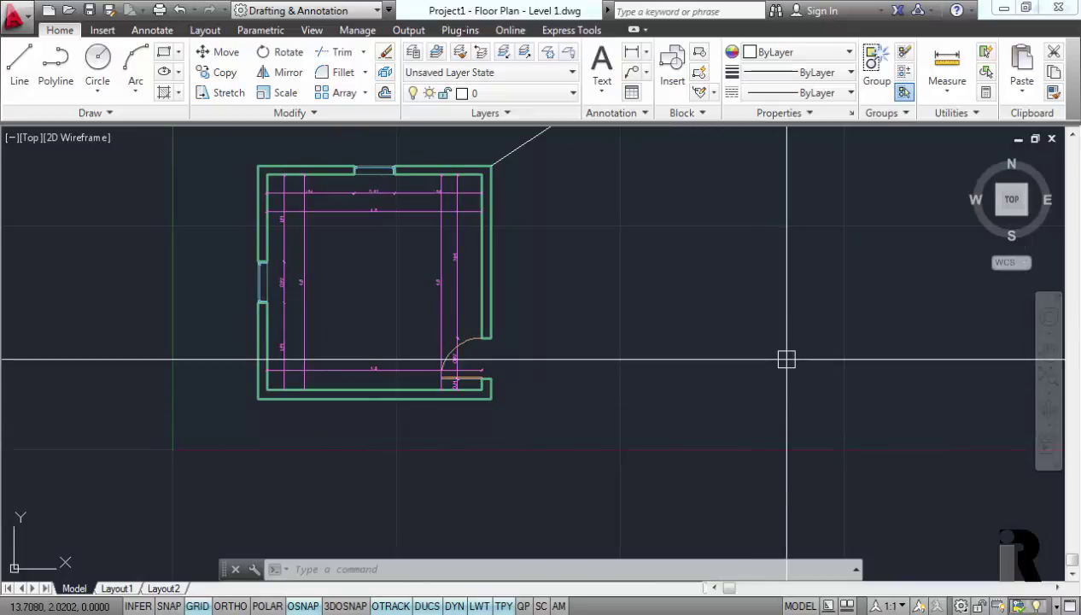
pyautogui.press('l')
pyautogui.press('Return')
pyautogui.click(681, 343)
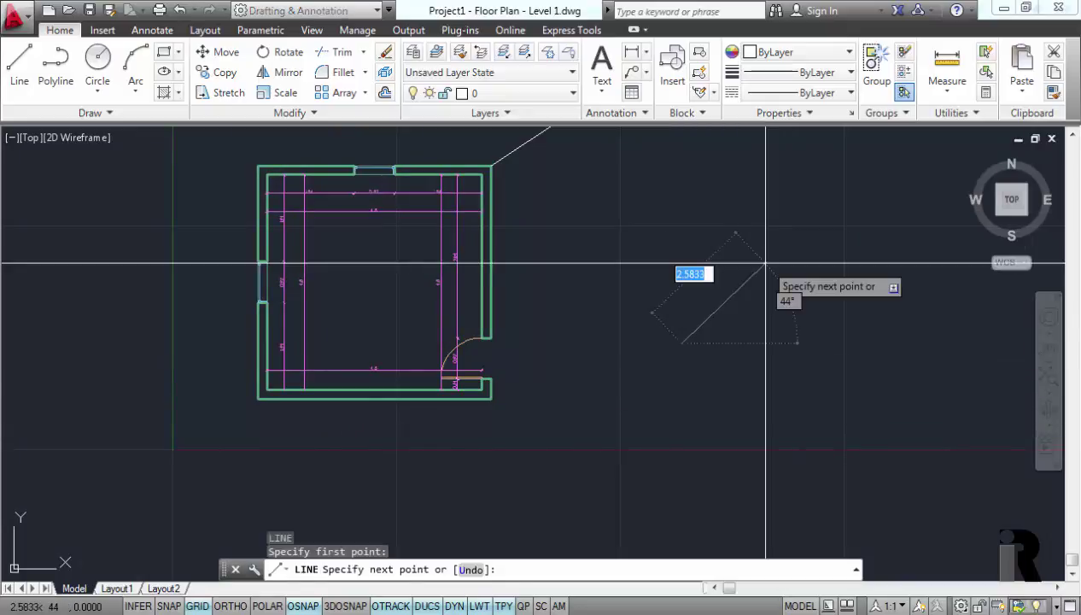
pyautogui.write('@')
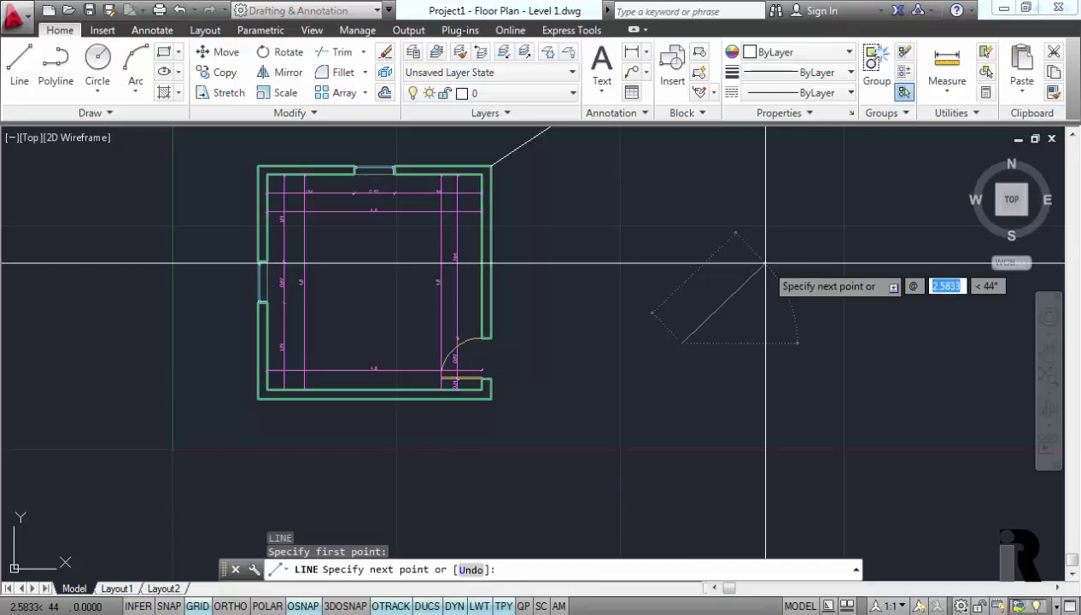
pyautogui.write('10')
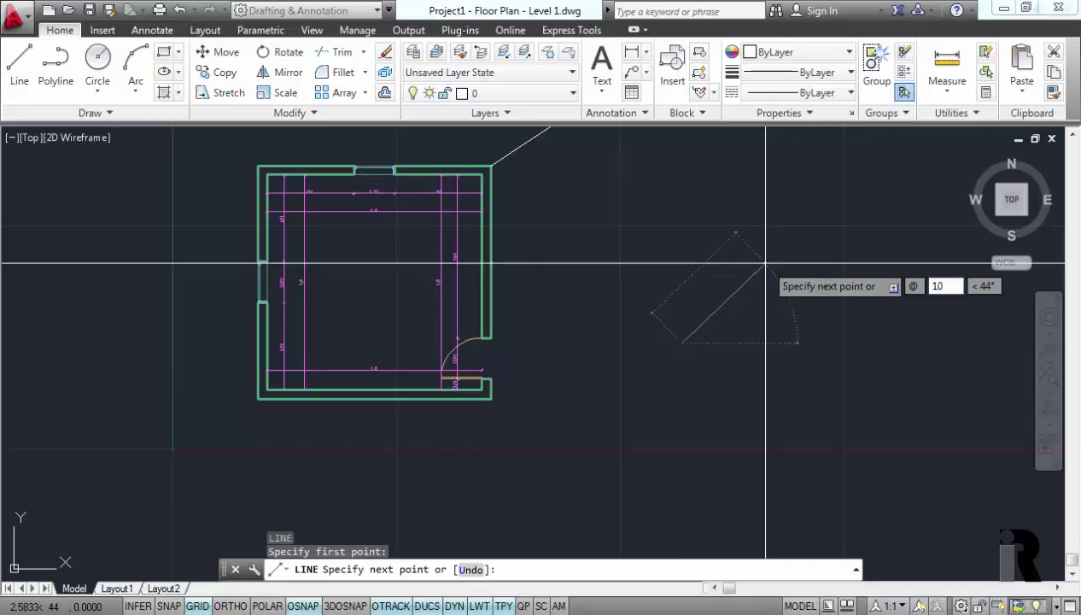
pyautogui.press('Tab')
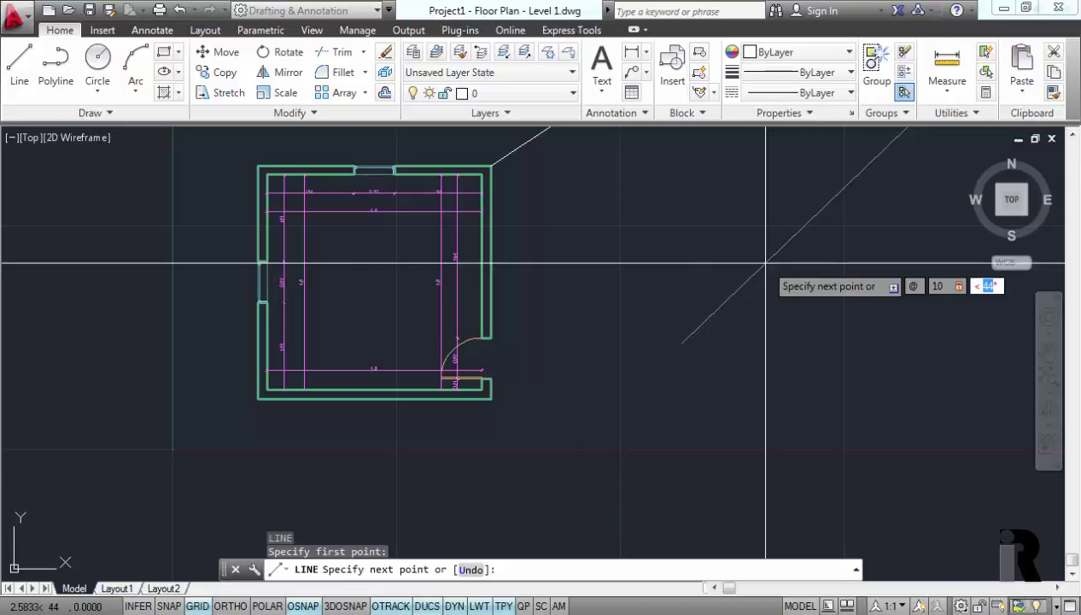
pyautogui.write('45')
pyautogui.press('Return')
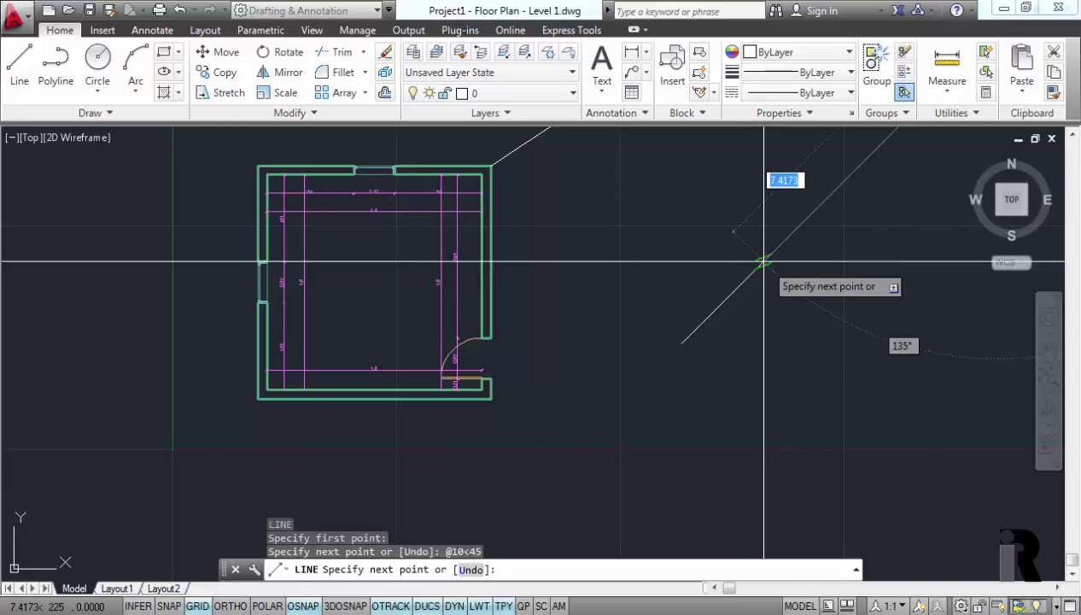
pyautogui.scroll(-4, 769, 290)
pyautogui.moveTo(769, 299); pyautogui.dragTo(683, 362, button='middle')
pyautogui.press('Escape')
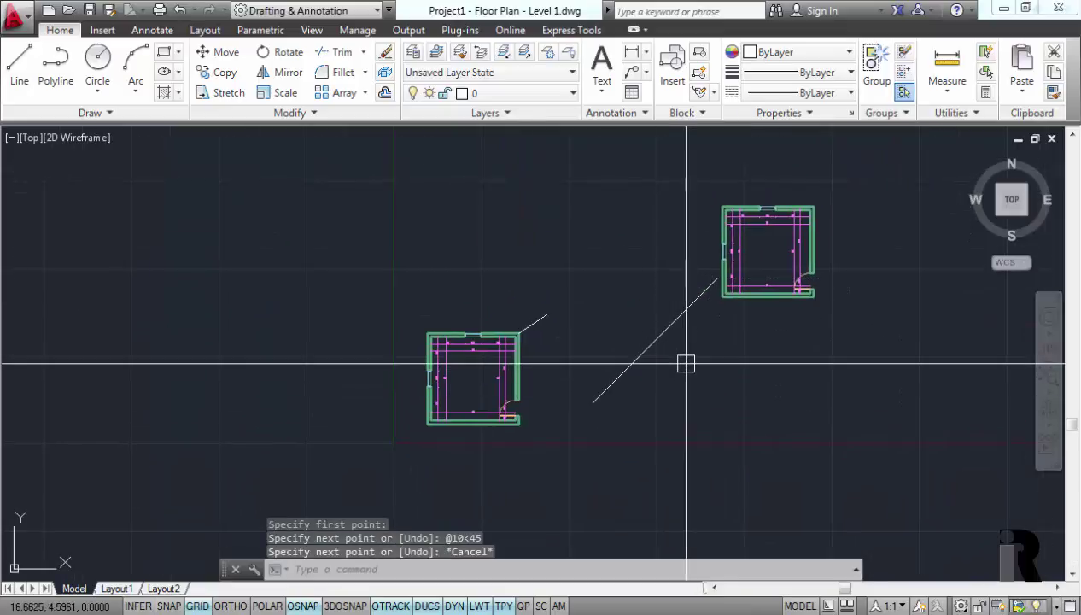
pyautogui.scroll(2, 686, 365)
pyautogui.click(686, 389)
pyautogui.click(640, 270)
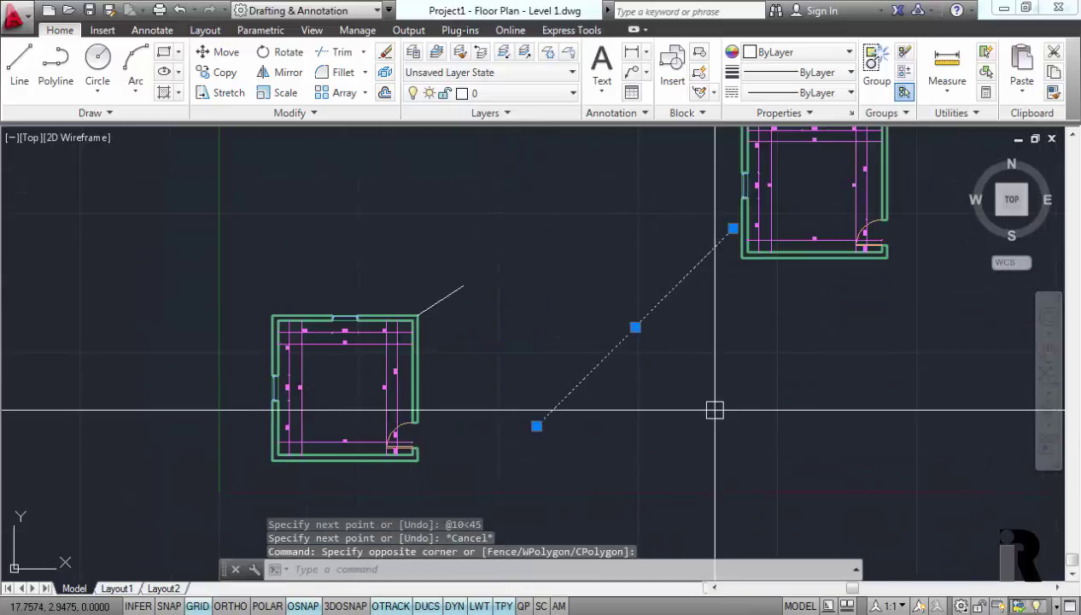
pyautogui.press('Escape')
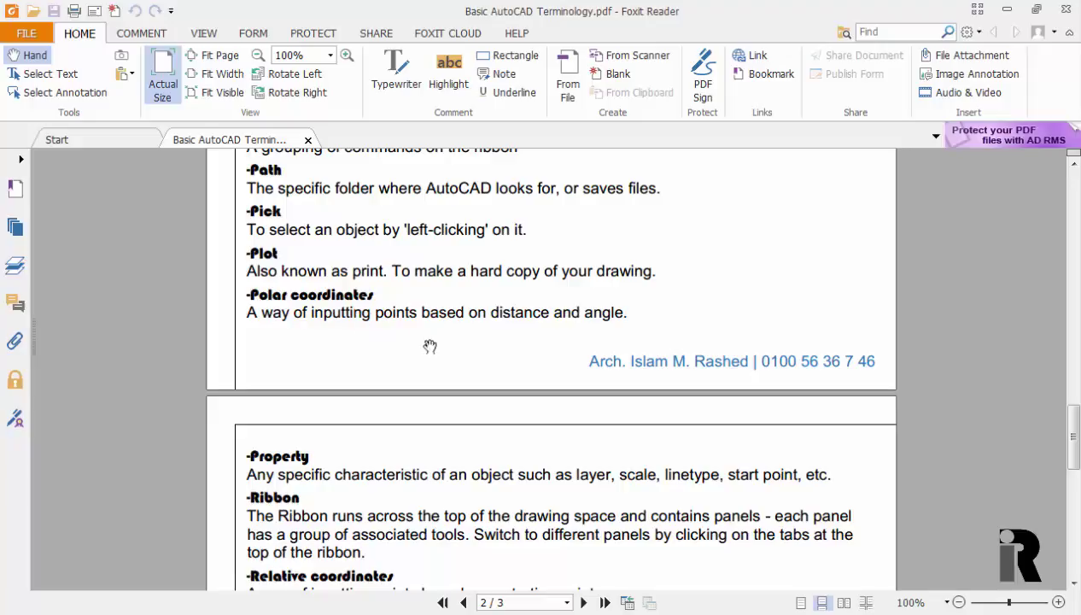
# Pan the glossary onto page 3 so the Property and Selection set definitions are visible
pyautogui.moveTo(536, 364); pyautogui.dragTo(528, 341)
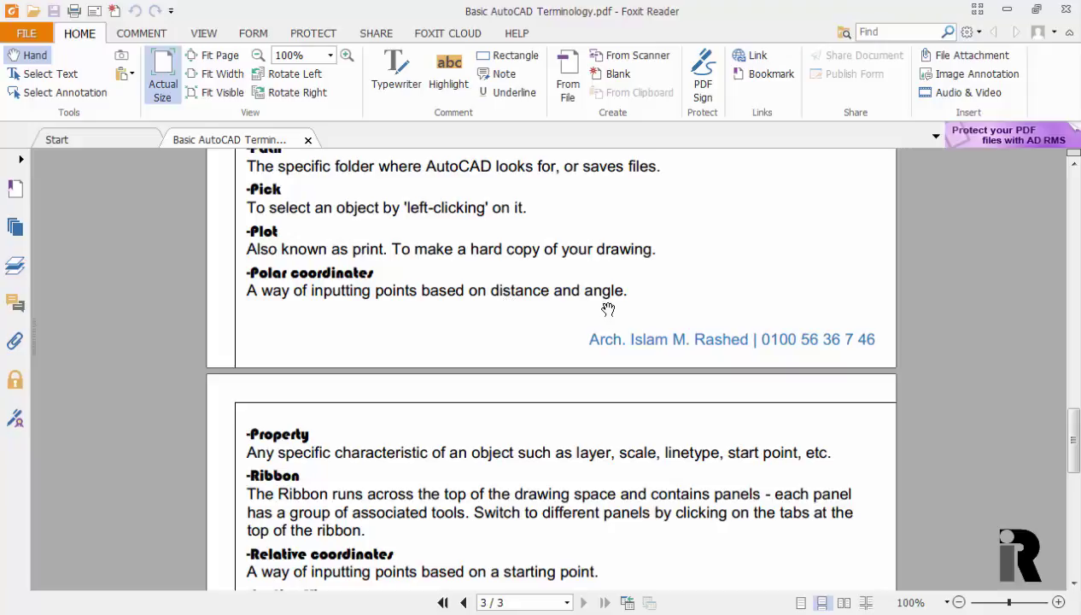
pyautogui.moveTo(477, 500)
pyautogui.mouseDown()
pyautogui.moveTo(500, 394)
pyautogui.moveTo(560, 282)
pyautogui.moveTo(382, 231)
pyautogui.mouseUp()
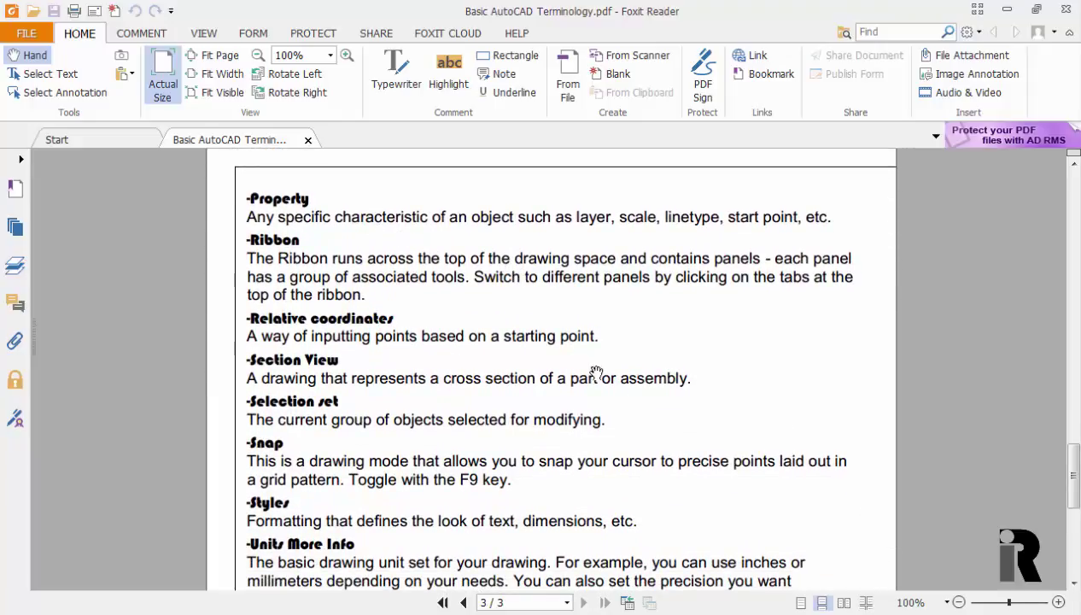
# Zoom in on the room's top wall, select it and dock a narrowed Properties palette on the left
pyautogui.click(422, 562)
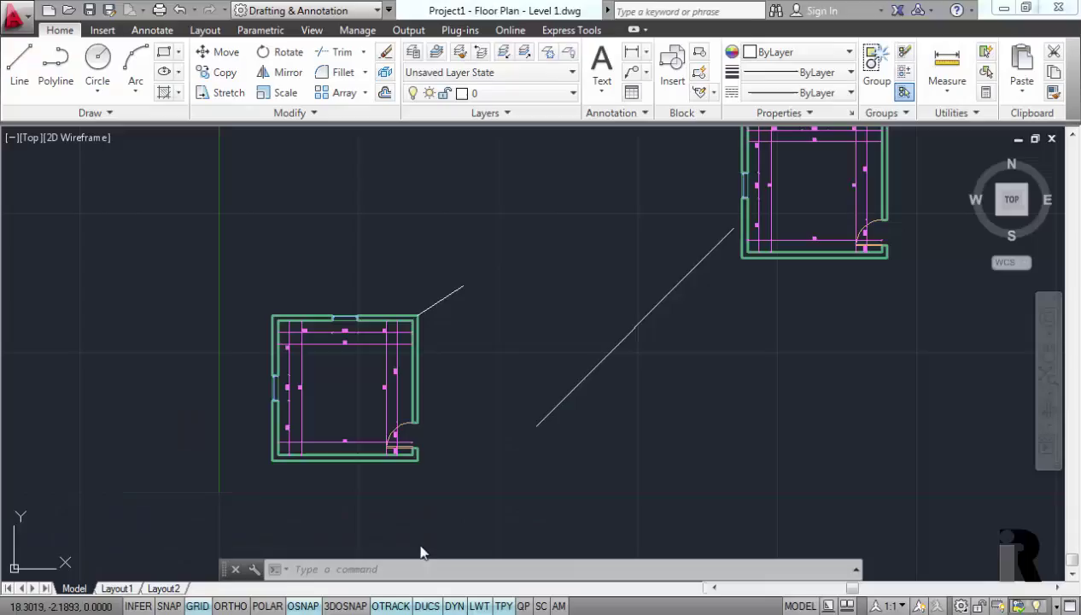
pyautogui.scroll(4, 353, 302)
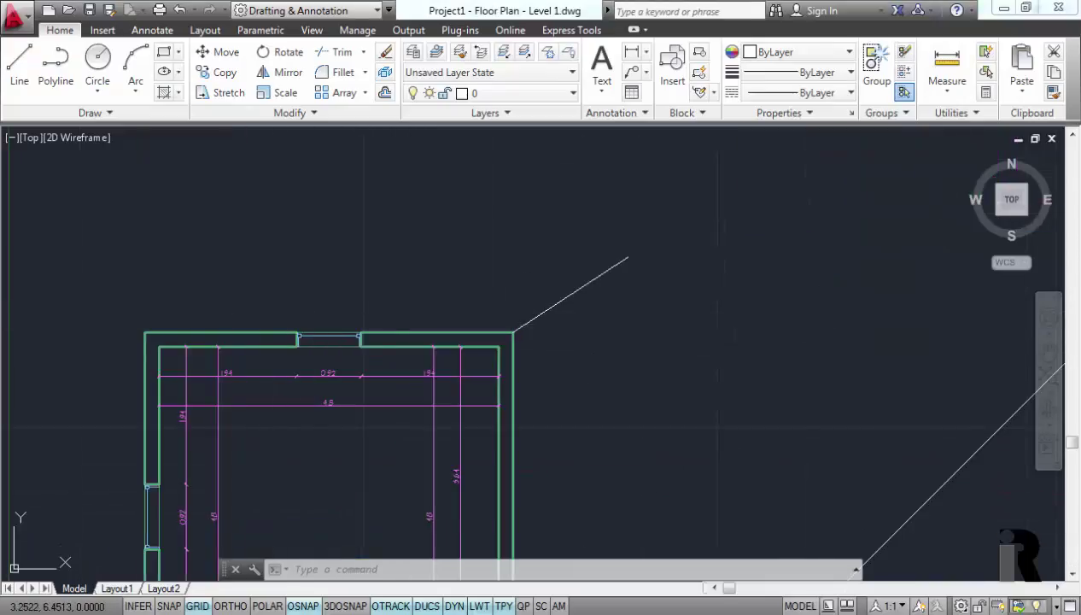
pyautogui.moveTo(199, 297); pyautogui.dragTo(575, 249, button='middle')
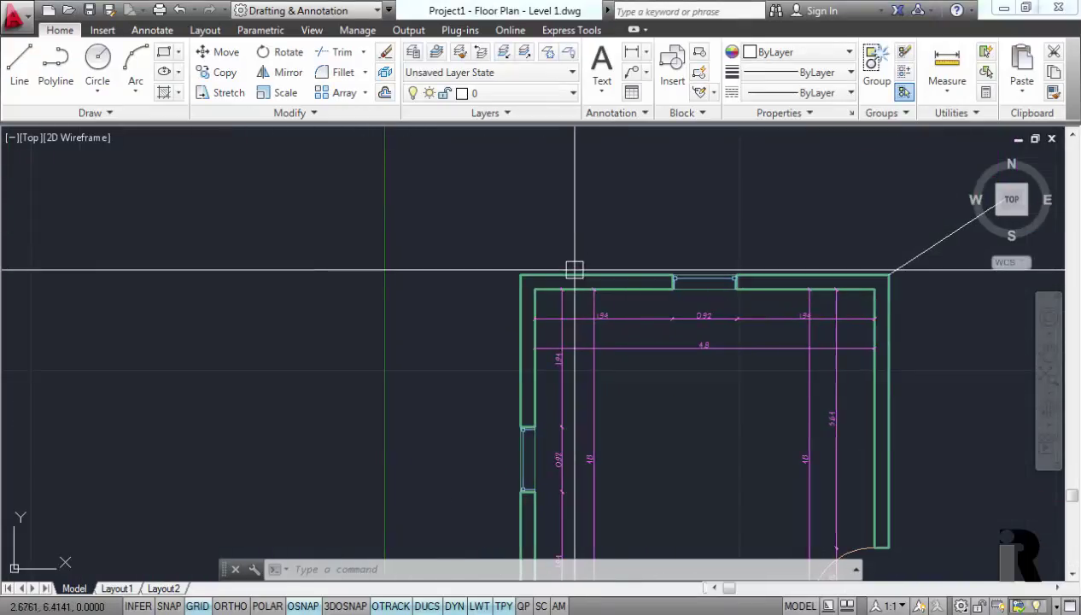
pyautogui.click(574, 270)
pyautogui.rightClick(574, 270)
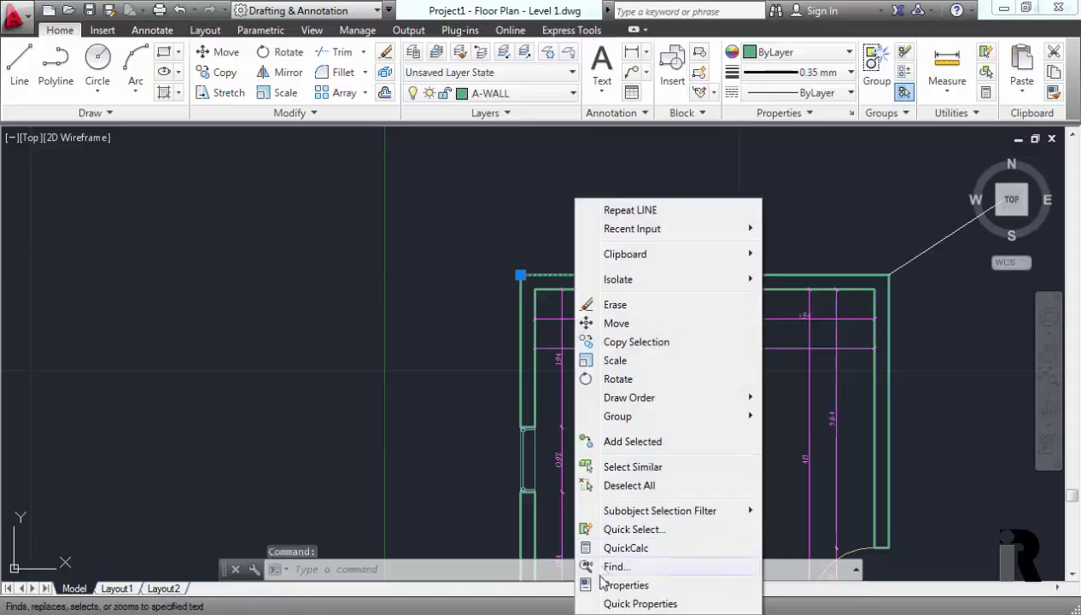
pyautogui.click(626, 586)
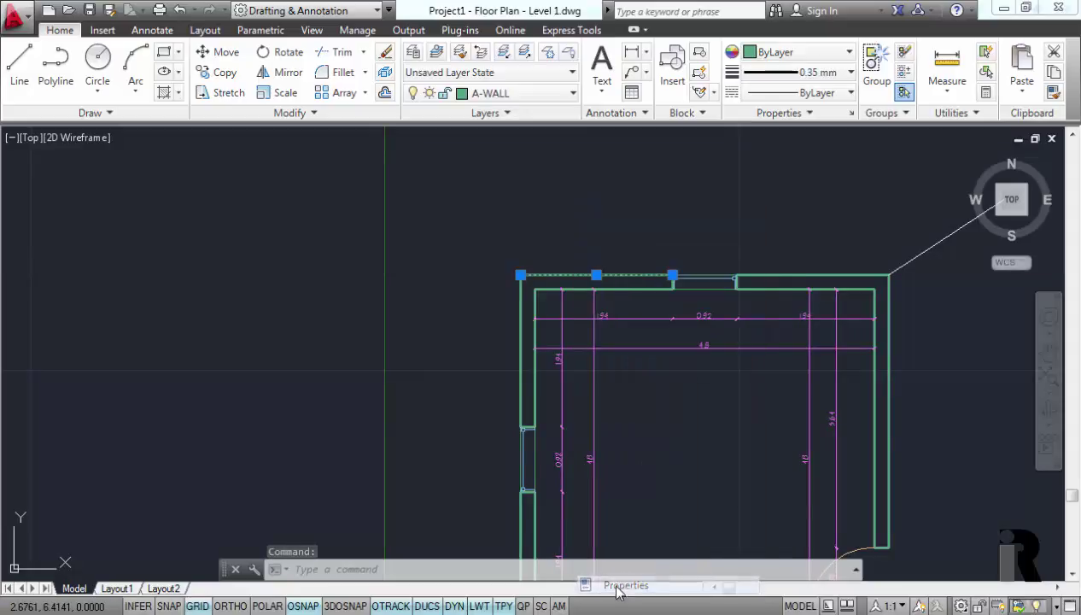
pyautogui.moveTo(613, 173); pyautogui.dragTo(3, 236)
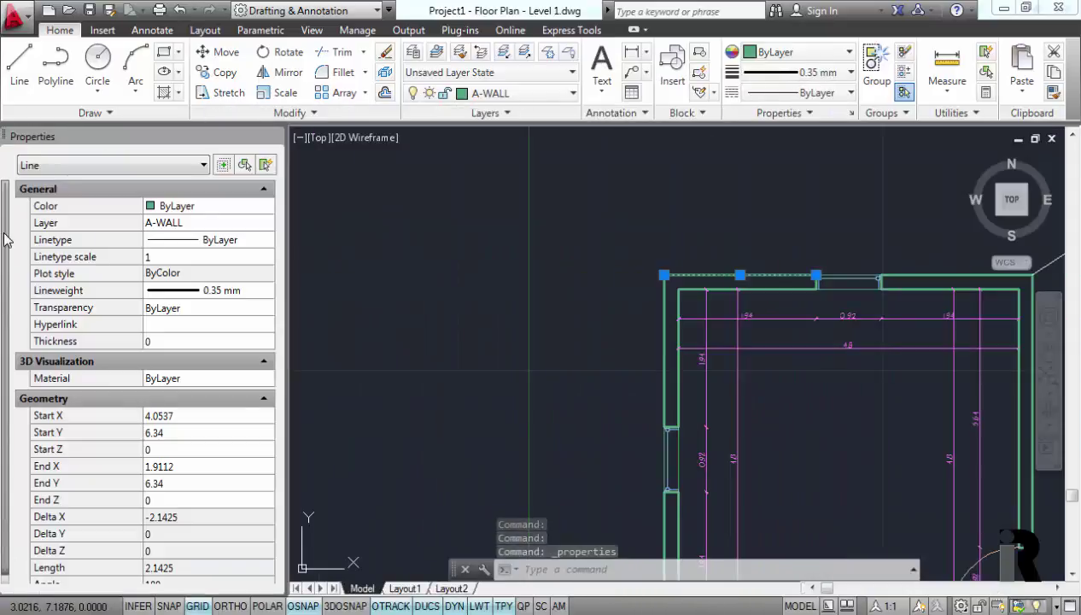
pyautogui.moveTo(289, 245); pyautogui.dragTo(203, 253)
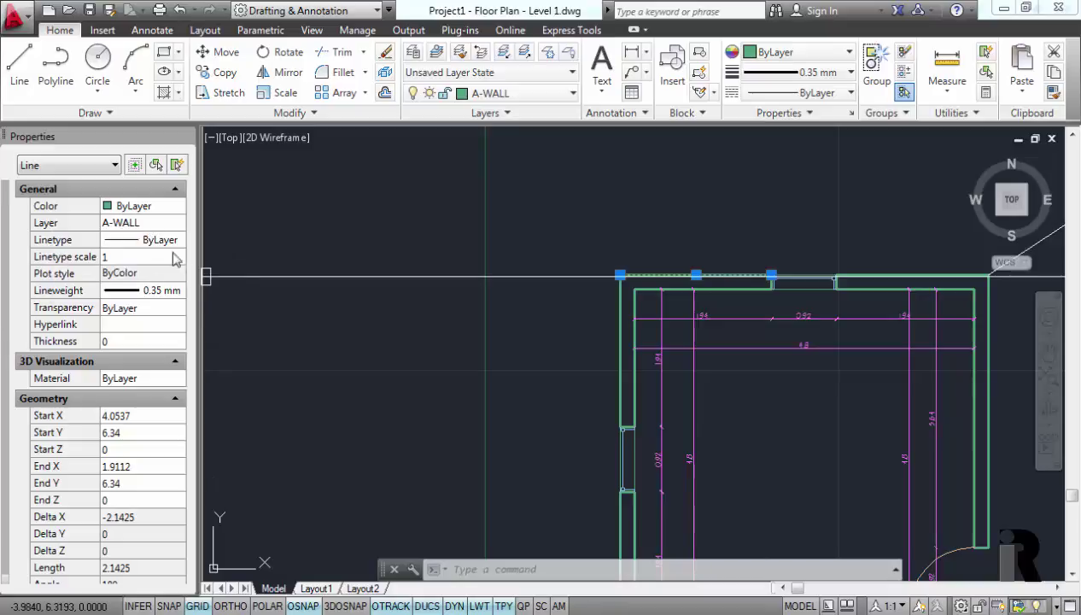
# Inspect the wall line's linetype list, leave it at ByLayer, and deselect
pyautogui.click(158, 240)
pyautogui.click(177, 242)
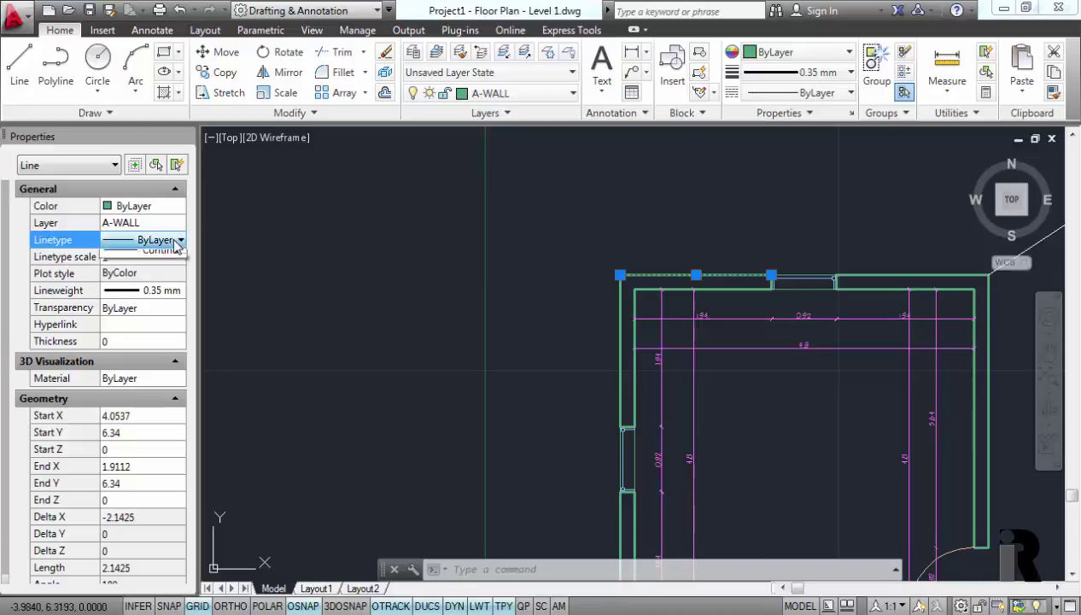
pyautogui.click(263, 258)
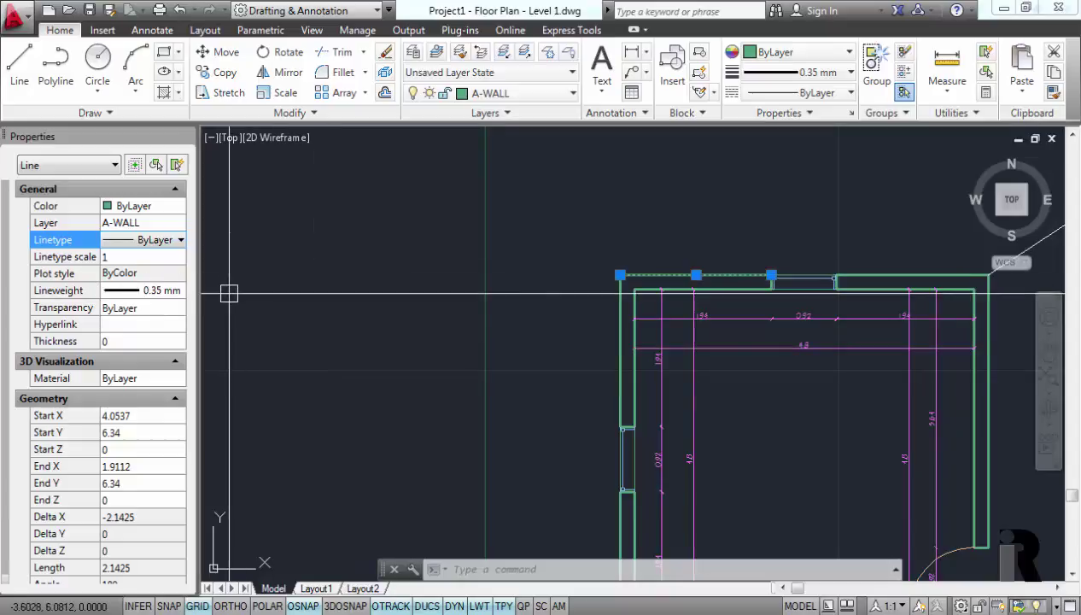
pyautogui.press('Escape')
# Change the top wall line's lineweight from 0.35 mm to 0.70 mm
pyautogui.click(676, 275)
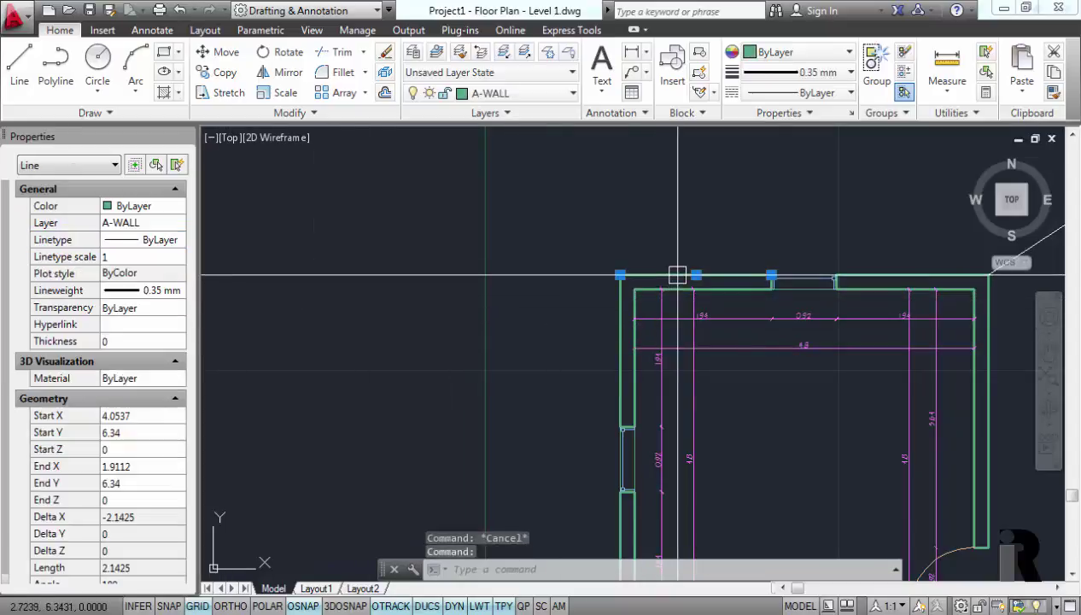
pyautogui.click(177, 292)
pyautogui.click(179, 293)
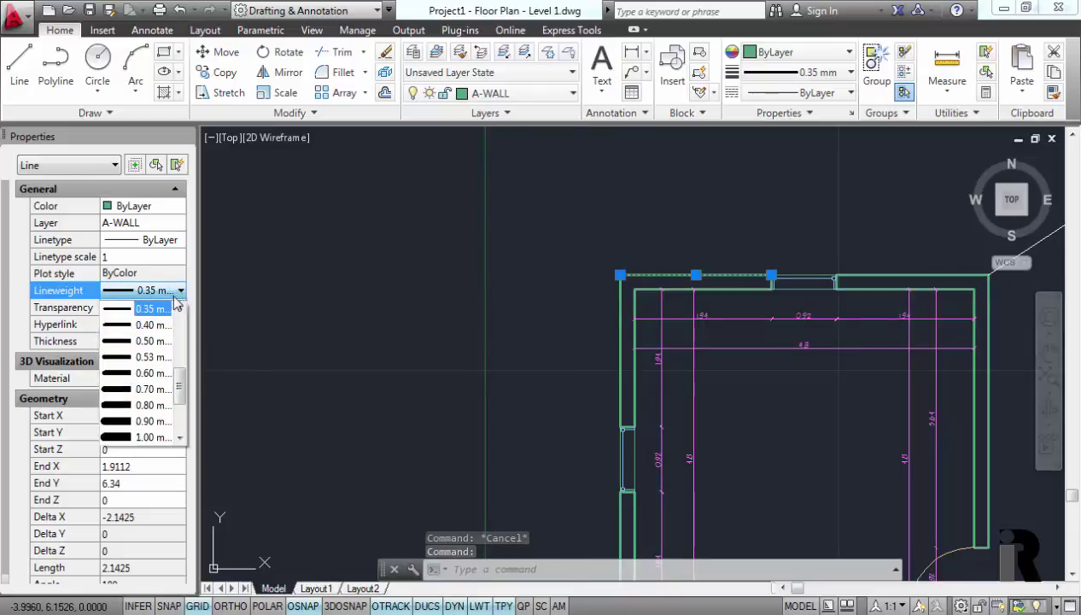
pyautogui.click(141, 380)
pyautogui.press('Escape')
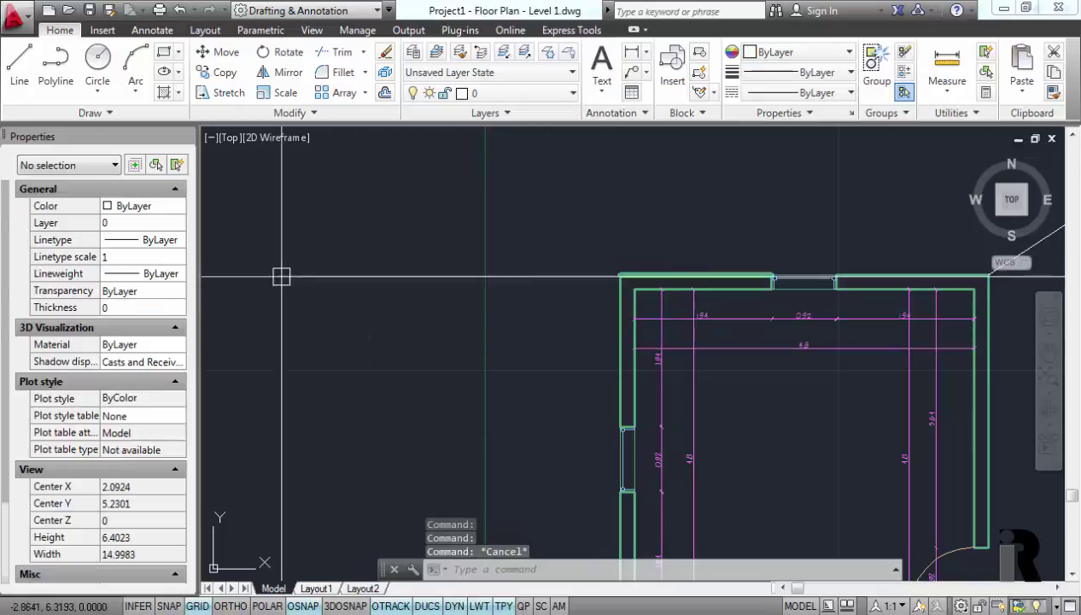
# Undo the lineweight change so the wall returns to 0.35 mm
pyautogui.hotkey('ctrl', 'z')
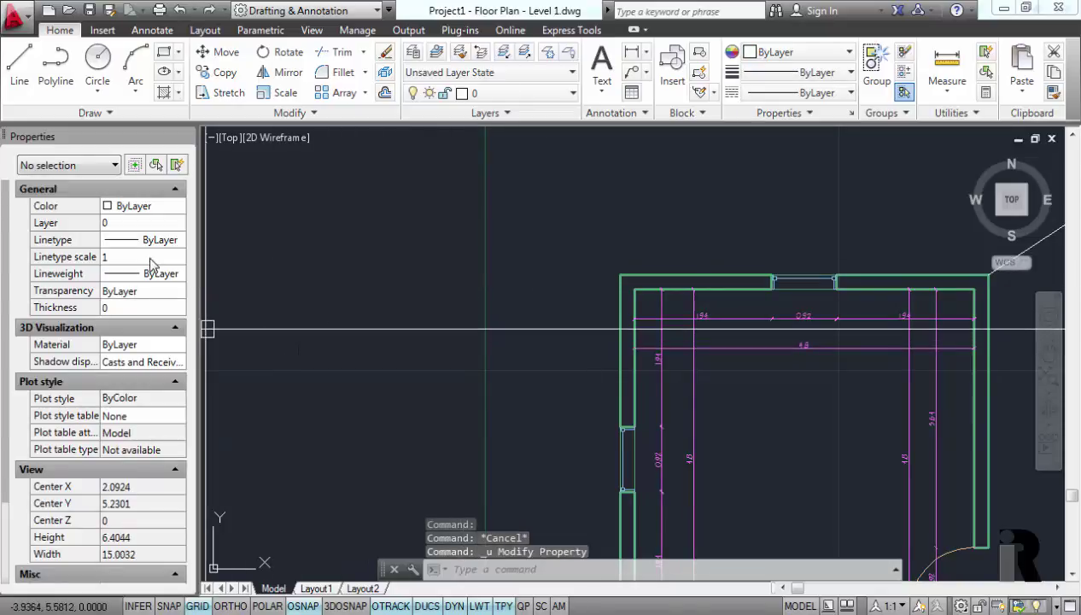
pyautogui.click(695, 268)
pyautogui.press('Escape')
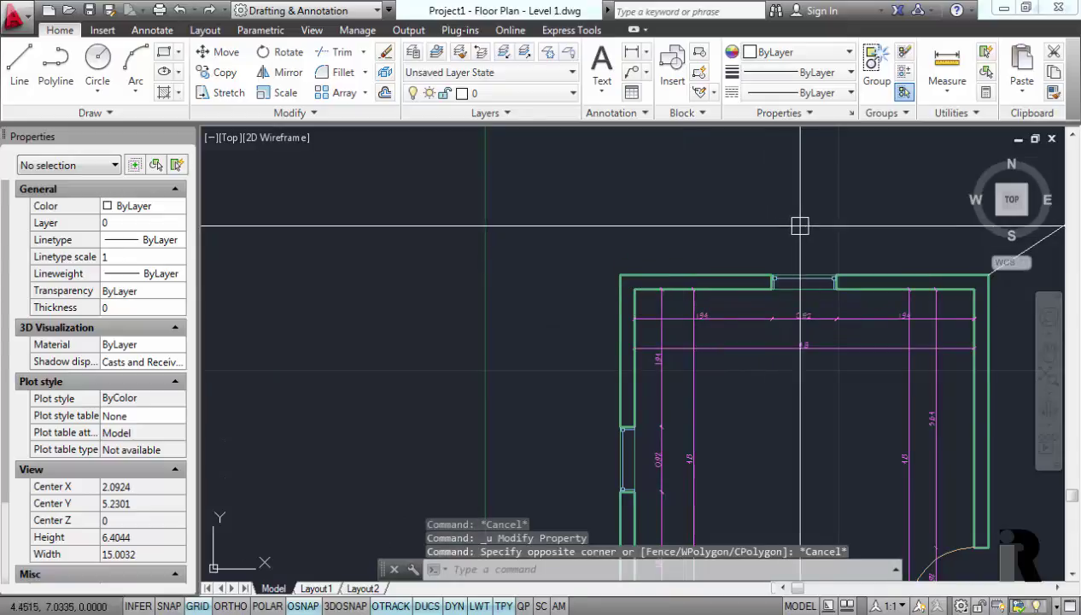
# Select the top-wall window block, then the vertical room dimension, to inspect their properties
pyautogui.click(797, 282)
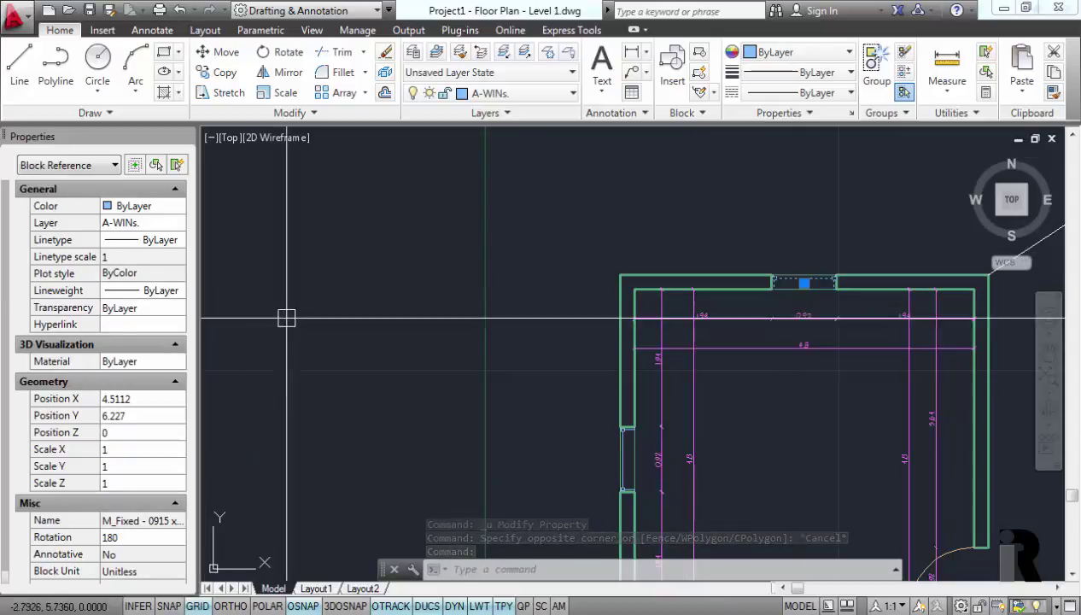
pyautogui.press('Escape')
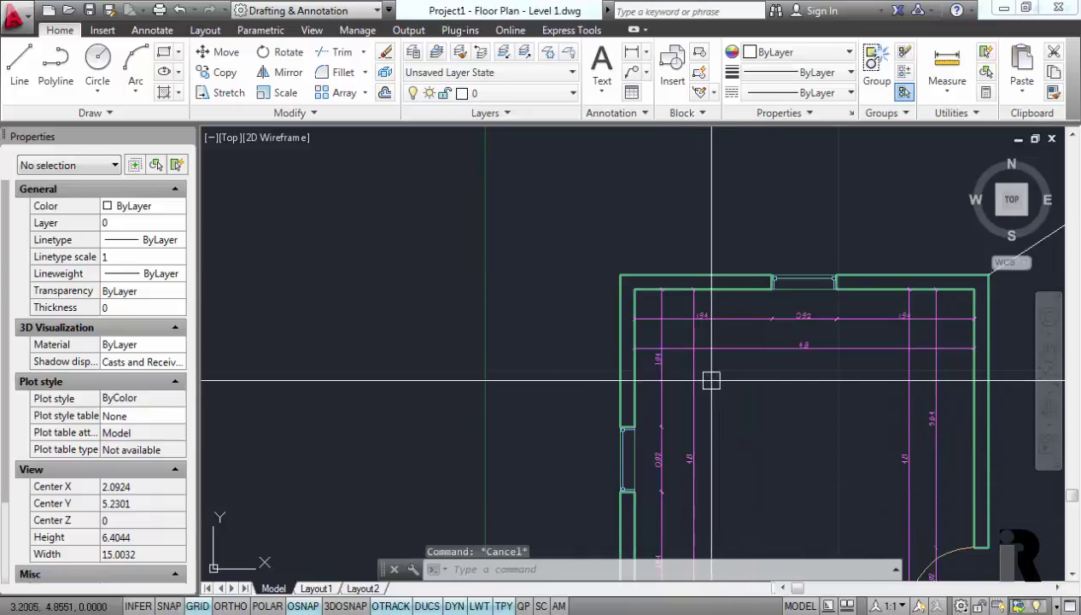
pyautogui.click(694, 378)
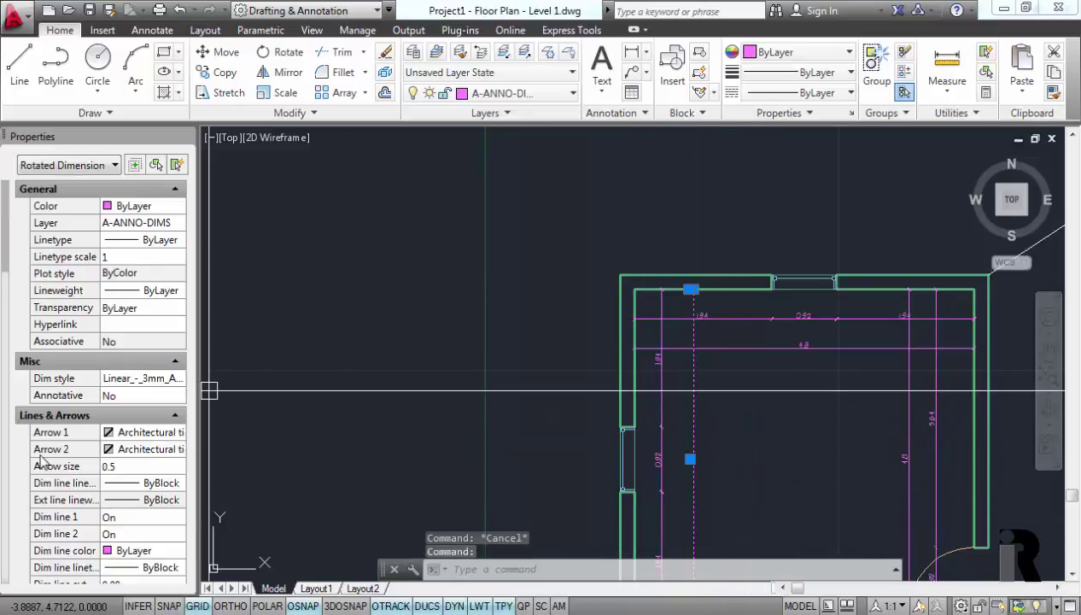
pyautogui.press('Escape')
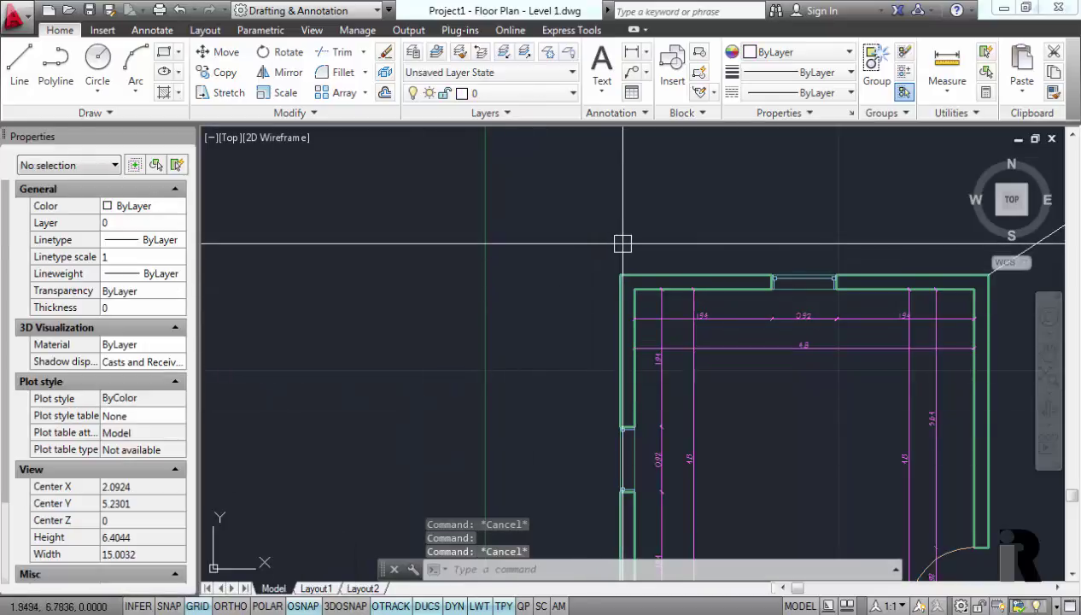
pyautogui.click(623, 244)
pyautogui.click(609, 288)
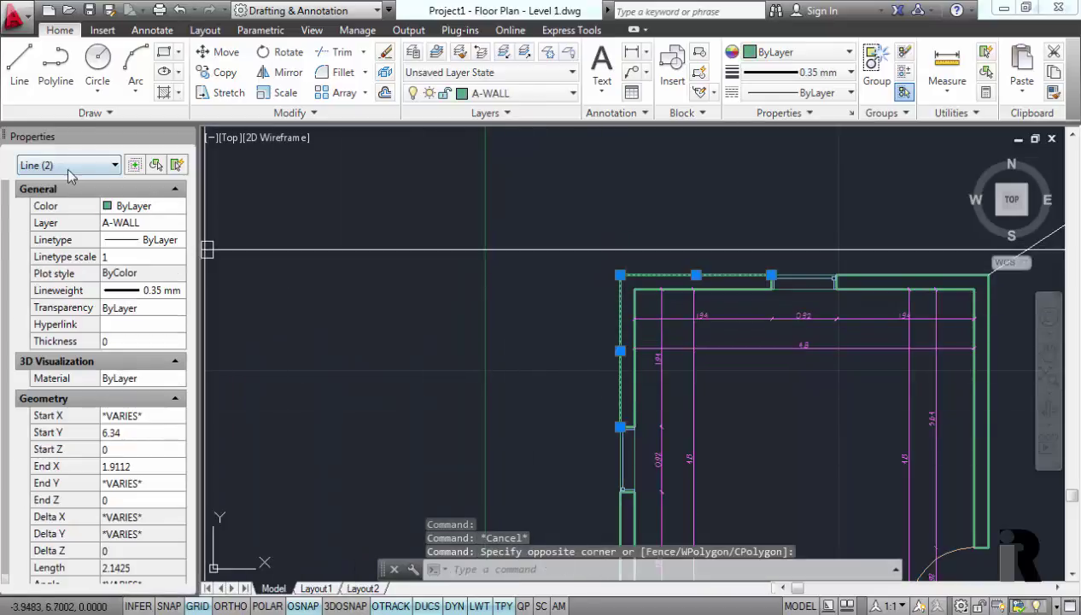
pyautogui.press('Escape')
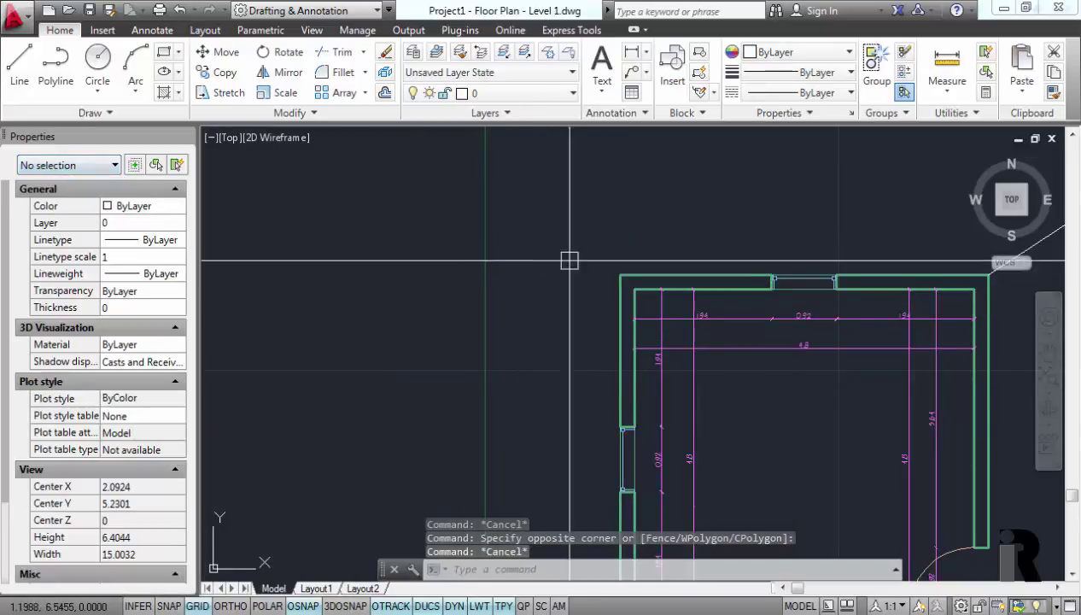
pyautogui.click(651, 250)
pyautogui.click(646, 300)
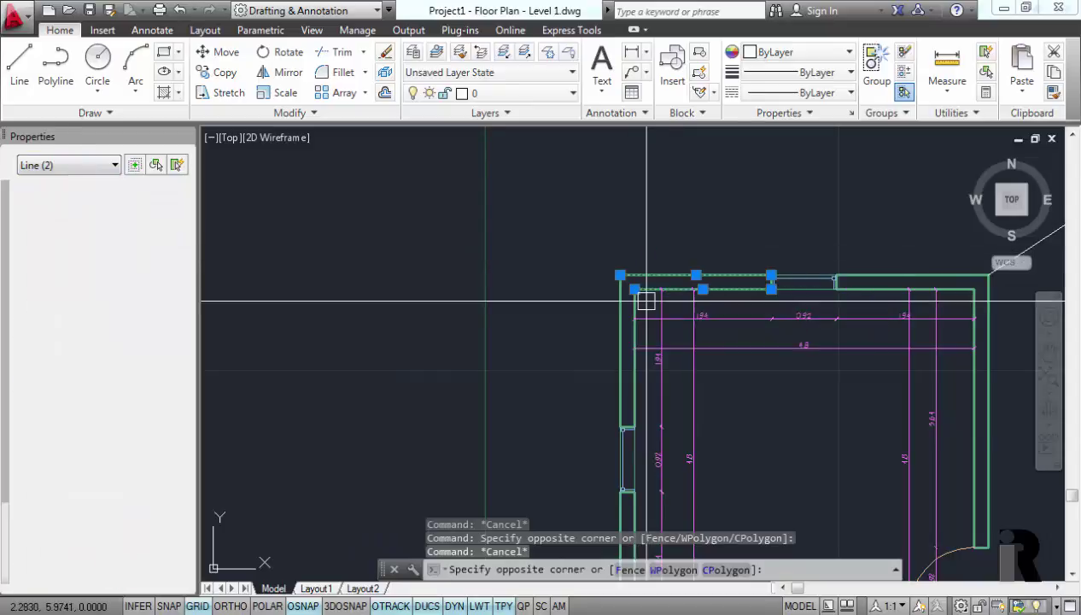
pyautogui.scroll(3, 648, 307)
pyautogui.click(640, 297)
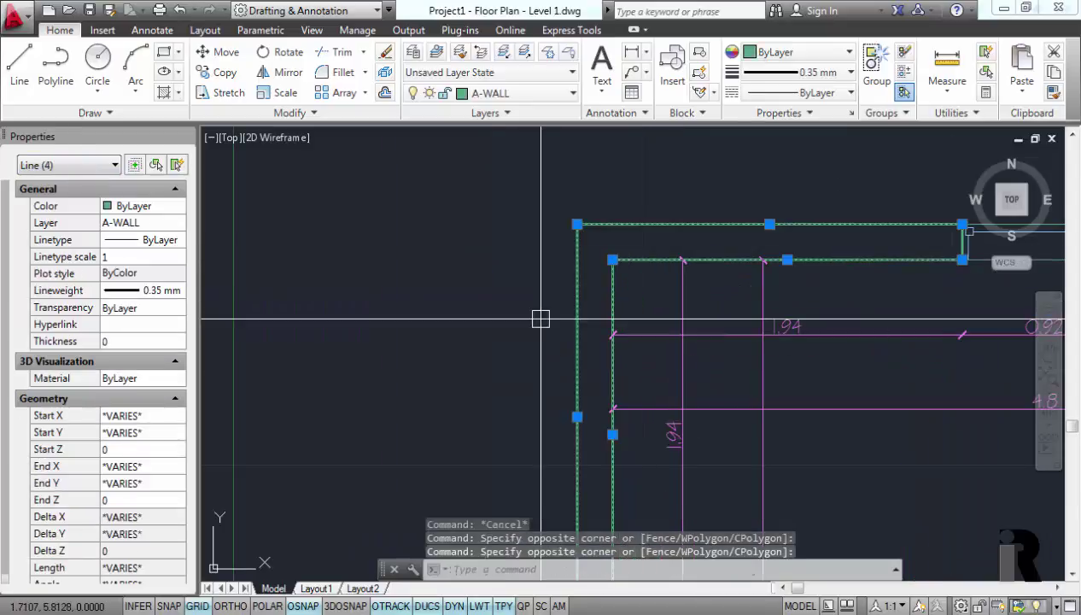
pyautogui.click(540, 316)
pyautogui.press('Escape')
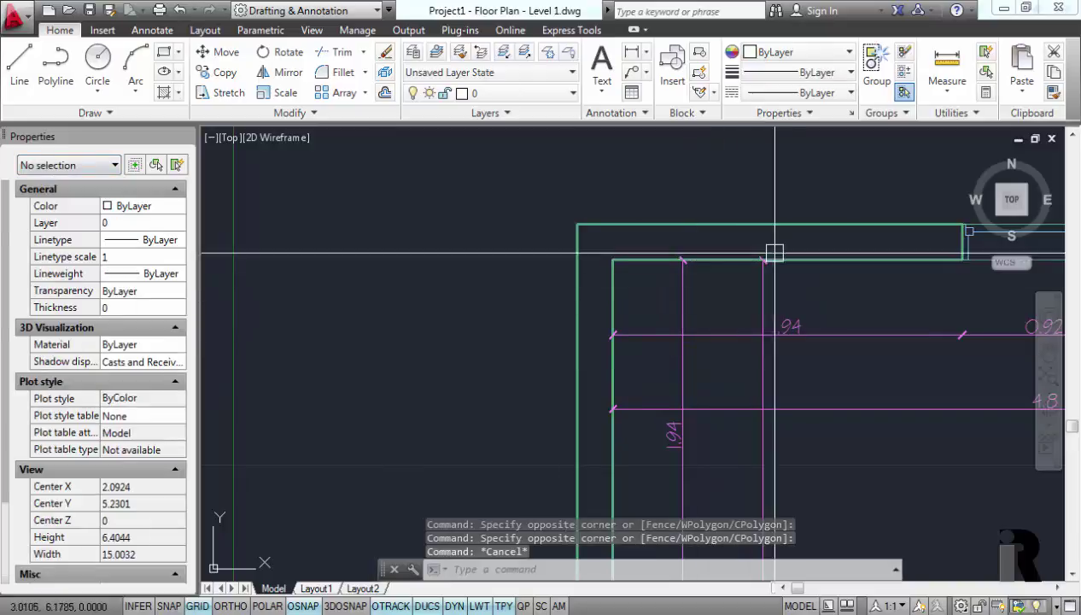
pyautogui.click(720, 180)
pyautogui.click(514, 383)
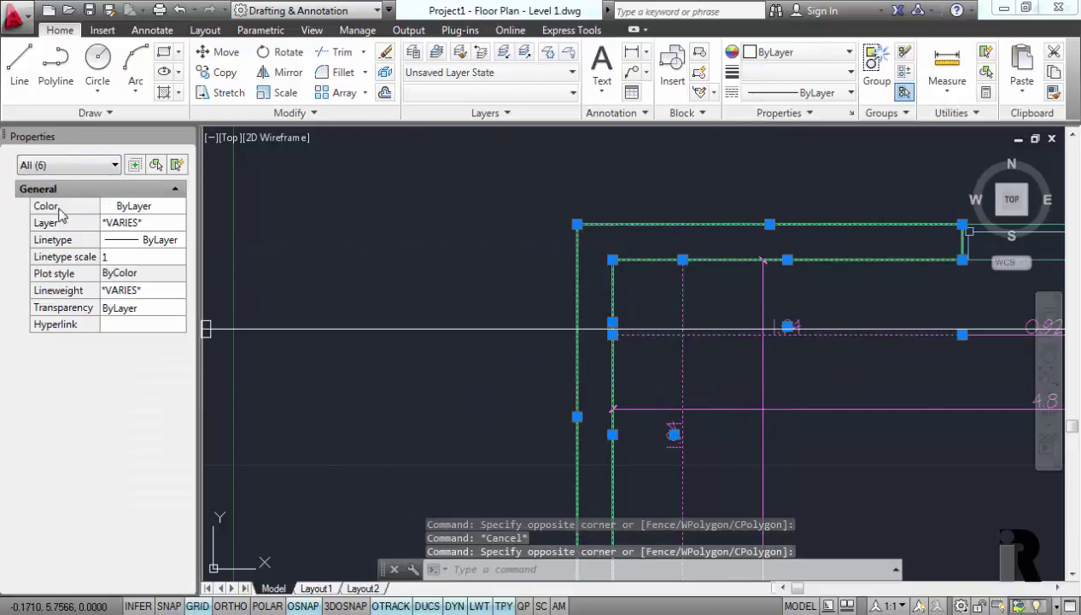
pyautogui.click(55, 171)
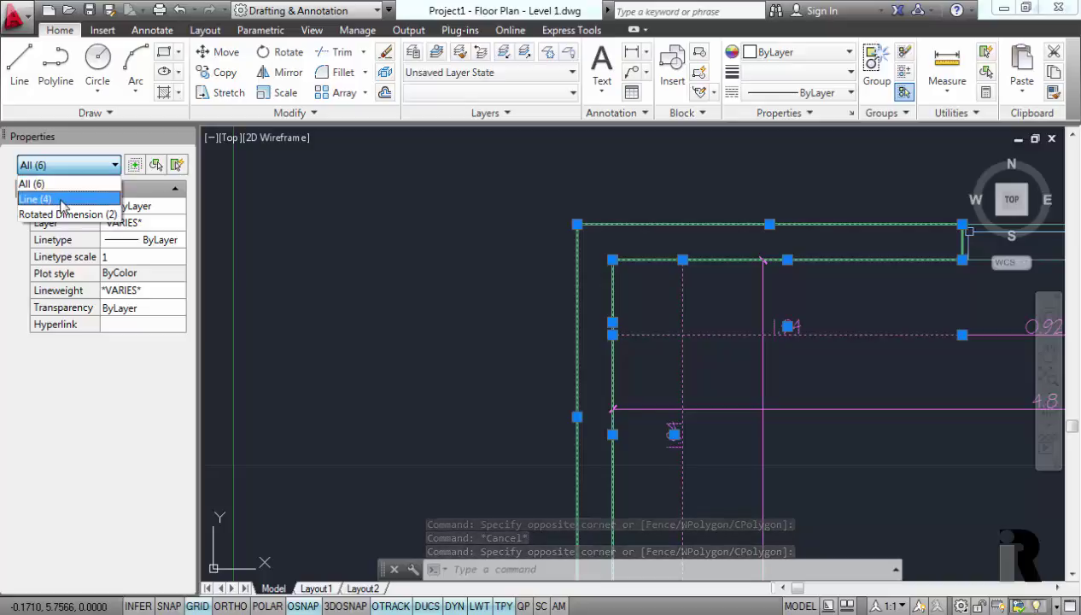
pyautogui.click(61, 214)
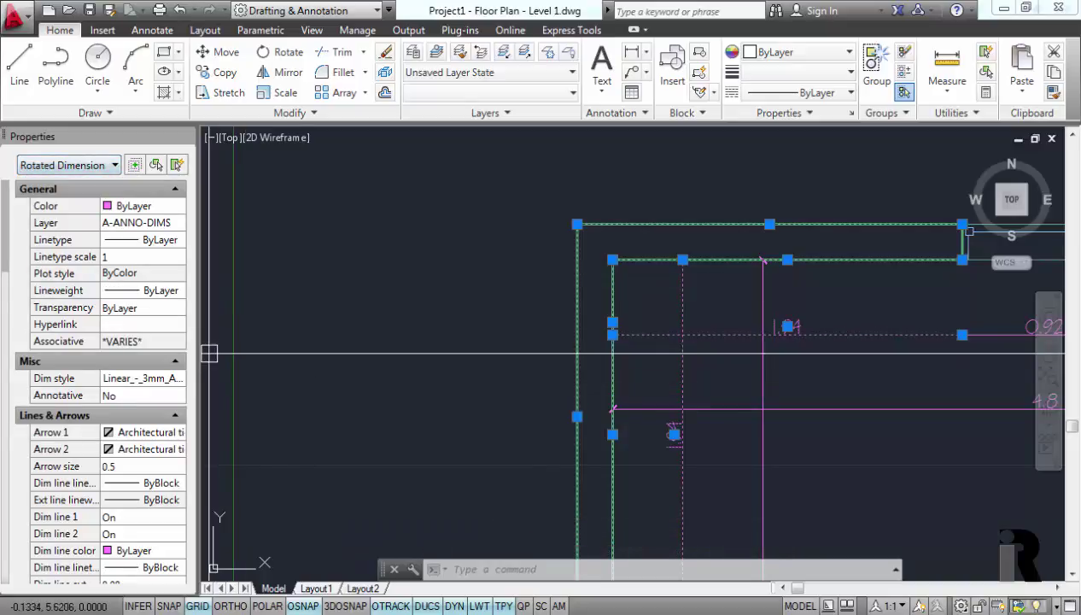
pyautogui.click(106, 165)
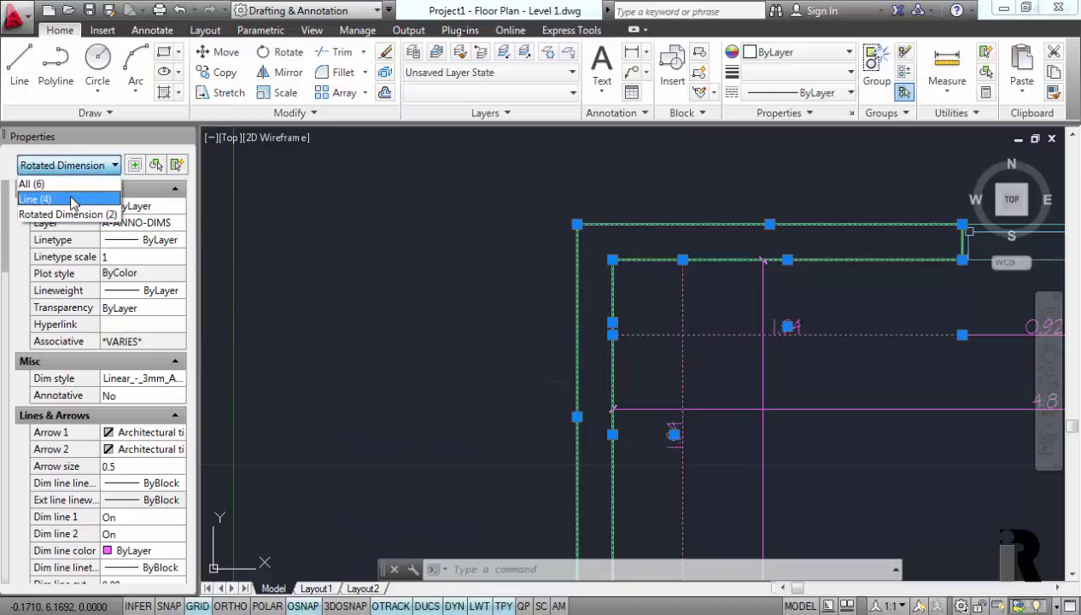
pyautogui.click(77, 198)
pyautogui.press('Escape')
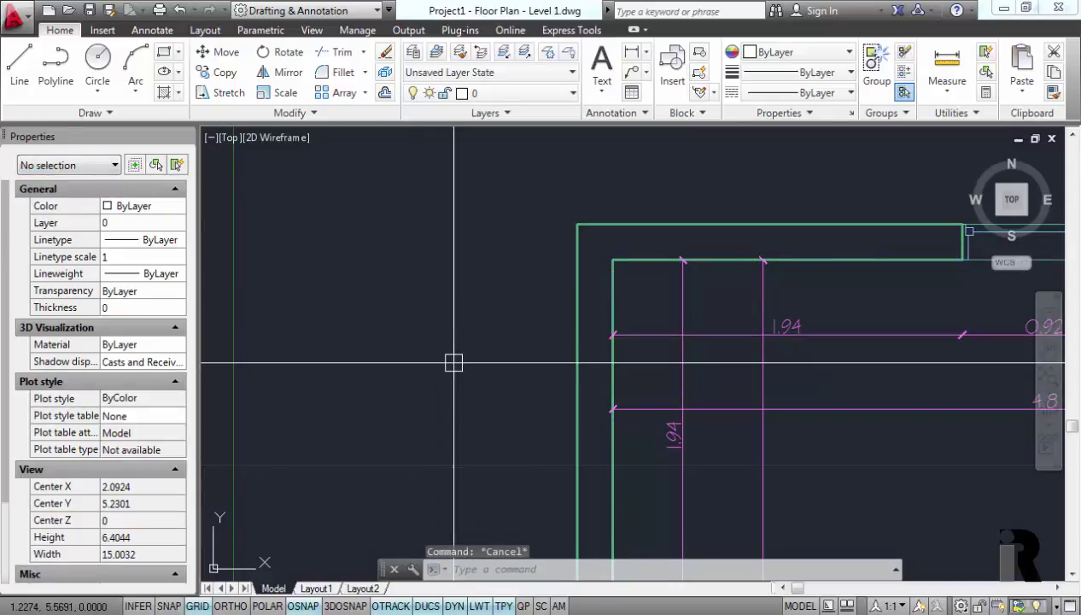
pyautogui.moveTo(568, 557)
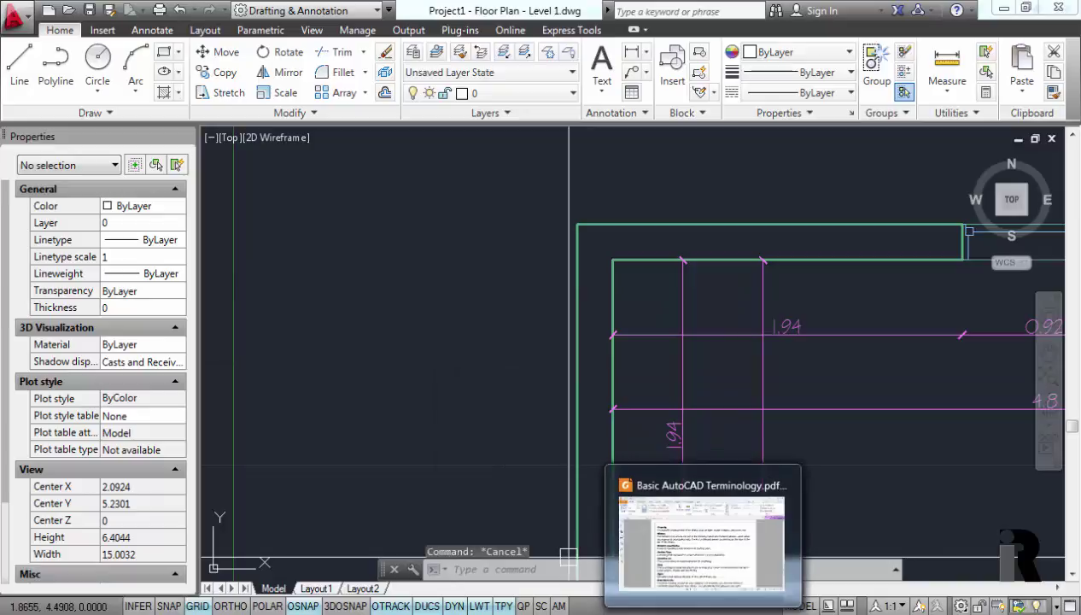
# Return to the terminology PDF and pan down past UCS to the View and Viewport entries
pyautogui.click(708, 512)
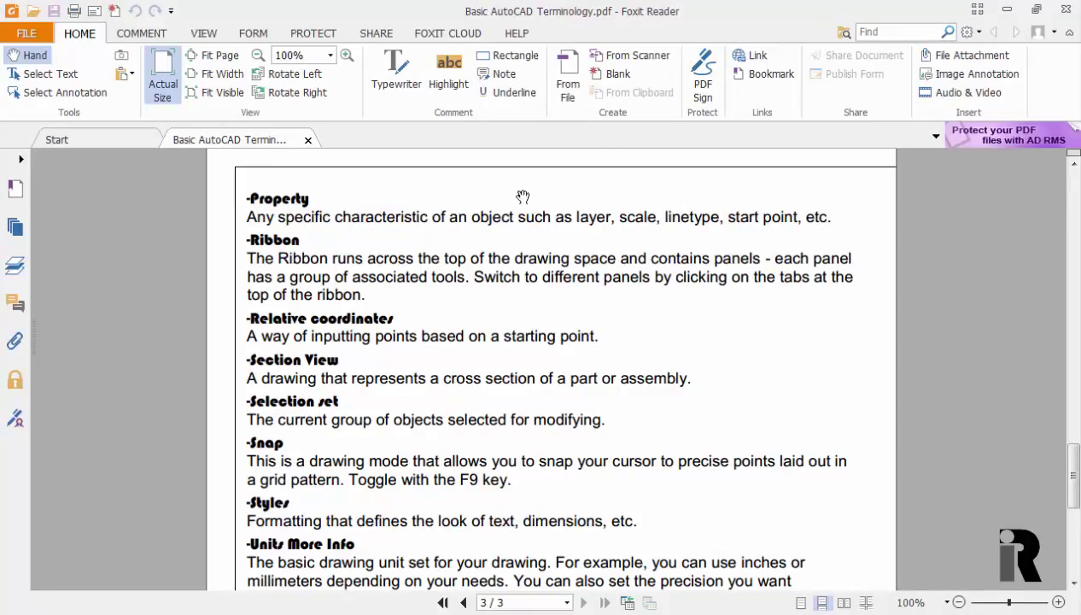
pyautogui.moveTo(523, 198); pyautogui.dragTo(523, 197)
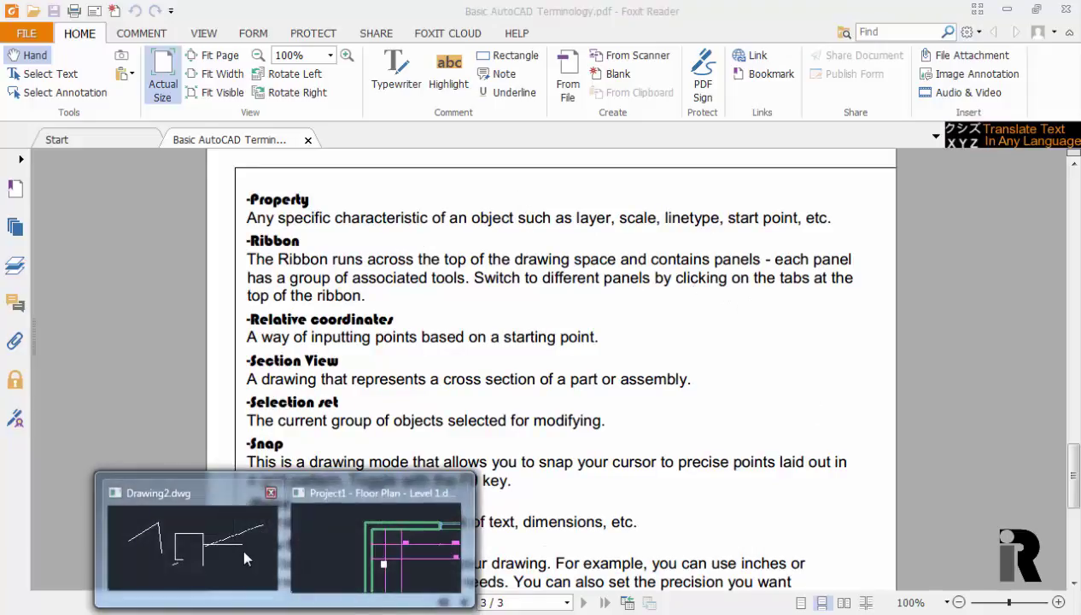
pyautogui.click(240, 545)
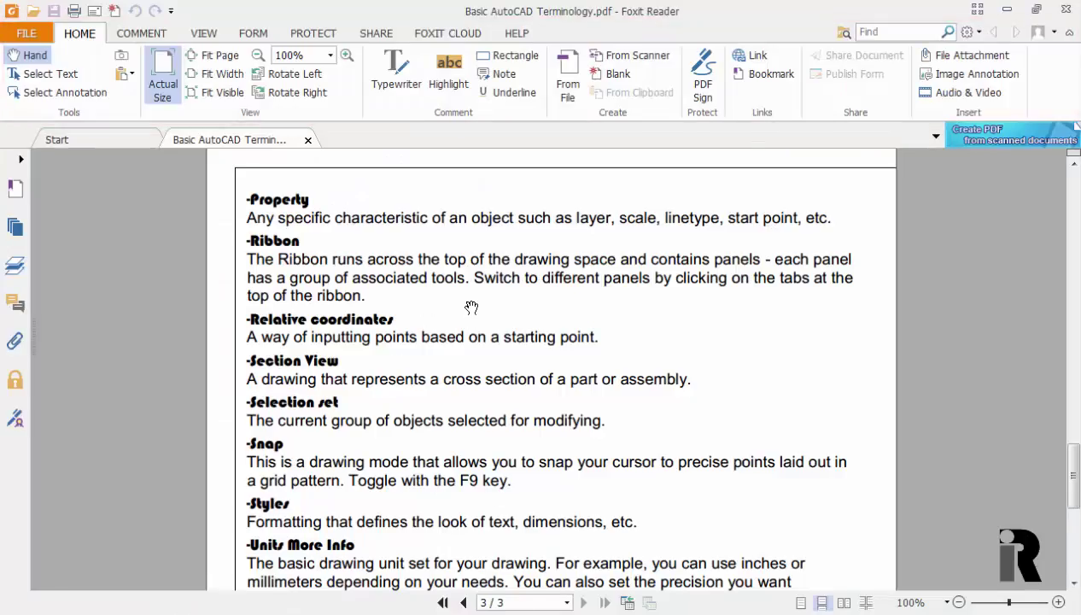
pyautogui.moveTo(471, 307); pyautogui.dragTo(468, 231)
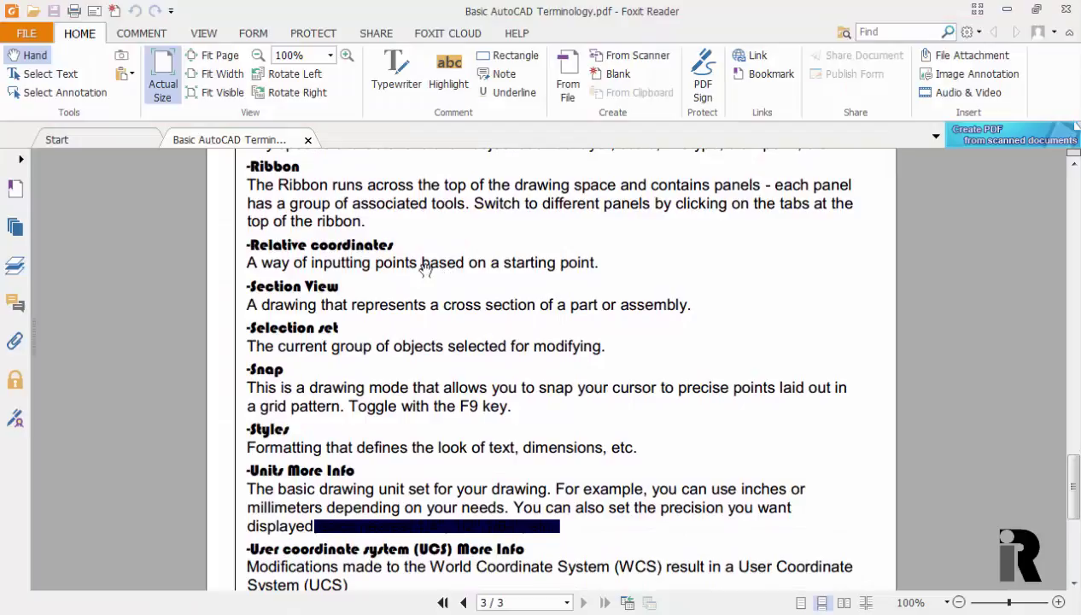
pyautogui.moveTo(416, 249); pyautogui.dragTo(424, 171)
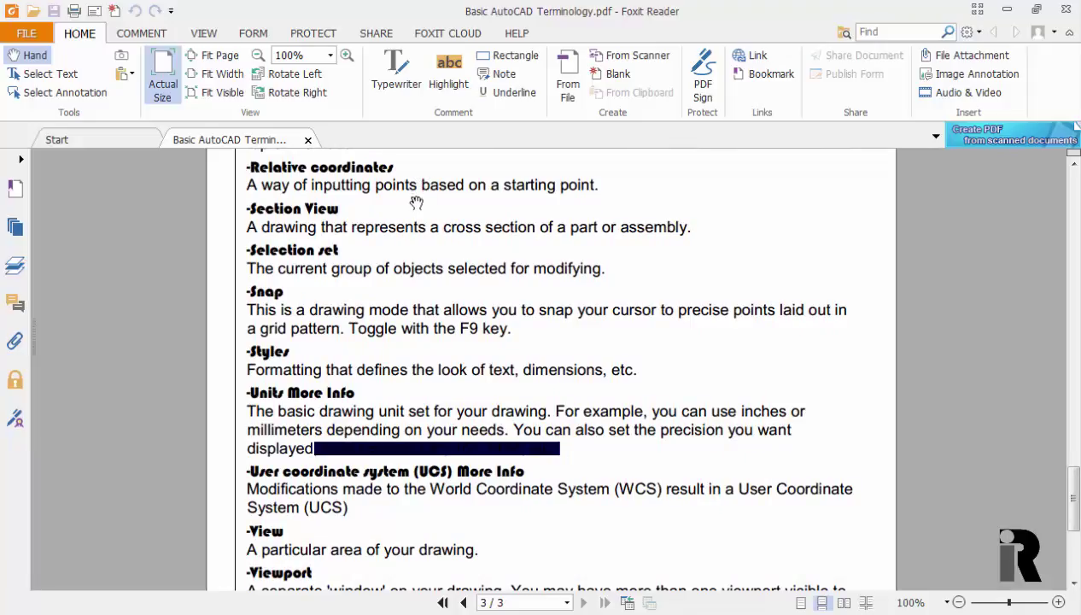
pyautogui.moveTo(629, 193); pyautogui.dragTo(639, 187)
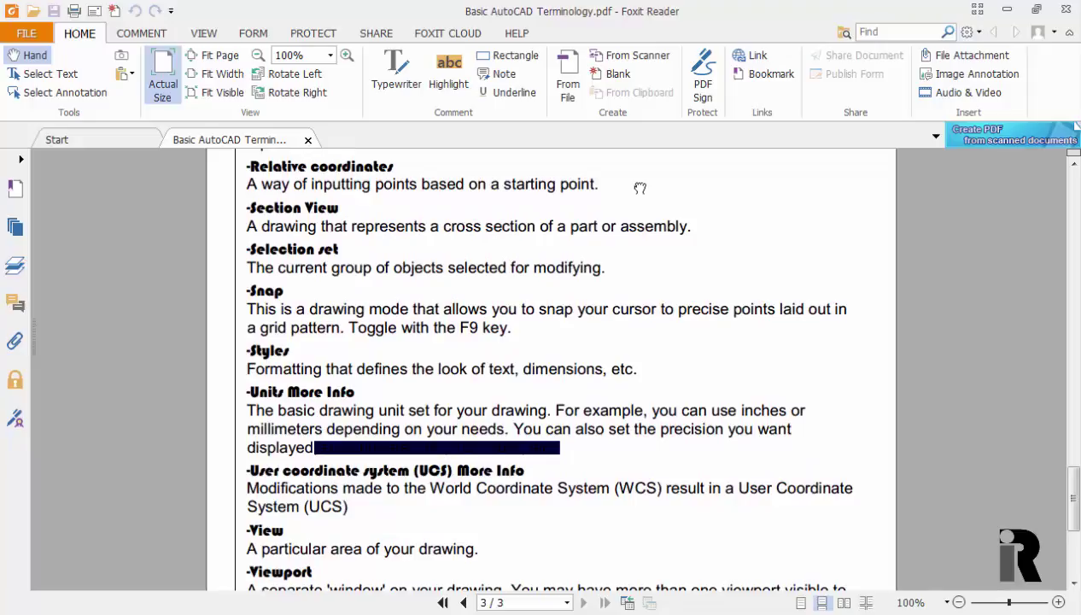
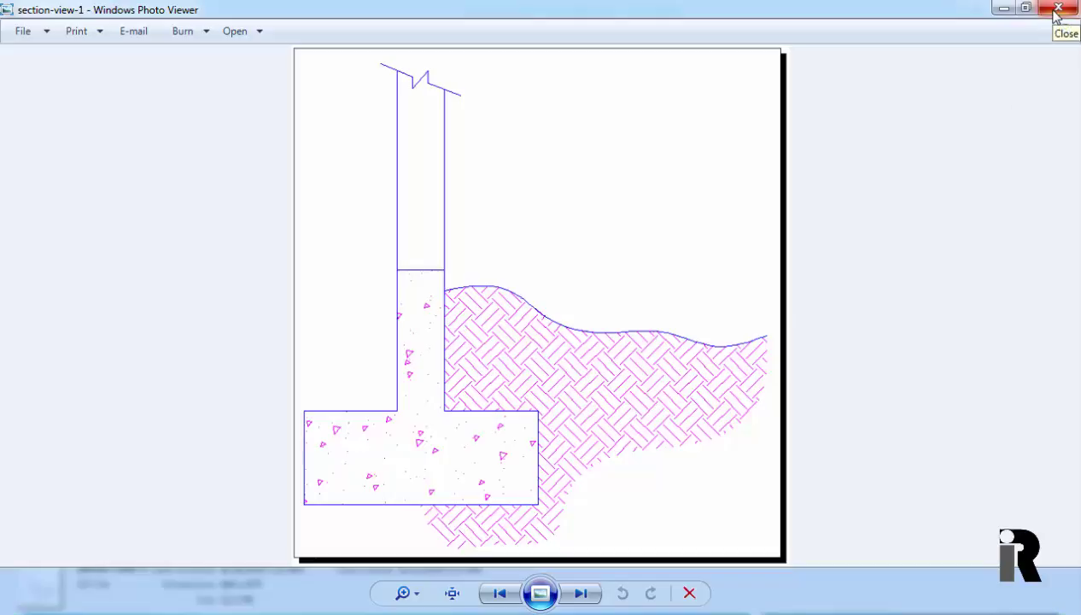
# Close the section-view picture, scroll the terminology notes, and switch back to the Floor Plan drawing
pyautogui.click(1057, 9)
pyautogui.scroll(-1, 639, 271)
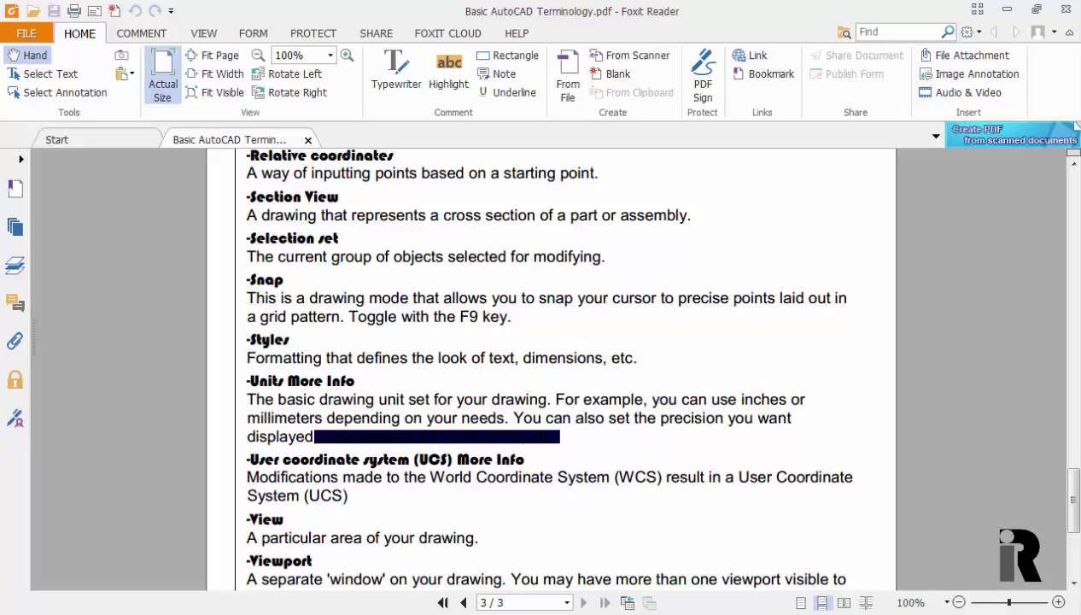
pyautogui.click(376, 530)
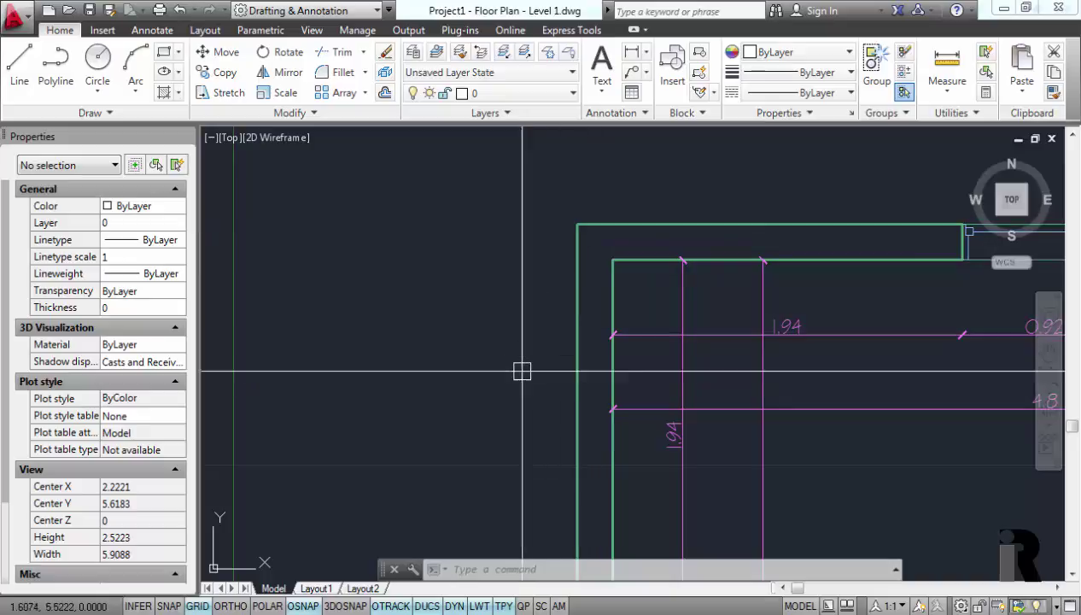
# Recentre the floor plan and start FILTER, adding a wall line as the sample object
pyautogui.scroll(-3, 476, 307)
pyautogui.scroll(-3, 476, 306)
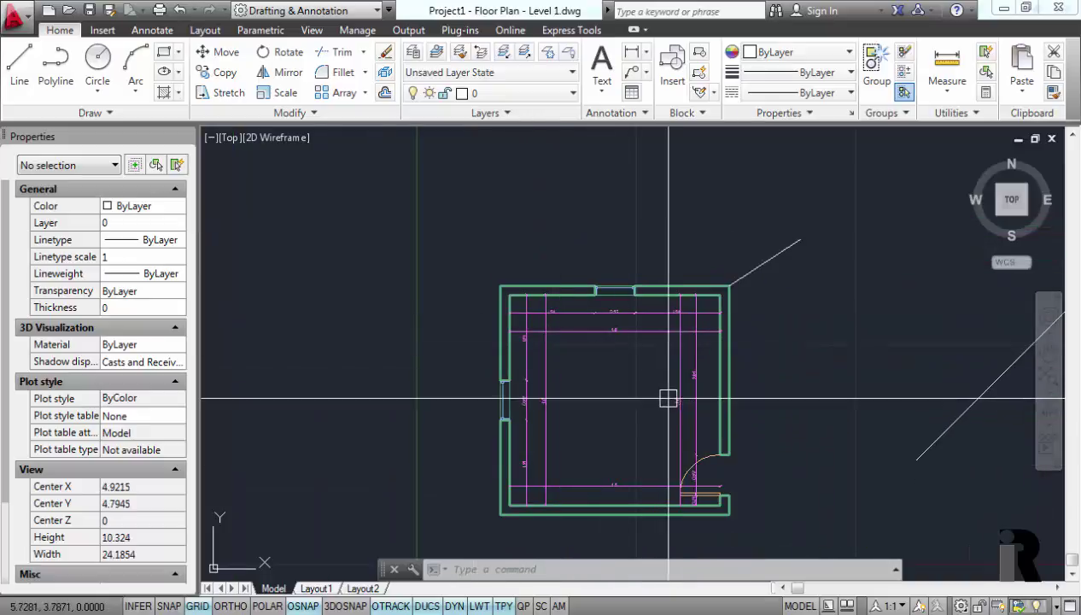
pyautogui.moveTo(661, 393); pyautogui.dragTo(619, 340, button='middle')
pyautogui.write('fi')
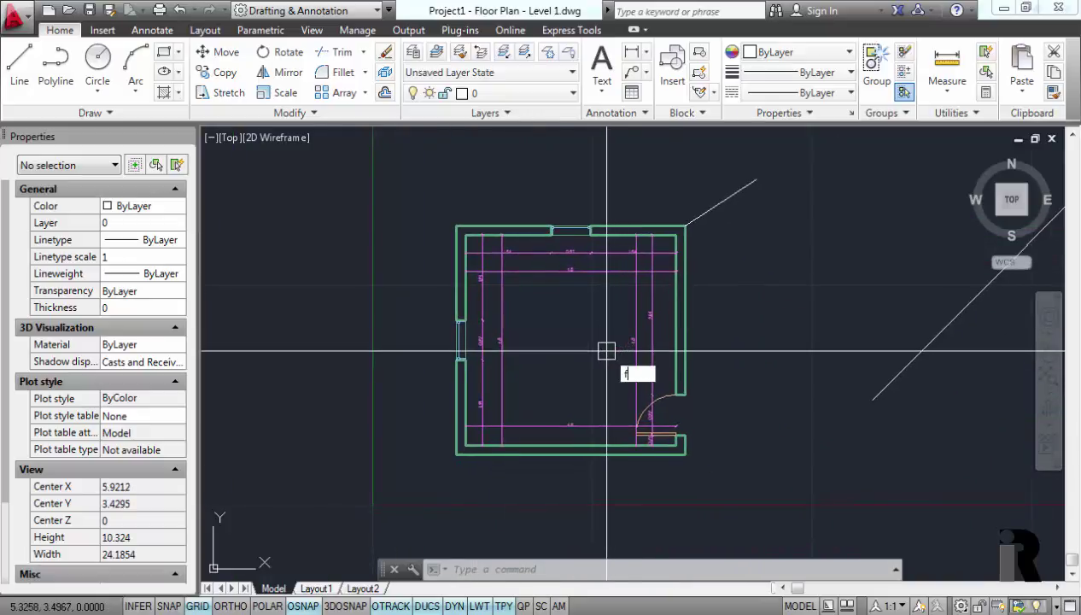
pyautogui.press('Return')
pyautogui.click(441, 453)
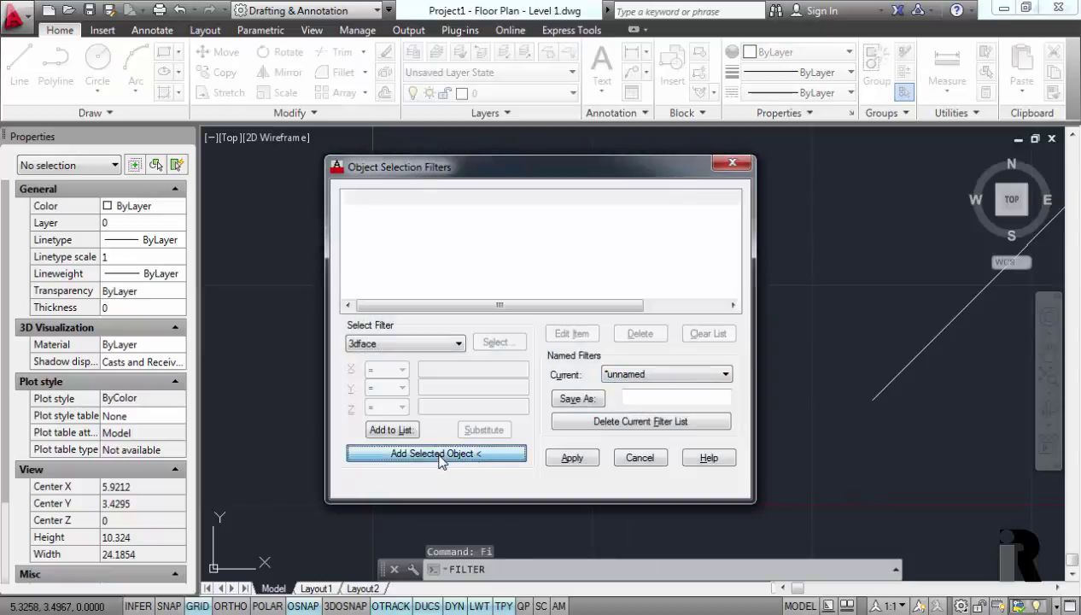
pyautogui.click(690, 353)
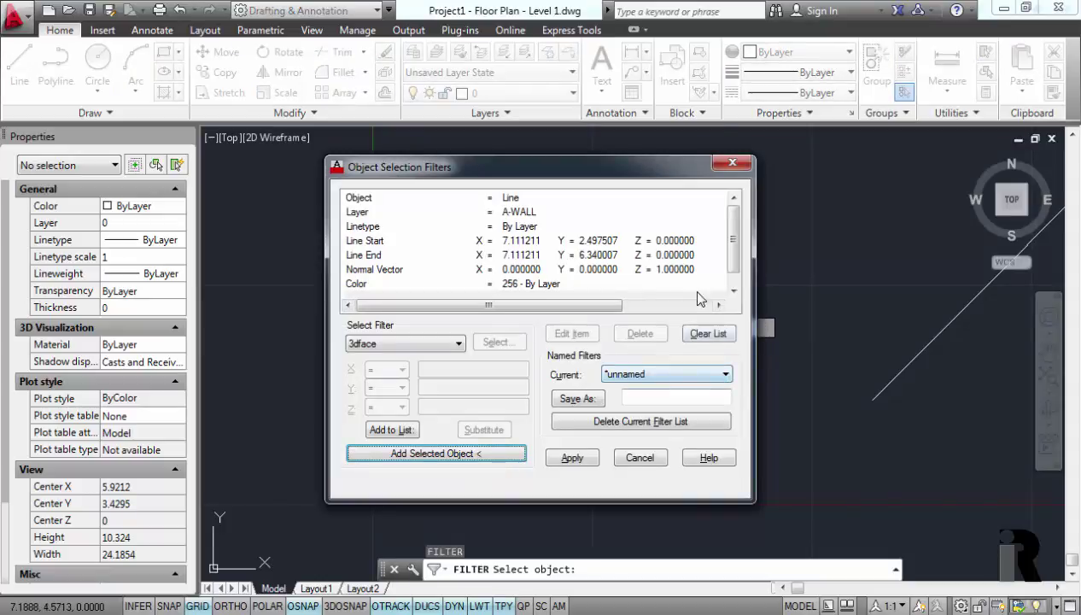
# Remove the Line Start and Line End conditions, apply, and window-select all 24 wall lines
pyautogui.click(531, 255)
pyautogui.click(640, 334)
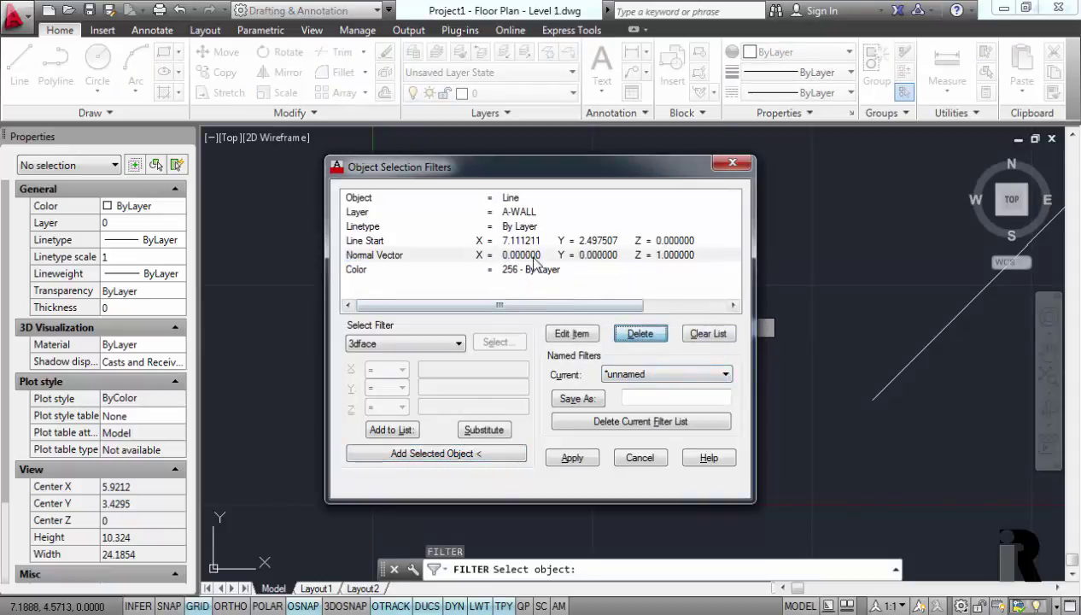
pyautogui.click(530, 242)
pyautogui.click(639, 334)
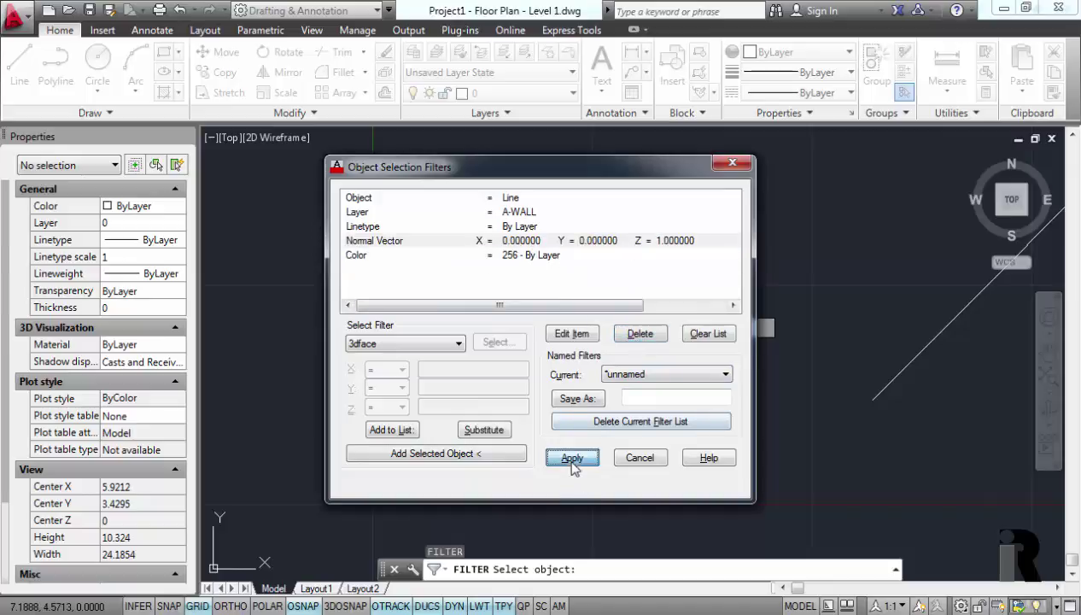
pyautogui.click(572, 457)
pyautogui.click(710, 169)
pyautogui.click(399, 463)
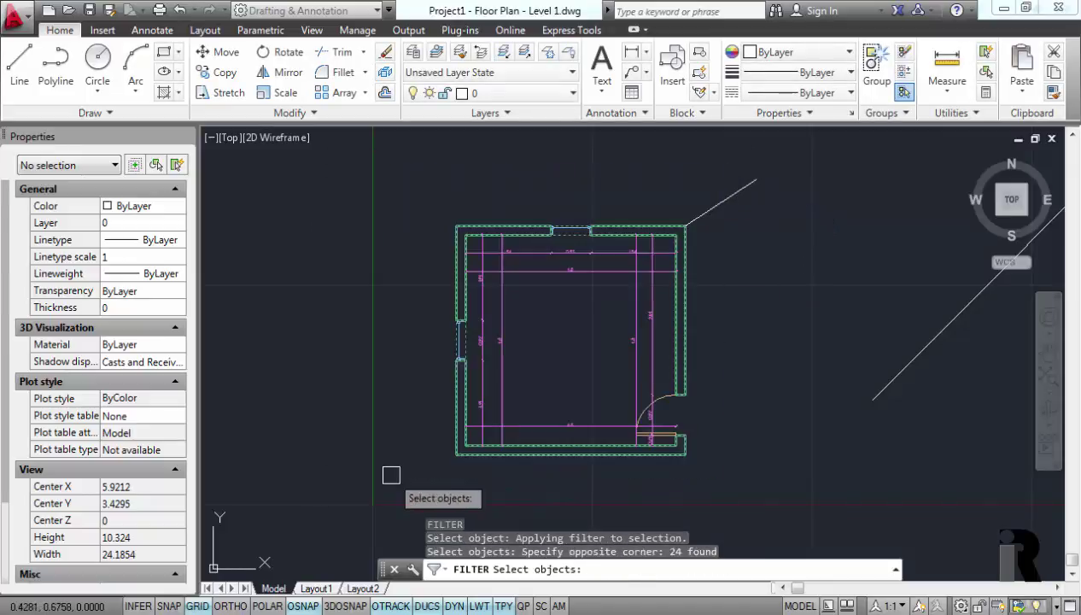
pyautogui.press('Return')
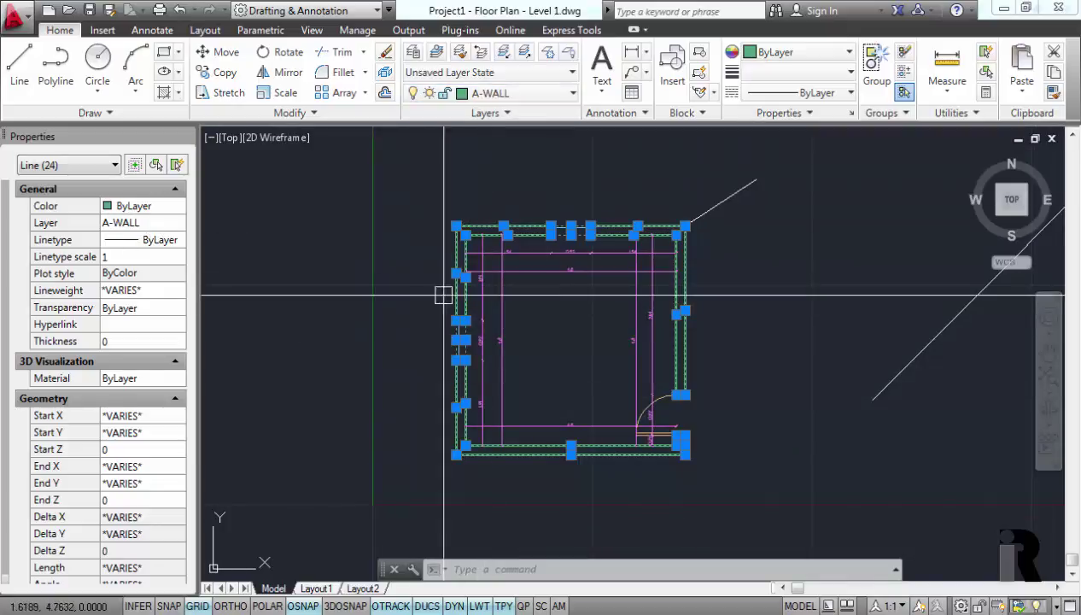
# Set the selected walls' colour to Red in Properties, clear the selection, and bring up the PDF
pyautogui.click(111, 209)
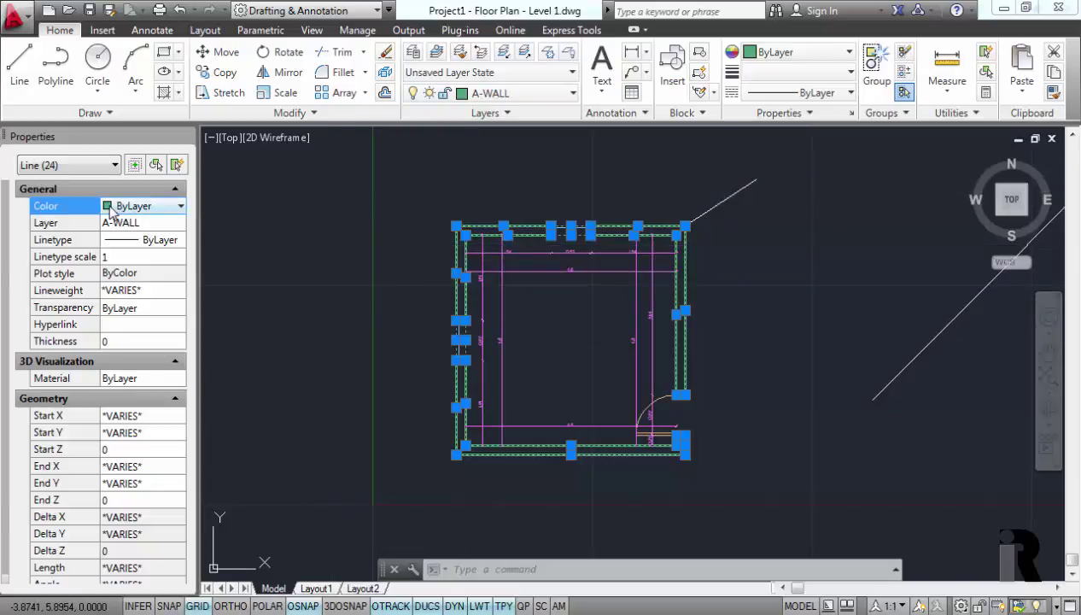
pyautogui.click(111, 208)
pyautogui.click(124, 256)
pyautogui.press('Escape')
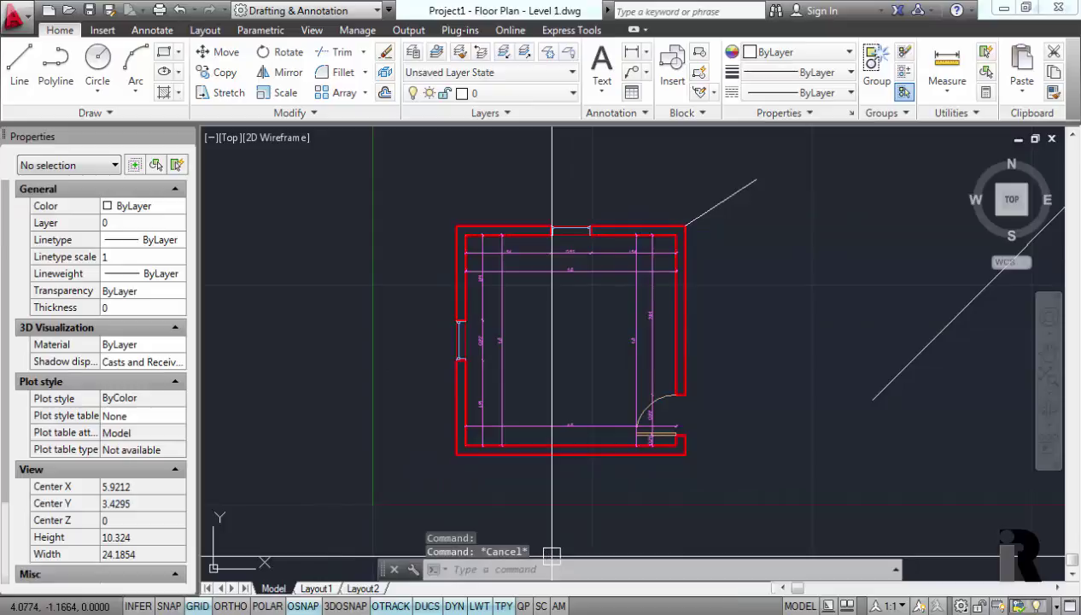
pyautogui.click(664, 583)
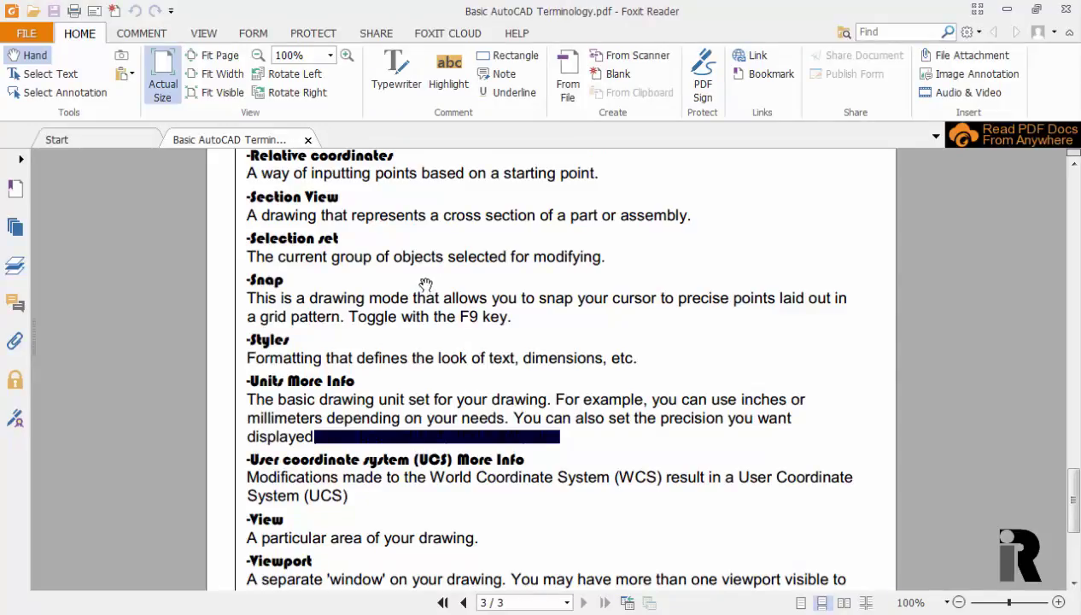
# Move the terminology notes up a line, then switch back to the floor plan
pyautogui.moveTo(422, 276); pyautogui.dragTo(422, 251)
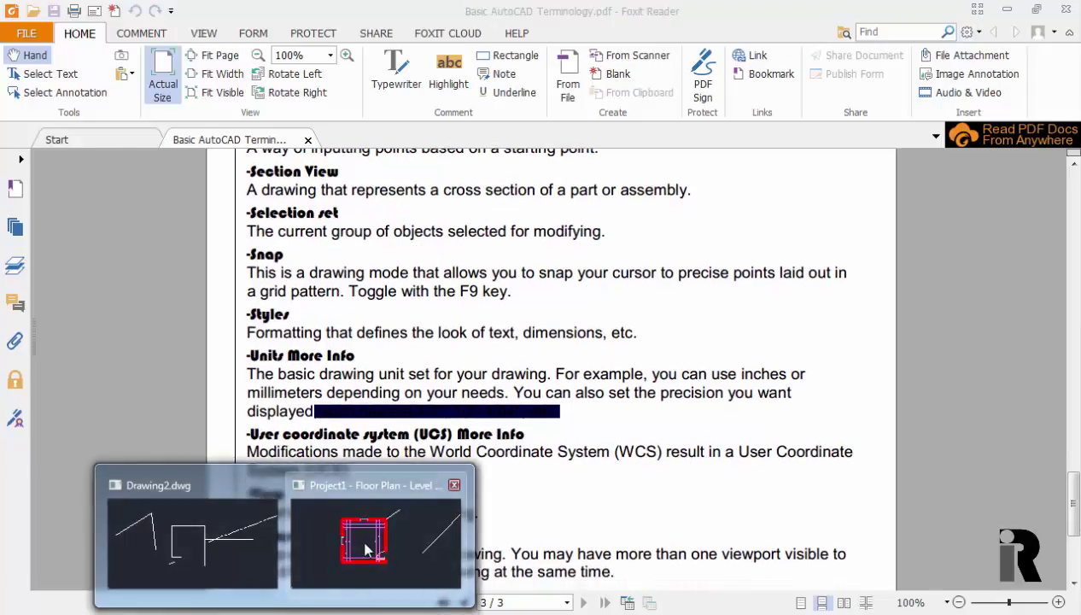
pyautogui.click(367, 547)
# Zoom around Drawing2 and erase the short line with a window selection
pyautogui.moveTo(367, 420); pyautogui.dragTo(394, 336, button='middle')
pyautogui.scroll(2, 393, 427)
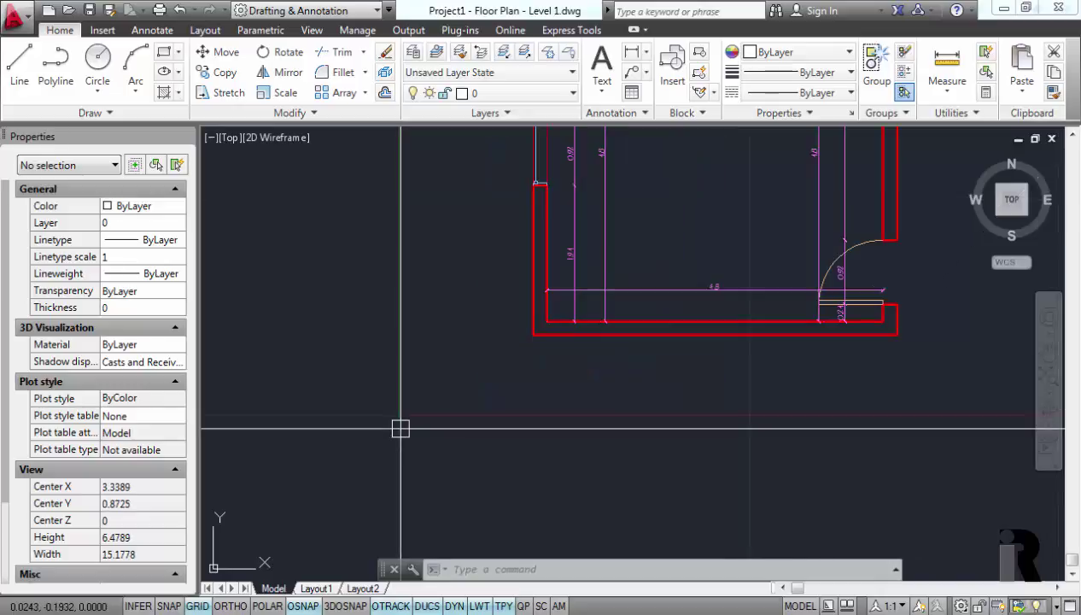
pyautogui.scroll(2, 386, 411)
pyautogui.scroll(-1, 459, 377)
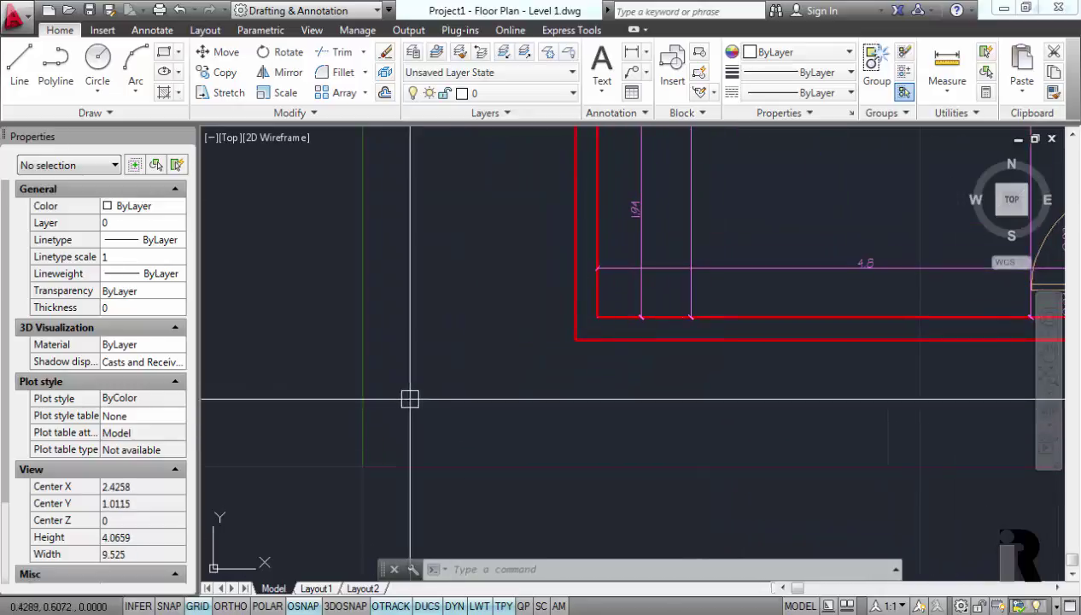
pyautogui.scroll(-7, 465, 362)
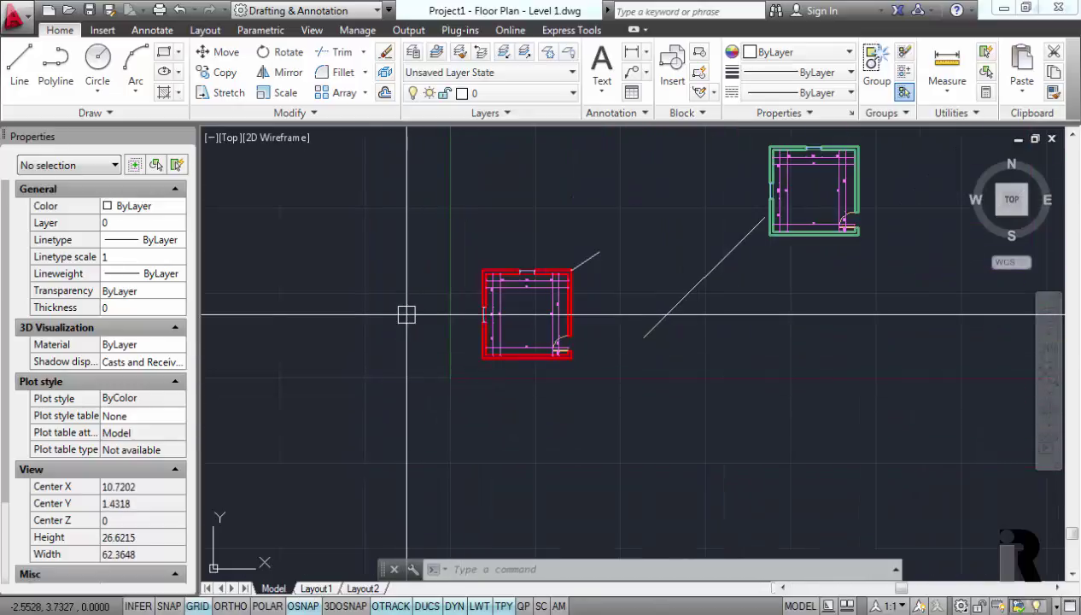
pyautogui.scroll(2, 532, 452)
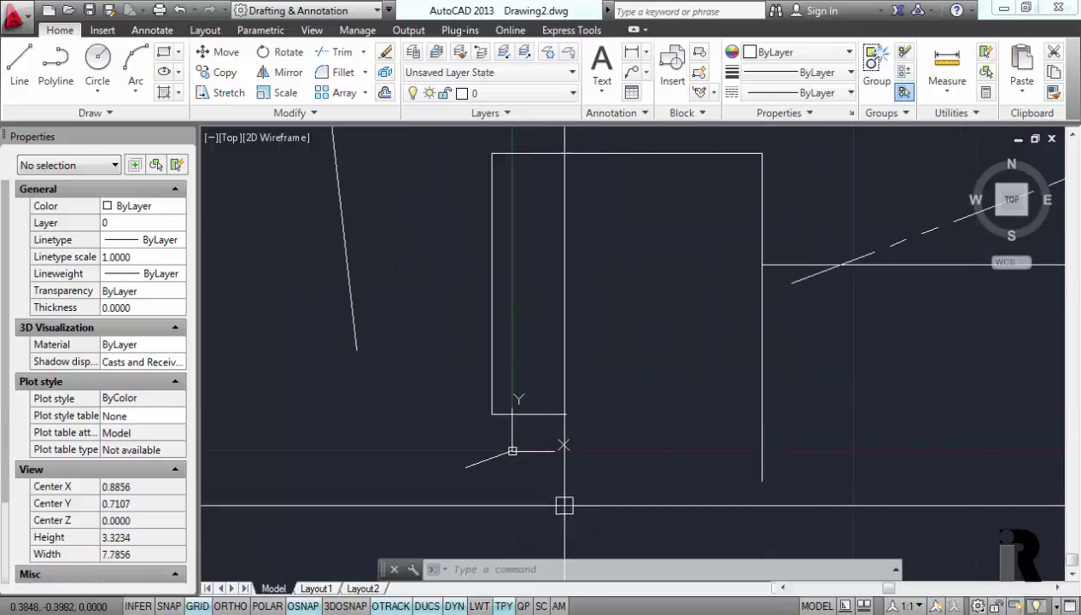
pyautogui.click(476, 462)
pyautogui.click(435, 334)
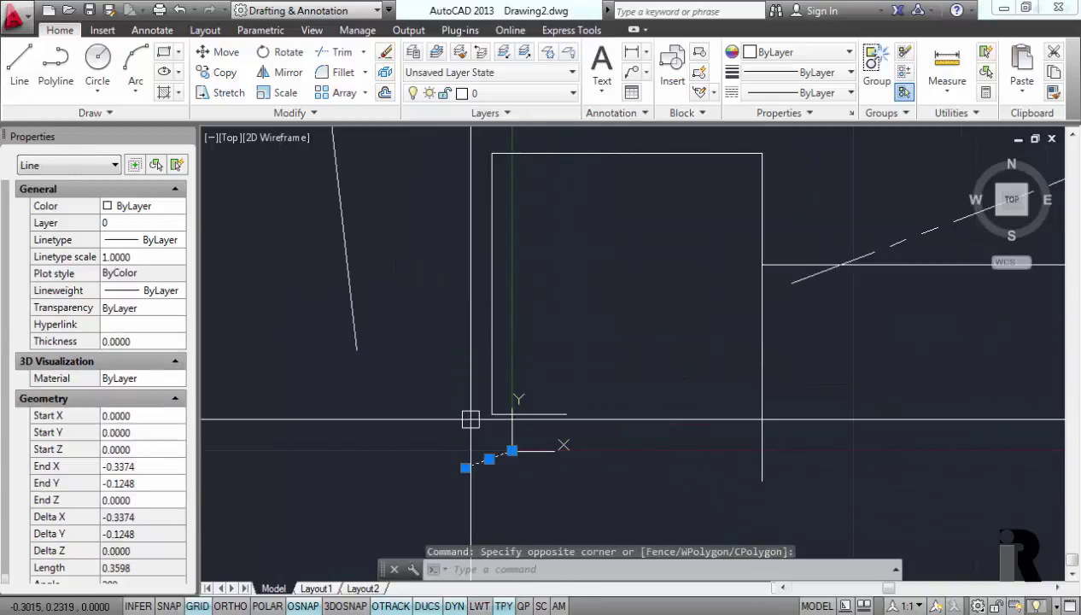
pyautogui.press('Delete')
# Window-select all remaining objects, delete them, and zoom back in on the empty drawing
pyautogui.scroll(-8, 535, 345)
pyautogui.scroll(-2, 535, 345)
pyautogui.click(408, 427)
pyautogui.press('Delete')
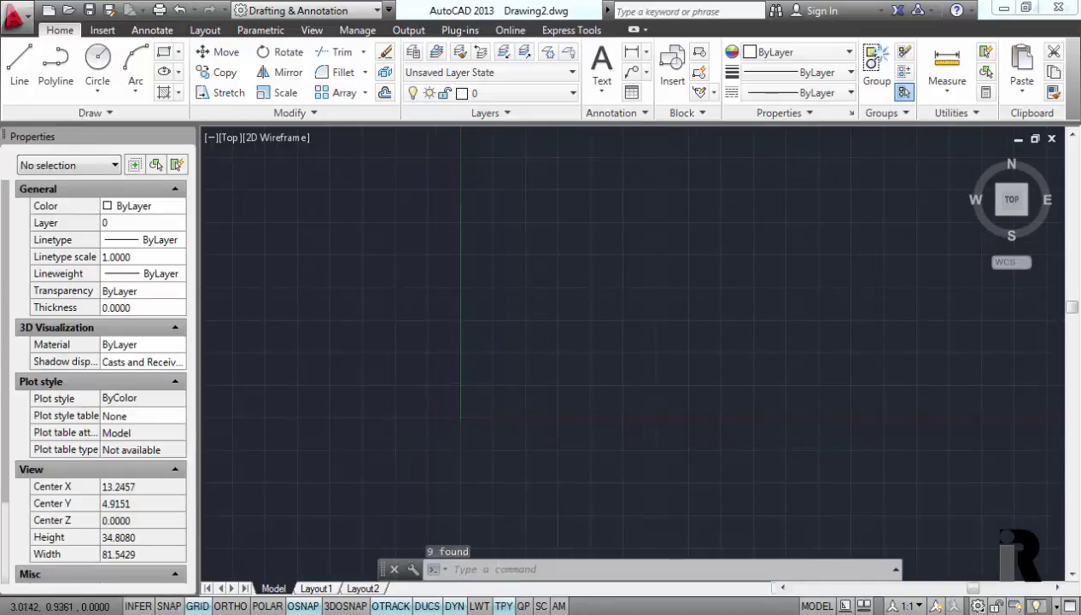
pyautogui.scroll(8, 324, 514)
pyautogui.scroll(2, 324, 514)
pyautogui.scroll(2, 323, 514)
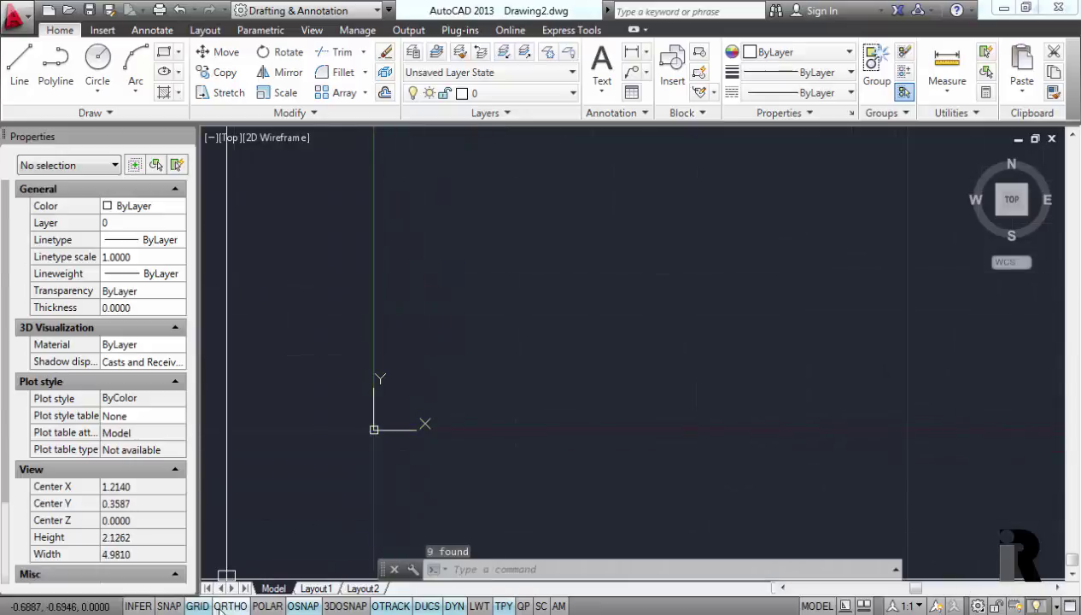
# Turn on grid snap and draw a single slanted line near the origin
pyautogui.click(169, 607)
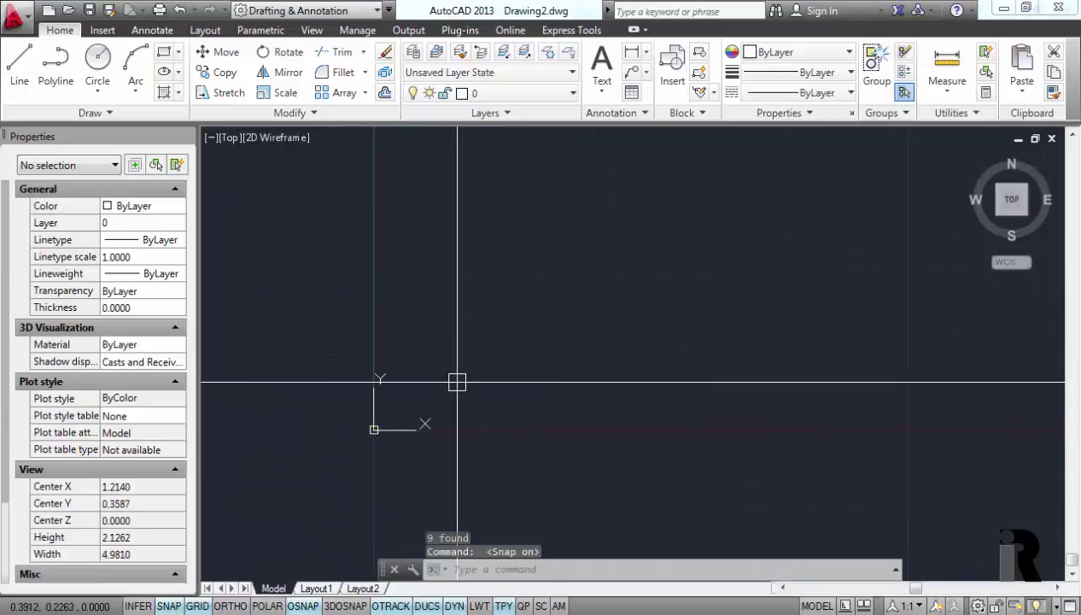
pyautogui.moveTo(456, 382); pyautogui.dragTo(448, 395, button='middle')
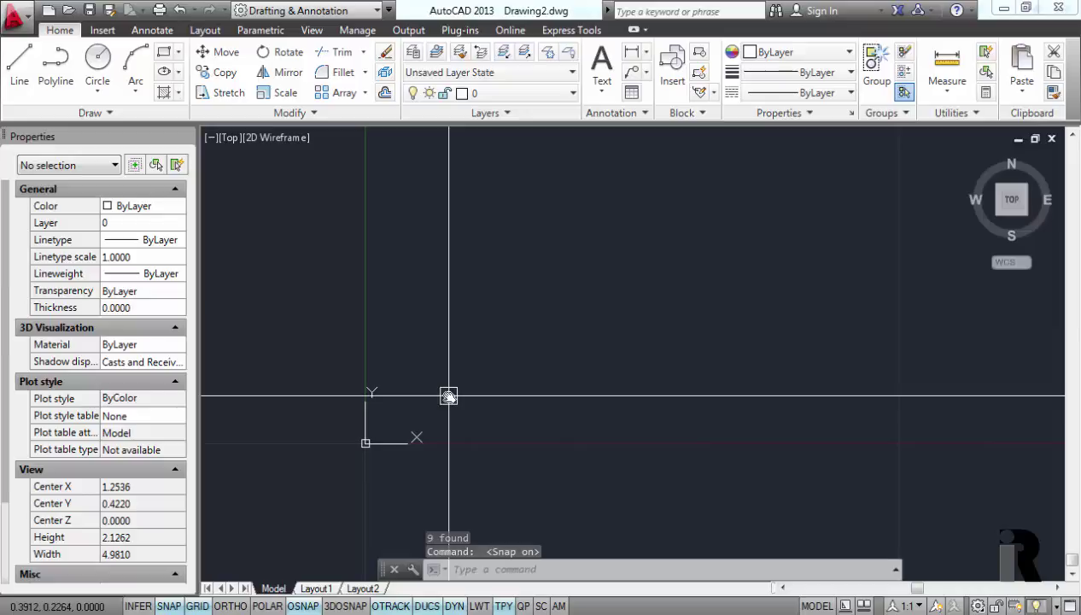
pyautogui.write('L')
pyautogui.press('Return')
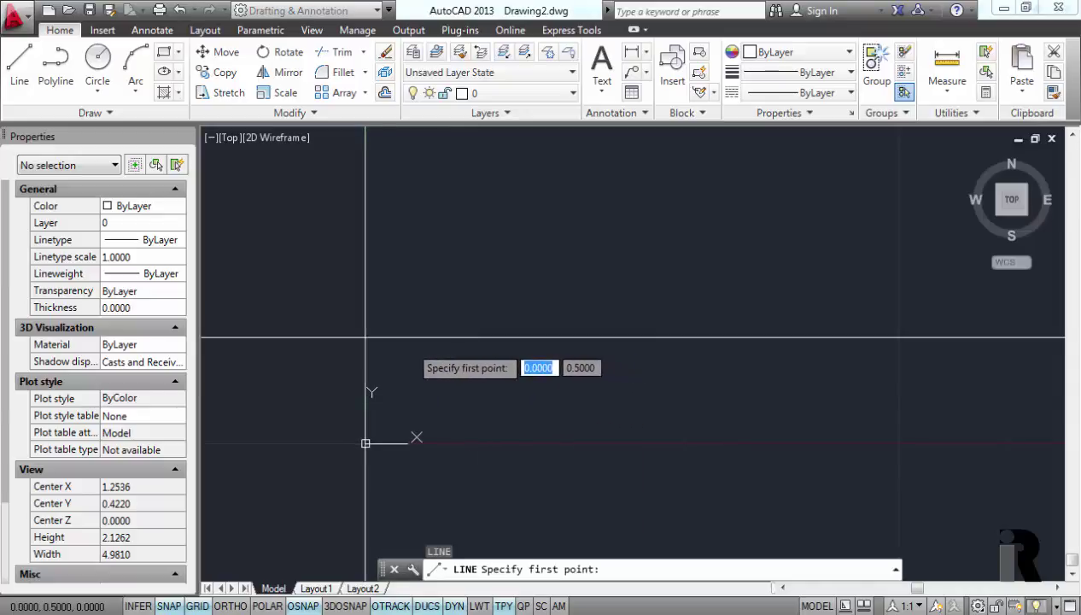
pyautogui.scroll(-3, 411, 345)
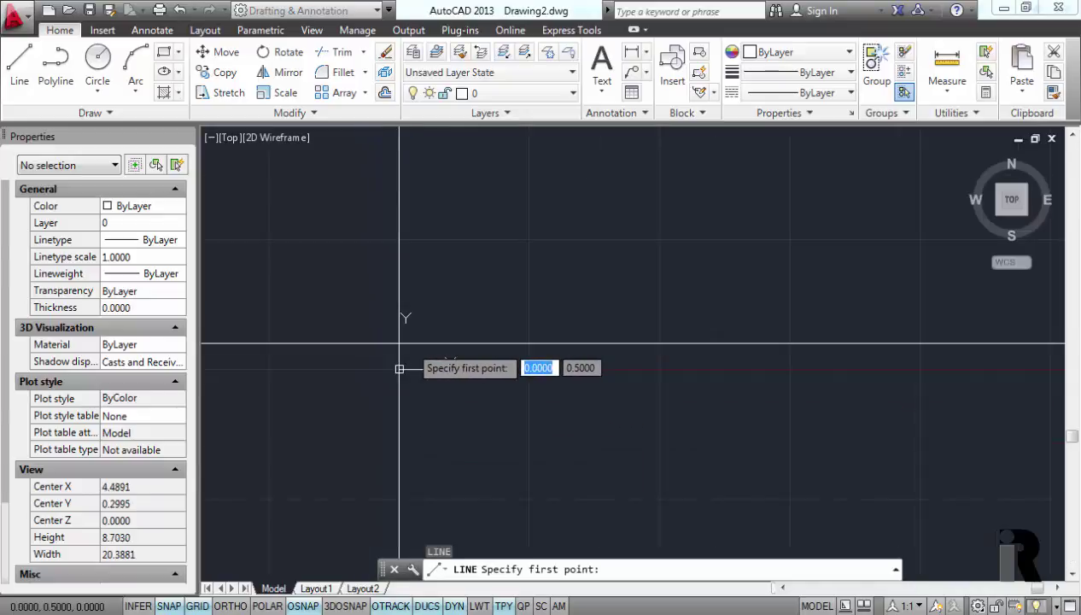
pyautogui.click(451, 292)
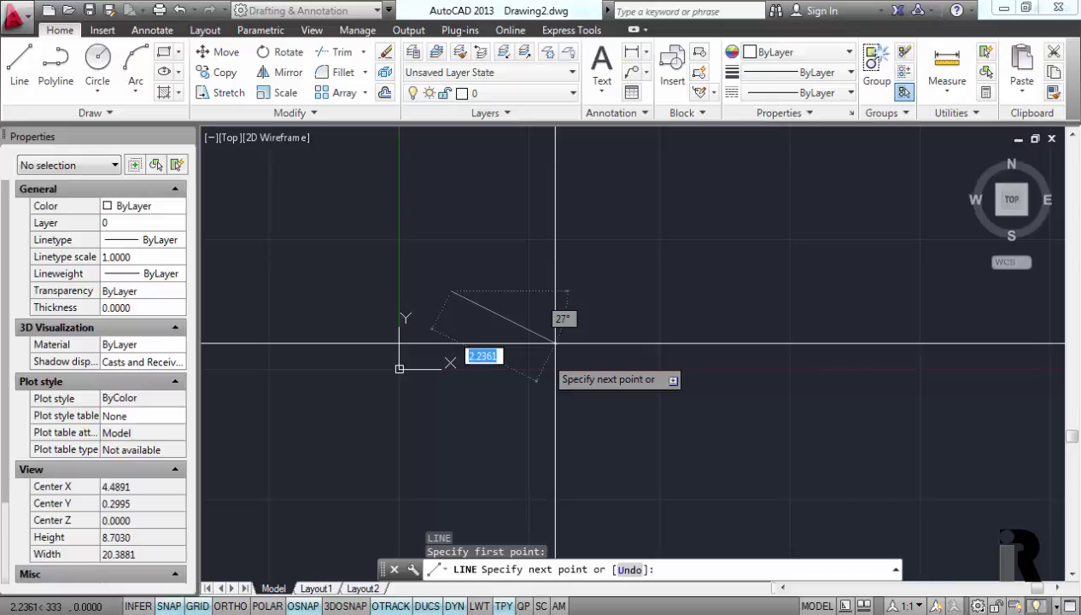
pyautogui.click(555, 266)
pyautogui.press('Escape')
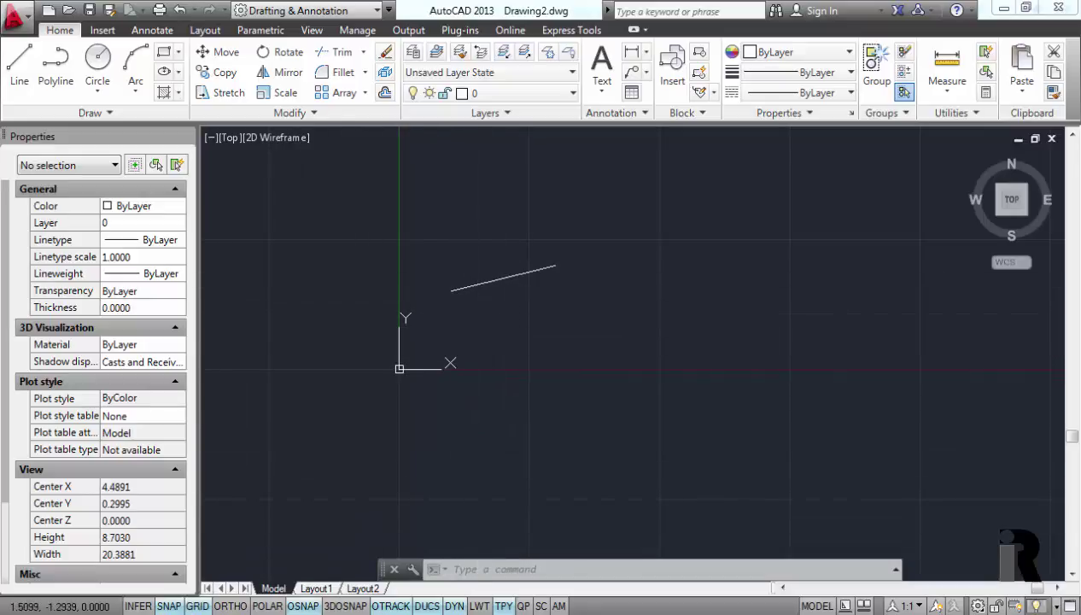
# Draw two more lines from the slanted line's midpoint to close a triangle
pyautogui.write('l')
pyautogui.press('Return')
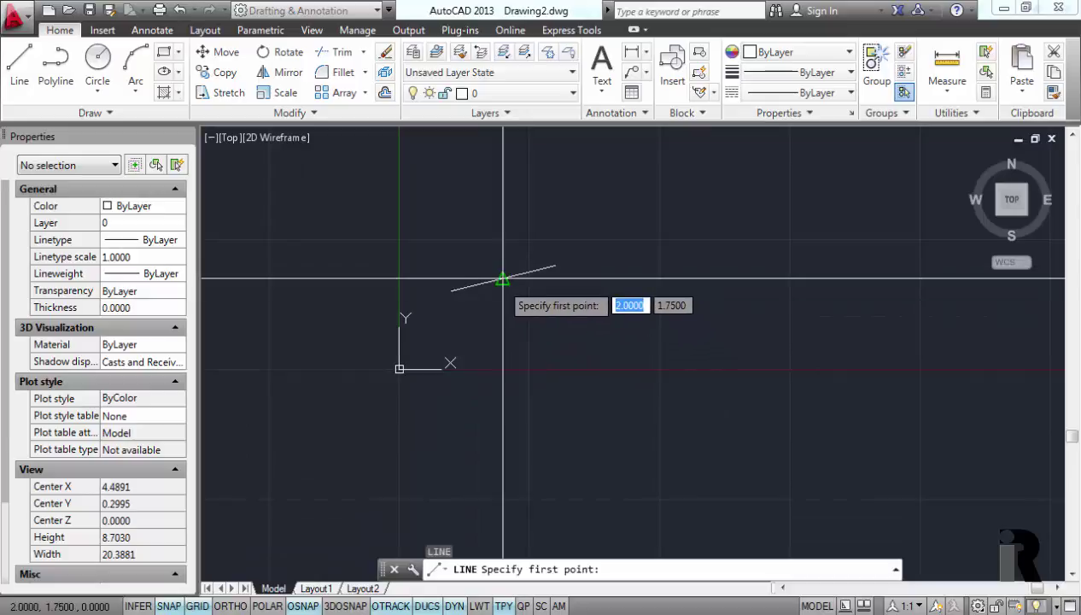
pyautogui.click(503, 278)
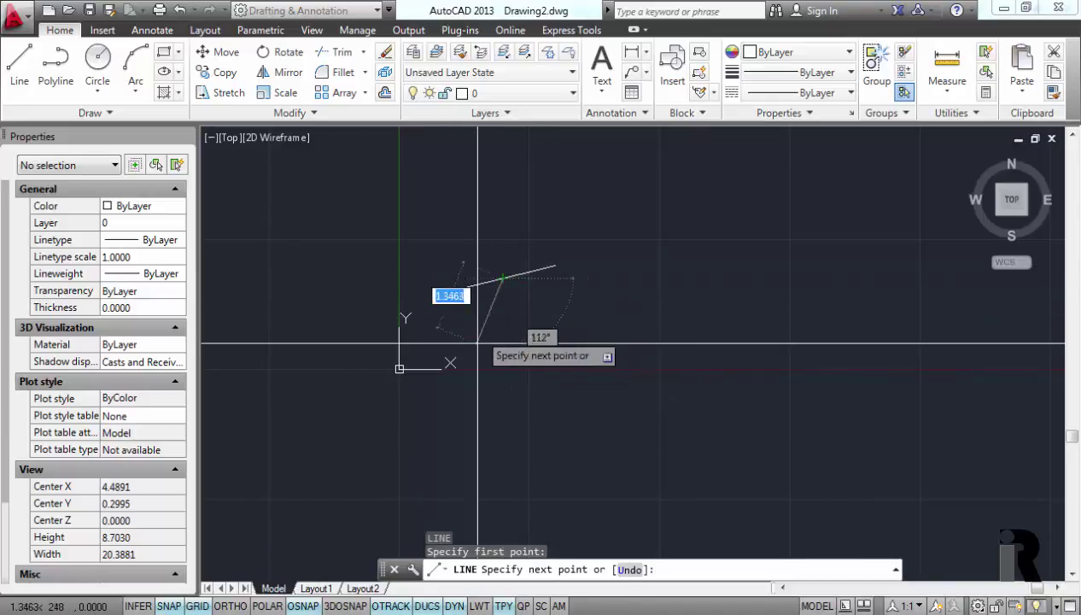
pyautogui.click(555, 316)
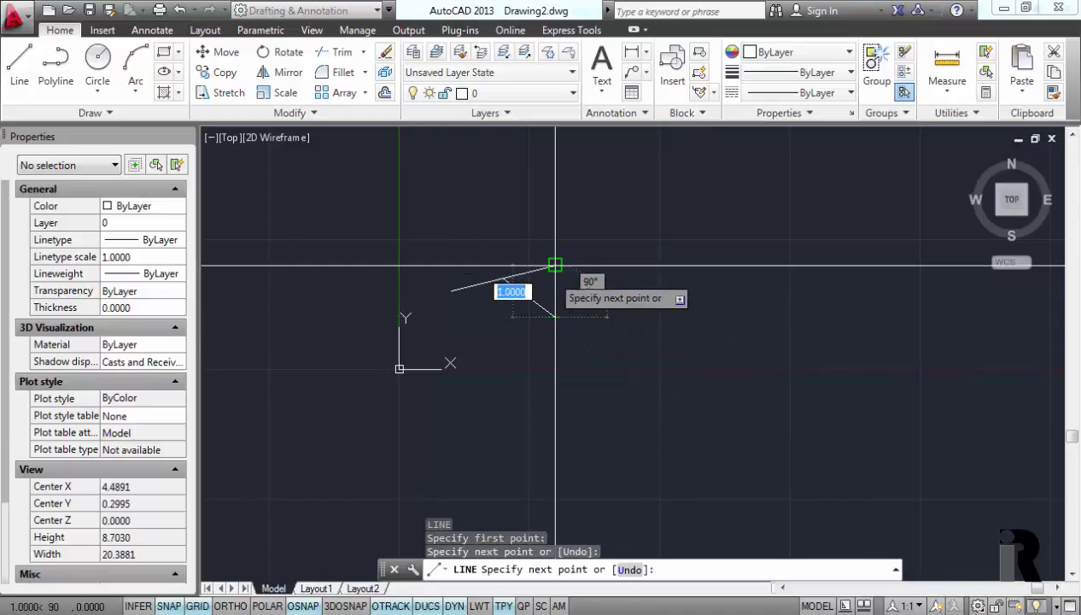
pyautogui.click(555, 265)
pyautogui.press('Escape')
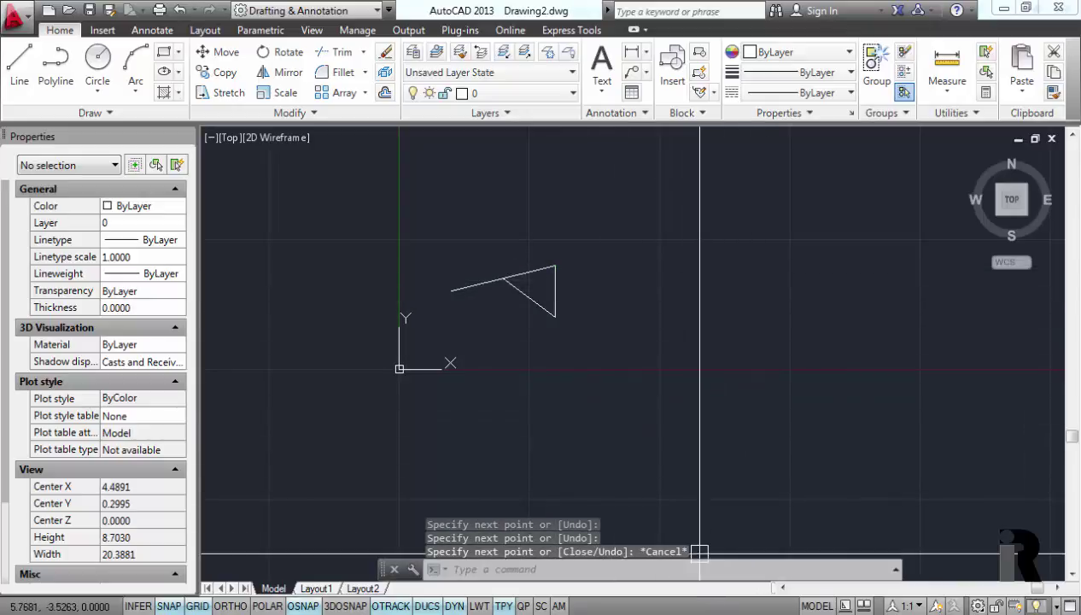
# Scroll the terminology PDF to the Units, UCS, View and Viewport entries, then return to the floor plan
pyautogui.click(700, 513)
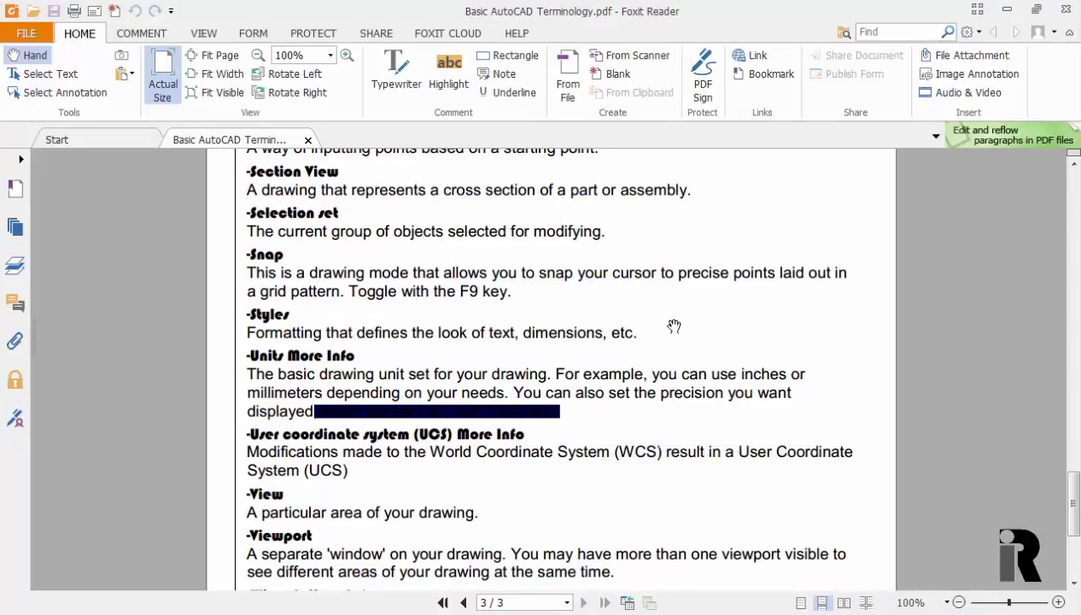
pyautogui.scroll(-1, 640, 286)
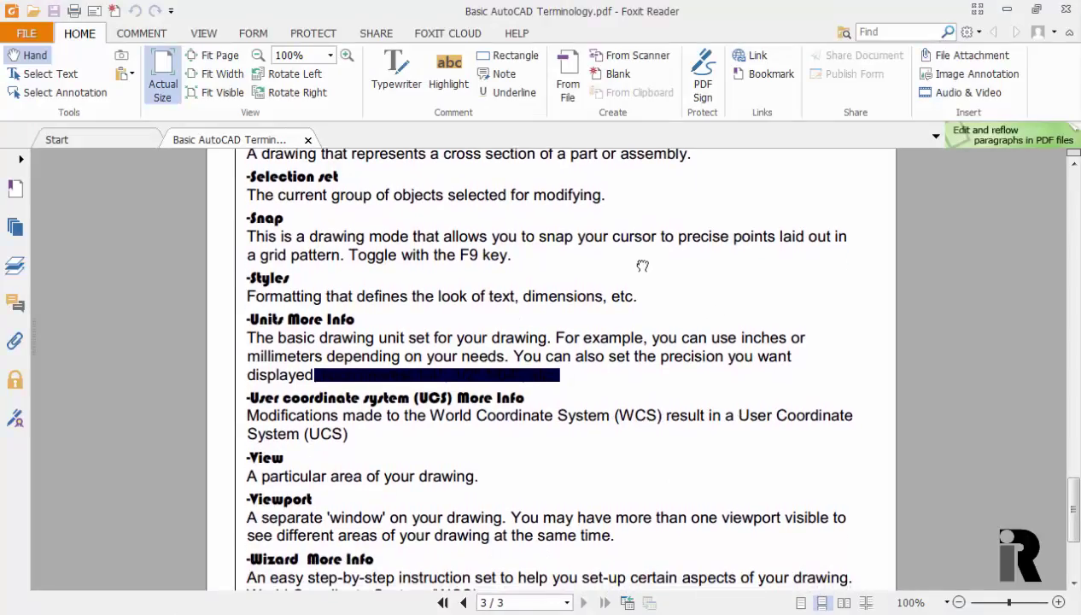
pyautogui.moveTo(458, 326); pyautogui.dragTo(461, 255)
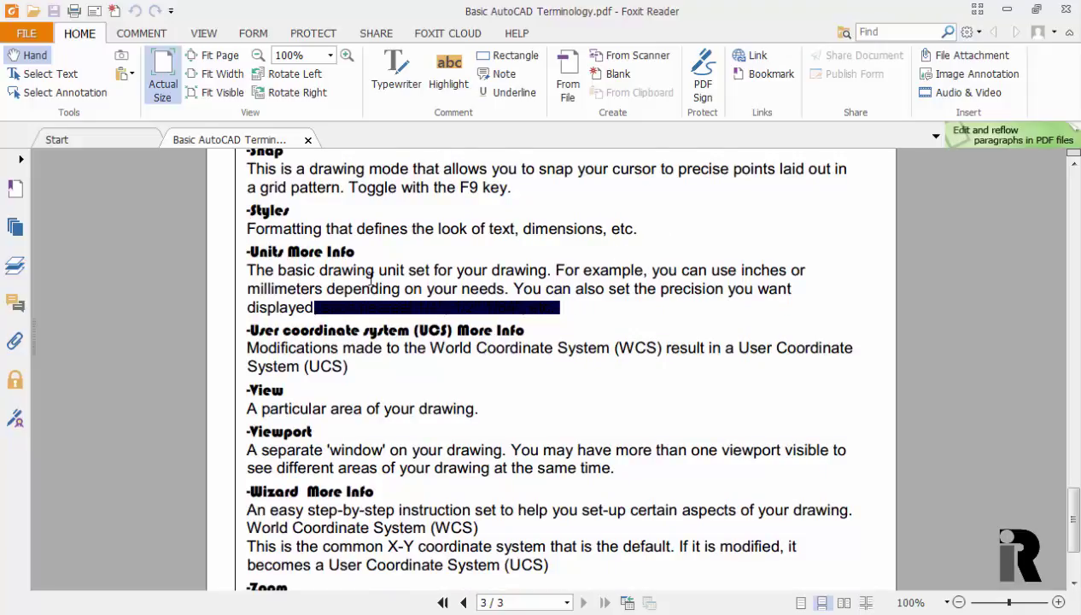
pyautogui.moveTo(474, 258); pyautogui.dragTo(474, 239)
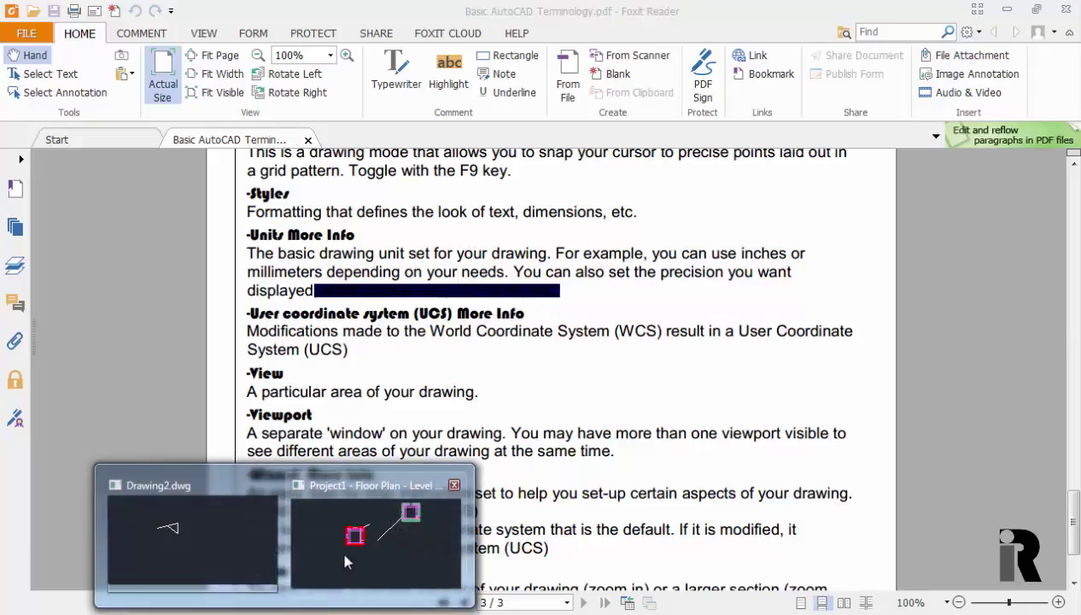
pyautogui.click(339, 542)
# Set the floor plan's length precision to 0.00 with UN, then check the PDF and return
pyautogui.scroll(1, 511, 350)
pyautogui.scroll(3, 535, 316)
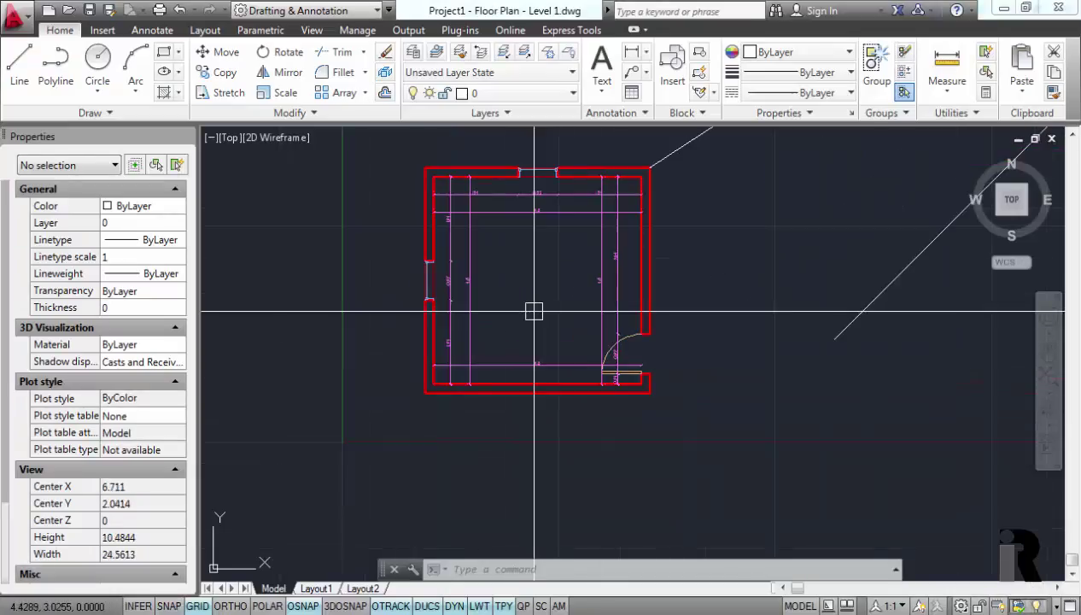
pyautogui.moveTo(536, 316); pyautogui.dragTo(515, 358, button='middle')
pyautogui.write('UN')
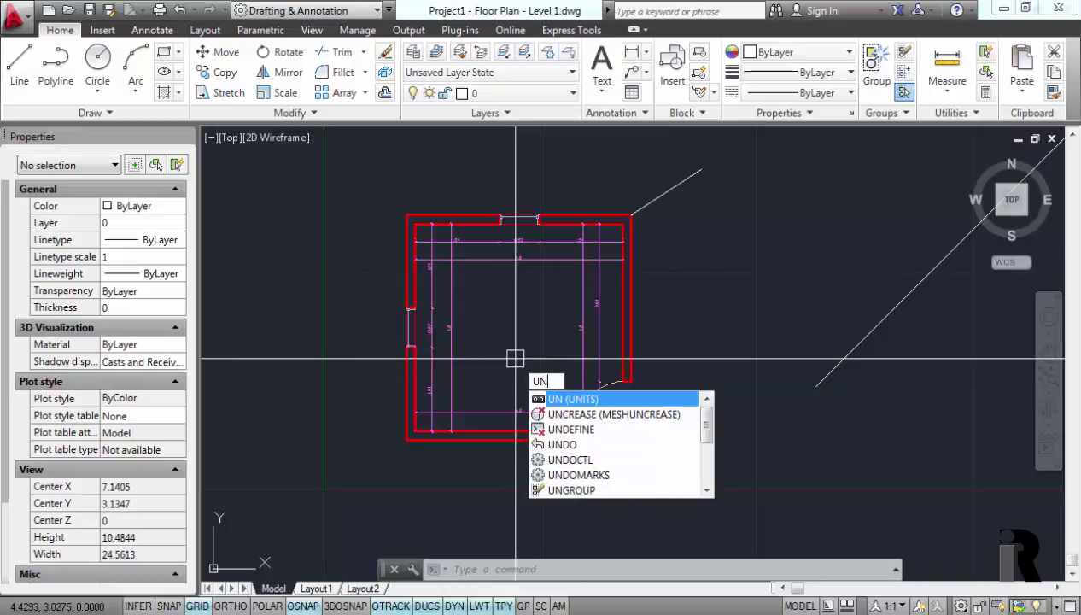
pyautogui.press('Return')
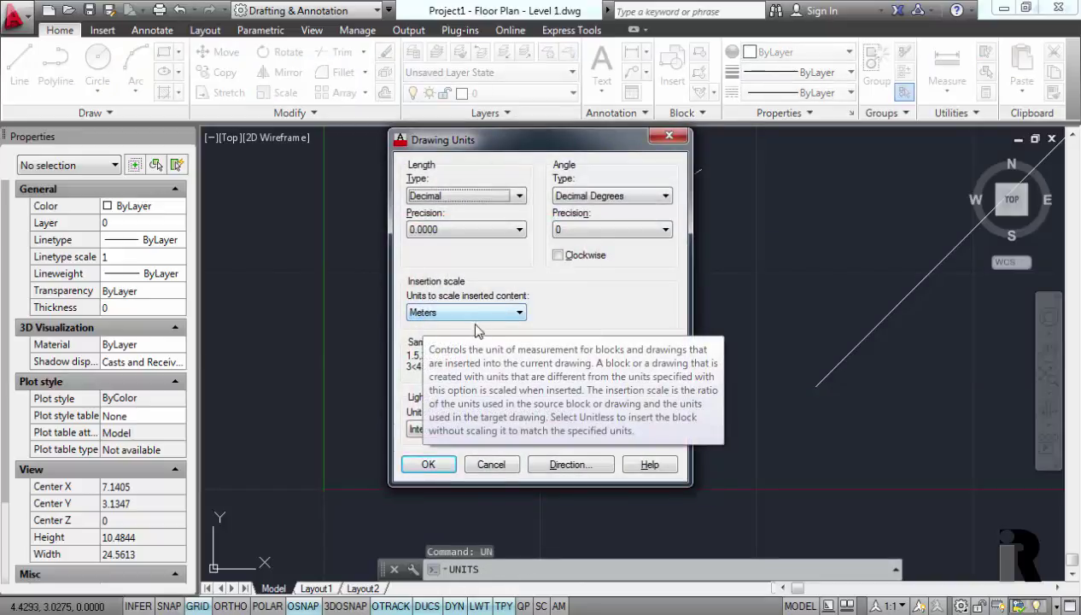
pyautogui.click(424, 229)
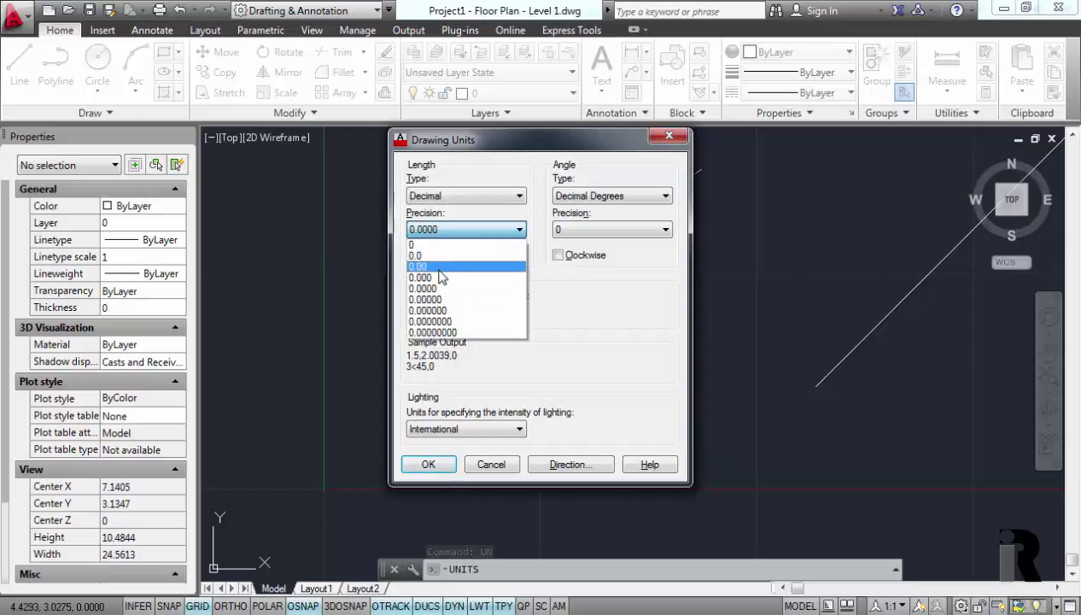
pyautogui.click(436, 265)
pyautogui.click(437, 475)
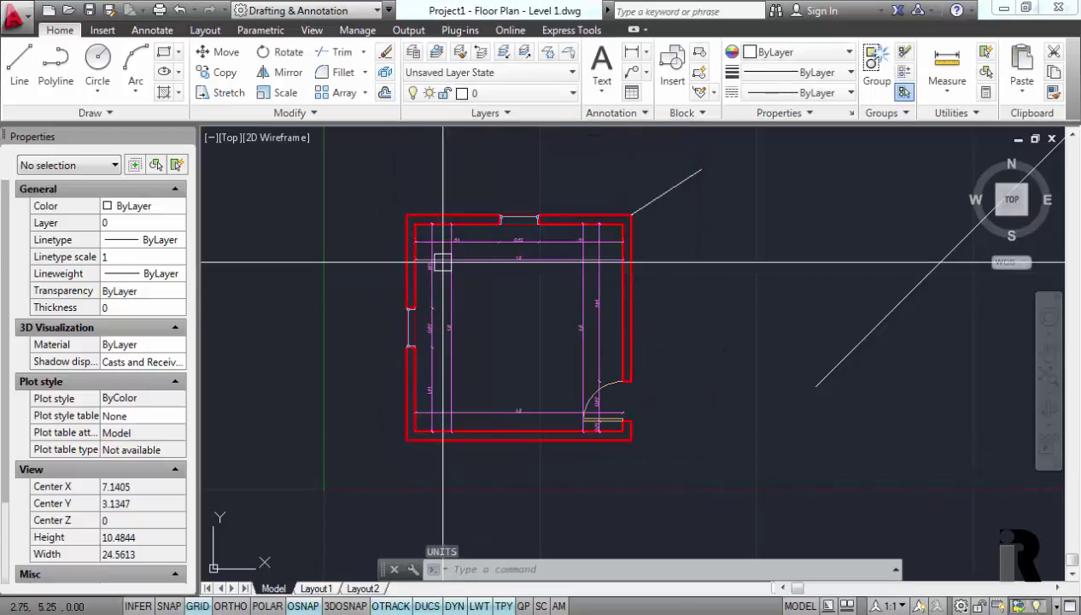
pyautogui.click(665, 575)
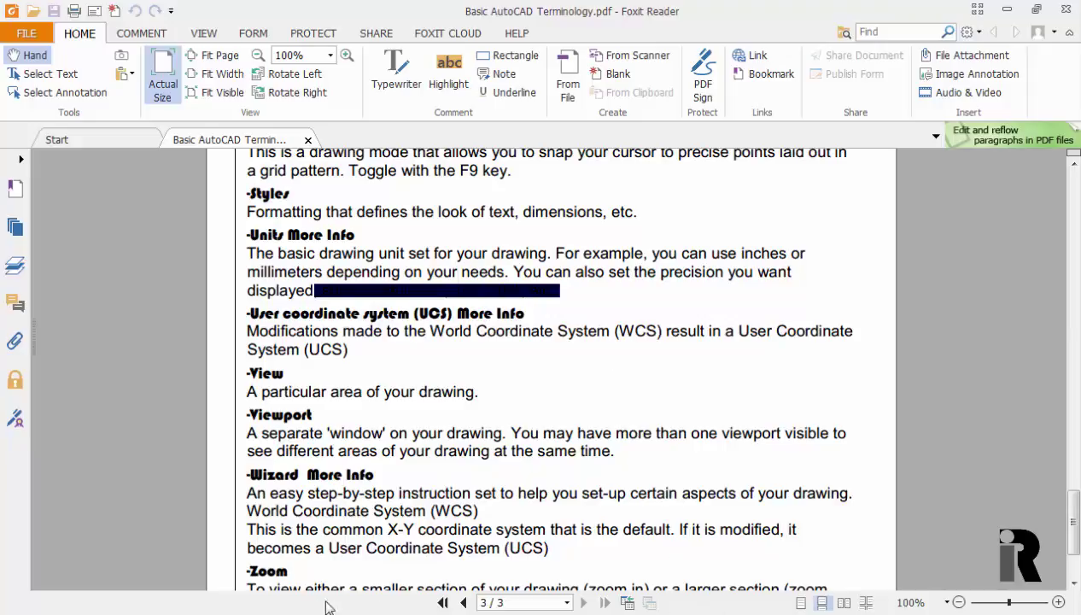
pyautogui.click(340, 574)
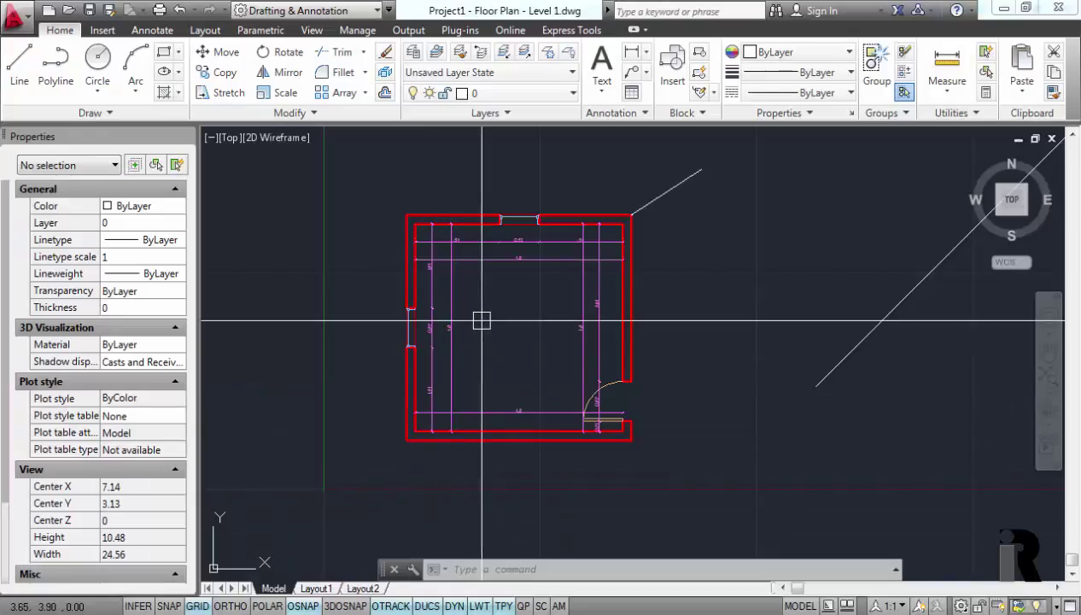
pyautogui.write('un')
# Try Unitless insertion scale, cancel back to Meters, close Drawing Units, and switch to the PDF
pyautogui.press('Return')
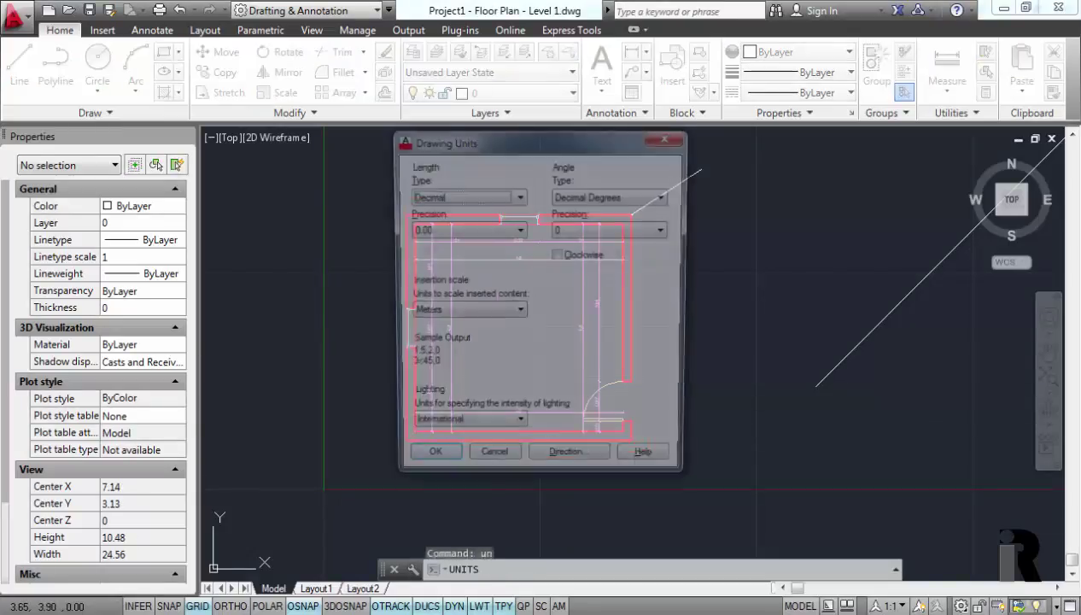
pyautogui.click(475, 311)
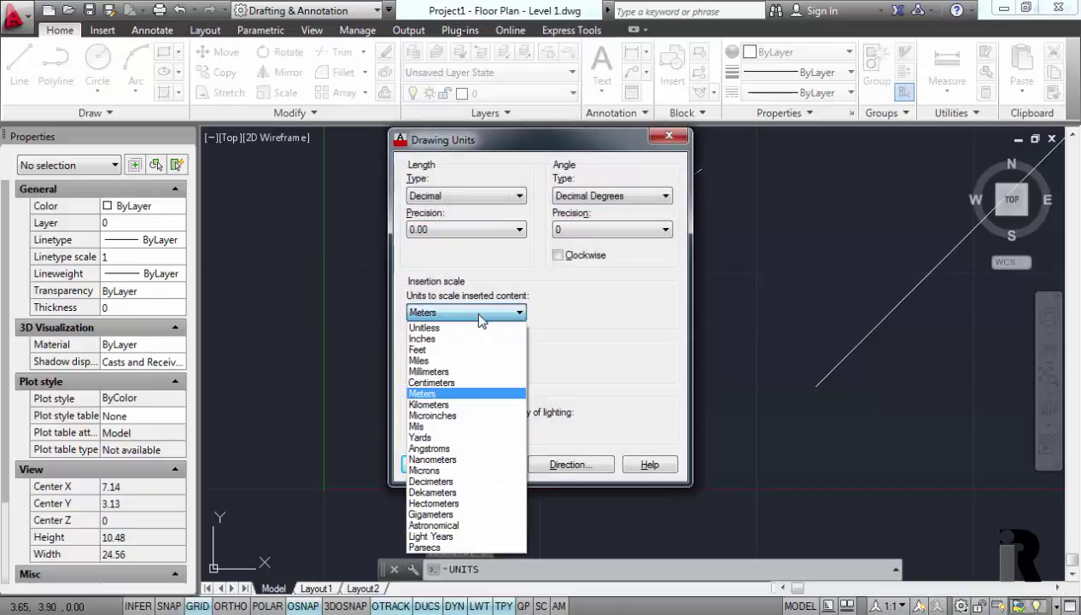
pyautogui.click(423, 325)
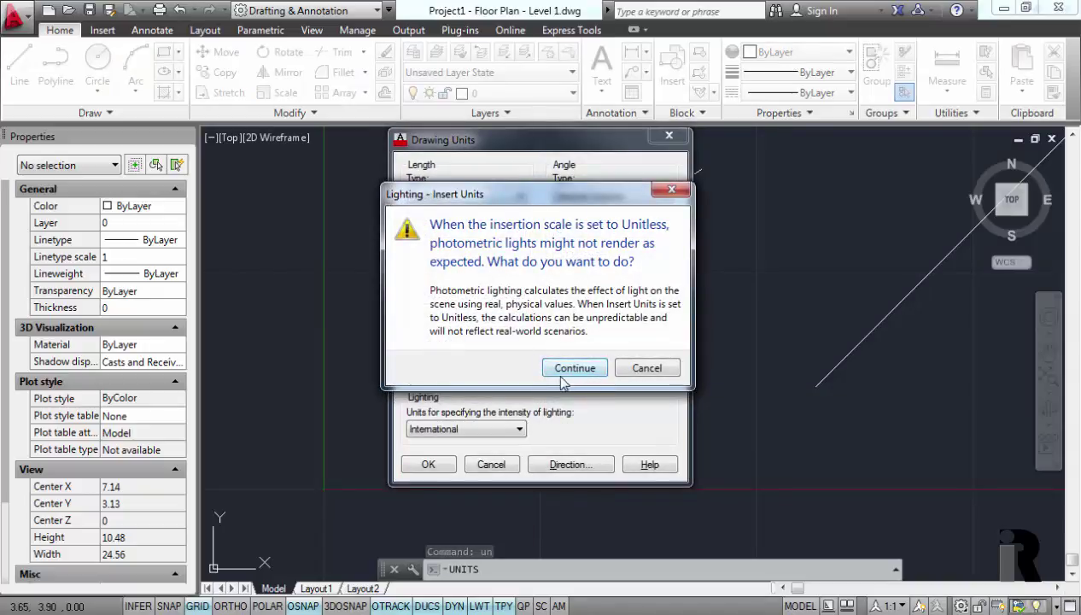
pyautogui.click(647, 369)
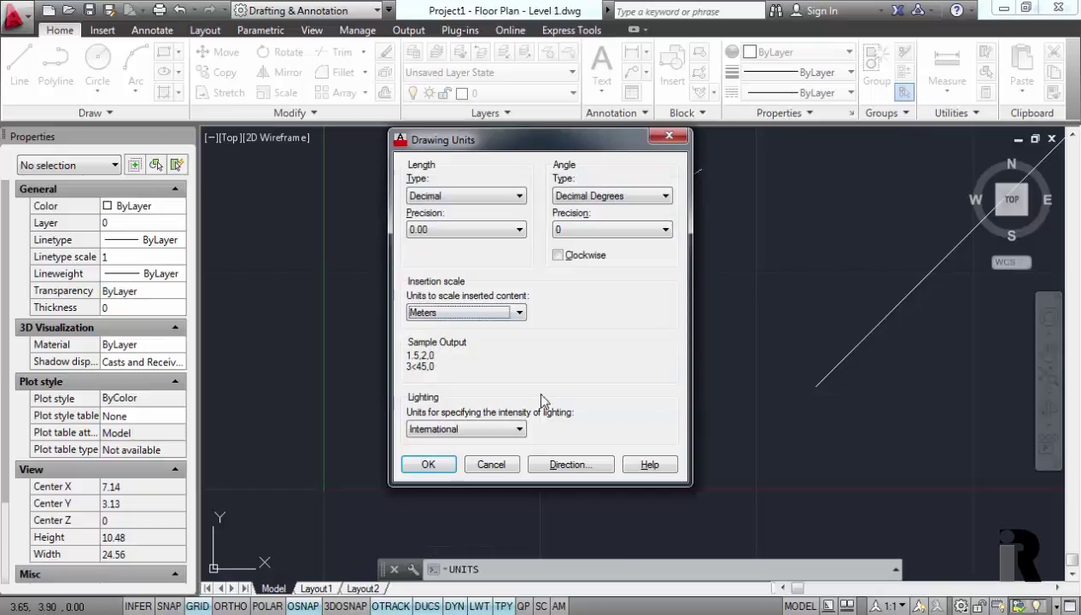
pyautogui.click(492, 465)
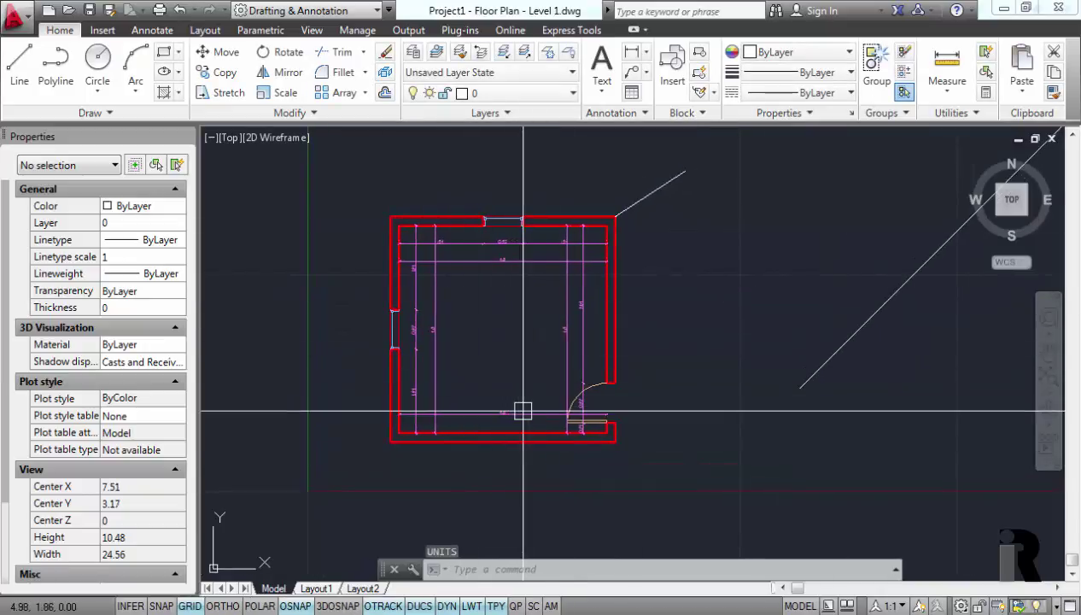
pyautogui.hotkey('alt', 'Tab')
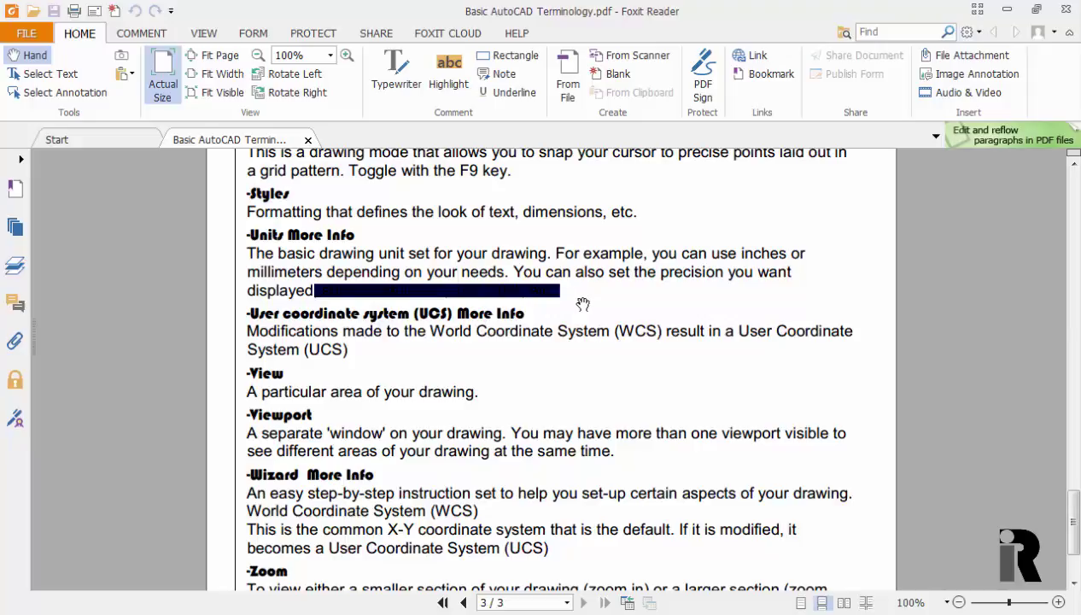
# Scroll page 3 of the terminology PDF down to the closing Zoom definition
pyautogui.moveTo(587, 296); pyautogui.dragTo(591, 342)
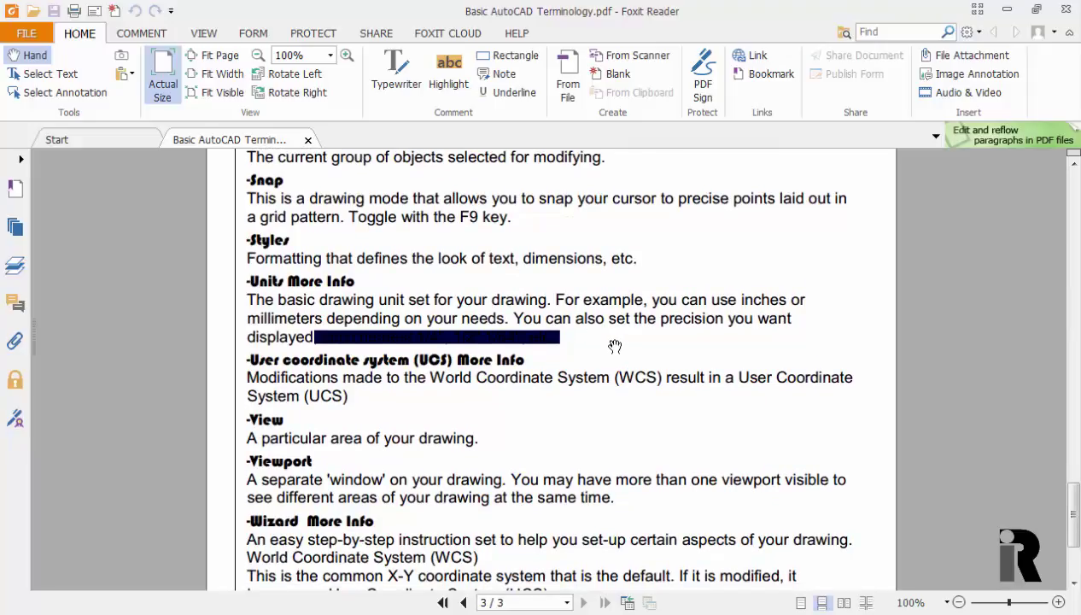
pyautogui.moveTo(615, 346); pyautogui.dragTo(617, 326)
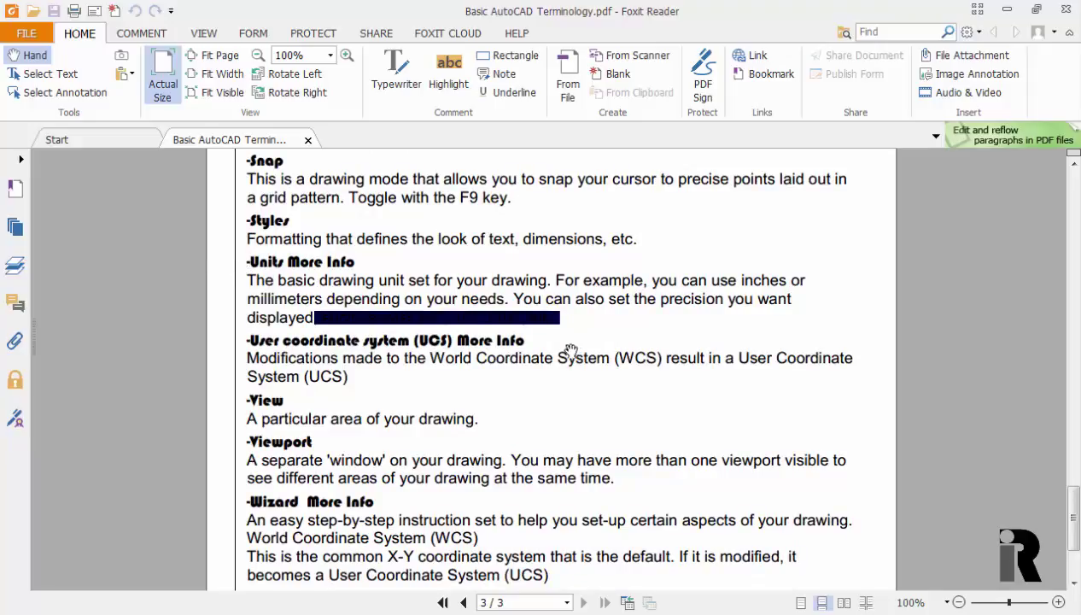
pyautogui.moveTo(556, 390); pyautogui.dragTo(562, 297)
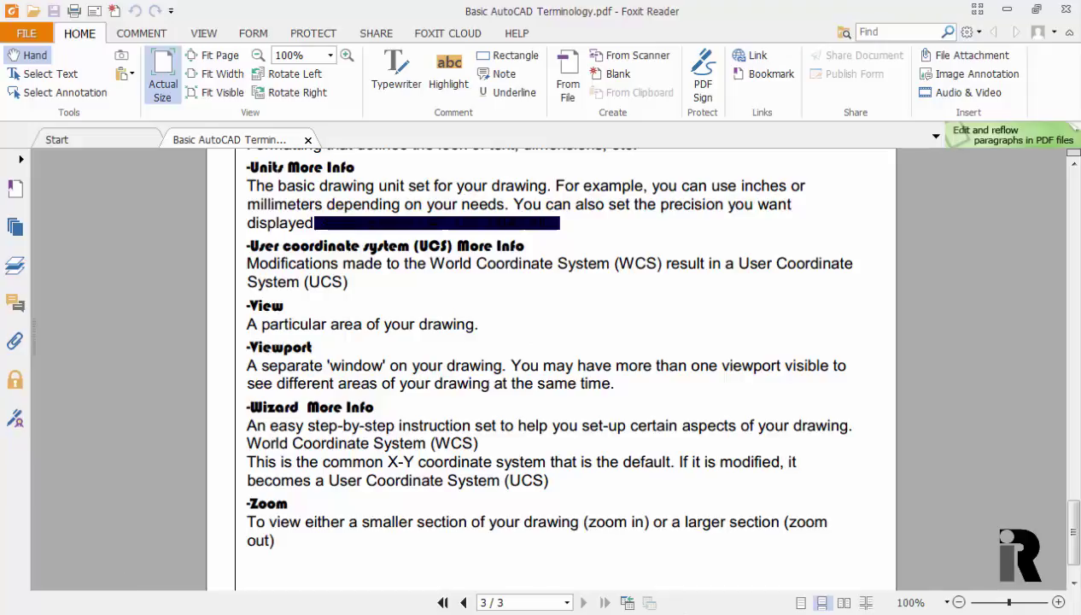
# Switch to Drawing2 and erase the triangle lines with a crossing selection
pyautogui.click(241, 561)
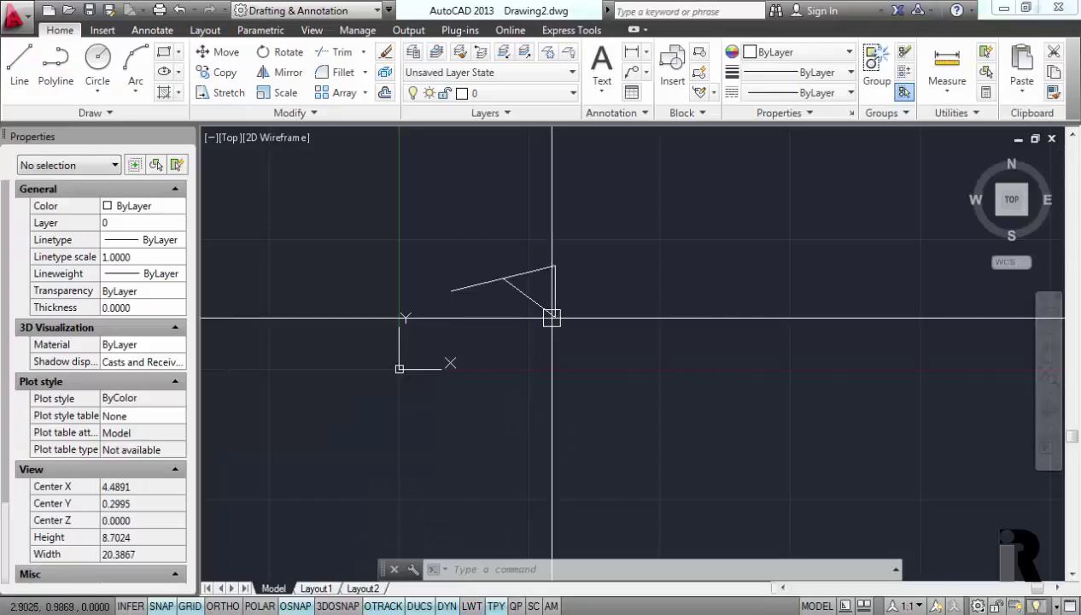
pyautogui.click(605, 229)
pyautogui.click(485, 329)
pyautogui.write('e')
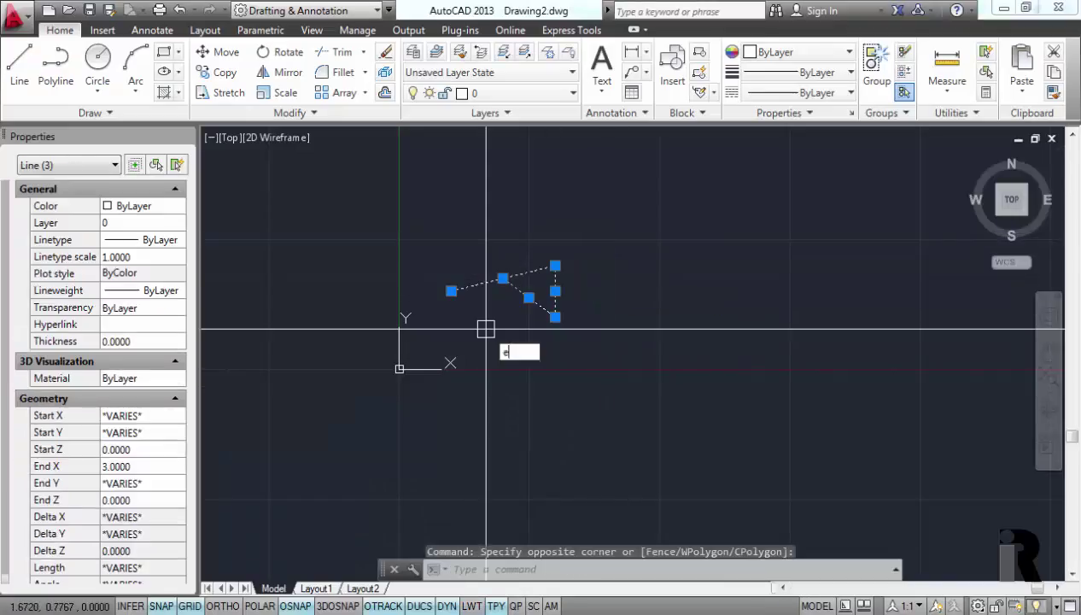
pyautogui.press('Return')
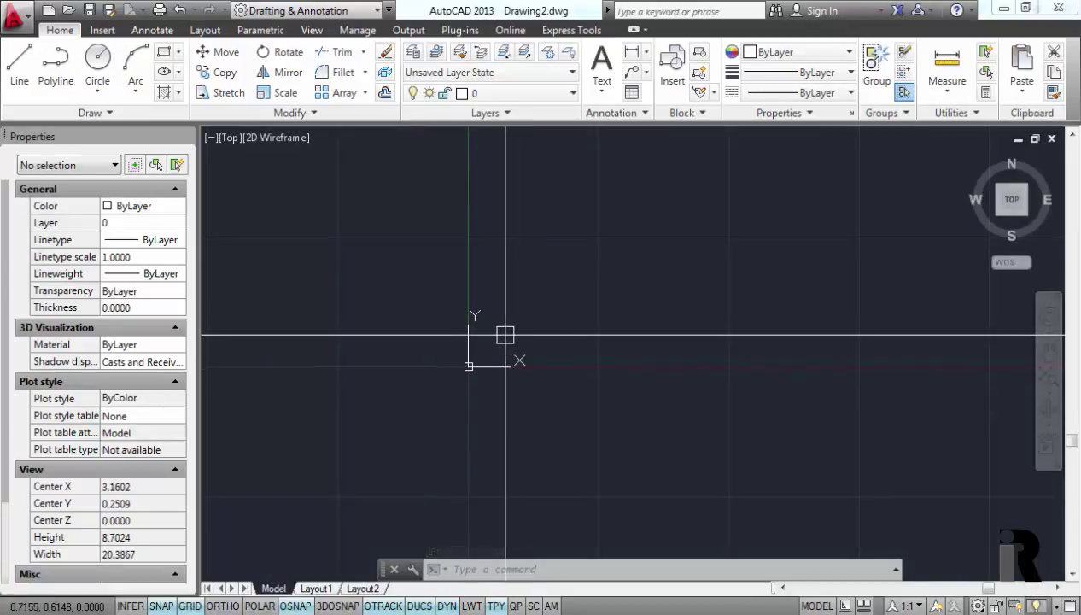
# Select the UCS icon and reset the coordinate system to World via its origin grip
pyautogui.click(507, 340)
pyautogui.click(439, 403)
pyautogui.click(439, 403)
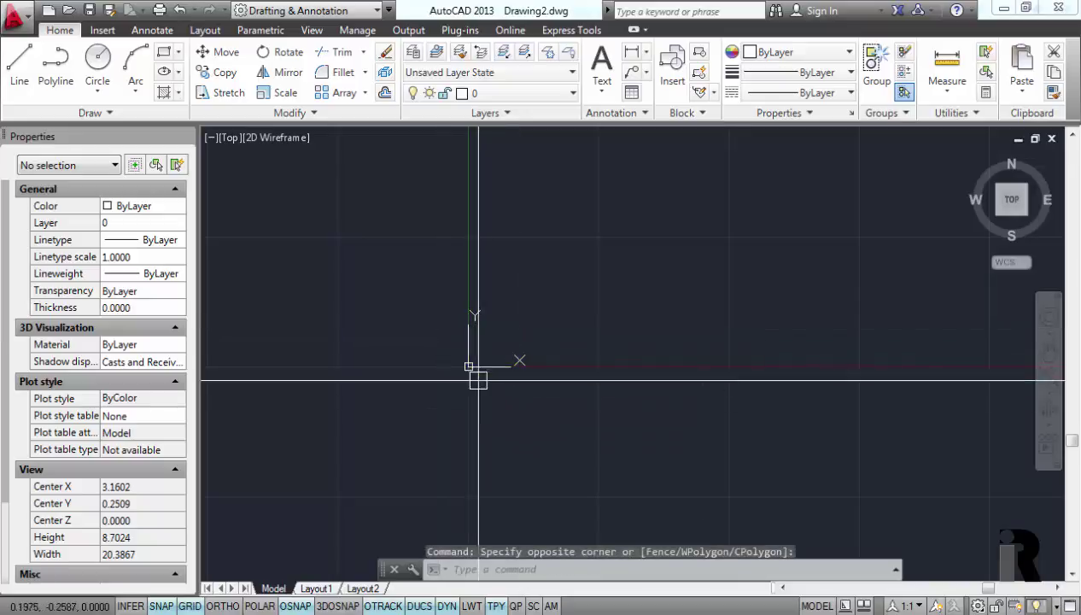
pyautogui.click(473, 367)
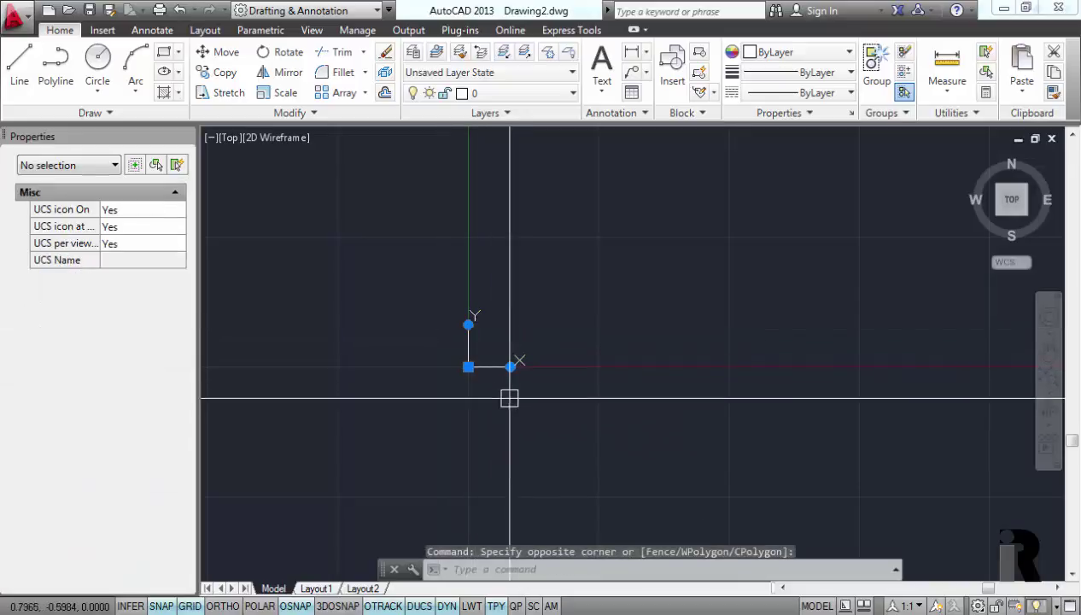
pyautogui.click(468, 366)
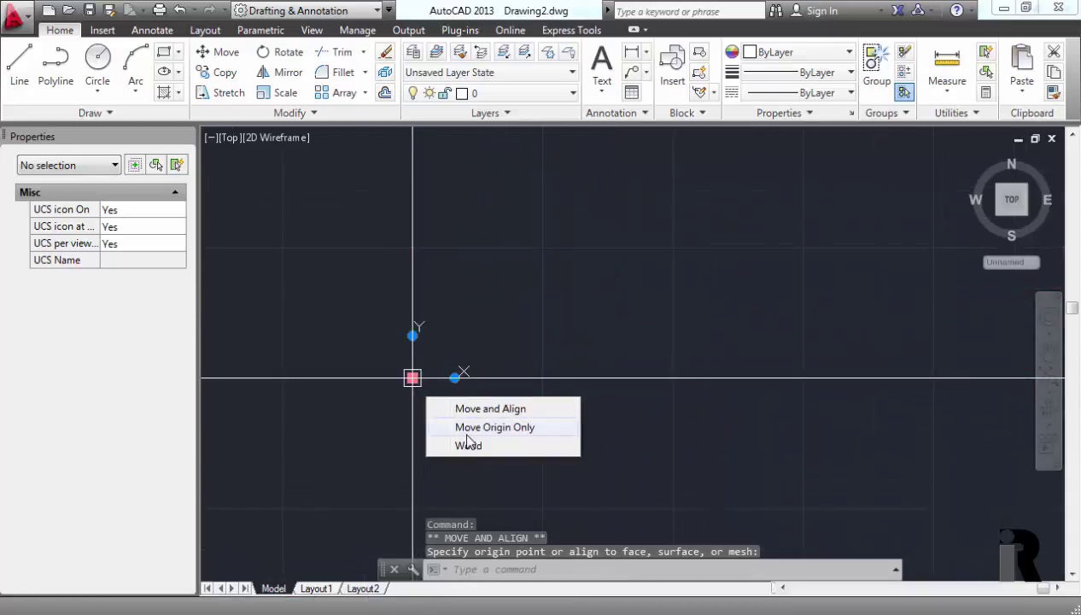
pyautogui.click(468, 446)
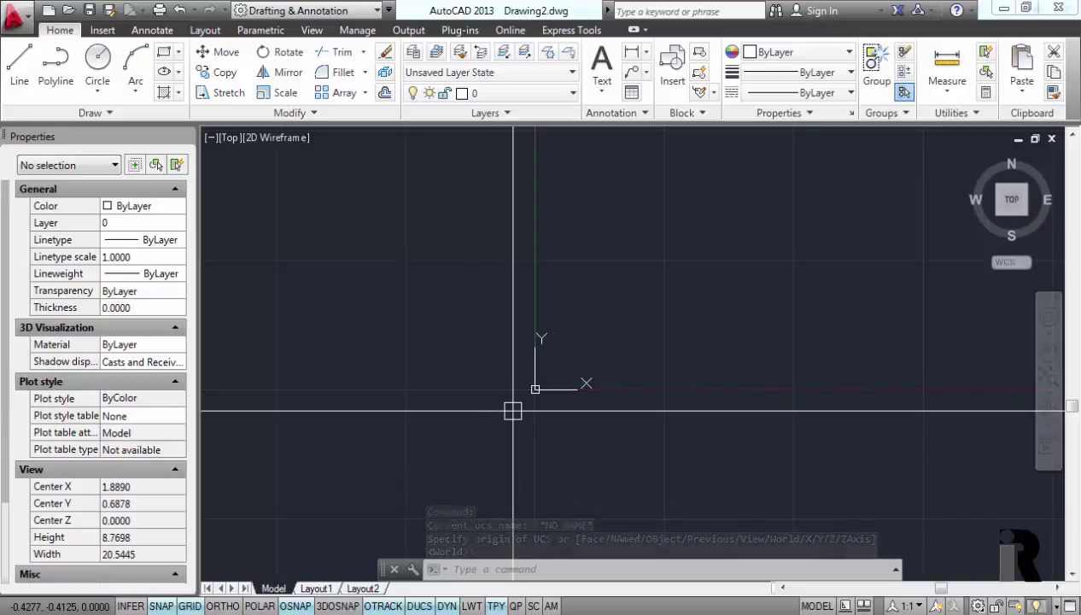
pyautogui.click(563, 433)
pyautogui.write('UC')
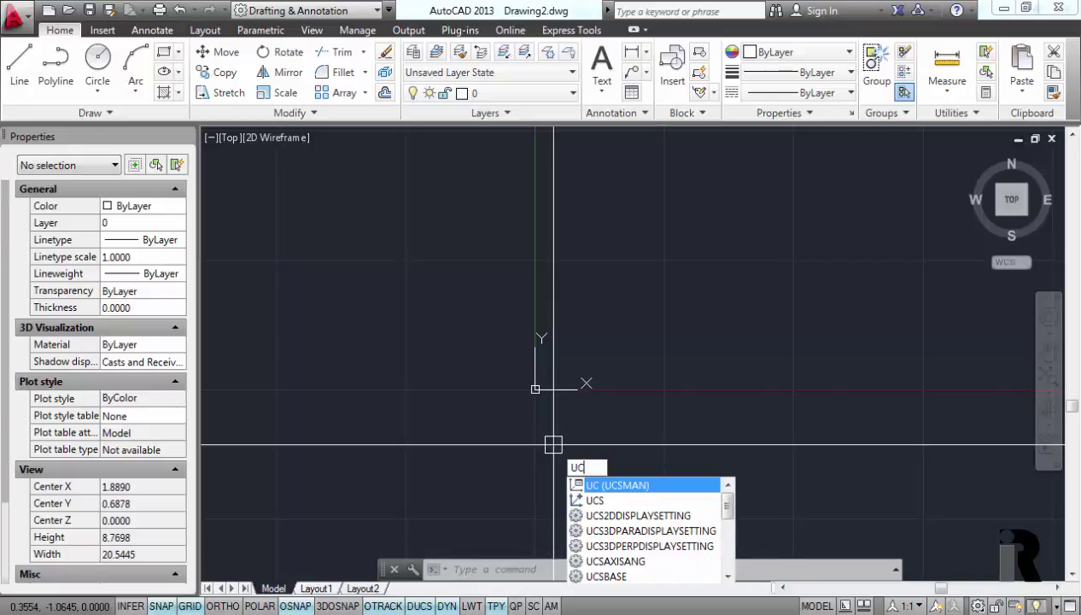
# Define an unnamed UCS with a new origin and X direction, then reset the UCS to World
pyautogui.write('S')
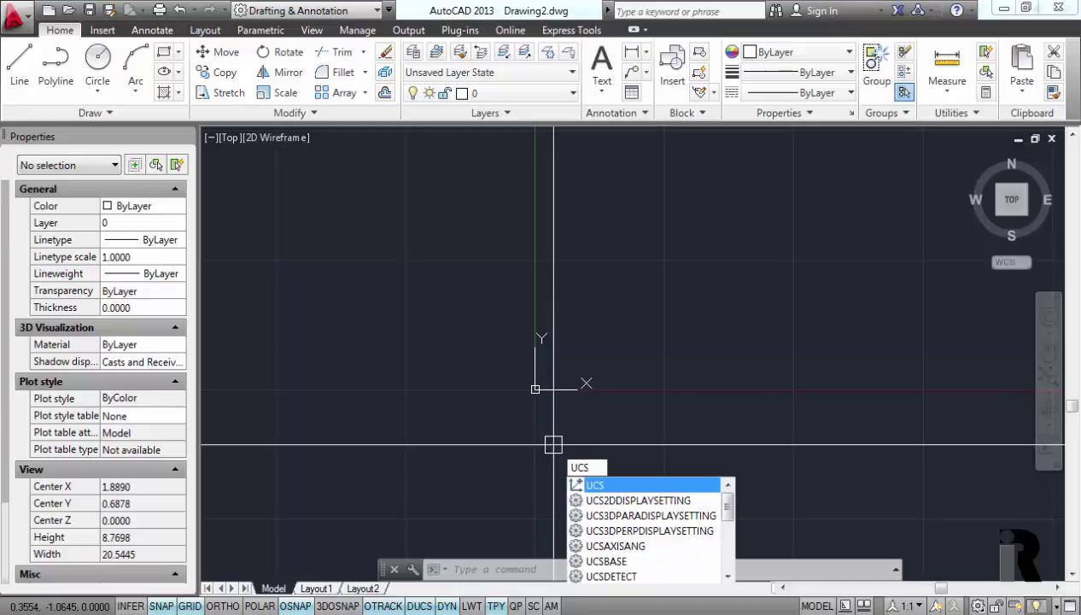
pyautogui.press('Return')
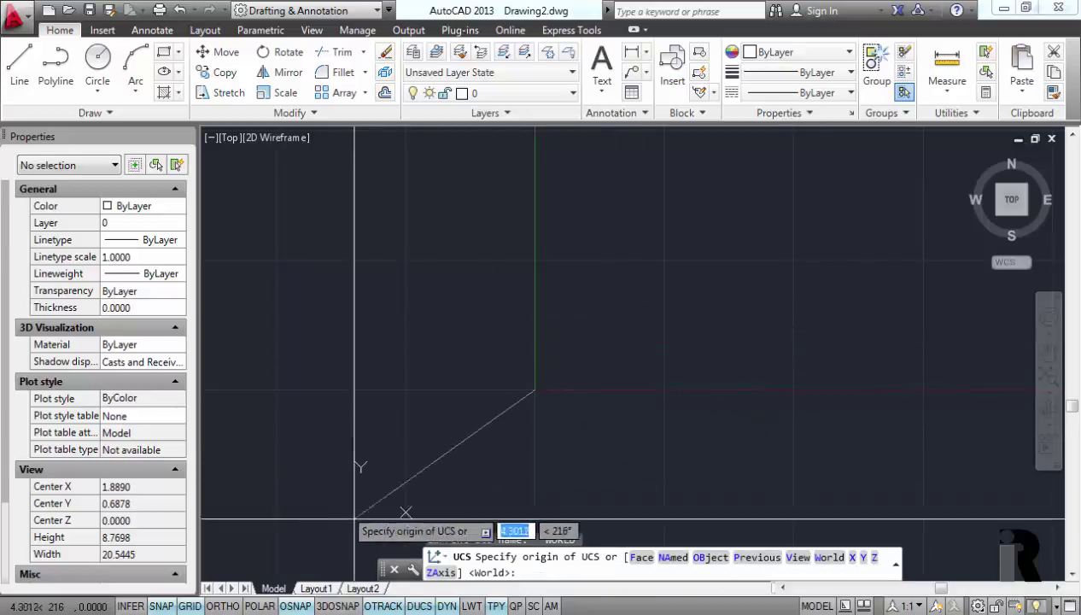
pyautogui.click(160, 605)
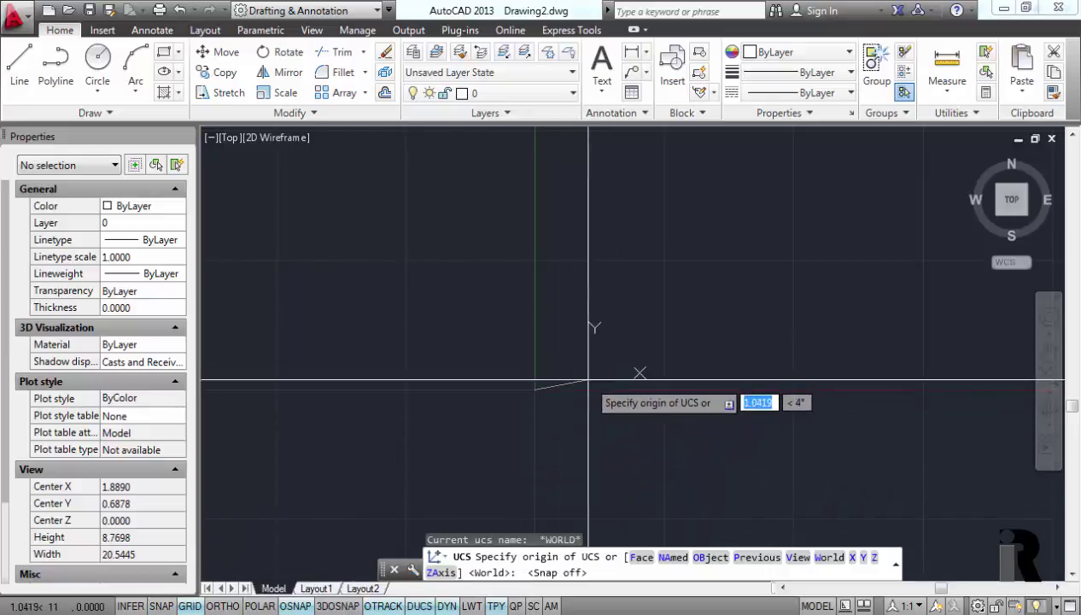
pyautogui.moveTo(681, 367); pyautogui.dragTo(528, 411, button='middle')
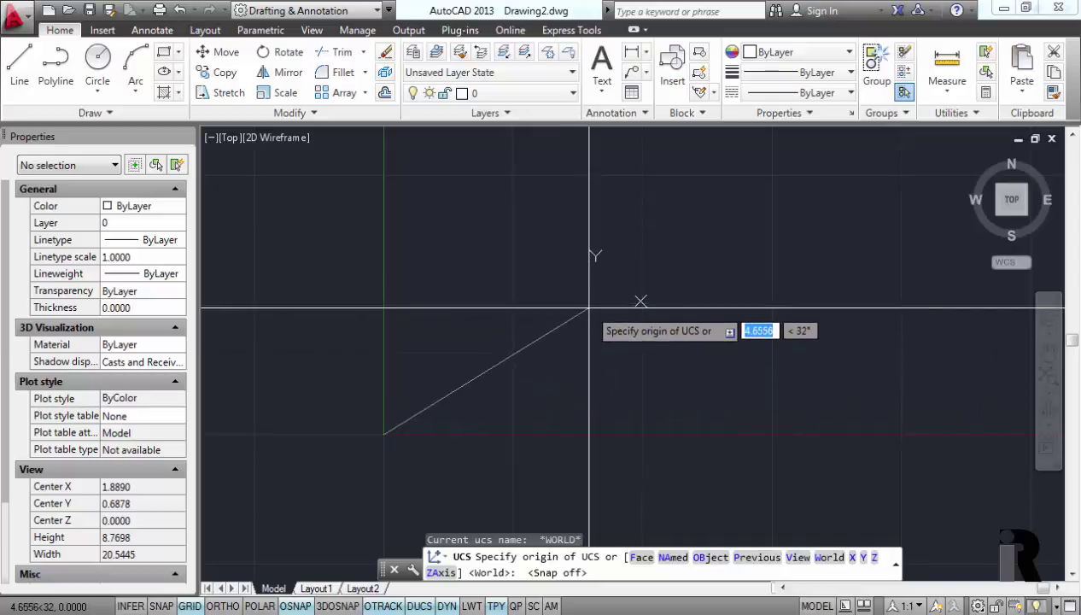
pyautogui.click(590, 308)
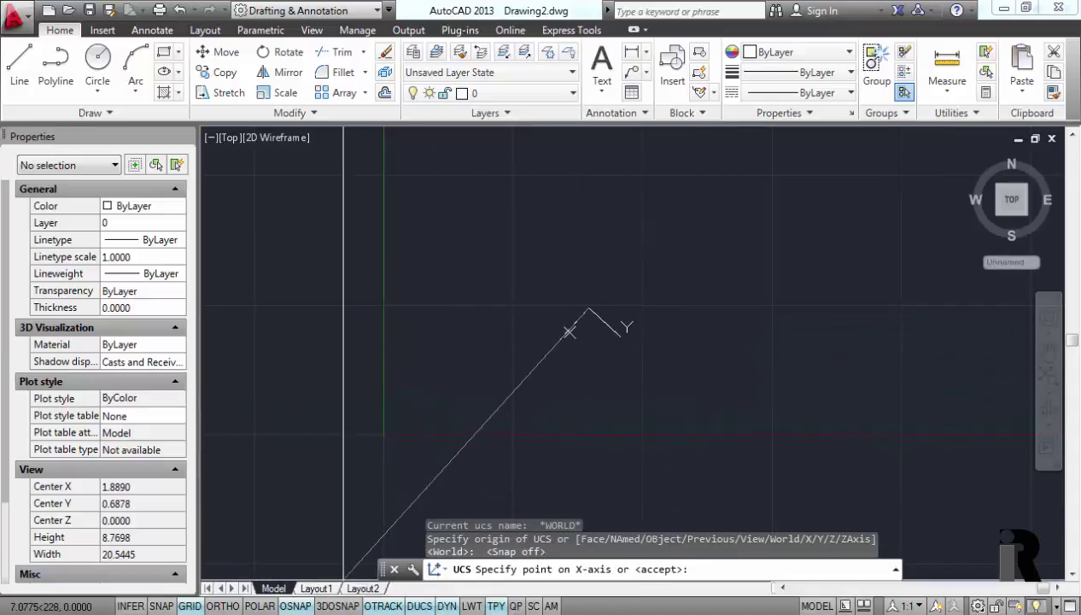
pyautogui.click(269, 607)
pyautogui.click(639, 302)
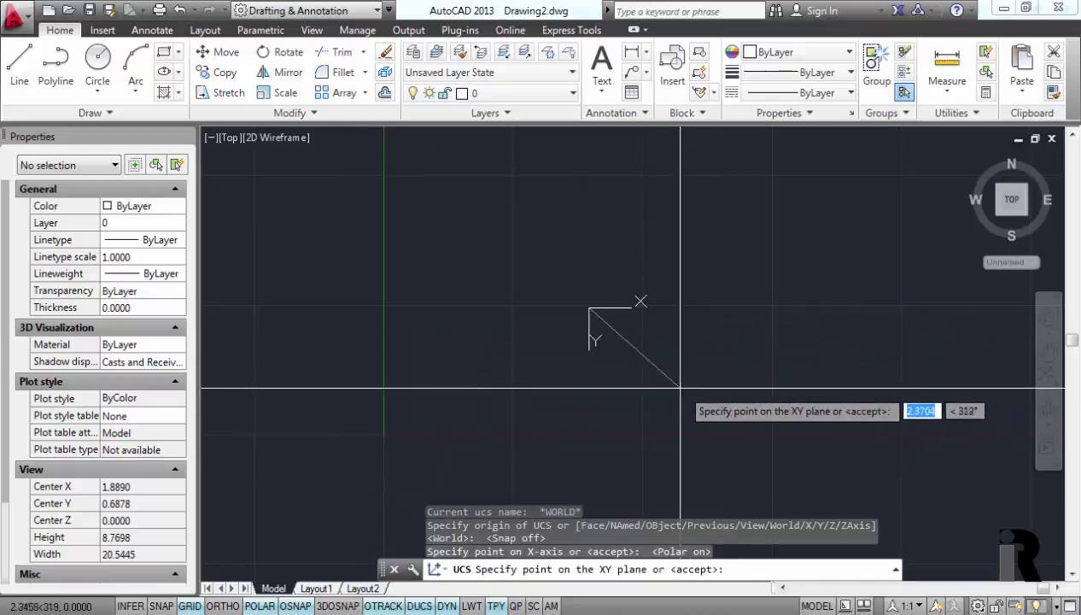
pyautogui.click(591, 252)
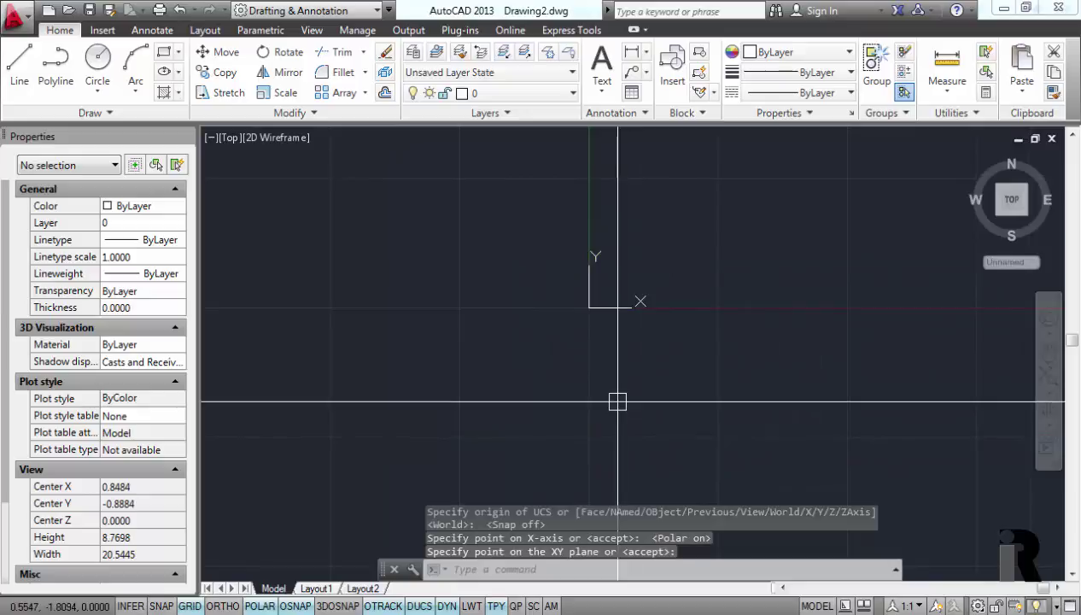
pyautogui.click(615, 310)
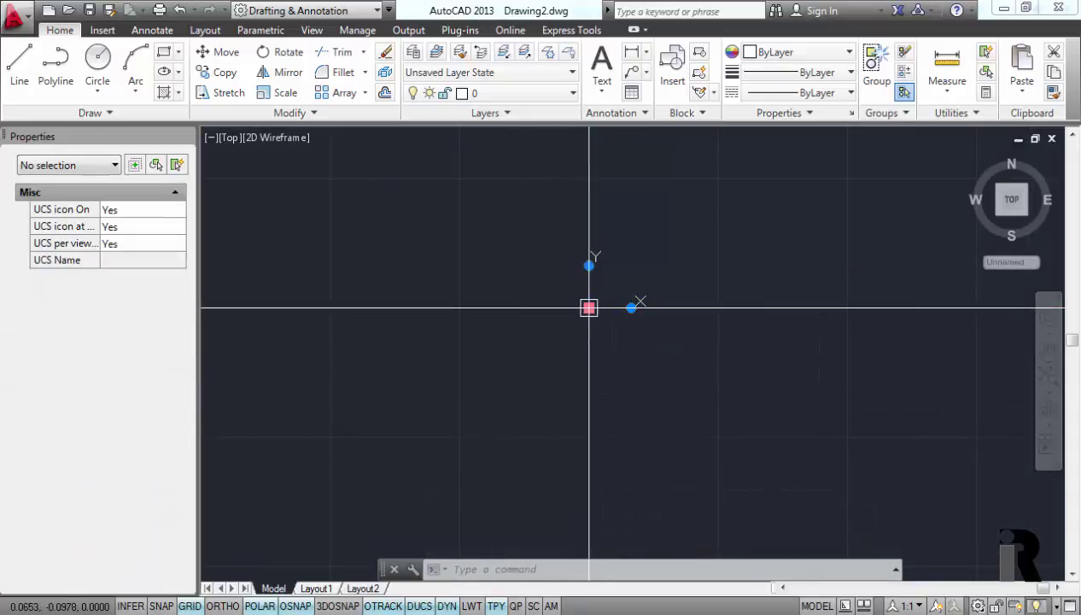
pyautogui.moveTo(589, 307)
pyautogui.click(645, 373)
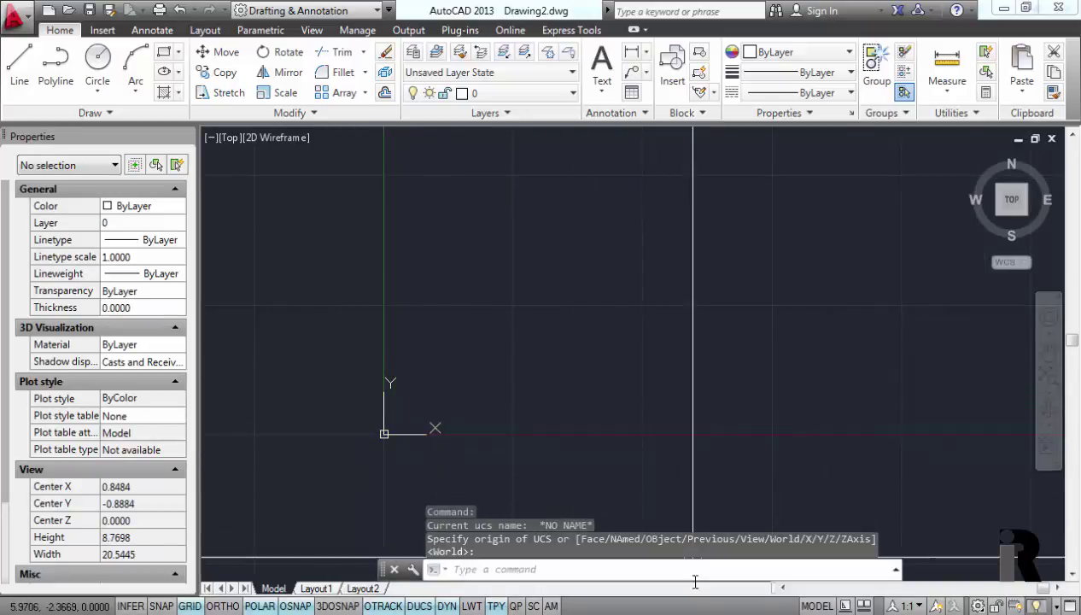
# Read the UCS through Zoom entries in the terminology PDF, then return to the floor plan
pyautogui.click(725, 512)
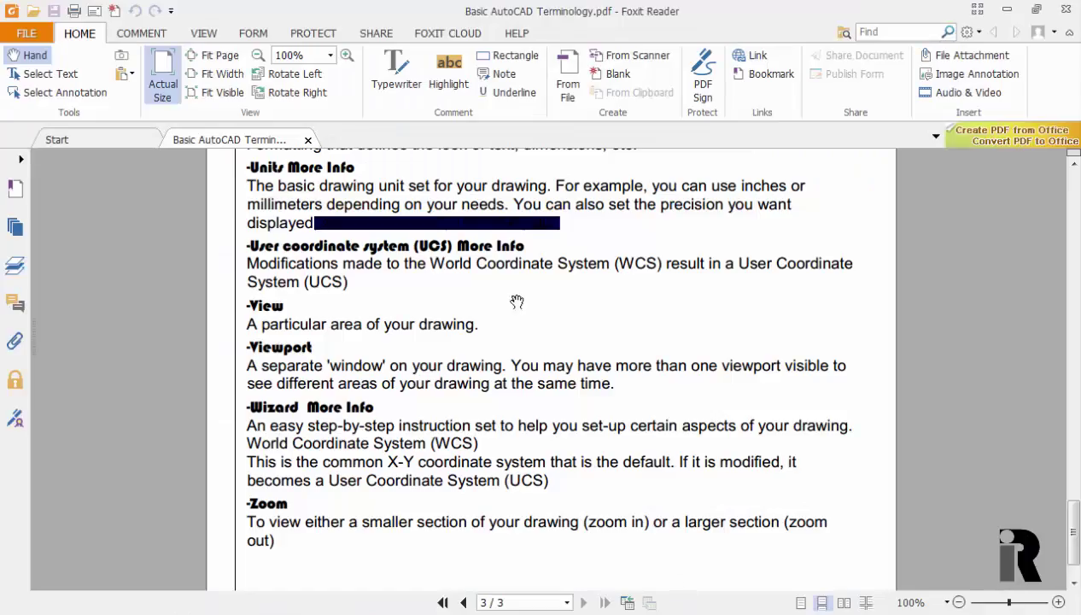
pyautogui.moveTo(596, 238); pyautogui.dragTo(596, 229)
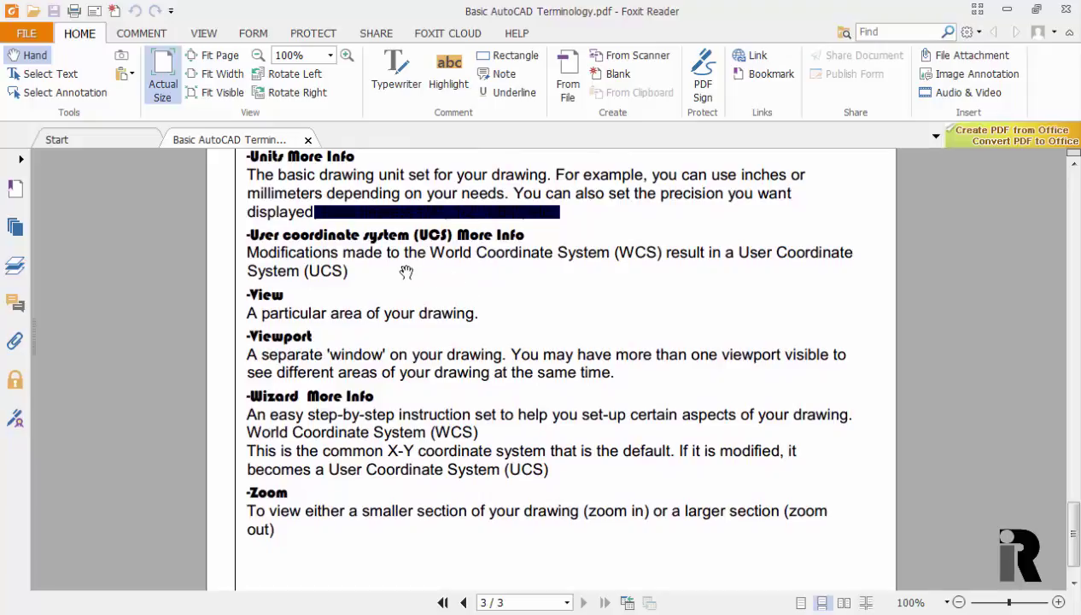
pyautogui.scroll(-1, 402, 265)
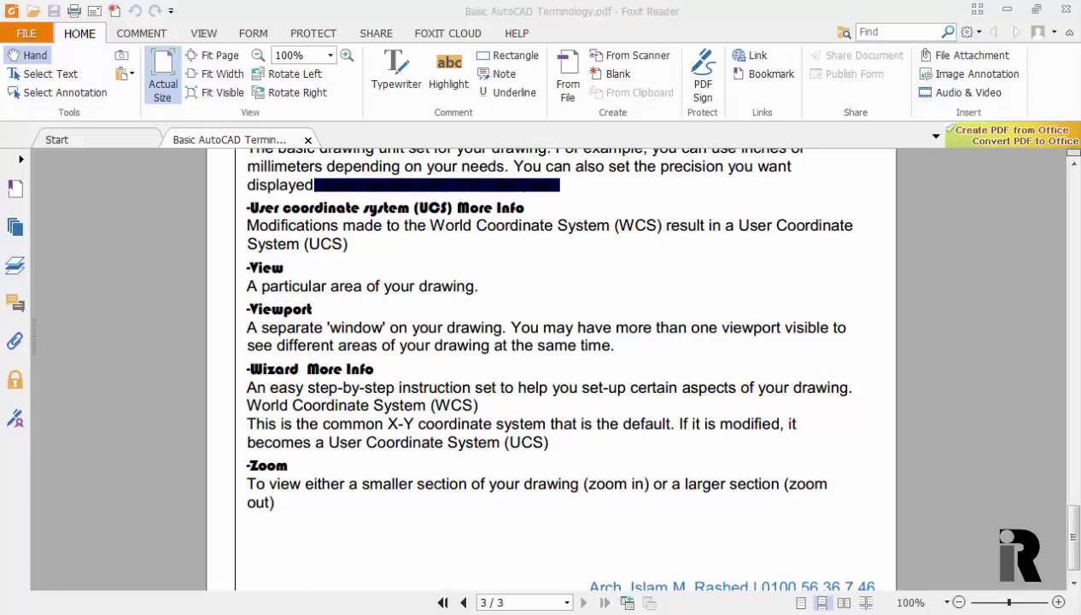
pyautogui.click(367, 504)
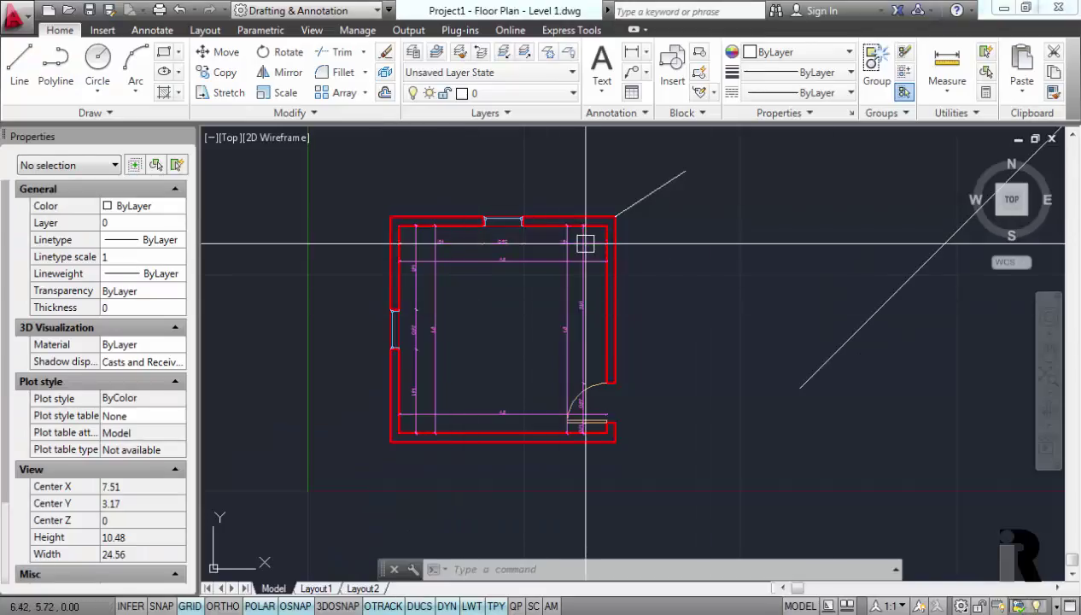
# Zoom out on the floor plan and show the View ribbon tab, then go back to the PDF
pyautogui.scroll(-2, 582, 243)
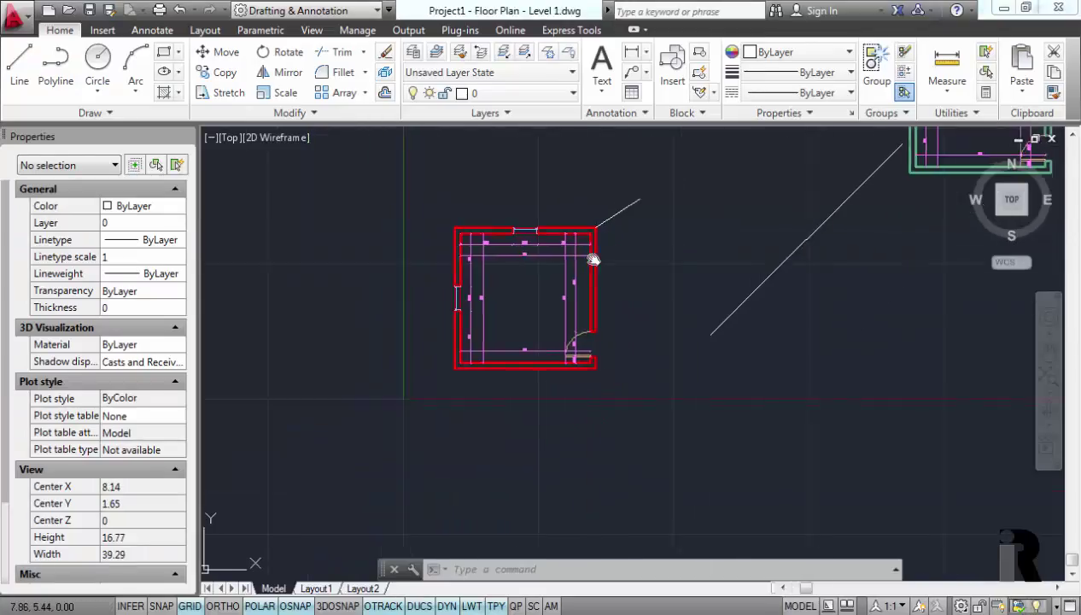
pyautogui.click(229, 139)
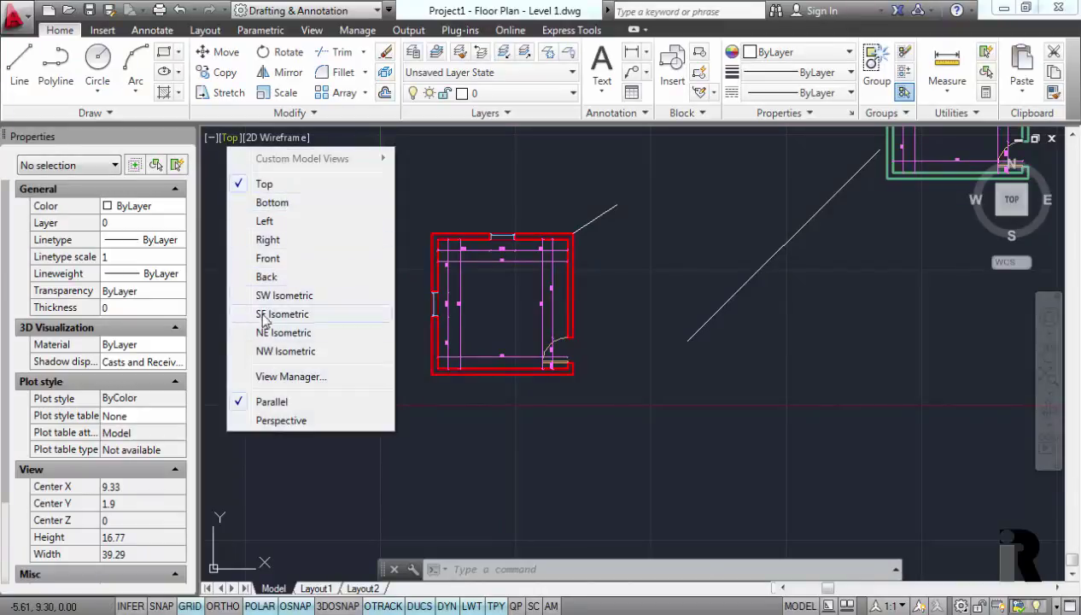
pyautogui.click(668, 394)
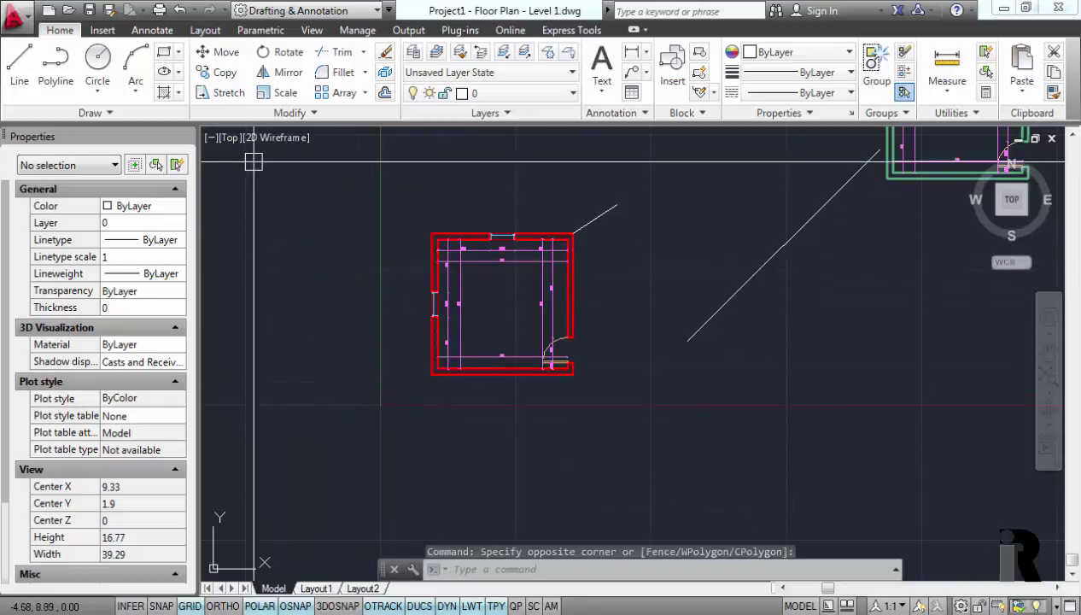
pyautogui.click(311, 30)
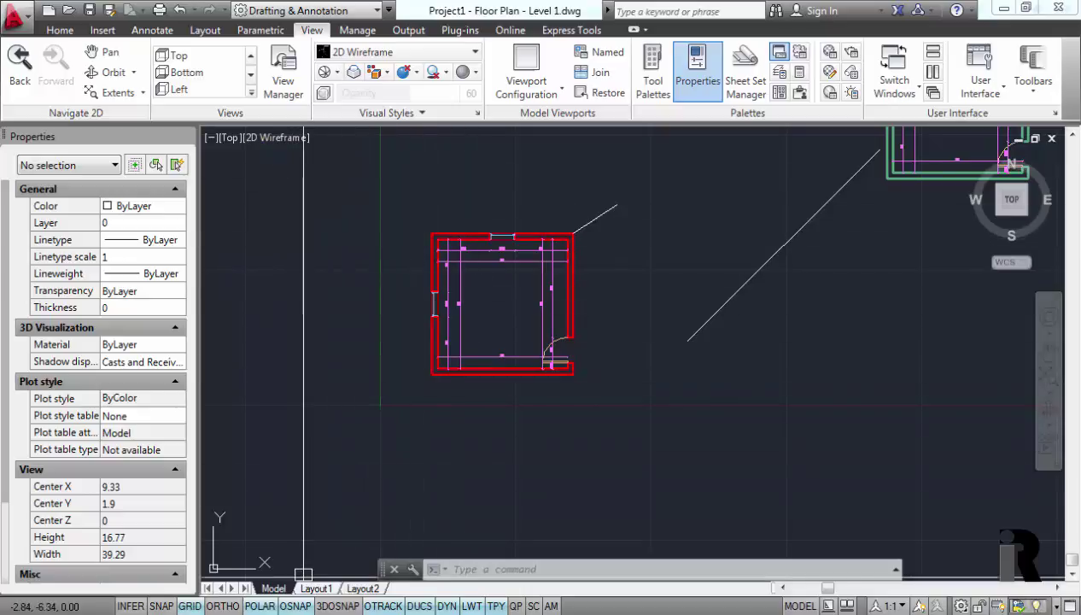
pyautogui.click(427, 608)
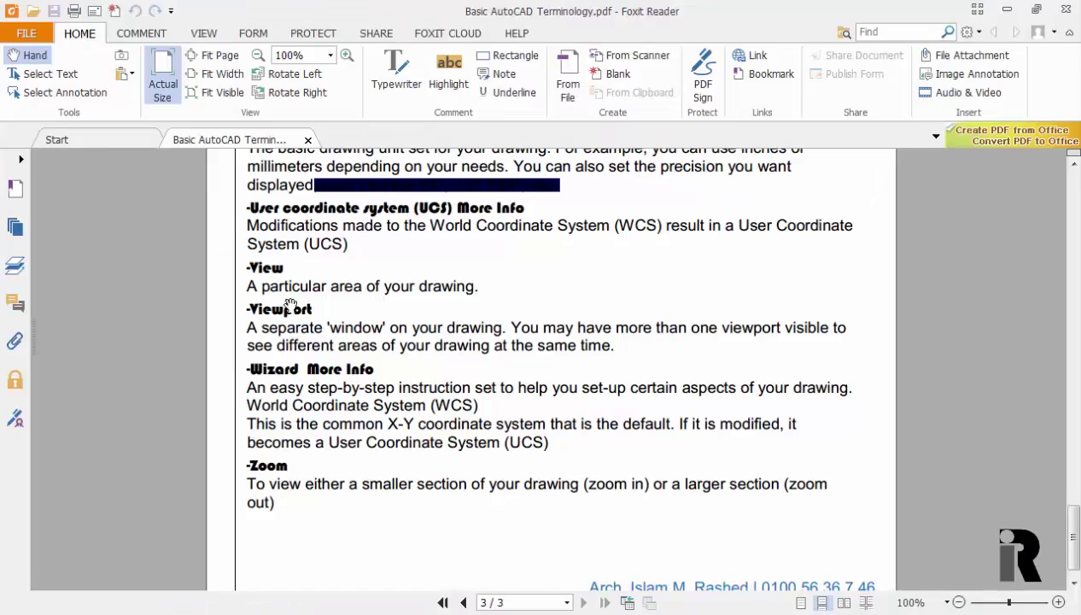
# Read the View and Viewport definitions in the PDF, then return to the AutoCAD floor plan
pyautogui.moveTo(374, 314); pyautogui.dragTo(370, 287)
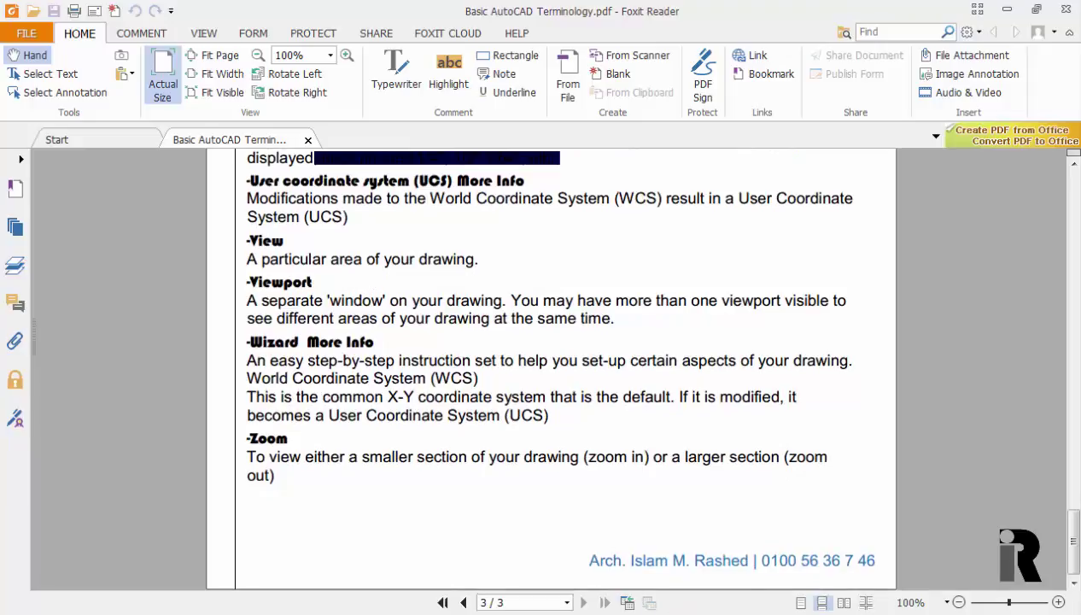
pyautogui.click(360, 561)
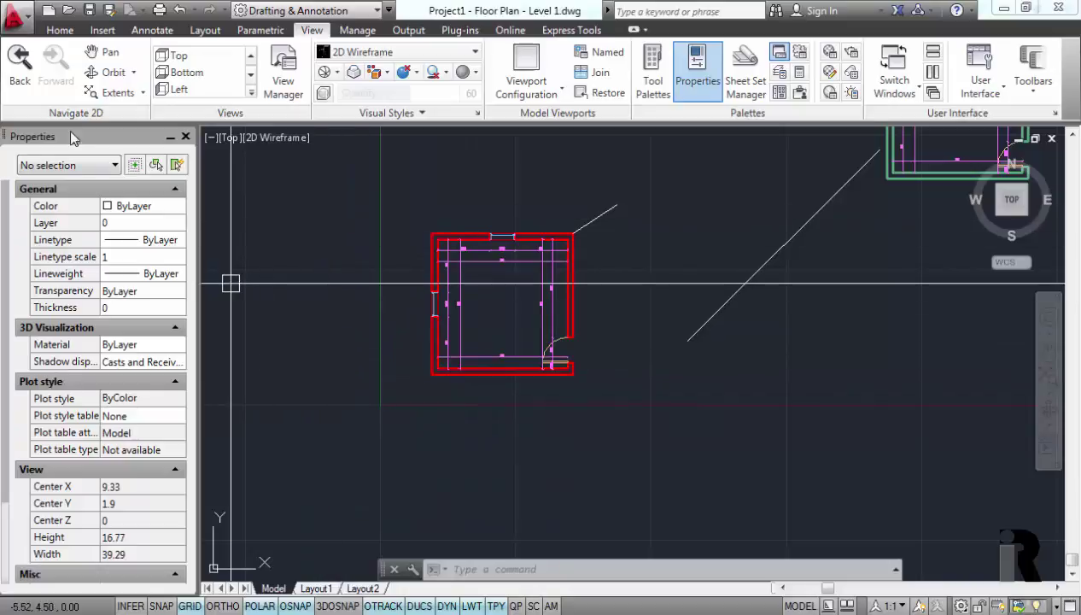
# Close the Properties palette and apply the Two: Vertical viewport configuration
pyautogui.click(185, 137)
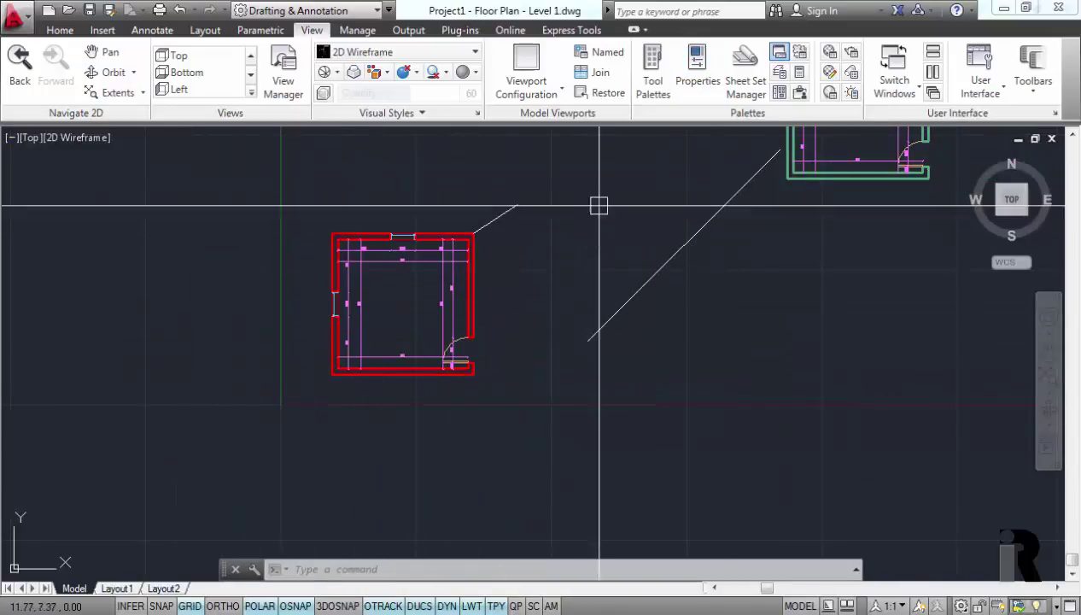
pyautogui.click(531, 91)
pyautogui.click(528, 156)
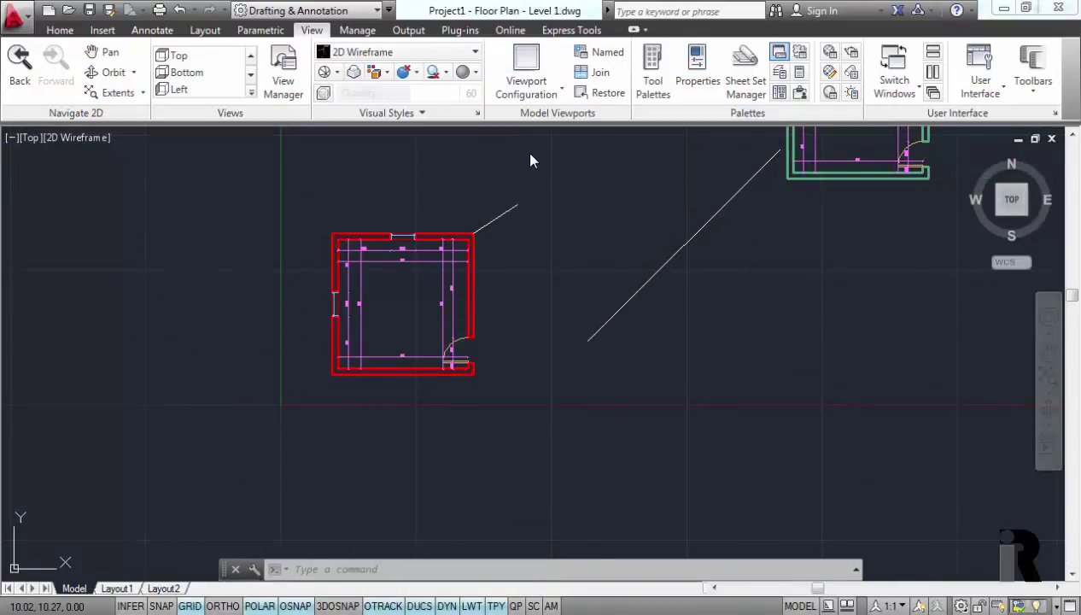
# Enlarge and centre the red floor plan in the left viewport, with the grid turned on
pyautogui.click(260, 323)
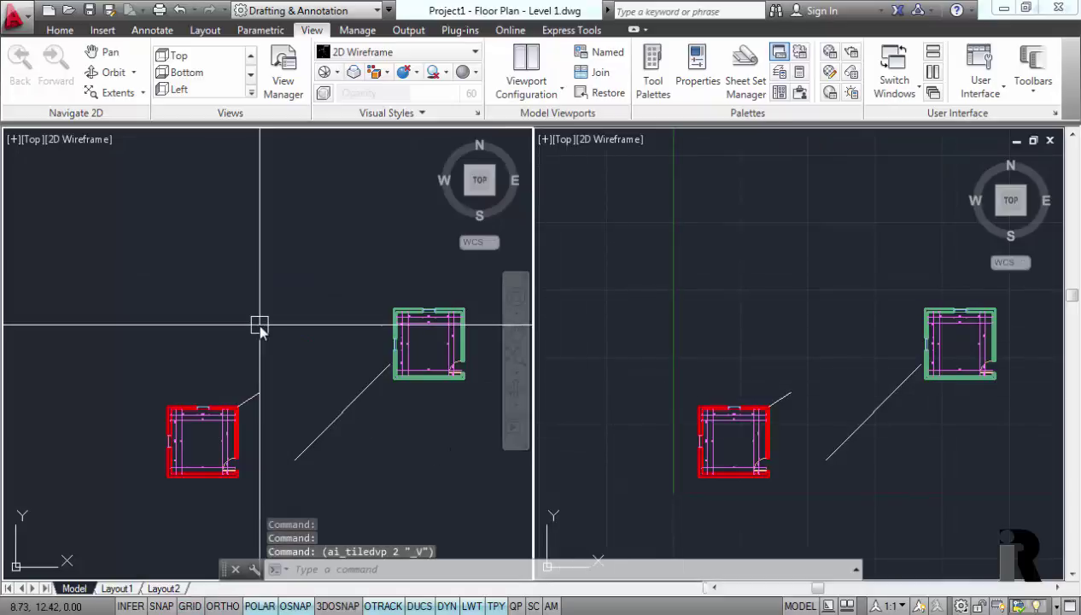
pyautogui.moveTo(323, 429); pyautogui.dragTo(429, 323, button='middle')
pyautogui.scroll(1, 340, 322)
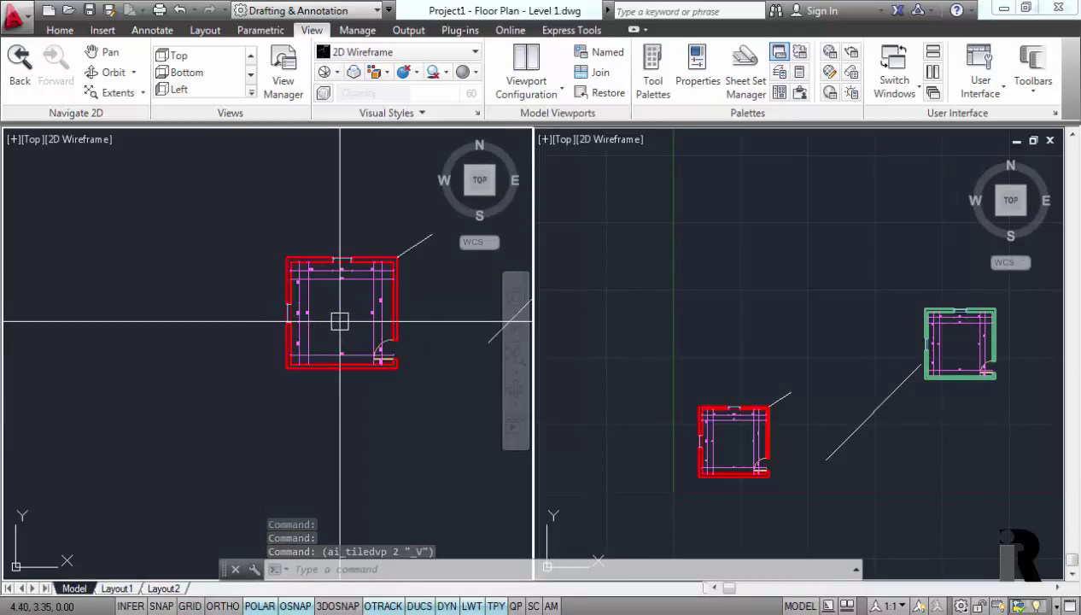
pyautogui.scroll(2, 351, 318)
pyautogui.scroll(1, 332, 328)
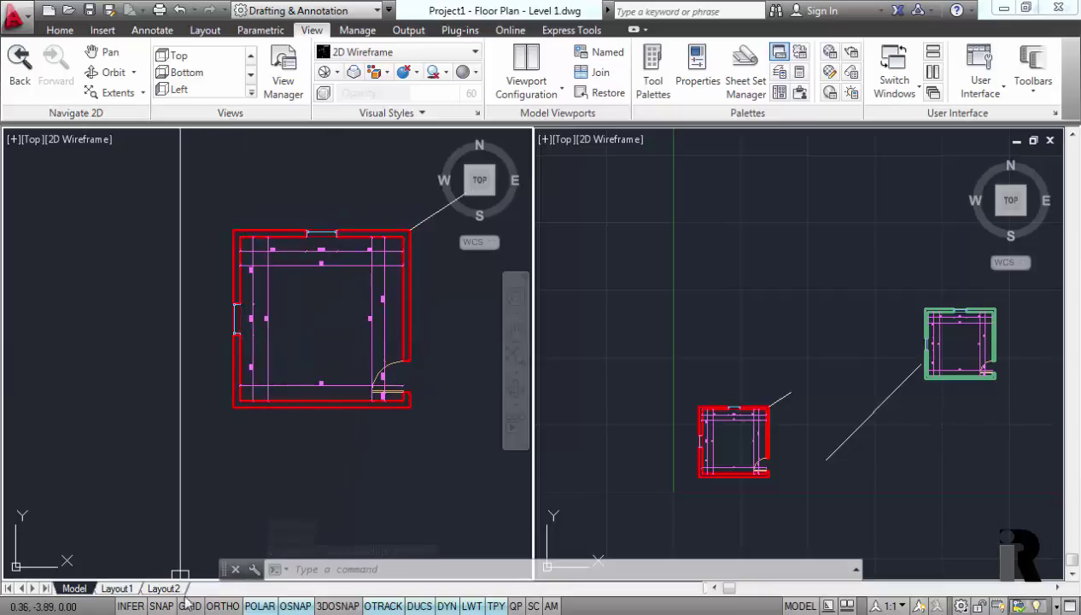
pyautogui.press('F7')
pyautogui.scroll(2, 297, 369)
pyautogui.moveTo(325, 345); pyautogui.dragTo(253, 398, button='middle')
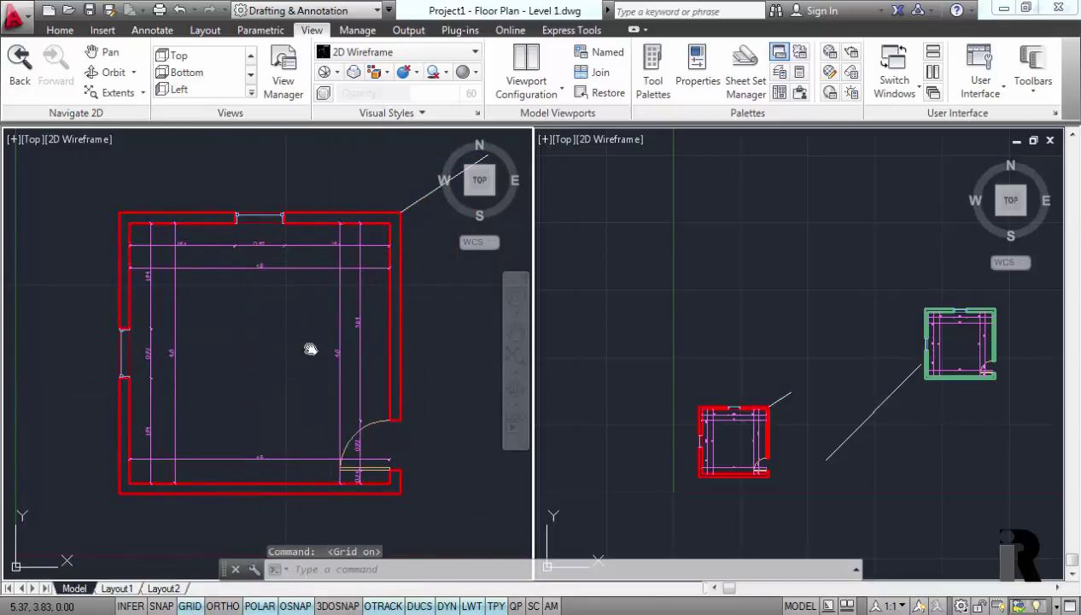
pyautogui.moveTo(309, 350); pyautogui.dragTo(317, 345, button='middle')
# Pan and zoom the right viewport onto the green floor plan
pyautogui.click(960, 393)
pyautogui.moveTo(961, 393); pyautogui.dragTo(821, 400, button='middle')
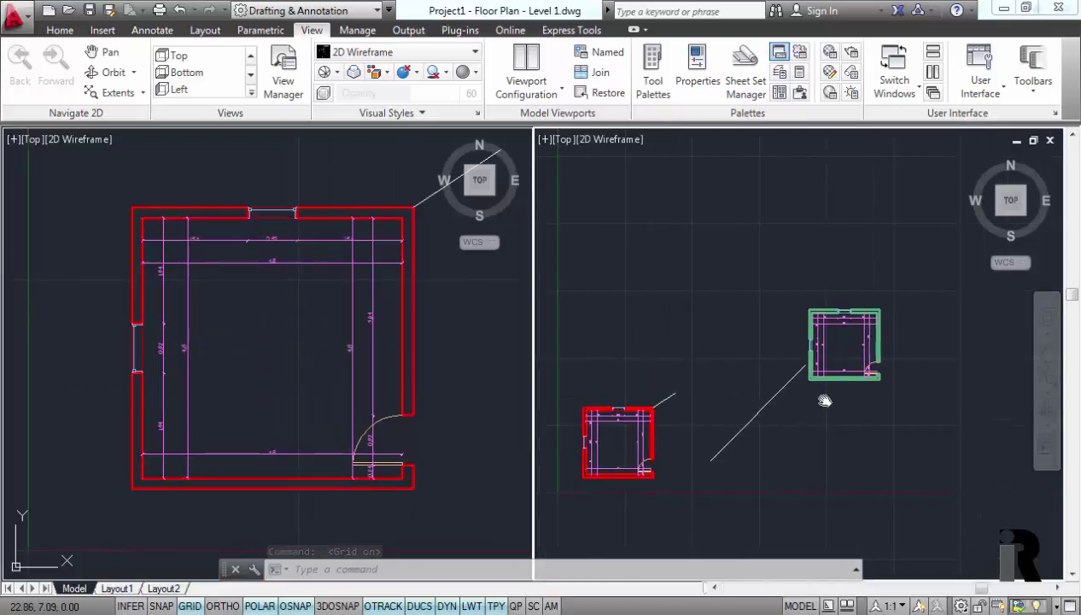
pyautogui.scroll(4, 792, 357)
pyautogui.scroll(4, 808, 363)
pyautogui.scroll(-1, 835, 348)
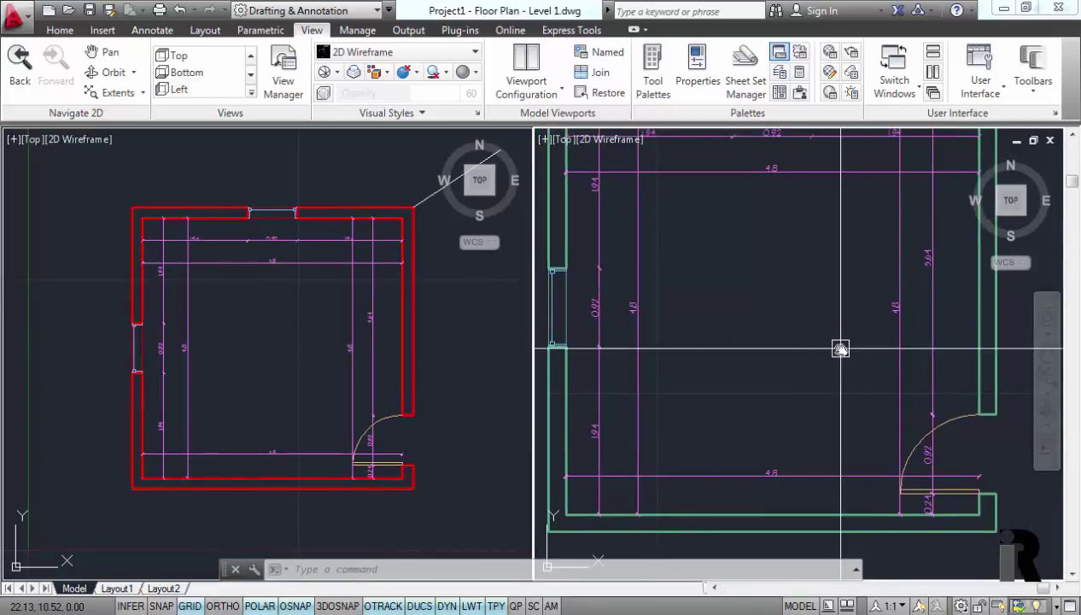
pyautogui.scroll(-2, 832, 354)
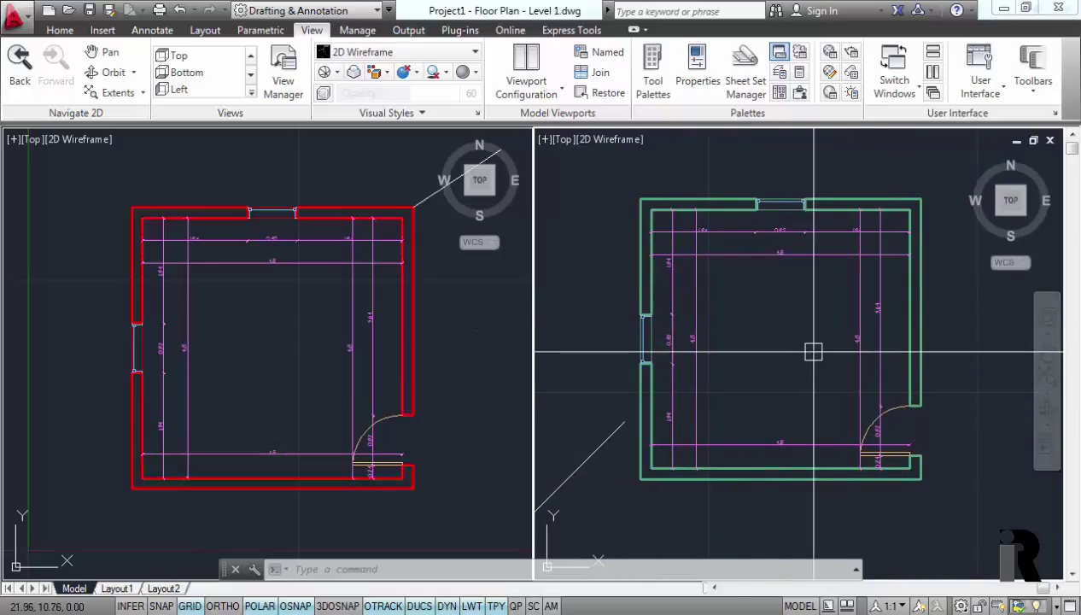
# Try the Two: Horizontal layout, then switch to the Three: Right viewport configuration
pyautogui.click(526, 89)
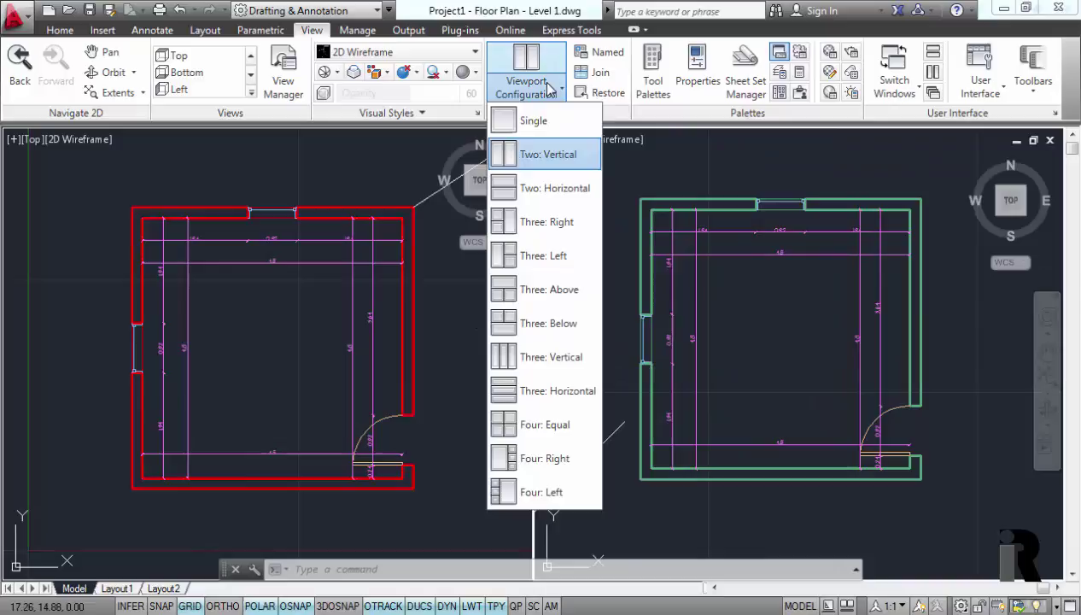
pyautogui.click(533, 187)
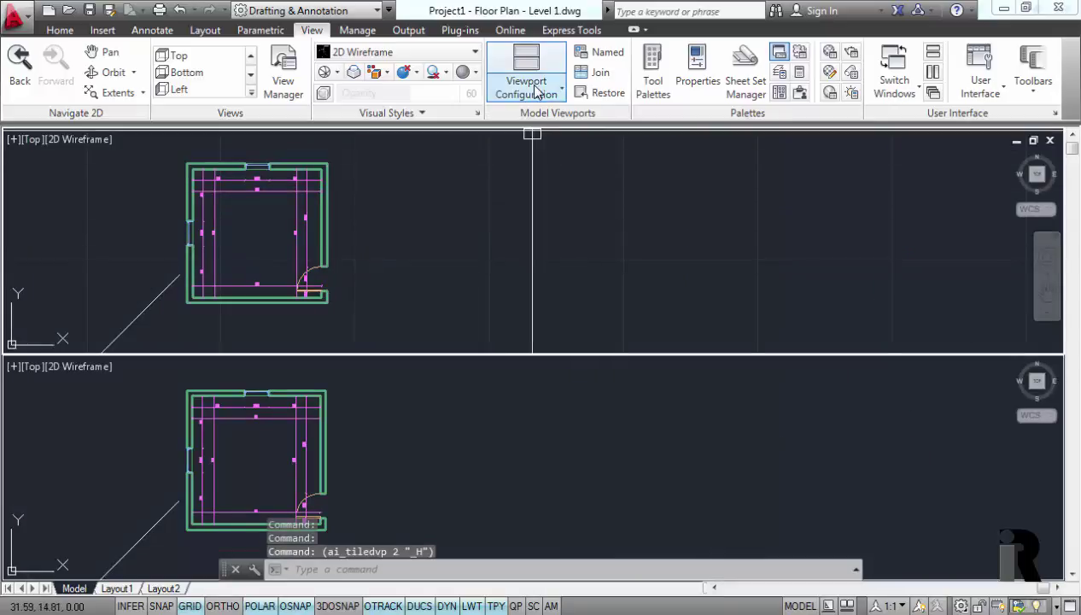
pyautogui.click(536, 91)
pyautogui.click(537, 223)
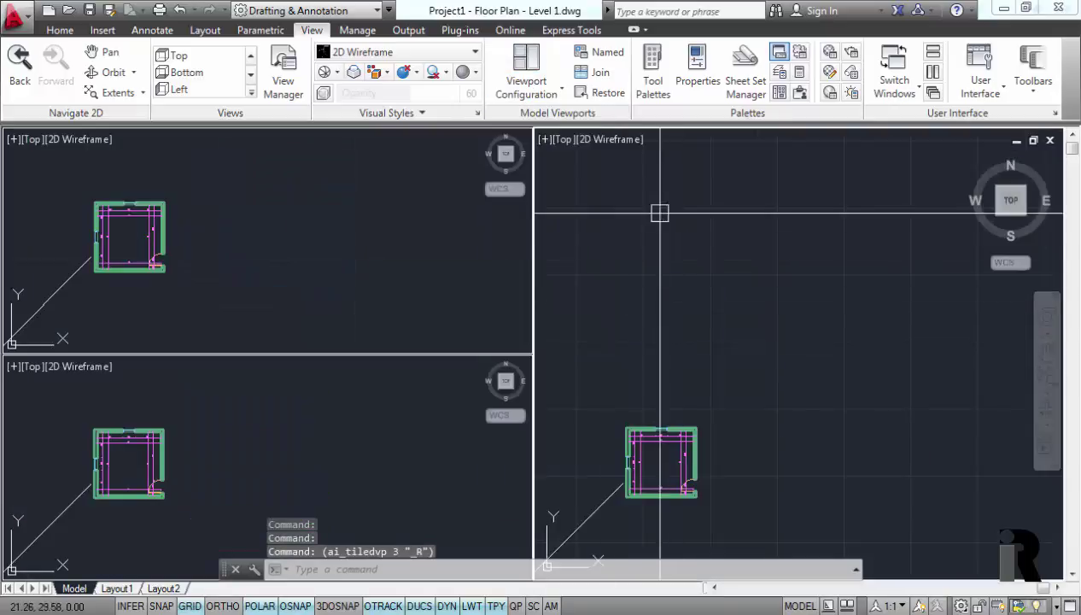
# Set the top-left viewport to the Bottom view
pyautogui.click(32, 139)
pyautogui.click(32, 139)
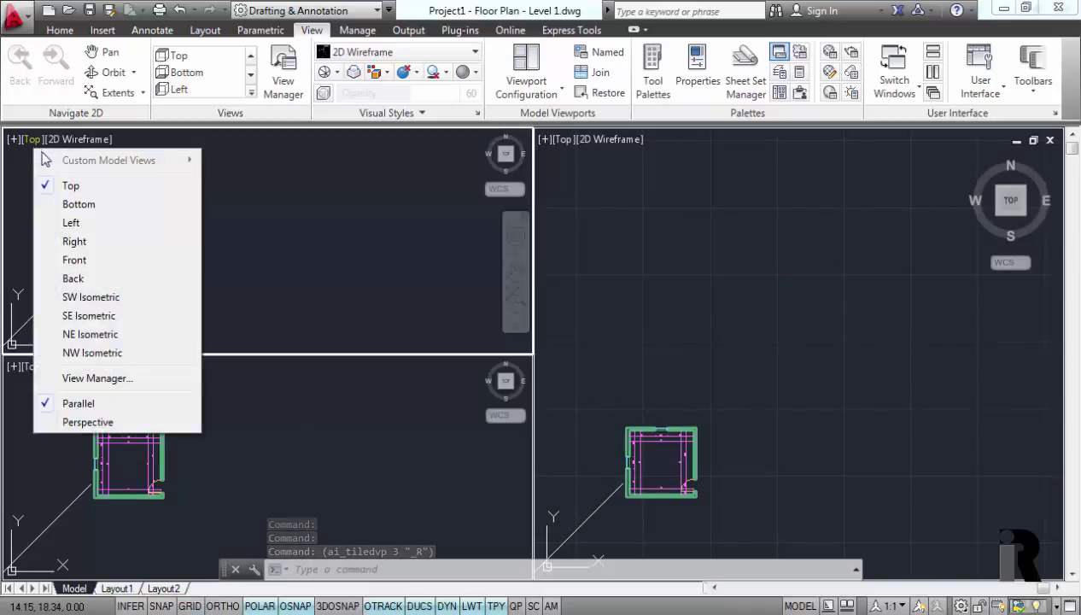
pyautogui.click(78, 204)
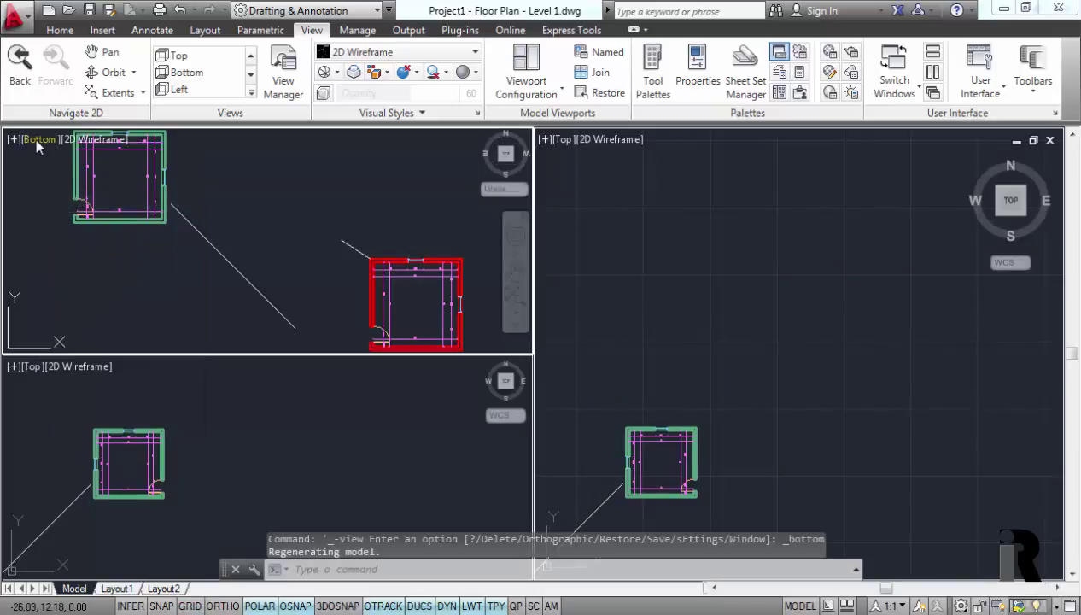
pyautogui.click(38, 140)
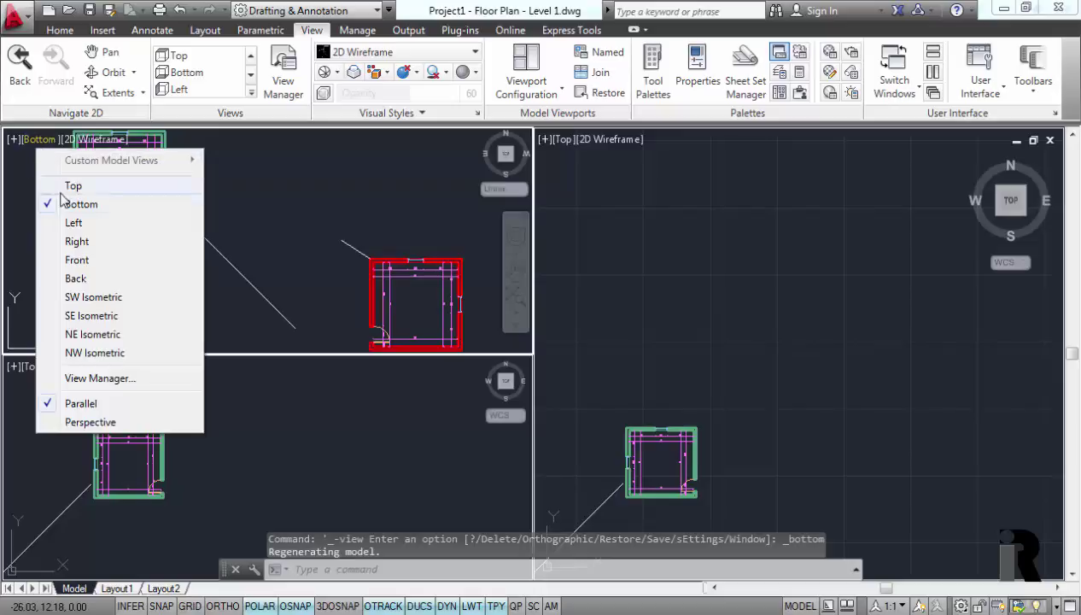
pyautogui.click(306, 226)
pyautogui.press('Escape')
pyautogui.press('Escape')
pyautogui.press('Escape')
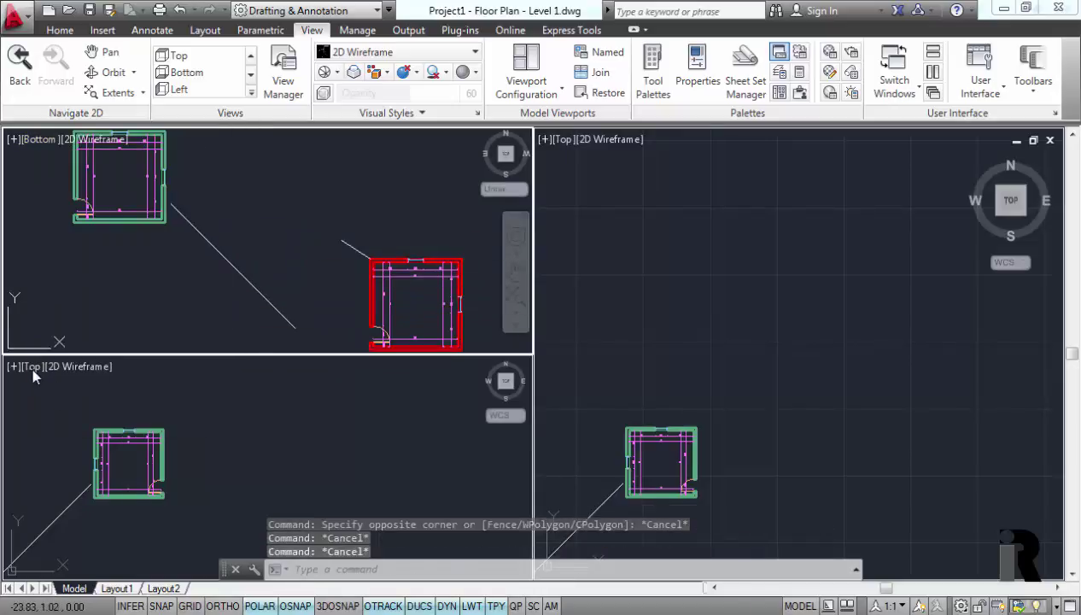
# Set the bottom-left viewport to the Right view, then return to a Single viewport
pyautogui.click(36, 375)
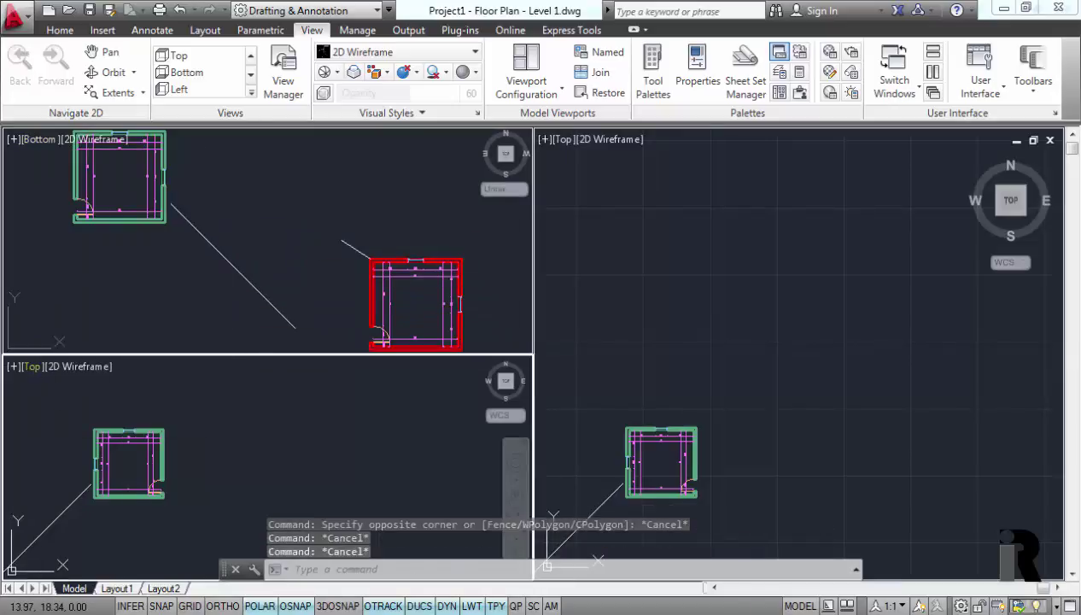
pyautogui.click(34, 367)
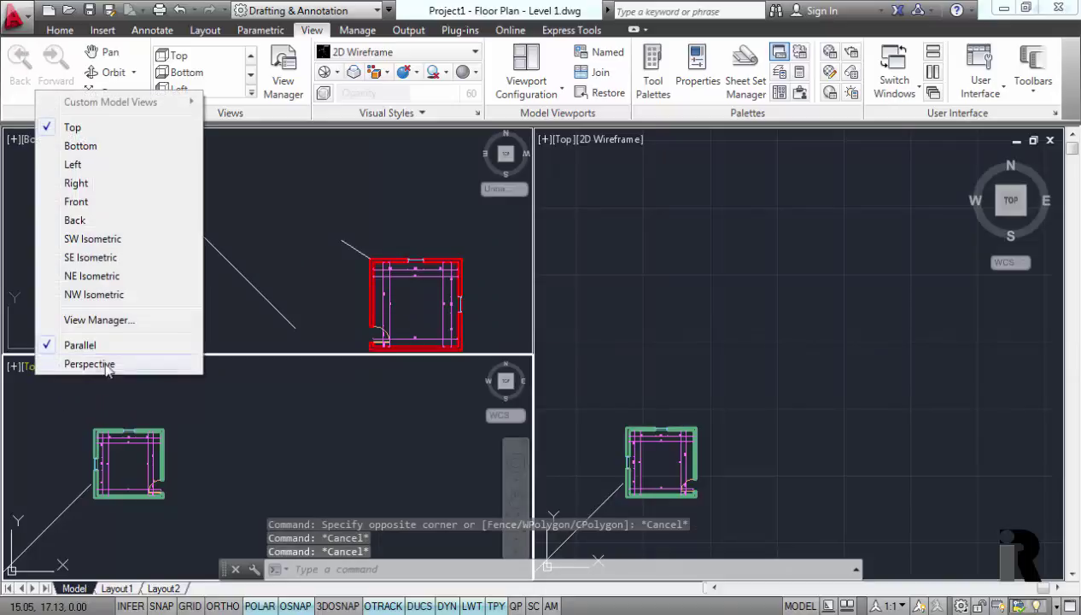
pyautogui.click(76, 183)
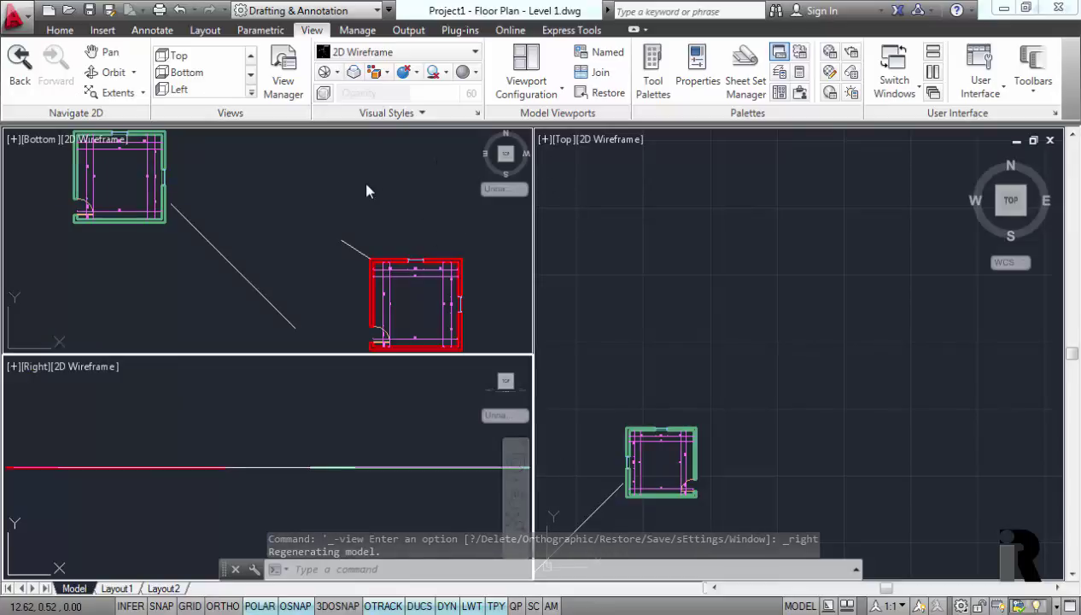
pyautogui.click(528, 88)
pyautogui.click(548, 134)
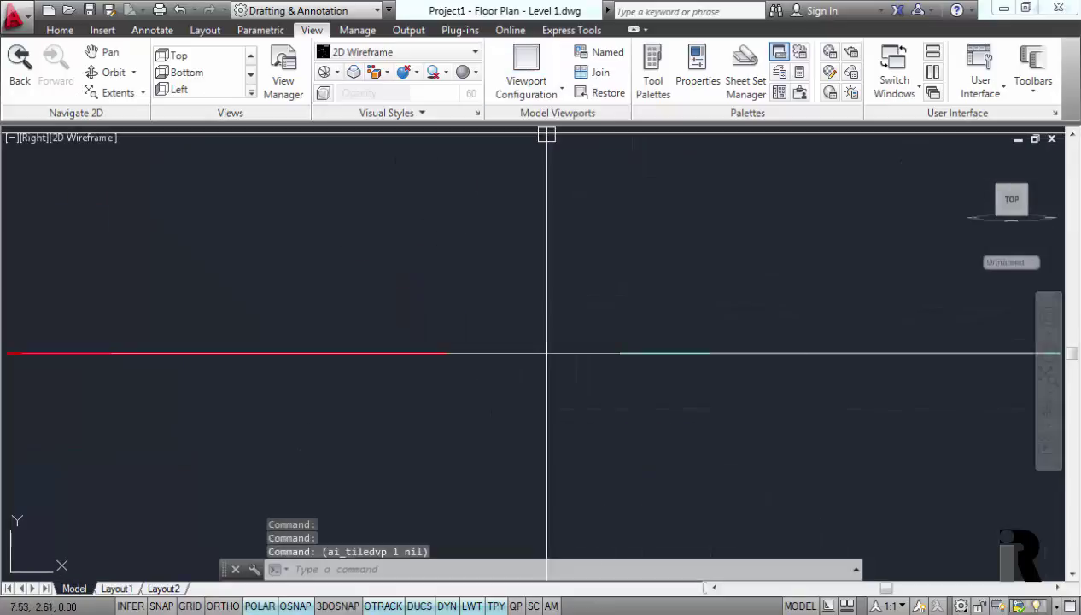
# Show the viewport from the Top with both rooms centred, restore the Home tab, and switch to the PDF
pyautogui.click(24, 138)
pyautogui.click(60, 181)
pyautogui.scroll(-6, 461, 345)
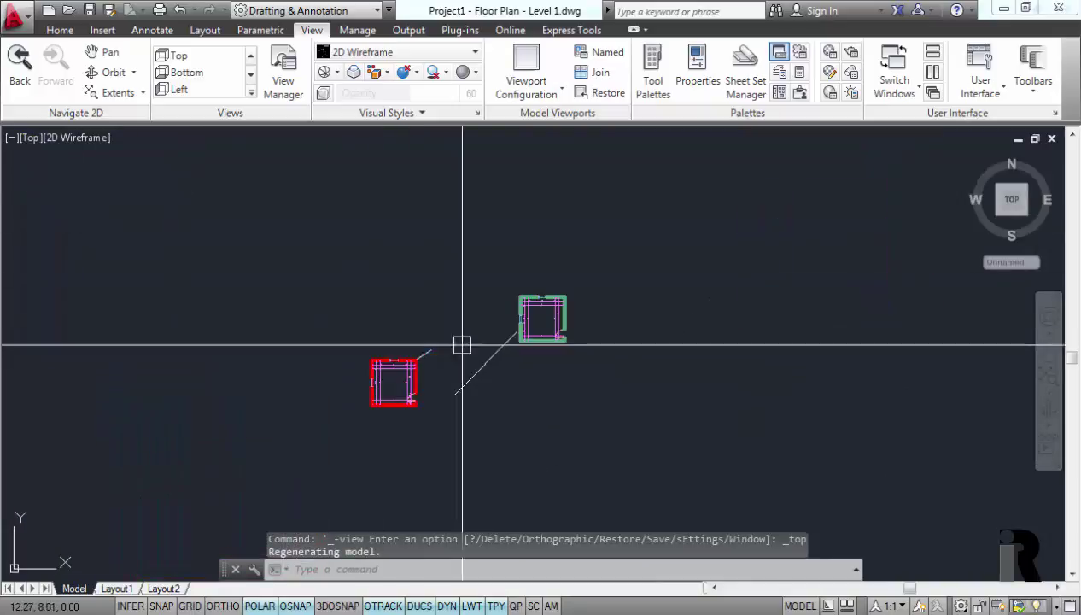
pyautogui.moveTo(536, 341); pyautogui.dragTo(603, 321, button='middle')
pyautogui.scroll(2, 581, 323)
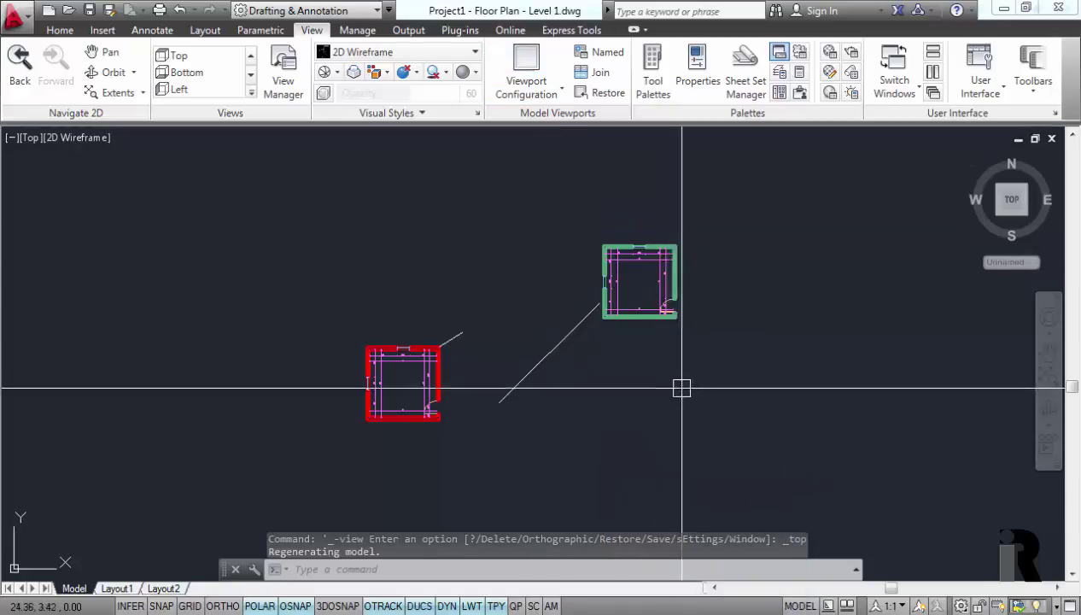
pyautogui.click(60, 30)
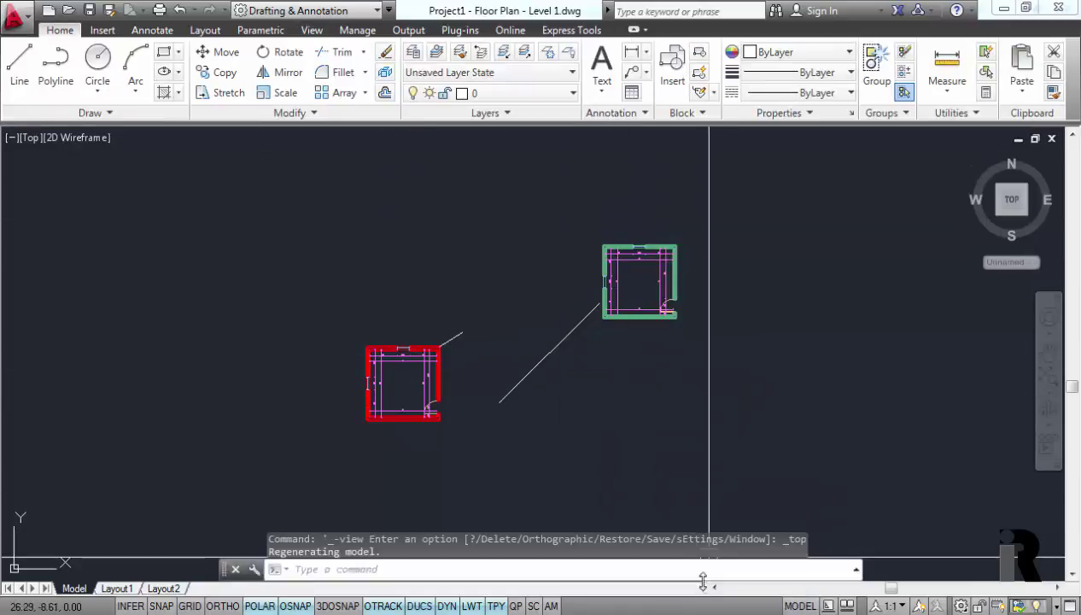
pyautogui.hotkey('alt', 'Tab')
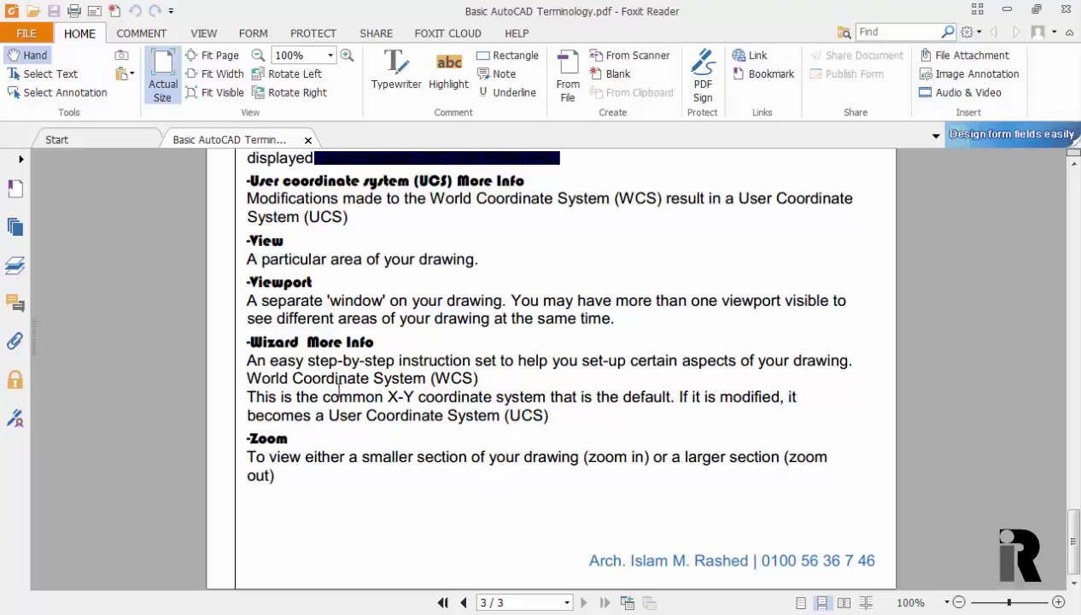
# Scroll to the Zoom definition at the bottom of page 3, then return to the floor plan
pyautogui.scroll(-1, 463, 340)
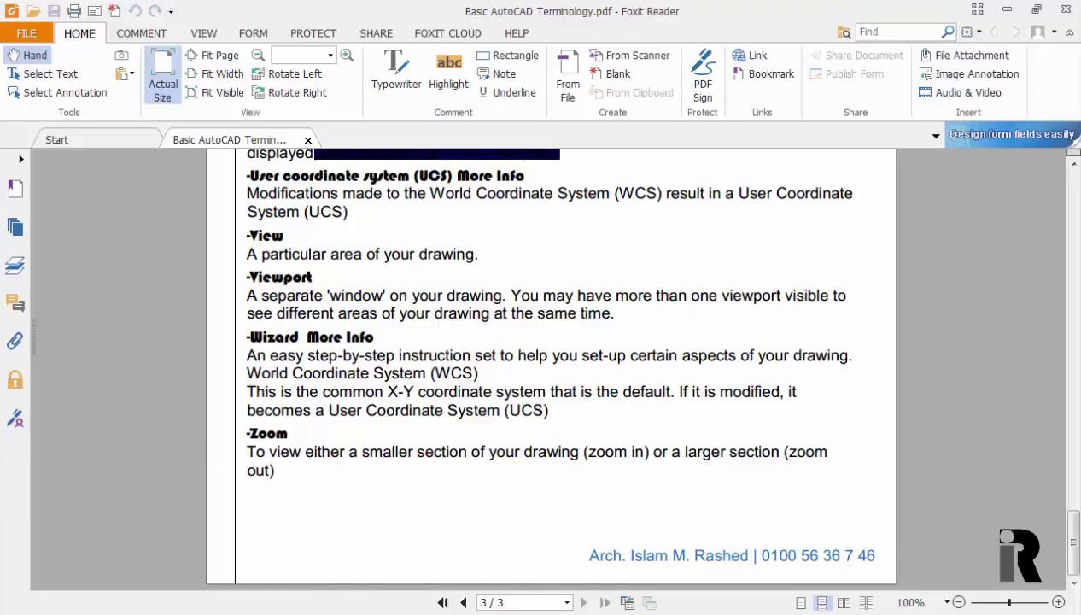
pyautogui.click(359, 538)
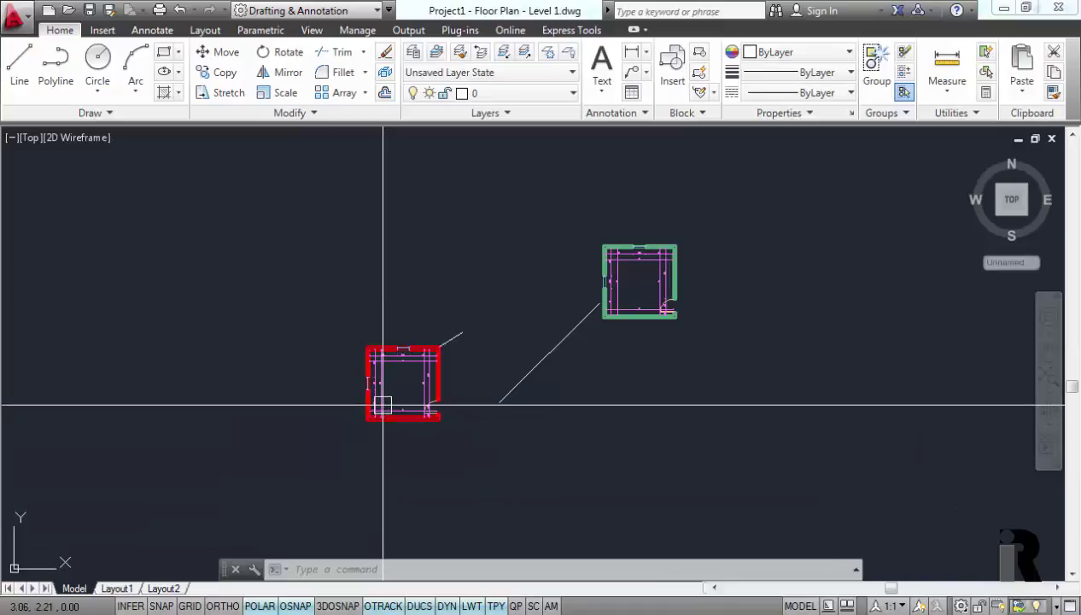
# Zoom to the drawing extents with Z, E
pyautogui.scroll(2, 384, 401)
pyautogui.scroll(4, 385, 402)
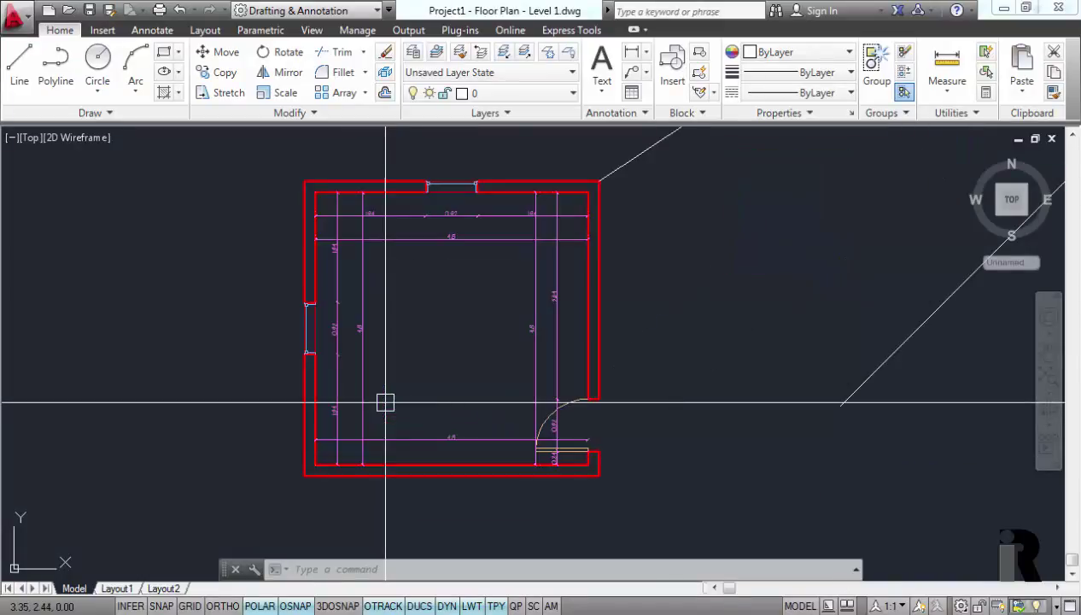
pyautogui.scroll(-6, 452, 332)
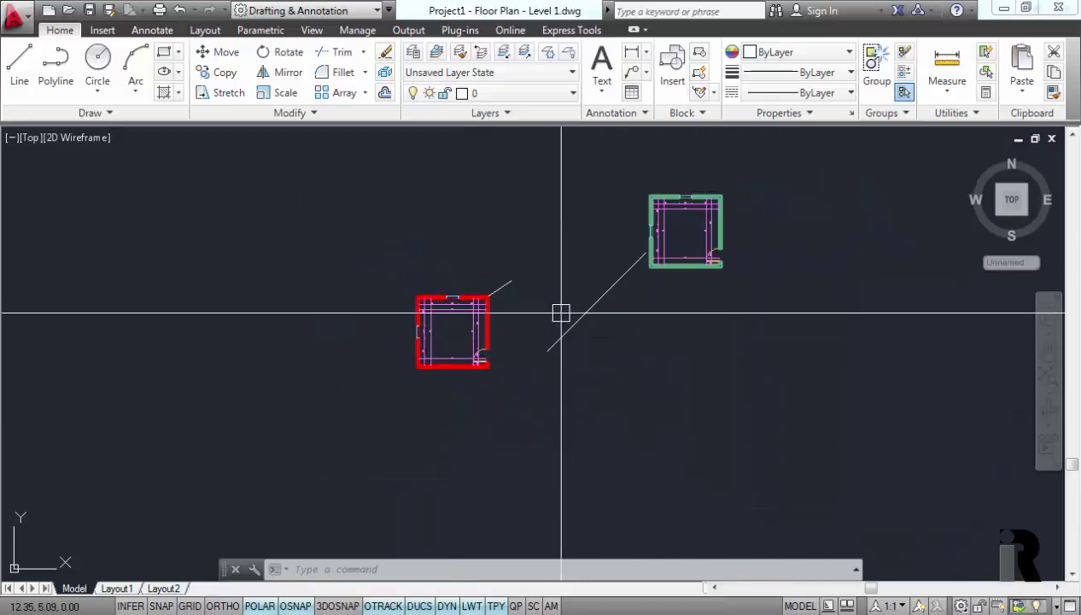
pyautogui.write('z')
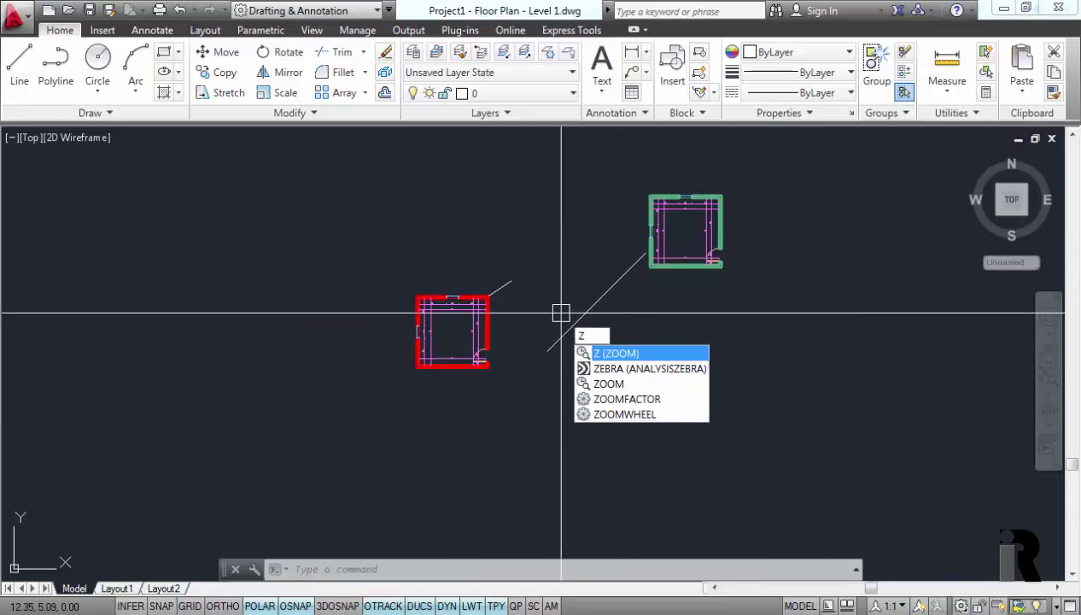
pyautogui.press('Return')
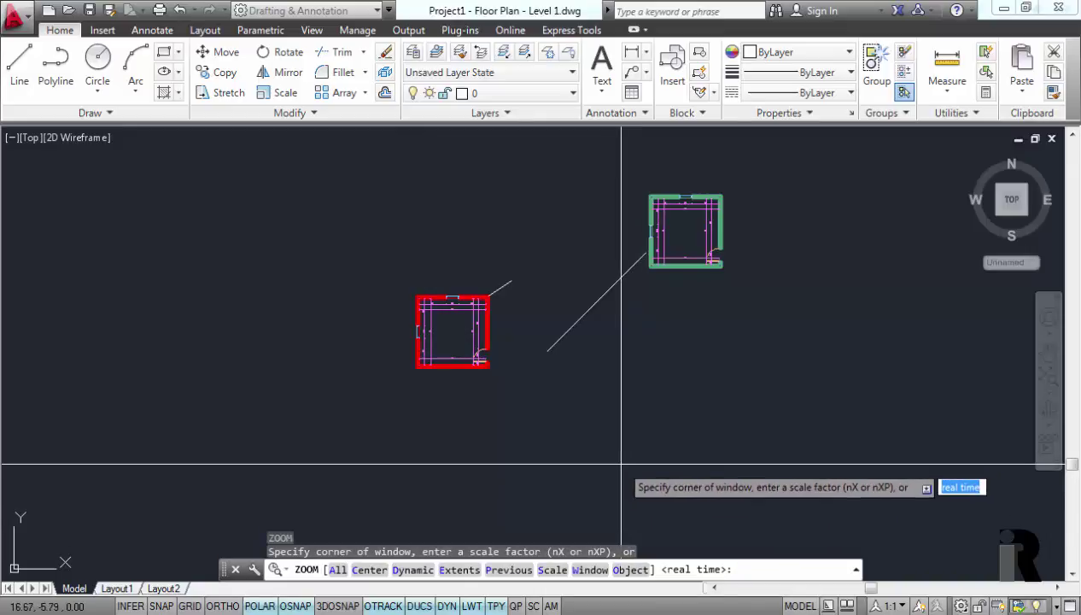
pyautogui.write('e')
pyautogui.press('Return')
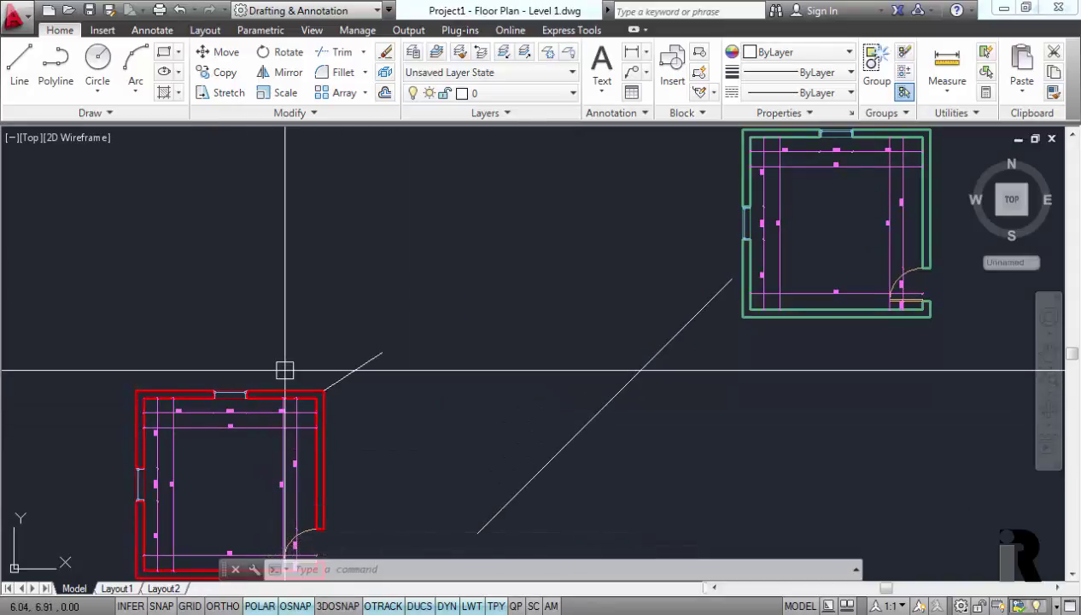
# Zoom into a window around the red plan's top wall with Z, W
pyautogui.write('z')
pyautogui.press('Return')
pyautogui.write('w')
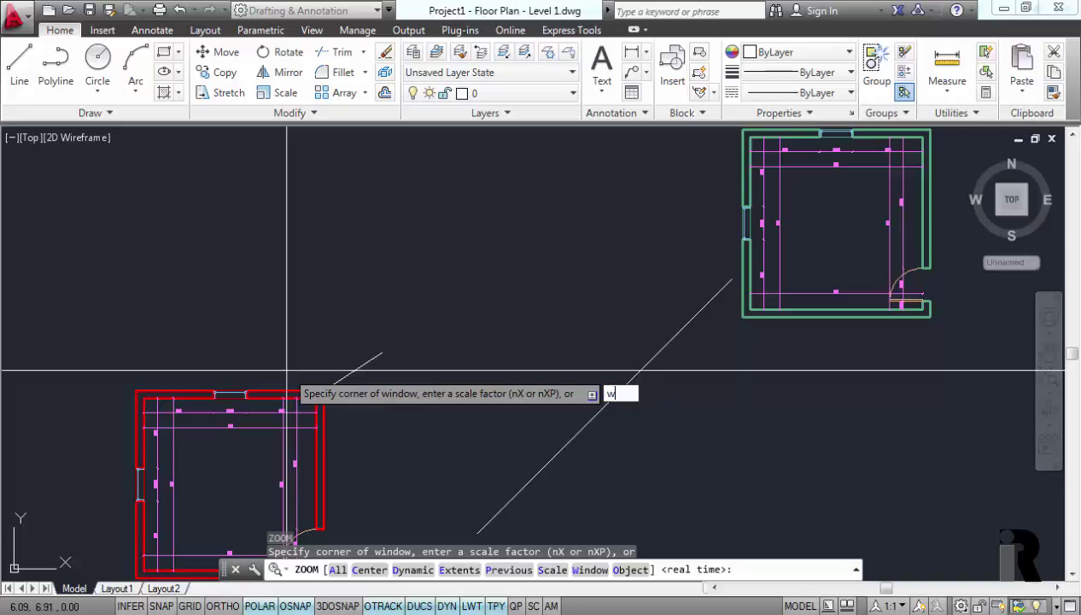
pyautogui.press('Return')
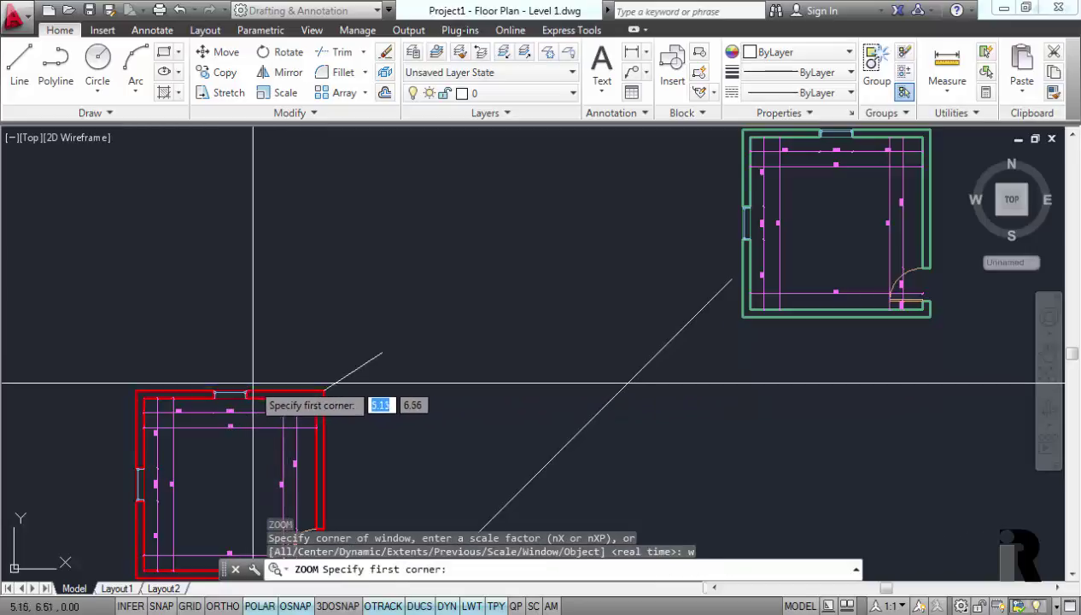
pyautogui.click(253, 388)
pyautogui.click(255, 401)
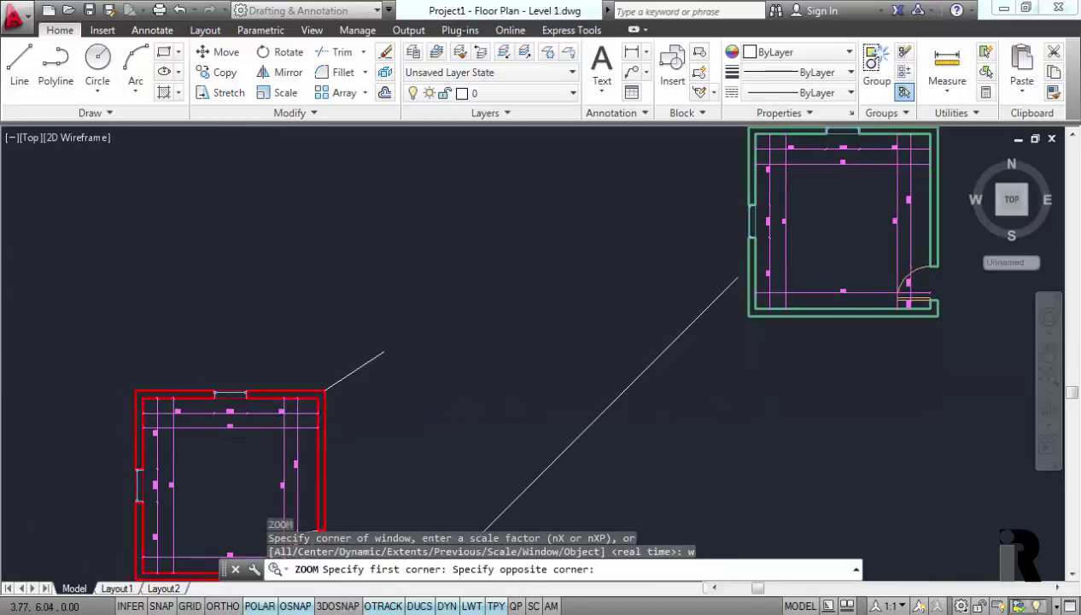
pyautogui.scroll(-6, 649, 305)
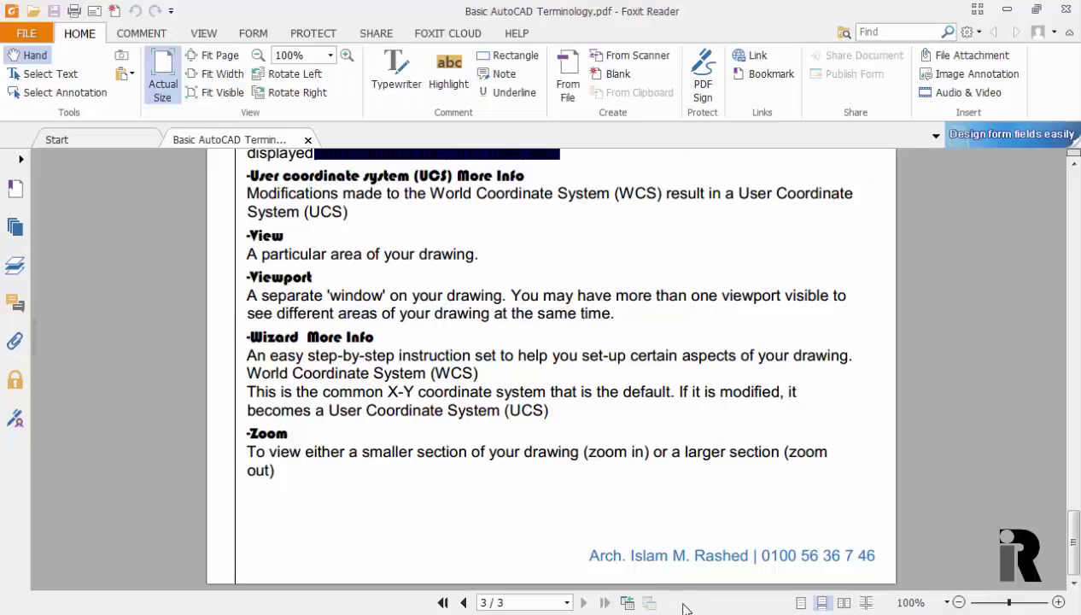
# Scroll the terminology PDF back to page 1, showing the title and Absolute coordinates entry
pyautogui.scroll(5, 605, 342)
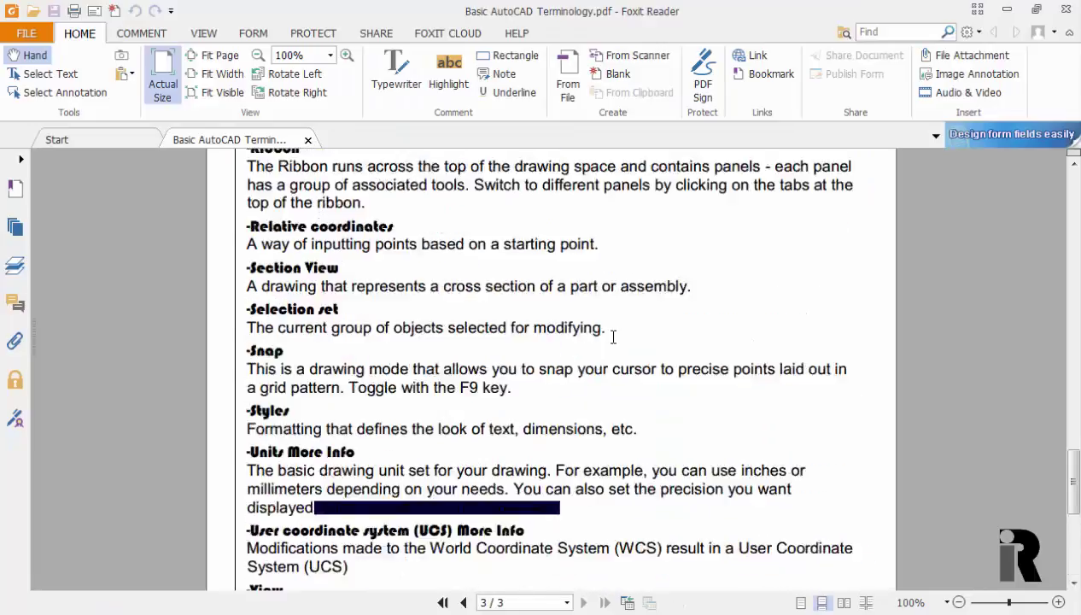
pyautogui.scroll(5, 610, 338)
pyautogui.scroll(5, 611, 338)
pyautogui.scroll(5, 632, 389)
pyautogui.scroll(5, 636, 400)
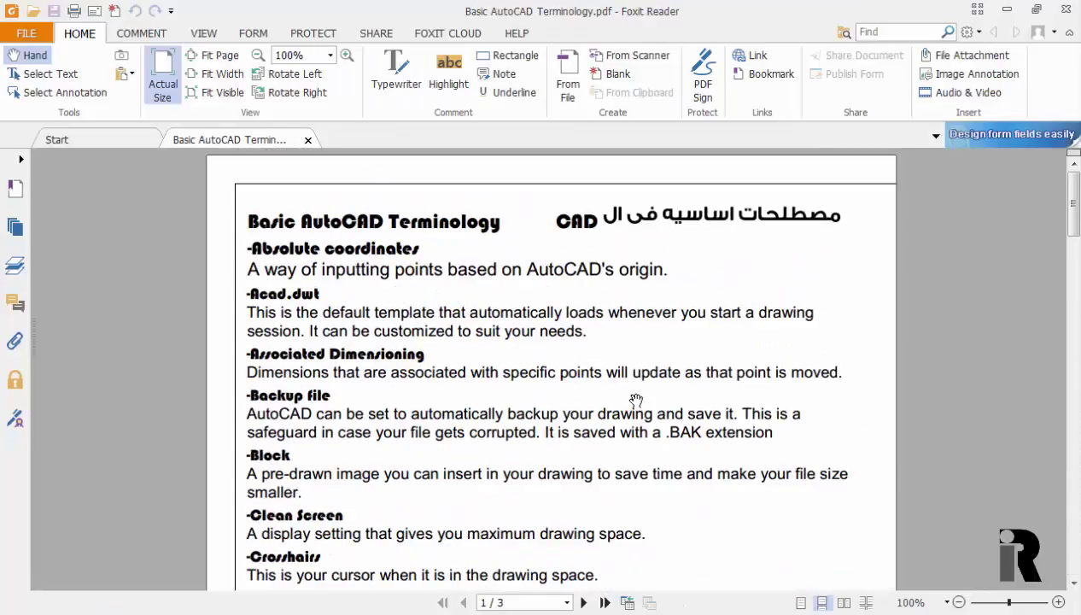